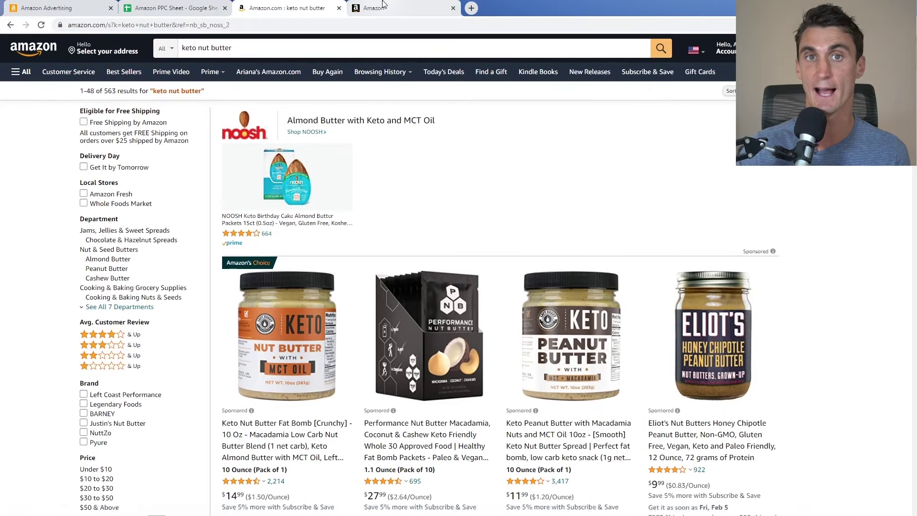
Step: Look at the Advertising options in Seller Central, including Campaign Manager, and return to the keto nut butter search results
click(402, 7)
mouse_move(264, 46)
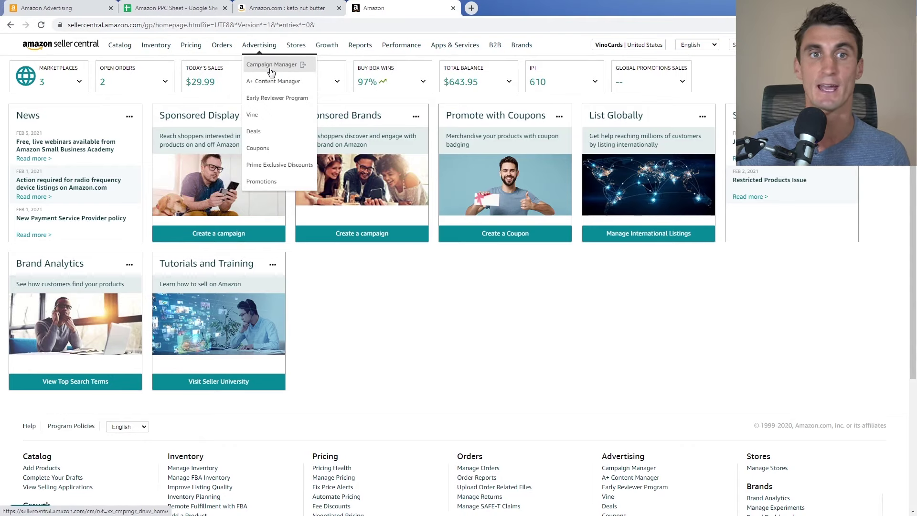
click(286, 8)
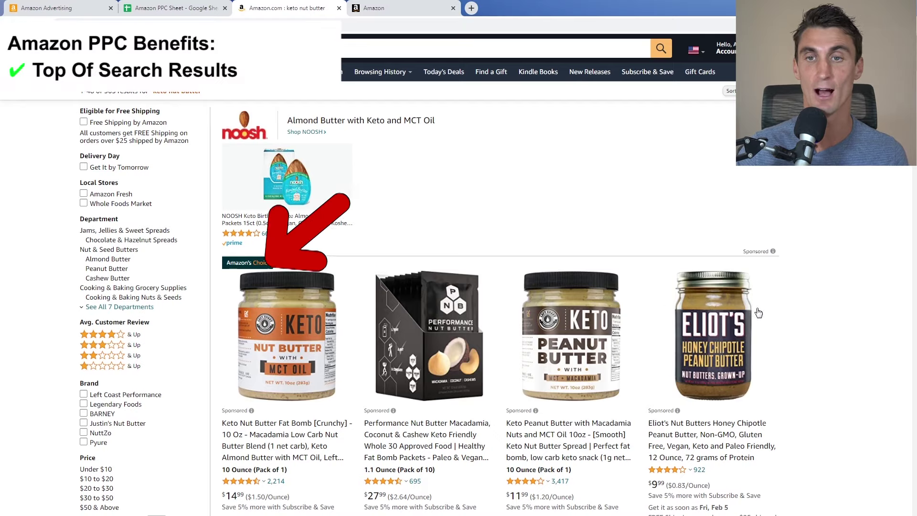
Step: View the ad explanations for the first three sponsored listings in the keto nut butter results and dismiss them
click(237, 410)
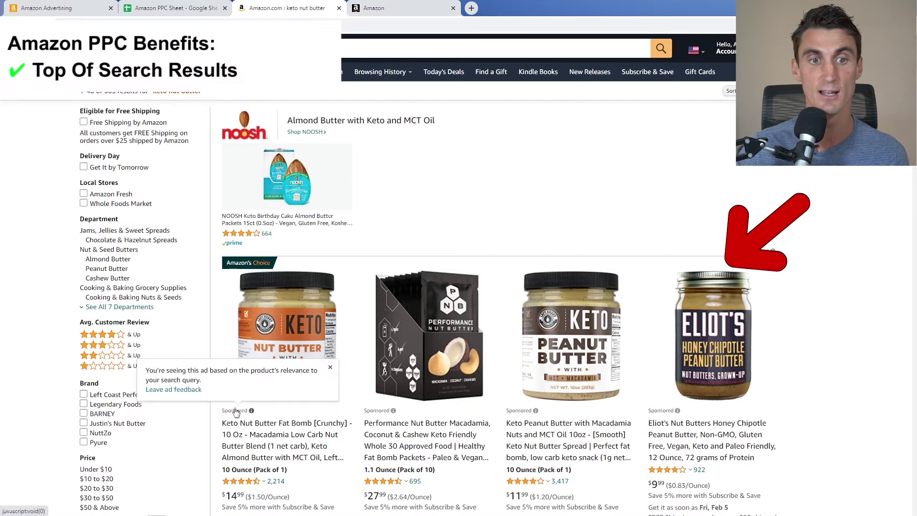
click(371, 410)
click(524, 411)
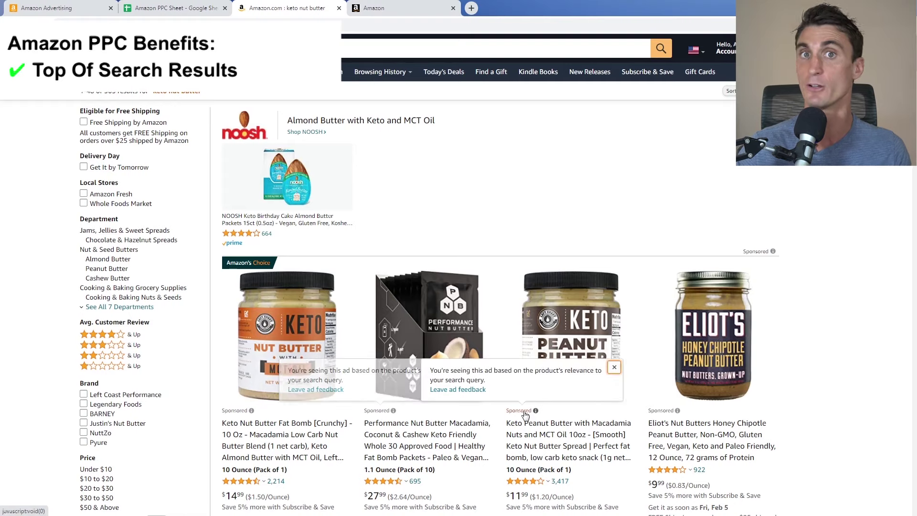
click(599, 262)
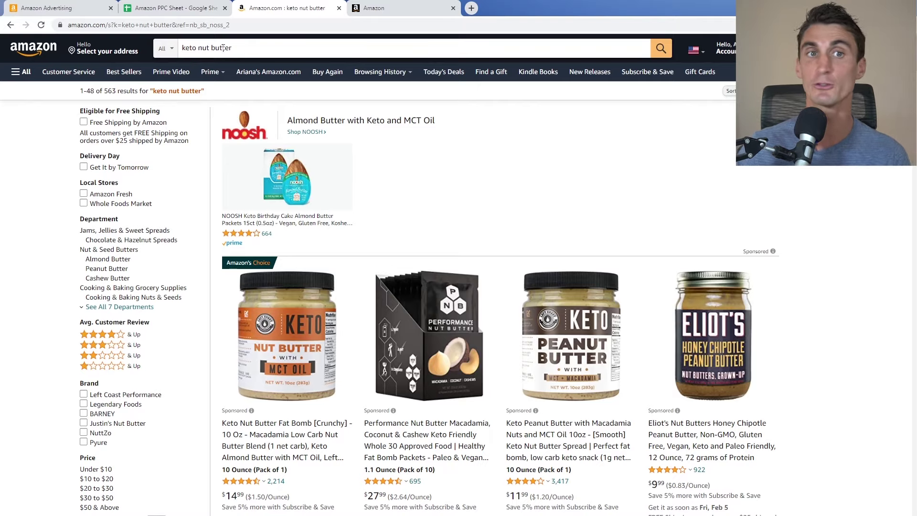
Step: View the search suggestions for the query "keto nut butter" and close them without running a new search
triple_click(244, 49)
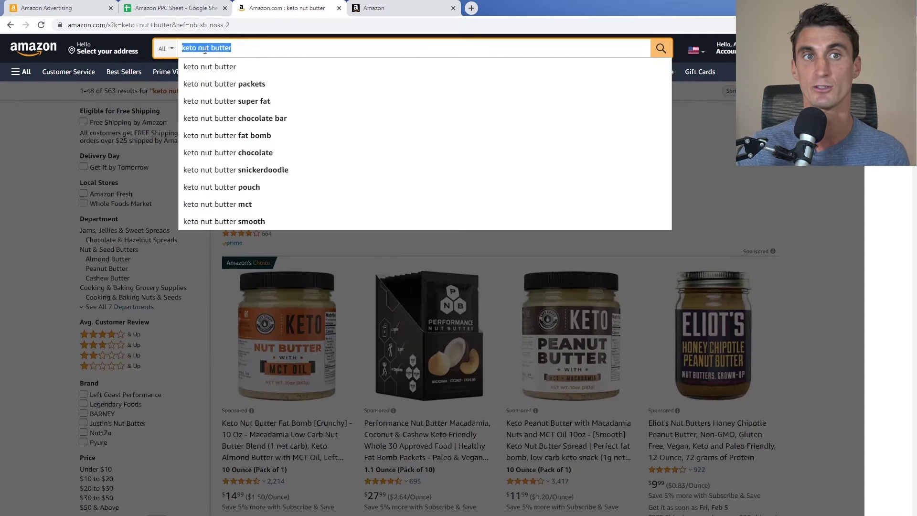
click(241, 49)
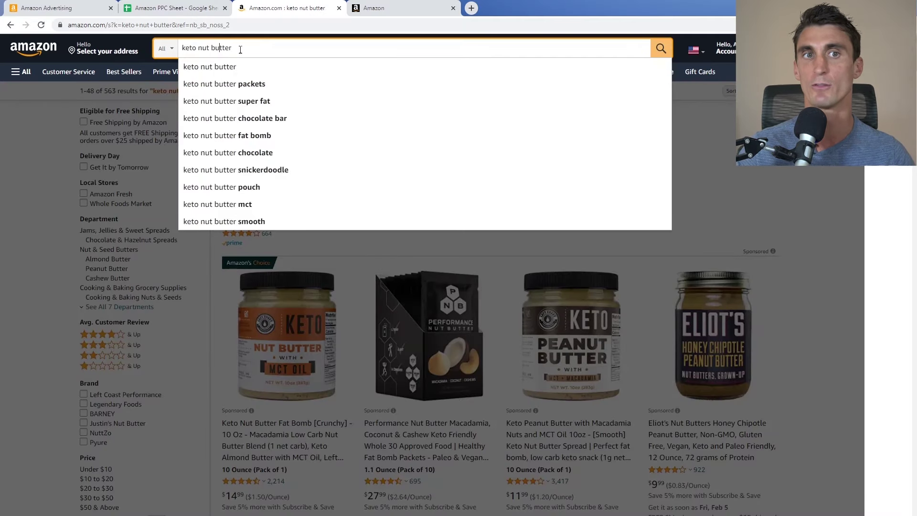
click(832, 215)
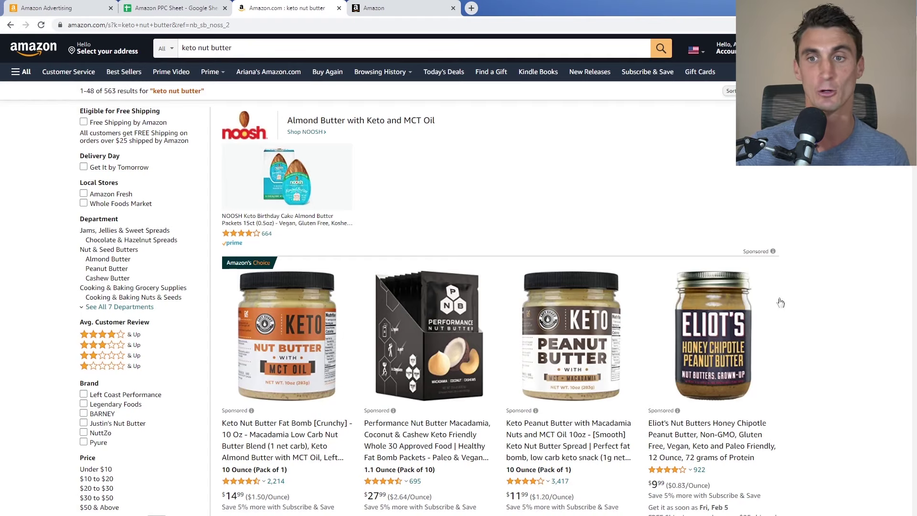
Step: Examine the sponsored and organic listings throughout the first page of keto nut butter results
scroll(827, 290, down, 20)
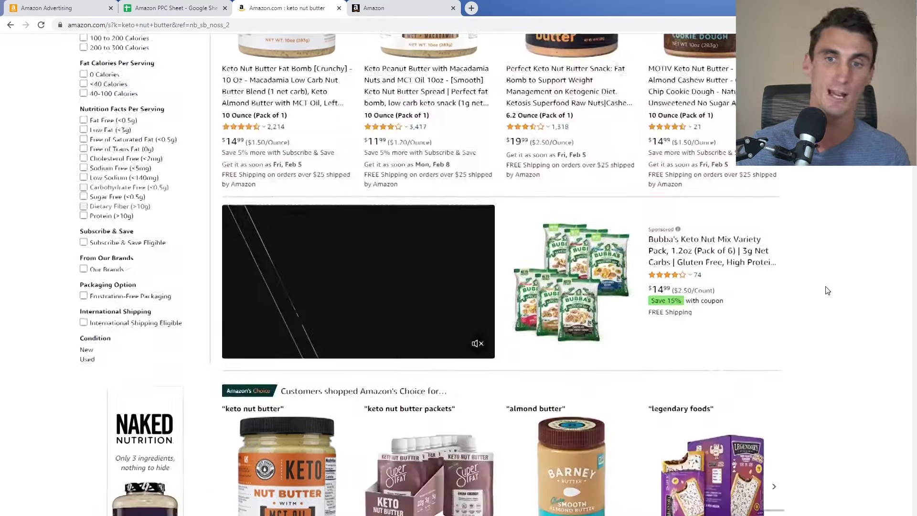
scroll(828, 290, up, 20)
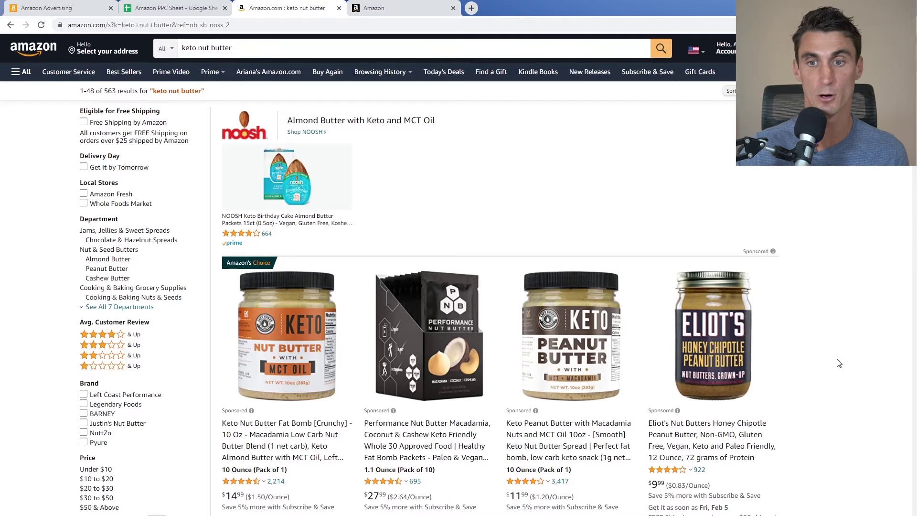
scroll(839, 363, down, 10)
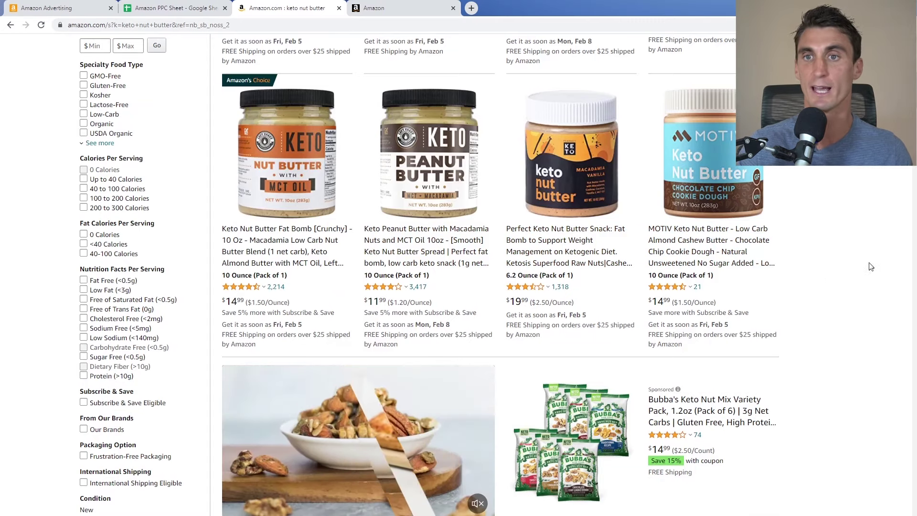
scroll(855, 233, down, 7)
scroll(854, 231, down, 16)
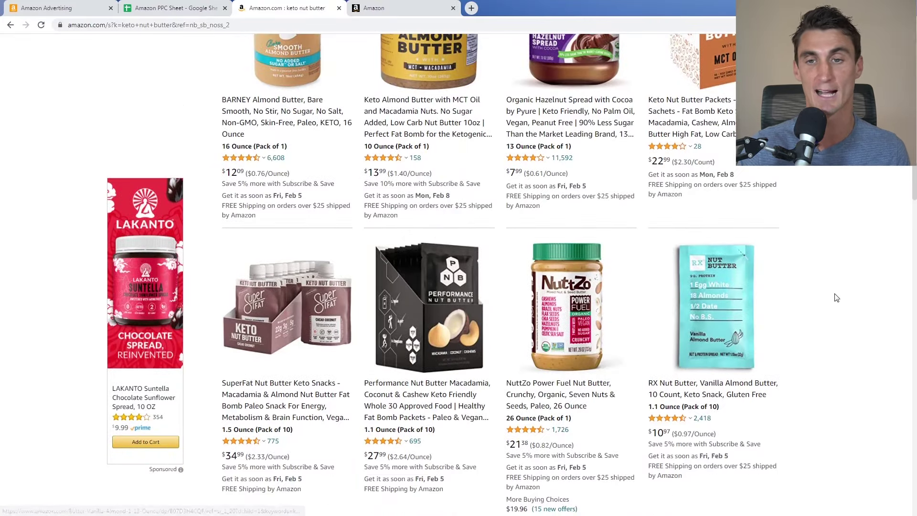
scroll(835, 297, down, 2)
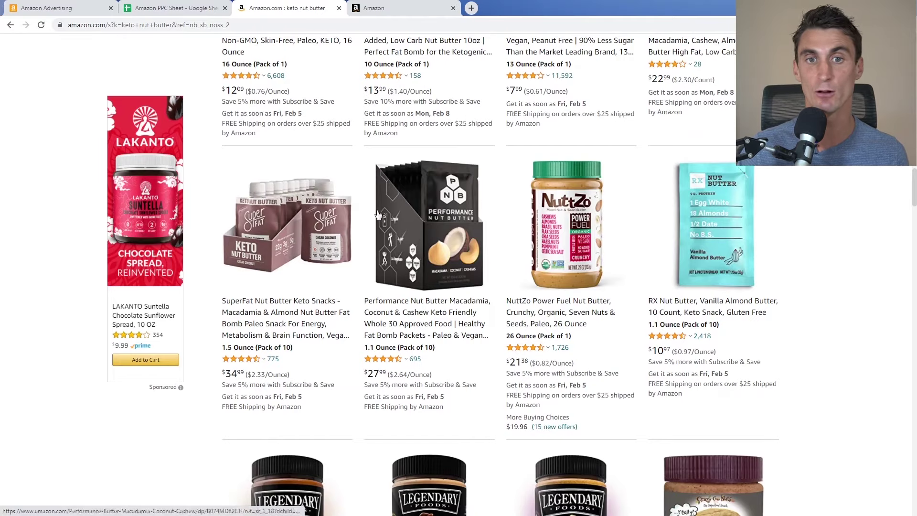
scroll(377, 240, down, 5)
scroll(459, 267, up, 5)
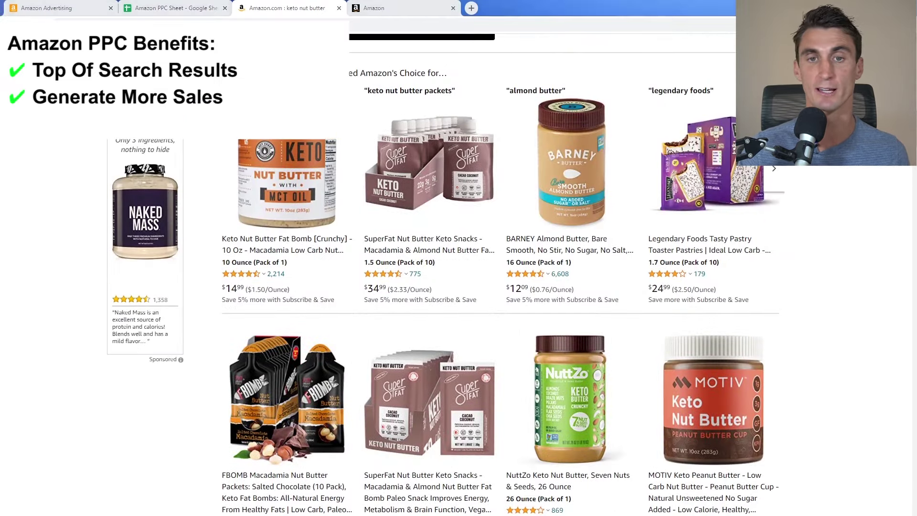
Step: View the "Number of Searches Vs. Sales Rank Percentile" chart over the search results and return to the product listings
drag(505, 67, 515, 63)
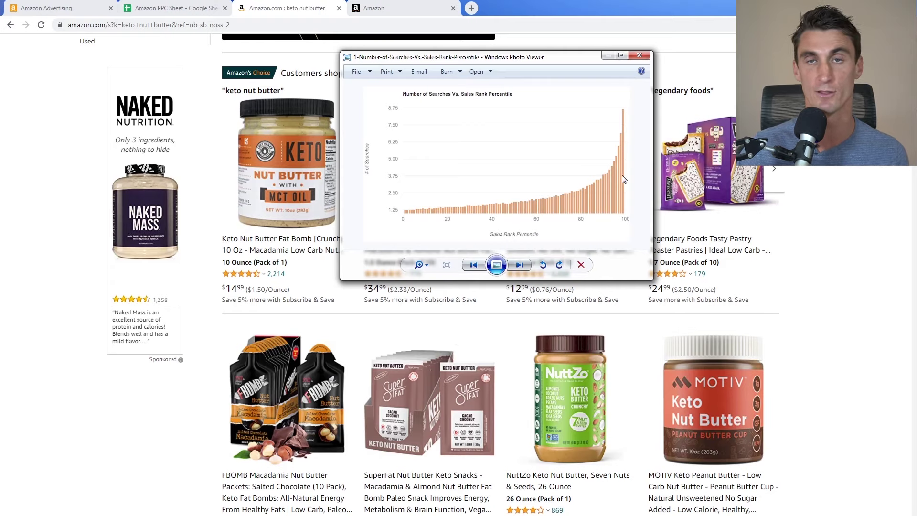
key(alt+Tab)
scroll(477, 286, up, 15)
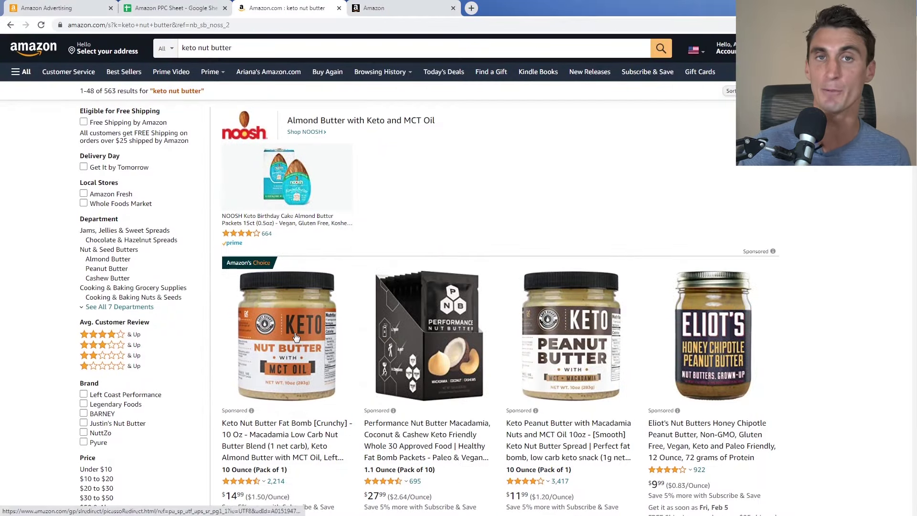
key(alt+Tab)
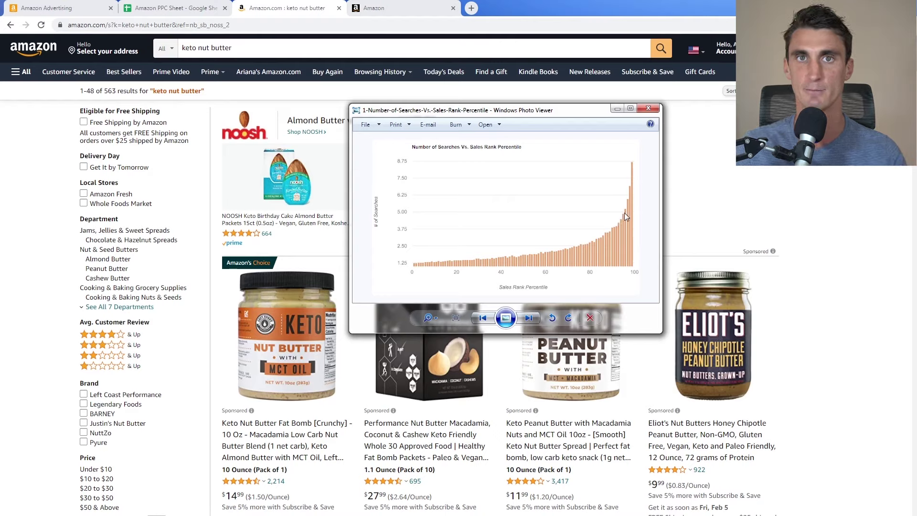
click(872, 212)
Step: Compare the sponsored keto nut butter listings in the first row with the organic listings below them
scroll(874, 212, down, 8)
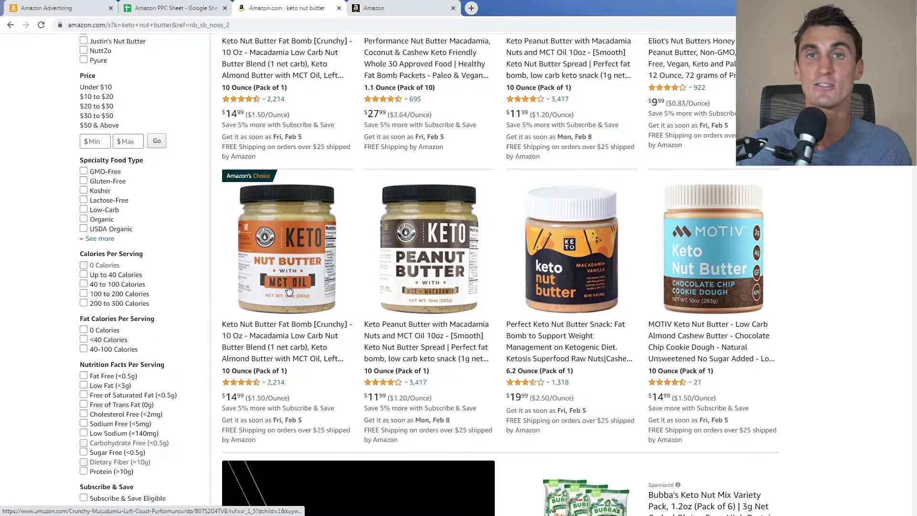
scroll(267, 229, up, 8)
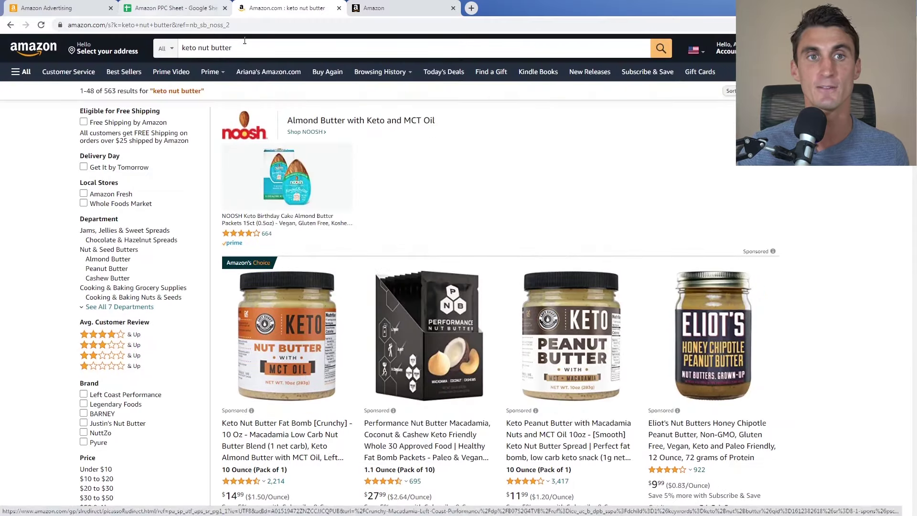
scroll(254, 179, down, 6)
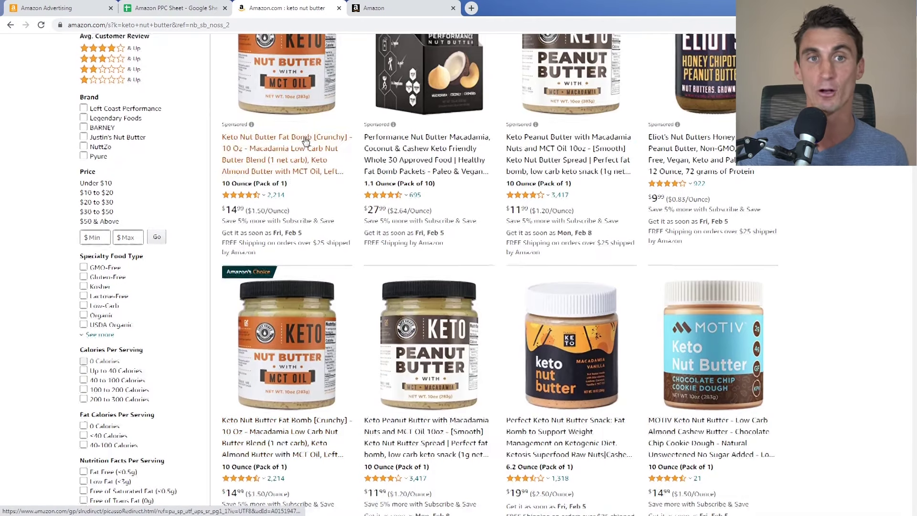
scroll(285, 241, up, 2)
scroll(528, 468, down, 6)
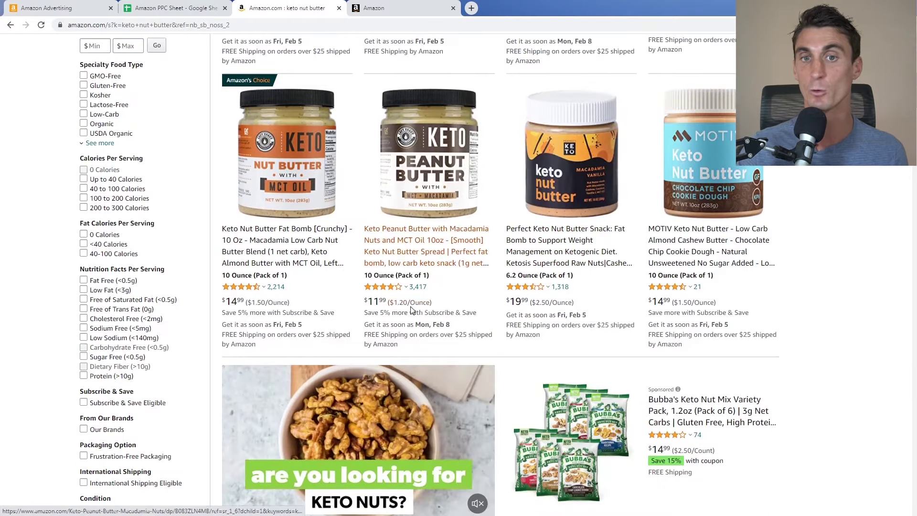
scroll(456, 227, up, 6)
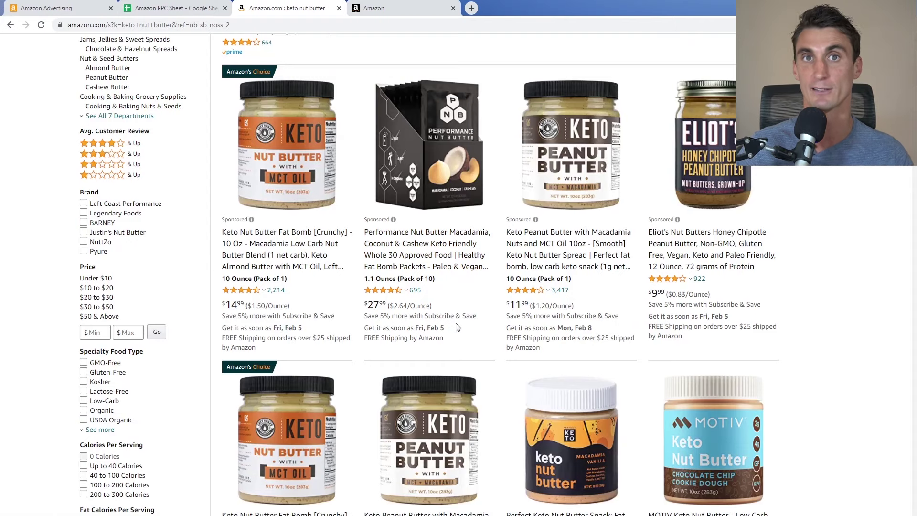
scroll(841, 189, up, 4)
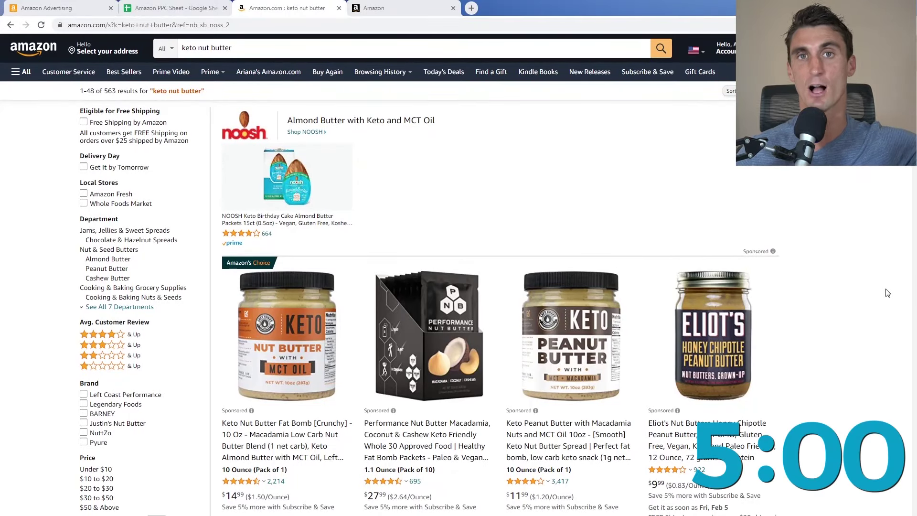
Step: Open Campaign Manager from Seller Central and start a new Sponsored Products campaign
click(374, 7)
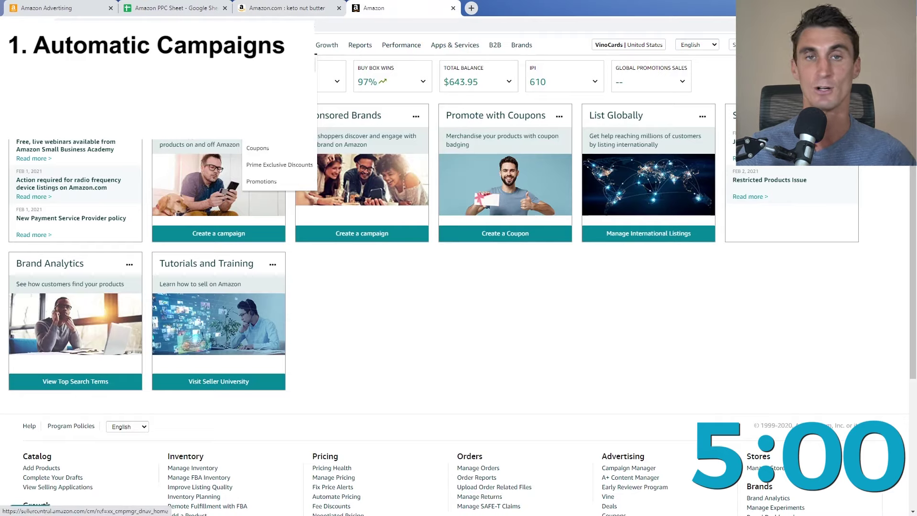
mouse_move(266, 51)
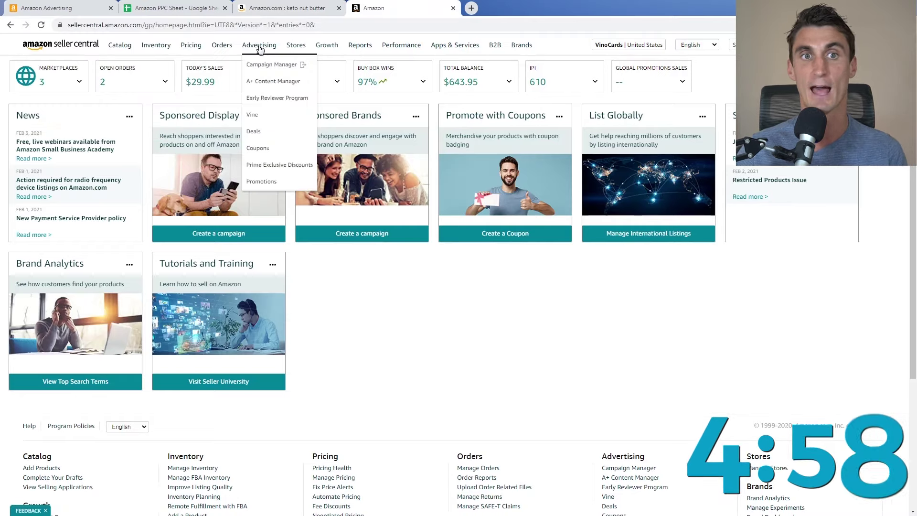
click(270, 67)
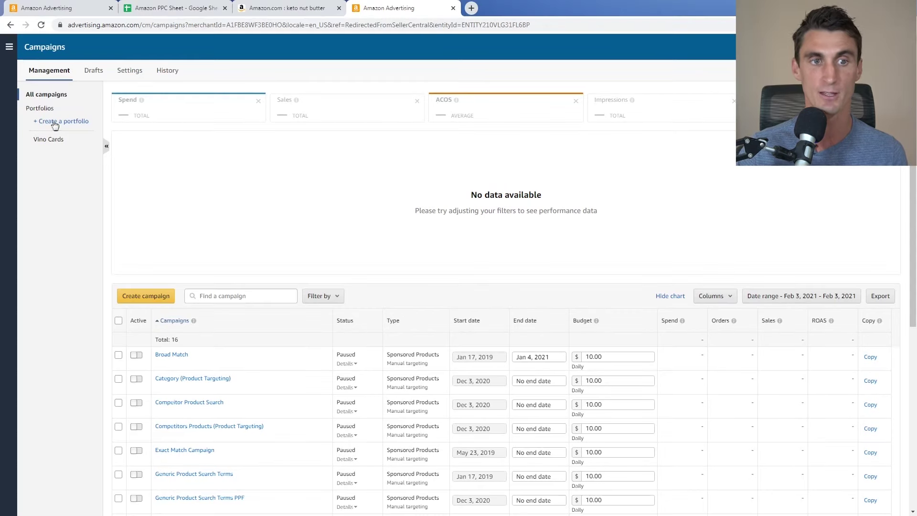
click(145, 298)
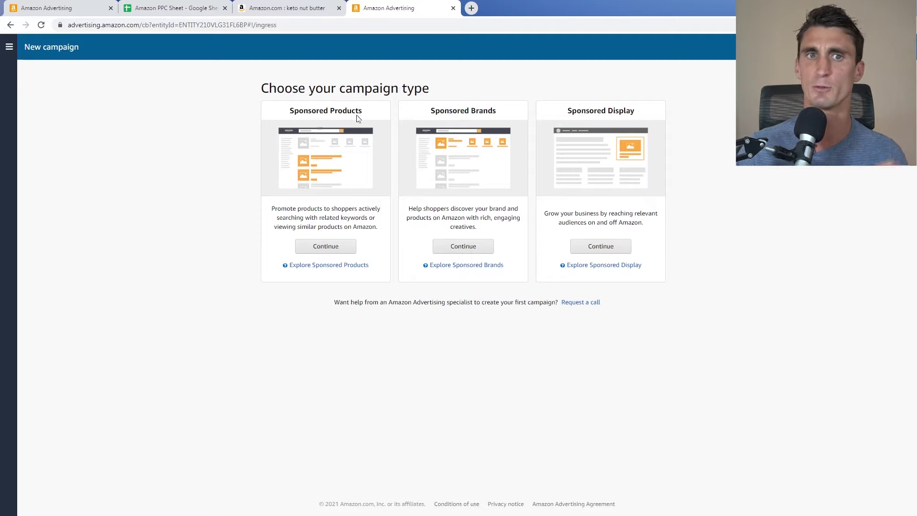
click(319, 252)
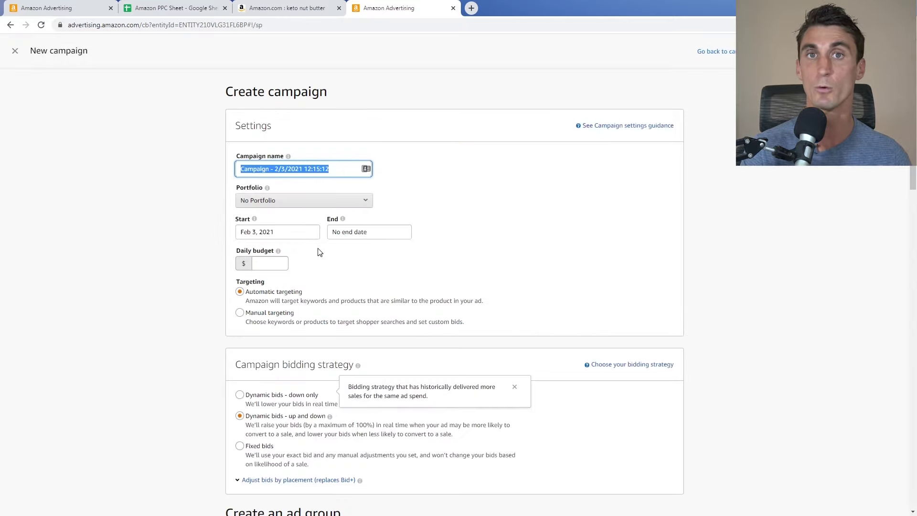
Step: Name the campaign "Automatic" and set its daily budget to $5
text(Automatic)
click(270, 263)
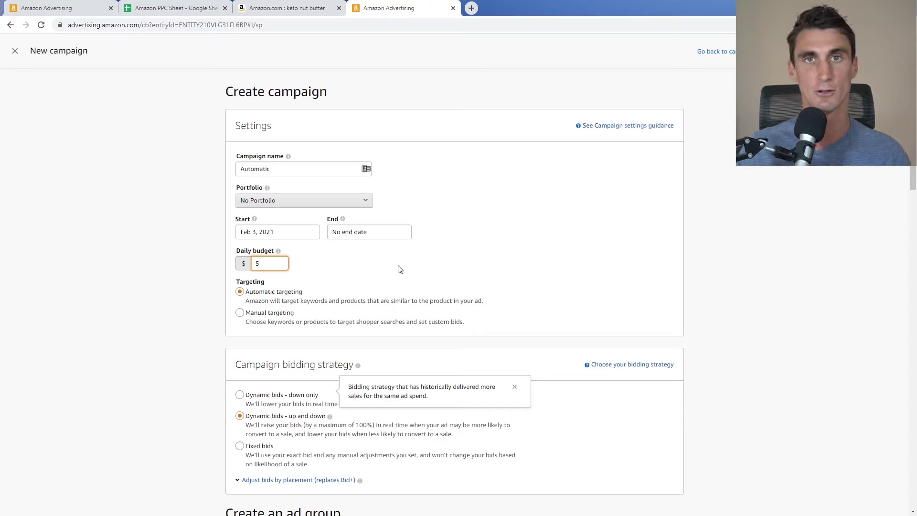
scroll(475, 253, down, 1)
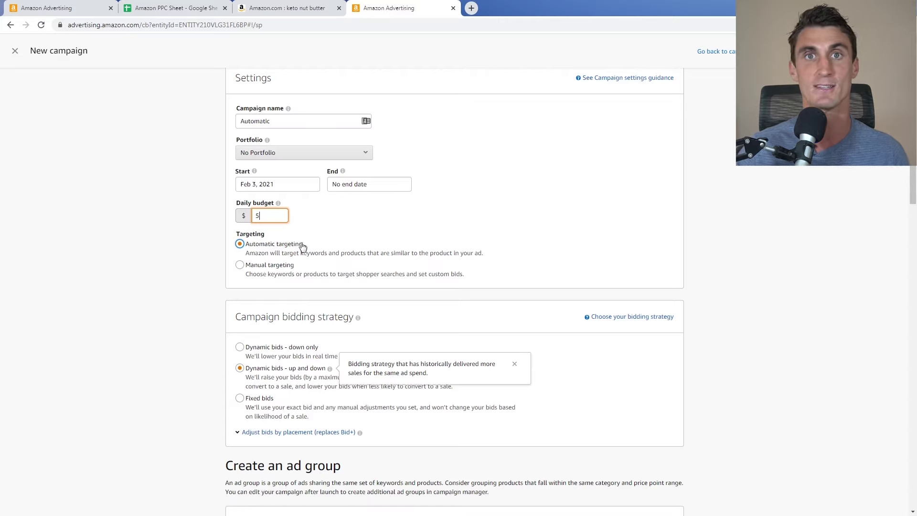
Step: Choose "Dynamic bids - up and down" as the campaign bidding strategy
scroll(471, 262, down, 3)
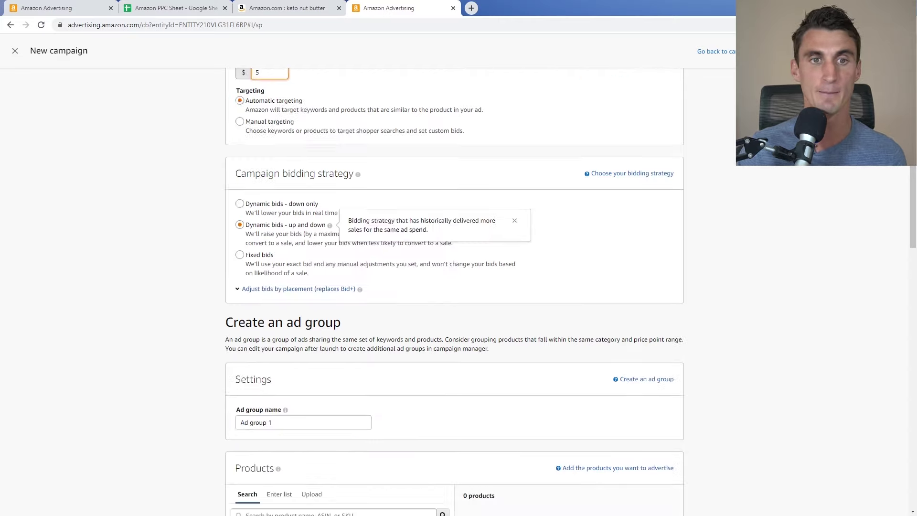
click(239, 224)
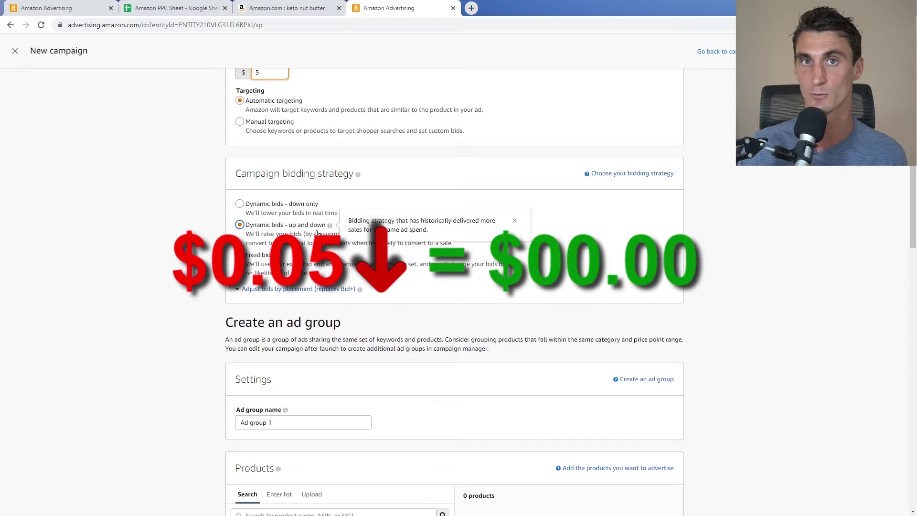
scroll(815, 260, down, 1)
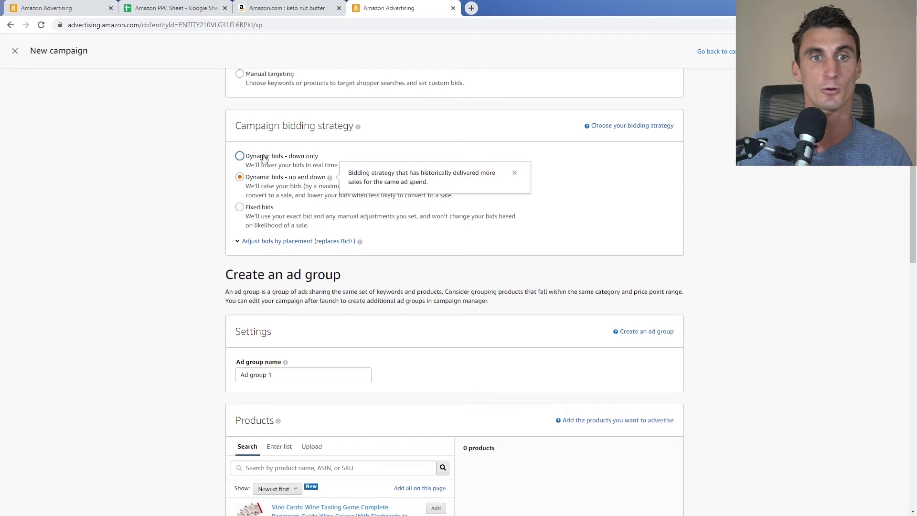
Step: Check the placement bid adjustments for top of search and product pages, and collapse them without entering any increase
click(270, 241)
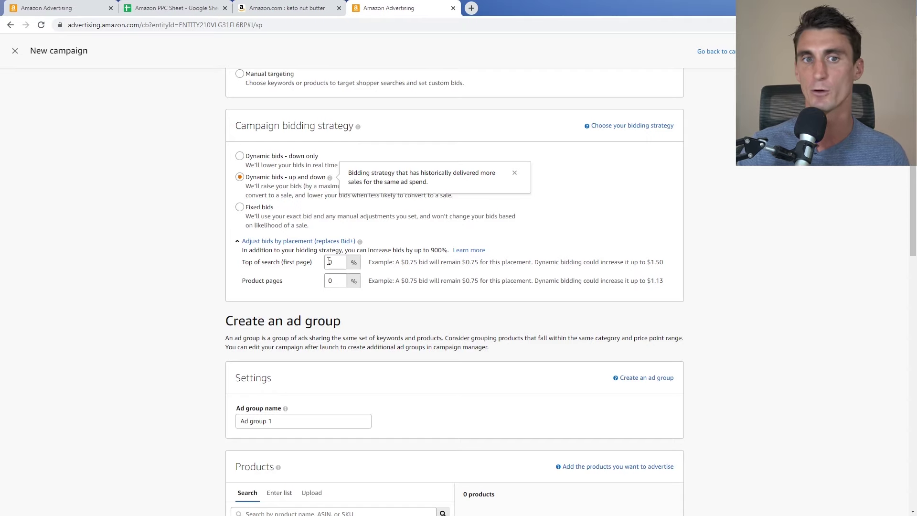
click(307, 241)
scroll(676, 258, down, 4)
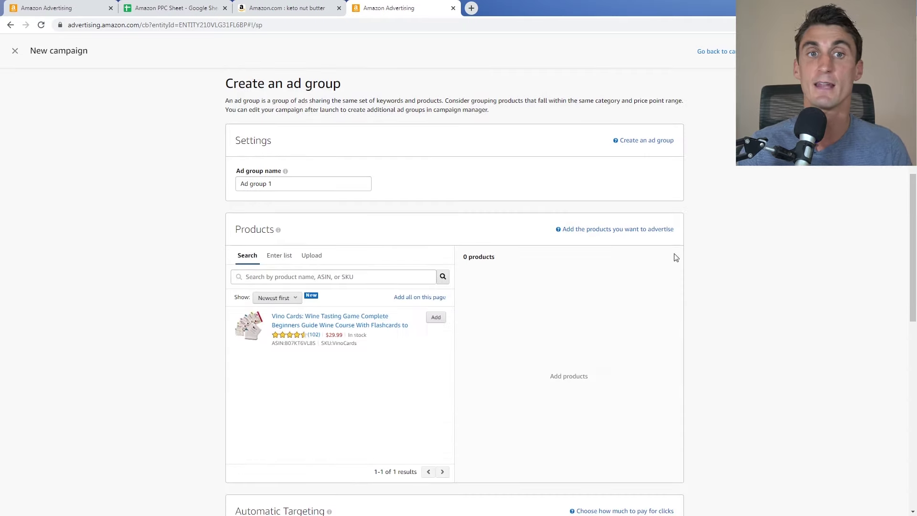
Step: Name the ad group "Close match" and recheck the campaign settings with "Dynamic bids - up and down" selected
click(306, 181)
key(ctrl+a)
text(Close match)
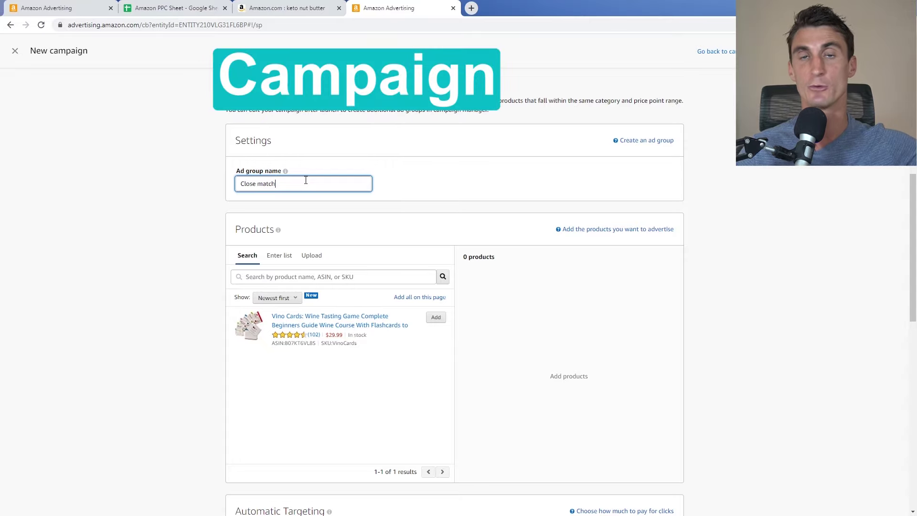
scroll(311, 182, up, 8)
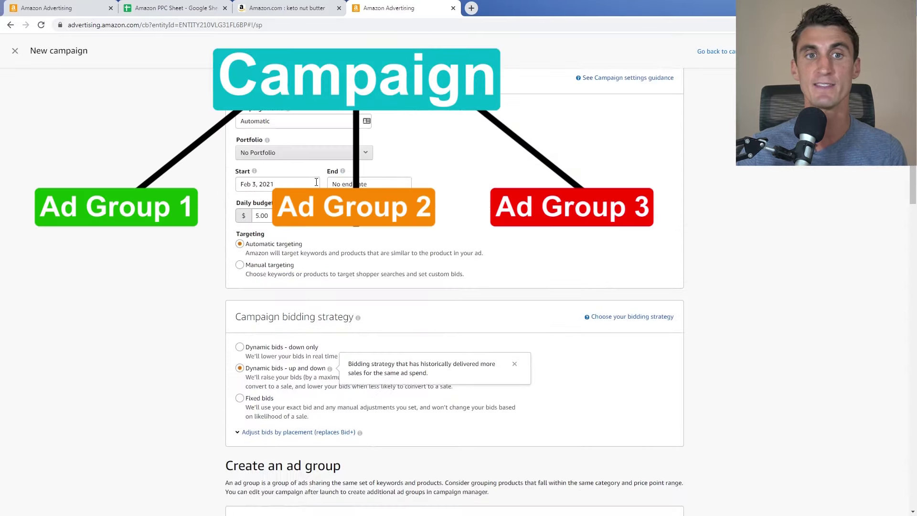
scroll(393, 102, up, 1)
click(286, 416)
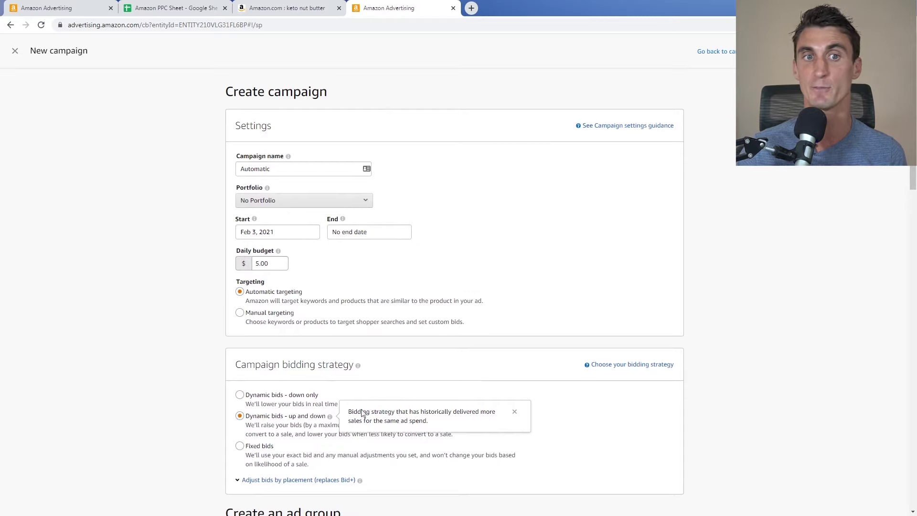
Step: Add the Vino Cards wine tasting game as the product advertised by the ad group
scroll(406, 331, down, 1)
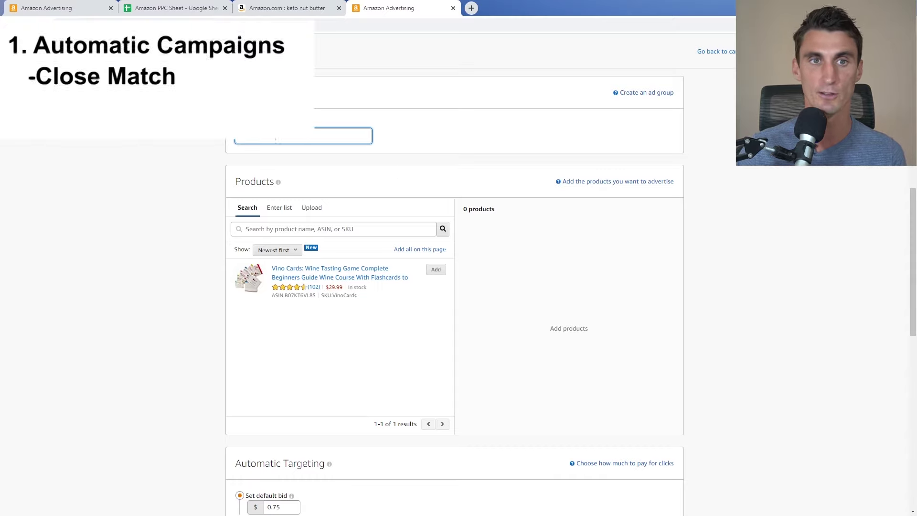
scroll(307, 202, down, 2)
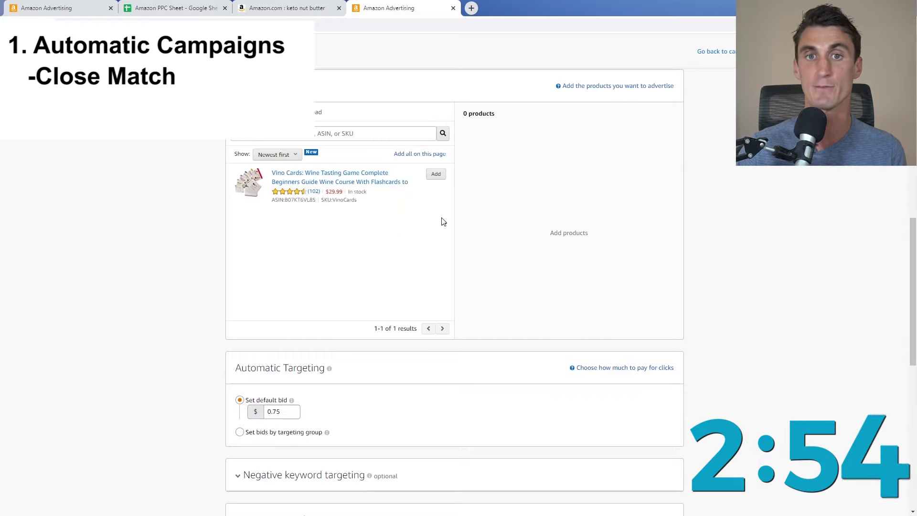
click(436, 176)
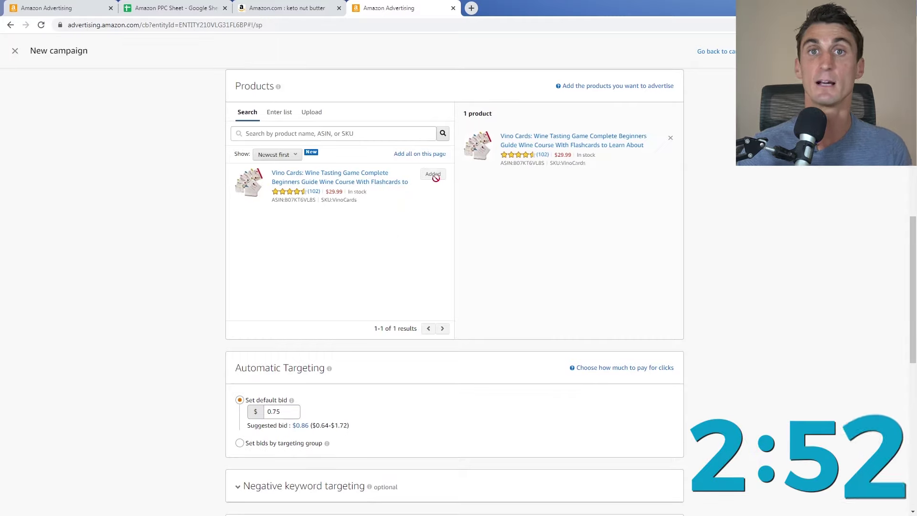
Step: Apply the suggested $0.86 default bid, and switch automatic targeting to separate bids by targeting group
scroll(439, 200, down, 5)
scroll(424, 246, down, 5)
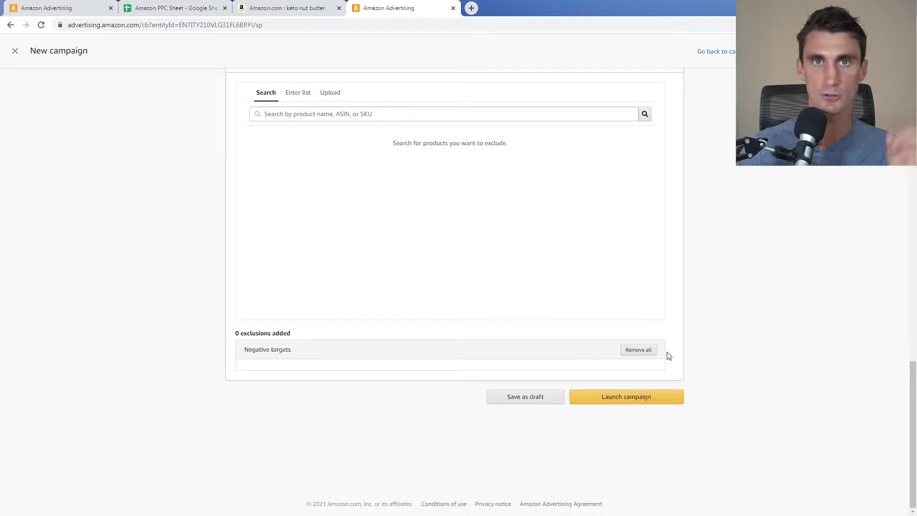
scroll(745, 362, up, 4)
scroll(748, 362, up, 3)
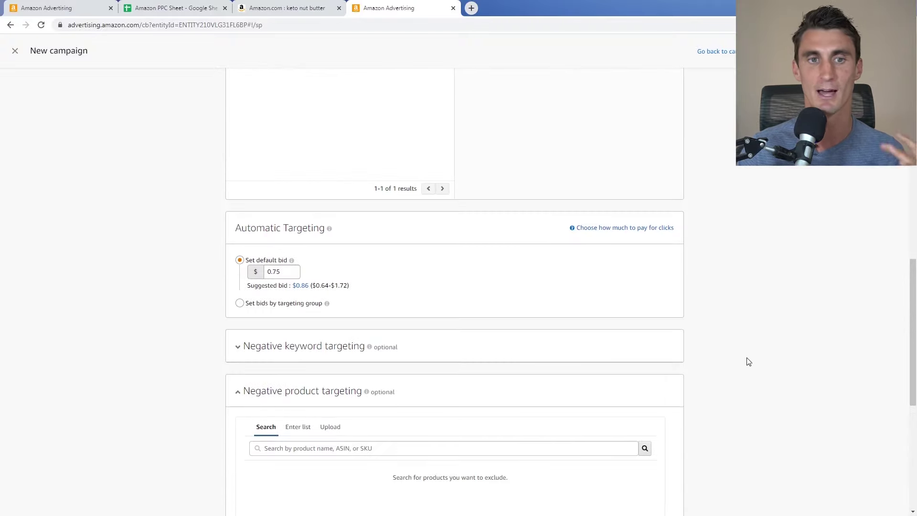
click(300, 286)
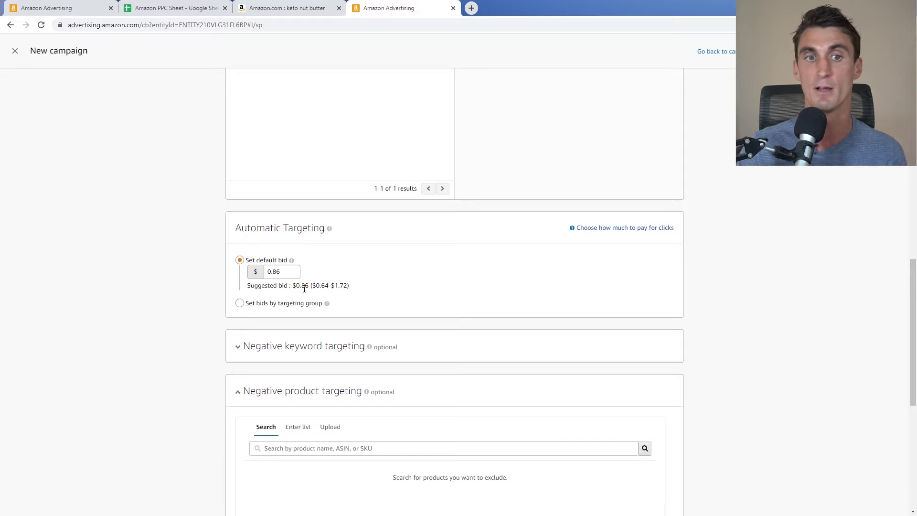
click(240, 305)
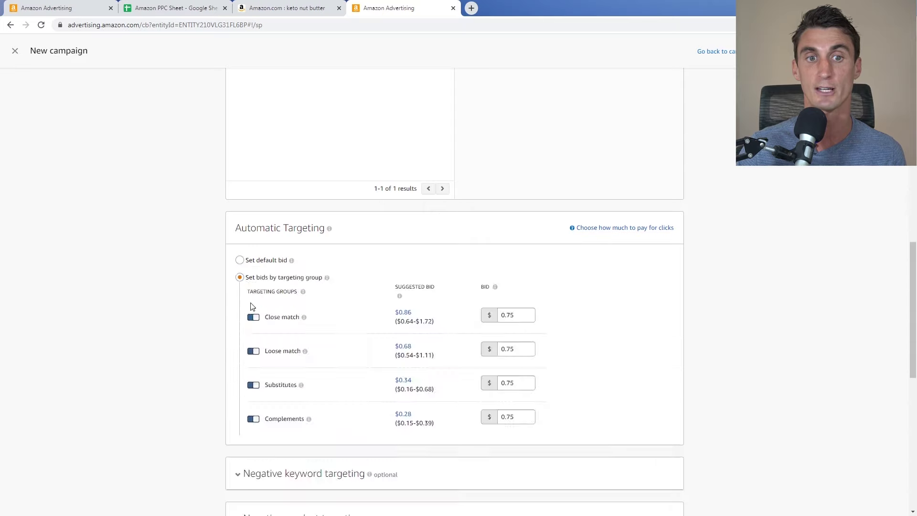
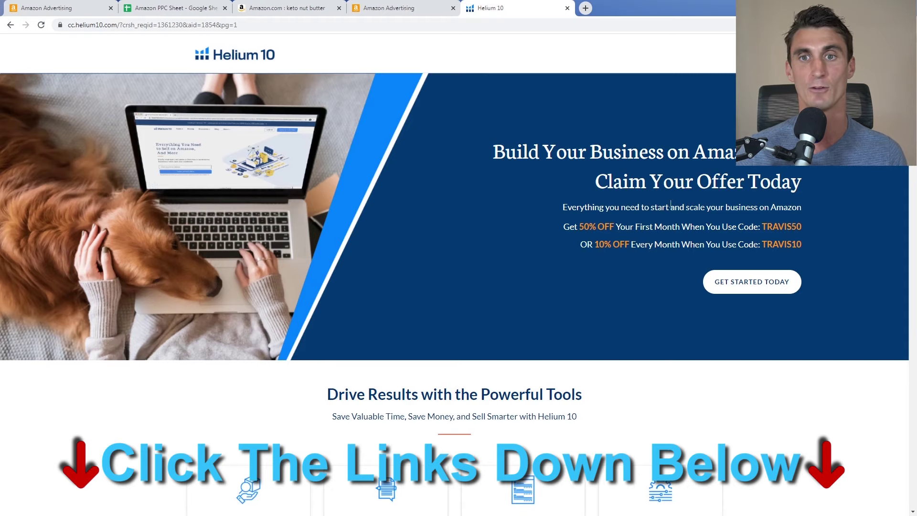
Step: Enter Helium 10 from its offer page and open the Magnet keyword research tool
click(751, 287)
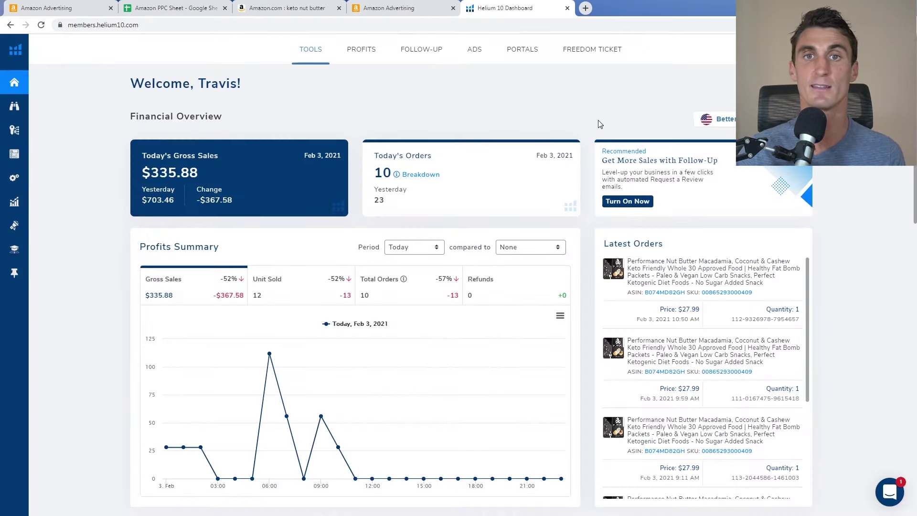
click(22, 135)
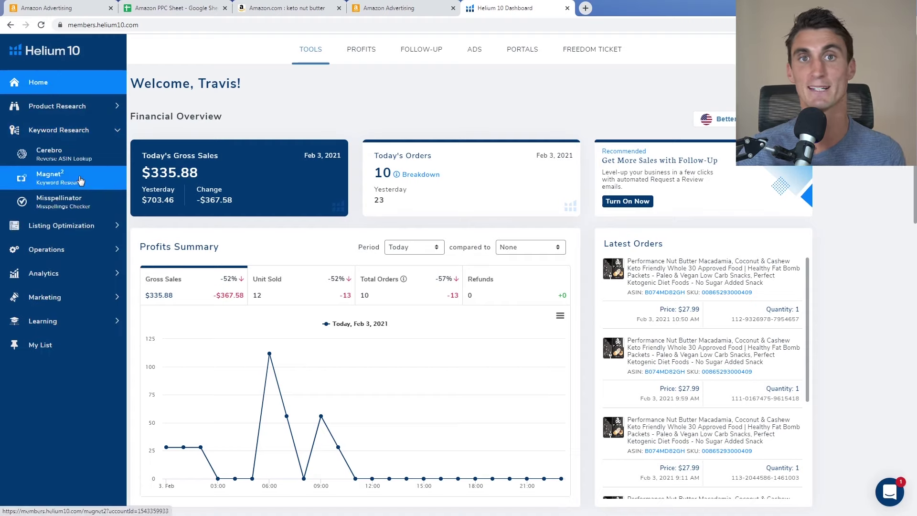
click(62, 185)
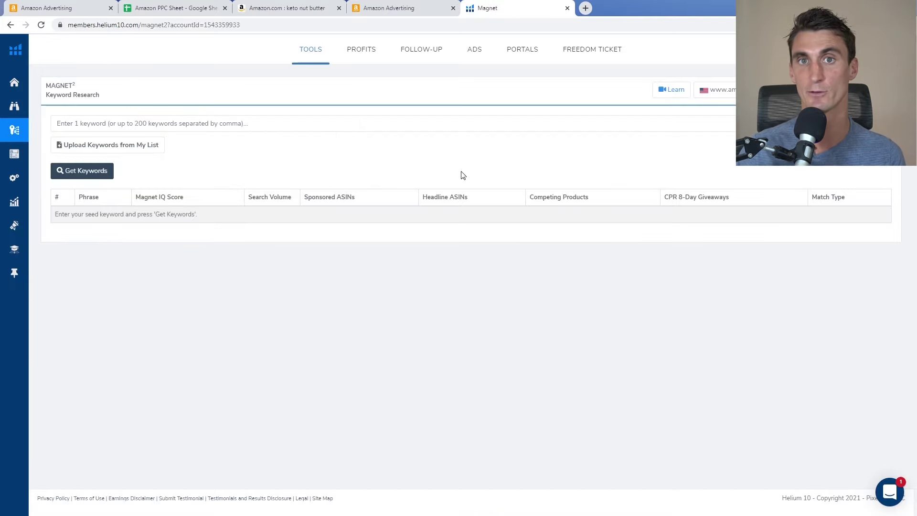
Step: Switch to the Amazon PPC Sheet and add "wine tasting cards" in cell A6 of the Specific Keywords sheet
click(145, 7)
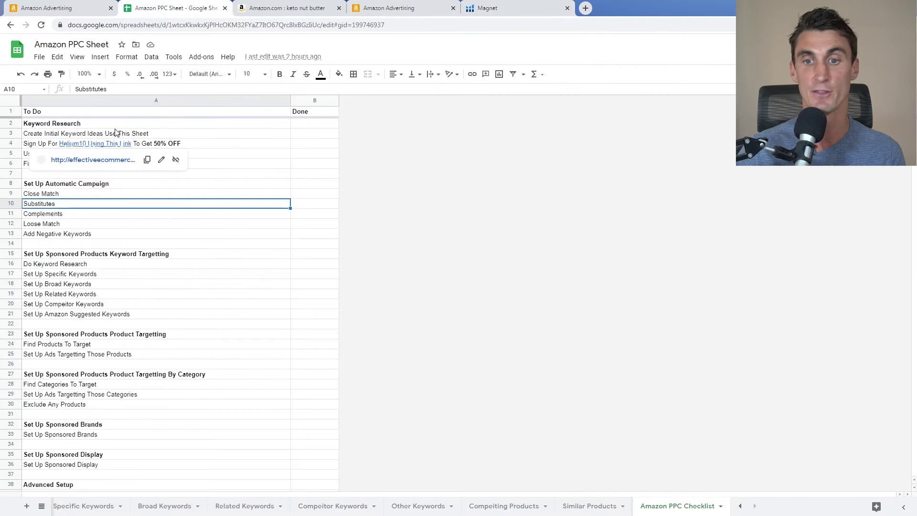
click(93, 510)
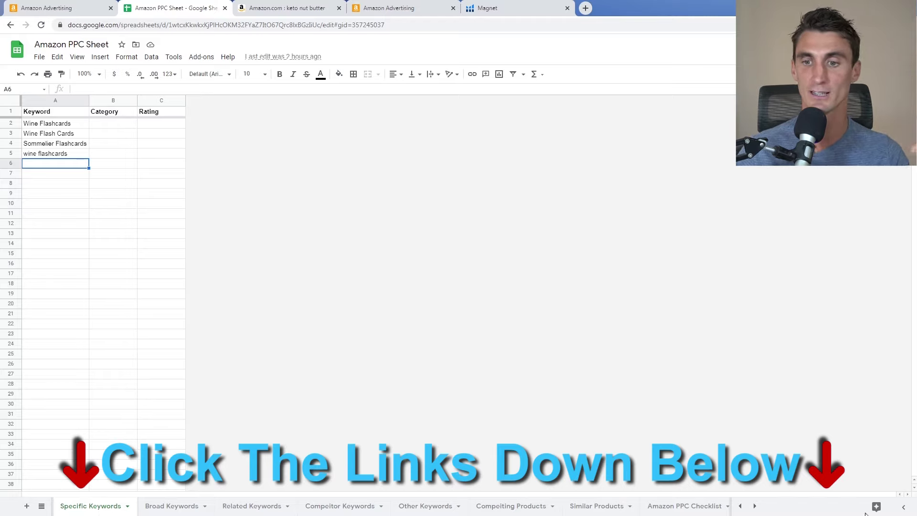
click(740, 506)
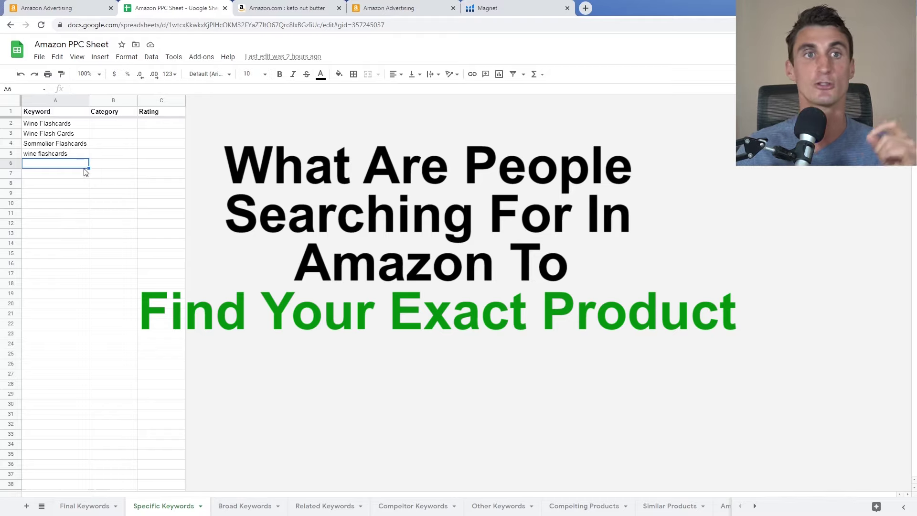
click(60, 125)
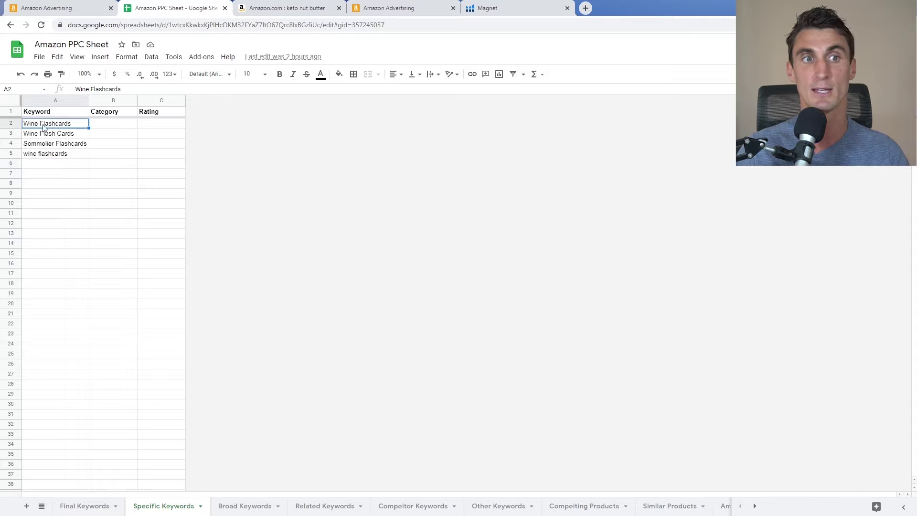
click(54, 150)
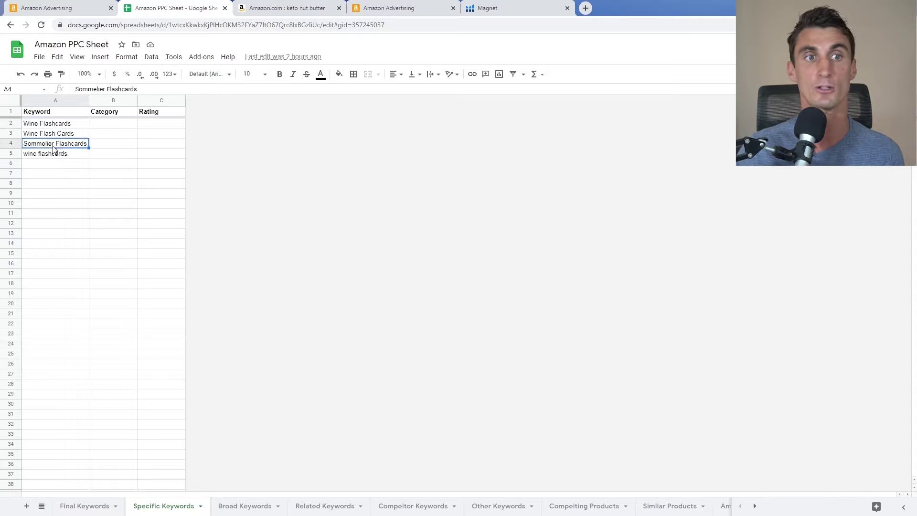
click(79, 164)
text(wine fasting cards)
click(109, 166)
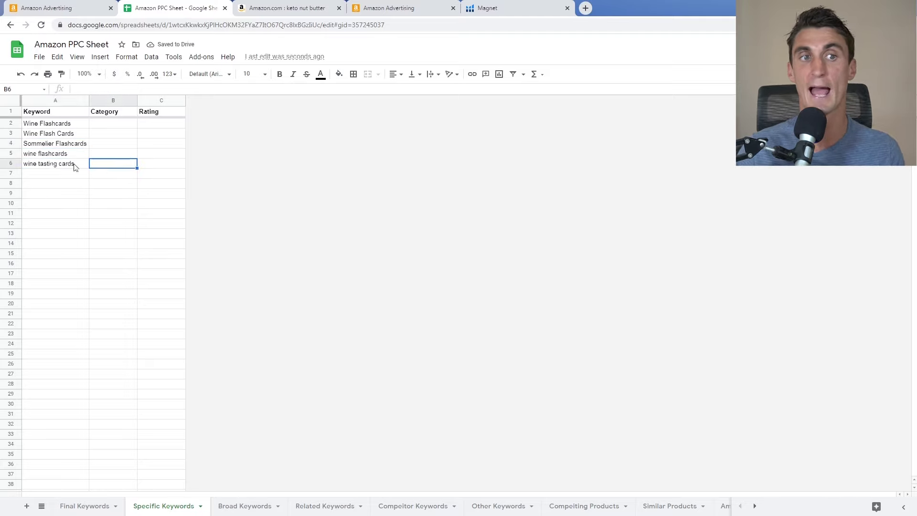
Step: Copy the "Wine Flashcards" keyword from cell A2 and look it up in Helium 10's Magnet tool
click(66, 125)
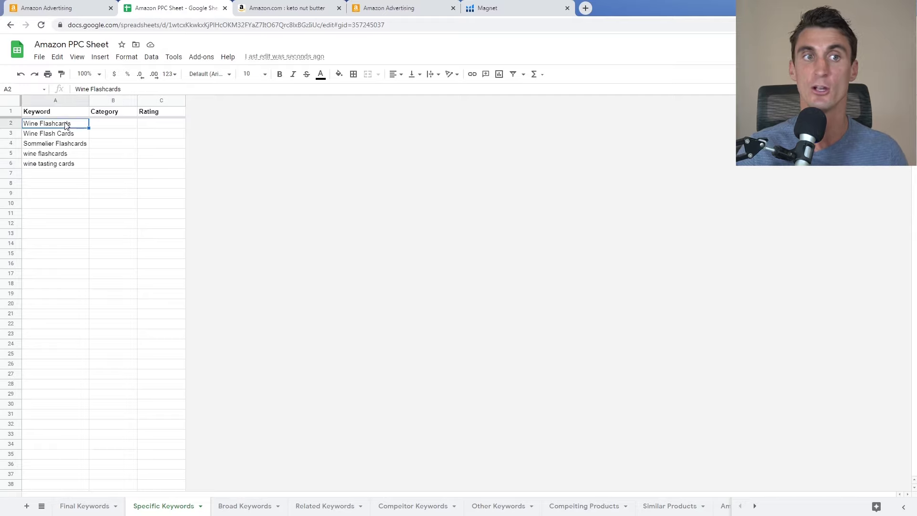
key(ctrl+c)
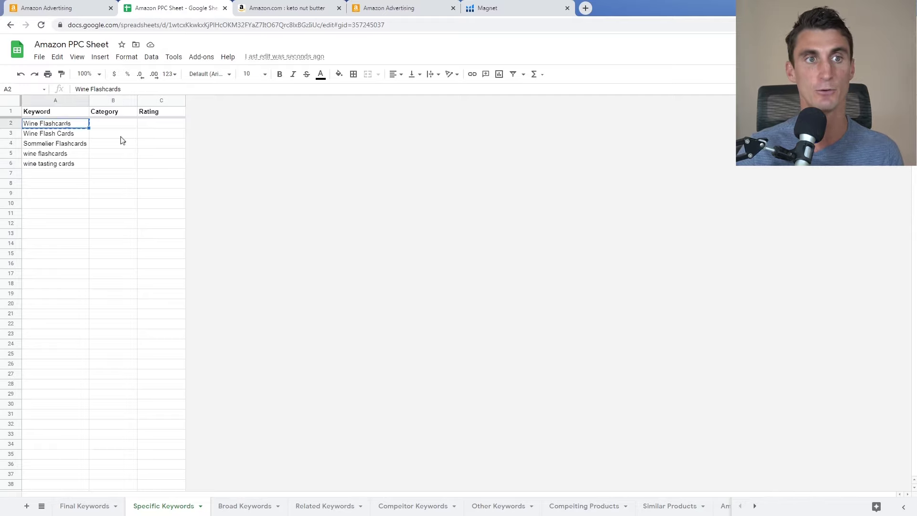
click(523, 7)
click(227, 123)
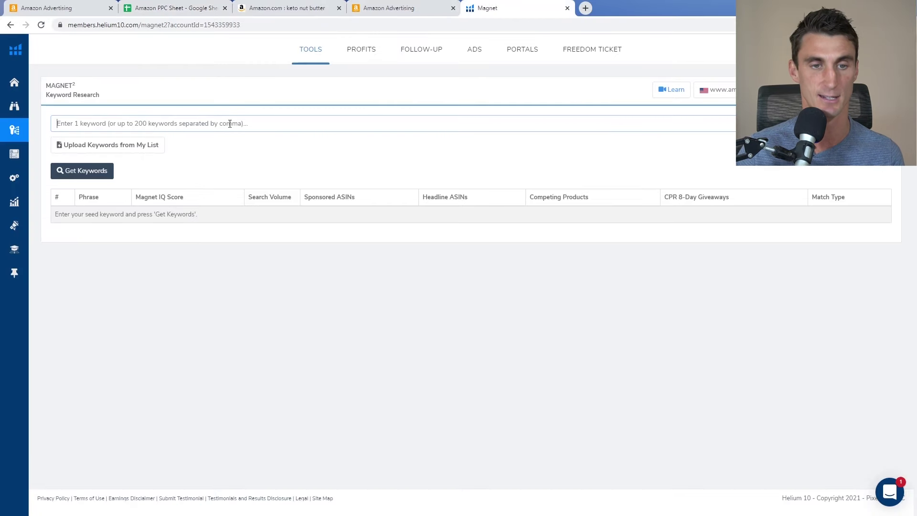
key(ctrl+v)
key(Return)
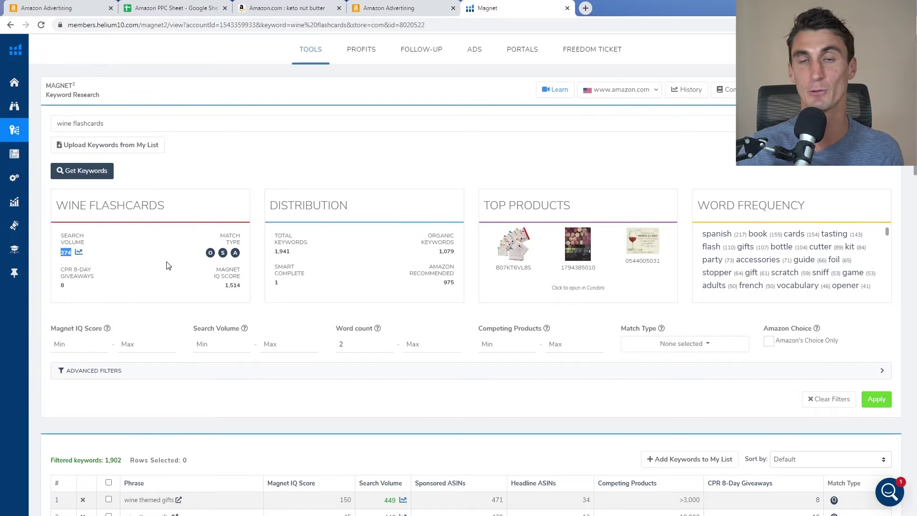
Step: Examine the search volume for "wine flashcards" and the related phrases listed in the Magnet results
click(145, 295)
scroll(146, 295, down, 3)
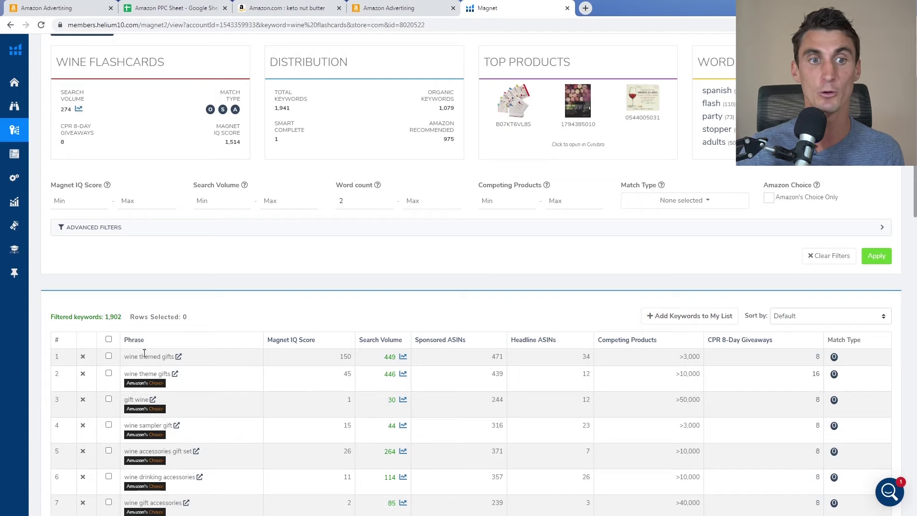
scroll(150, 354, down, 5)
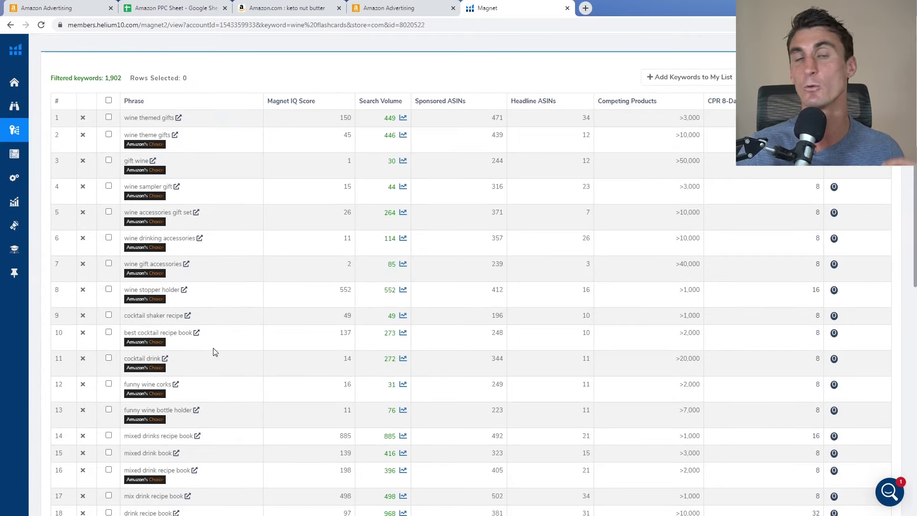
triple_click(142, 136)
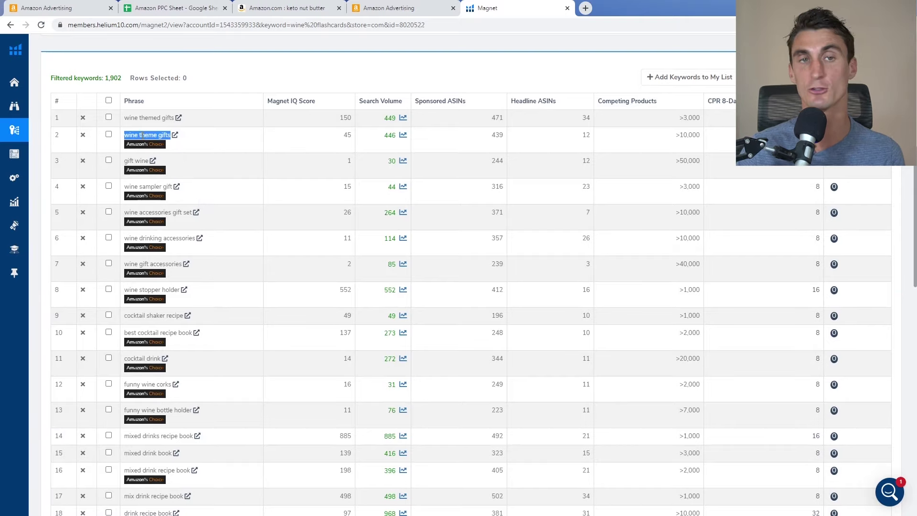
click(226, 137)
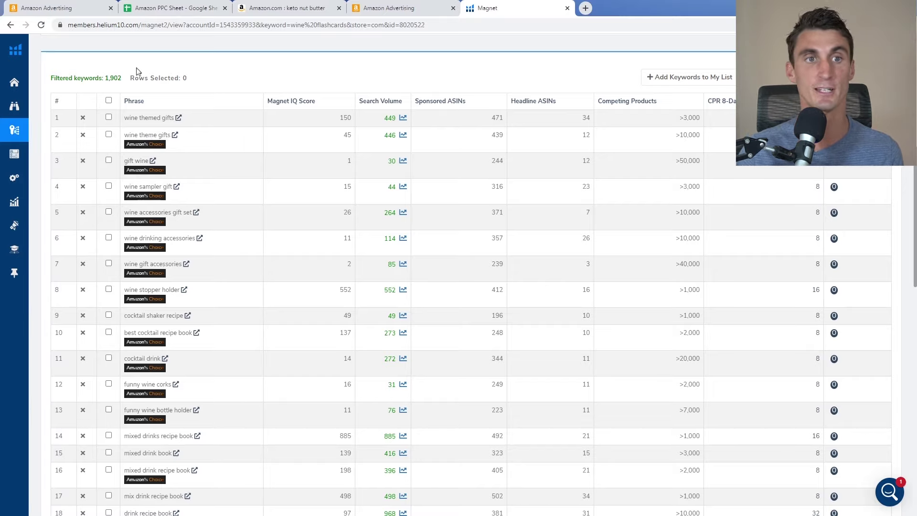
scroll(149, 92, down, 15)
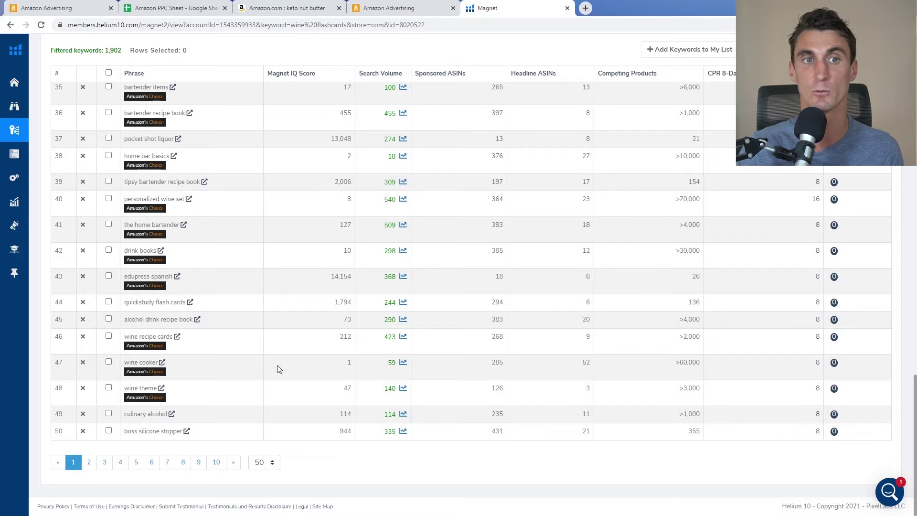
scroll(279, 369, up, 20)
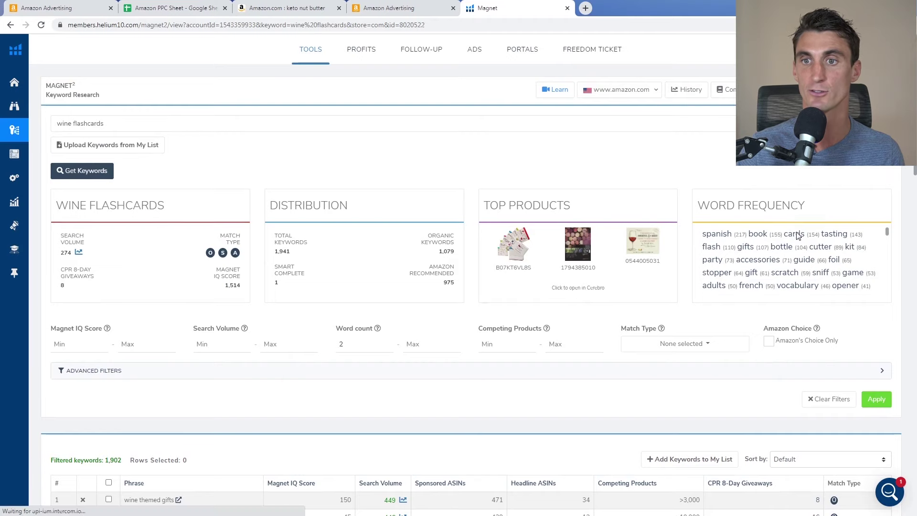
Step: Filter the Magnet results by the word "cards" and copy "wine information cards" into cell A7 of the Specific Keywords sheet
scroll(710, 170, down, 5)
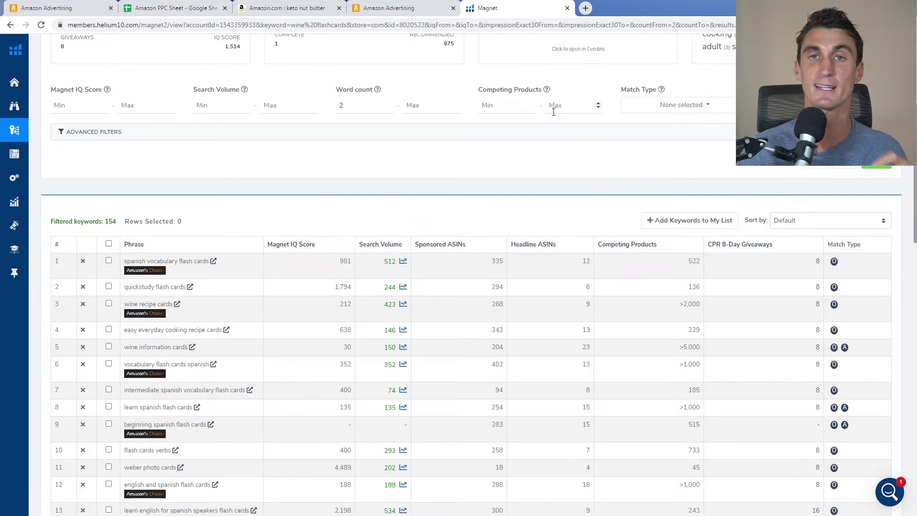
triple_click(151, 346)
click(198, 4)
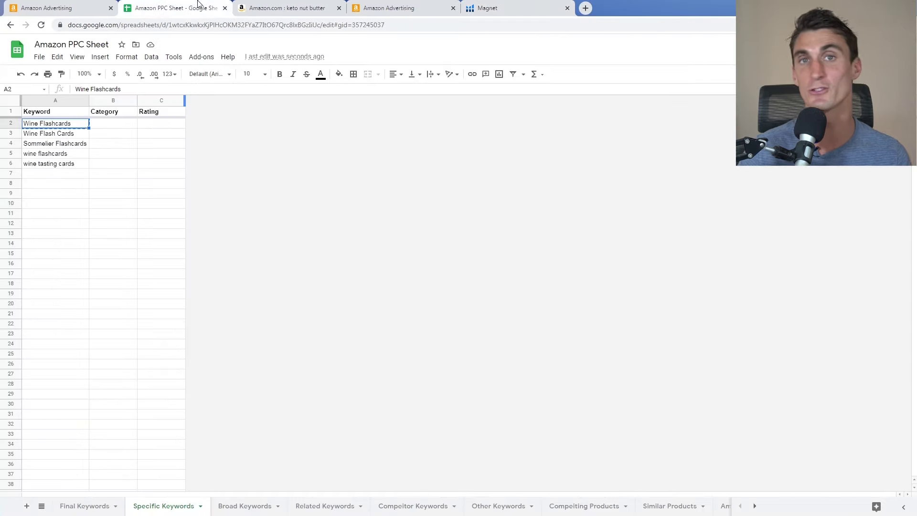
click(61, 176)
key(ctrl+v)
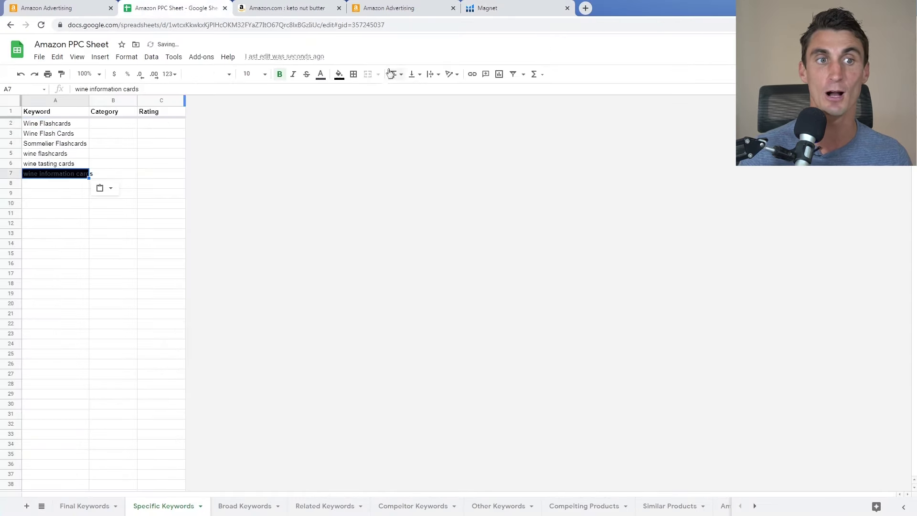
Step: Switch to the Amazon store page and search for "wine game"
click(286, 7)
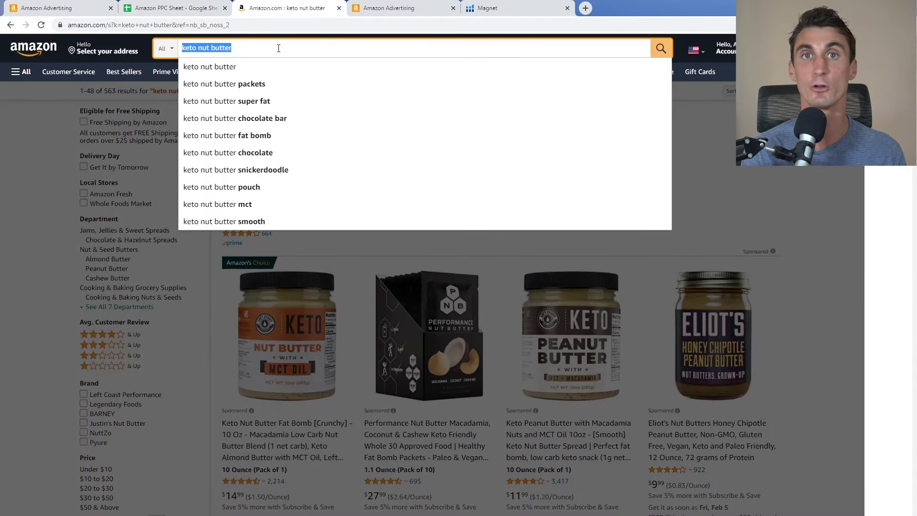
text(wine game)
key(Return)
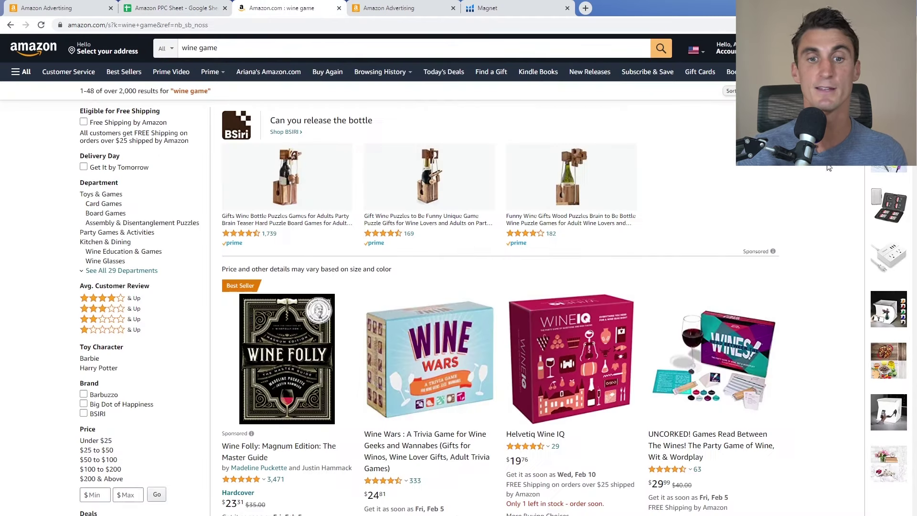
click(428, 434)
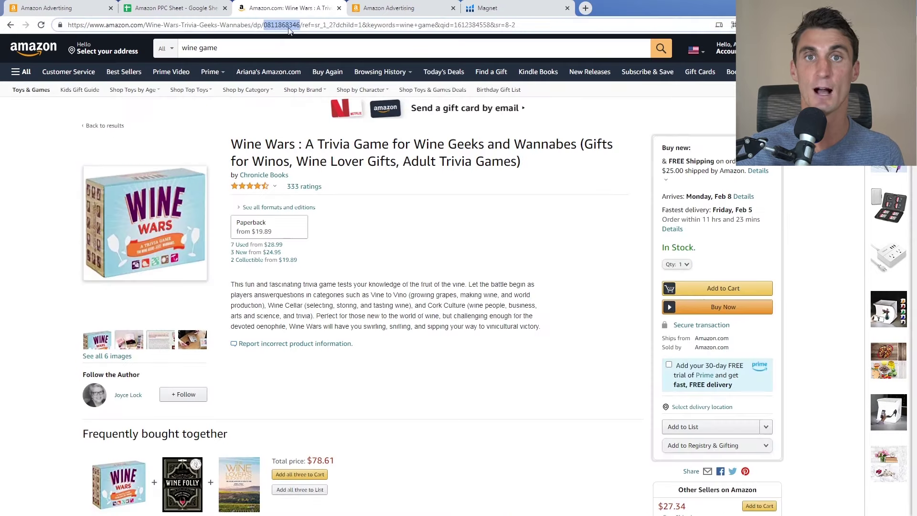
click(501, 7)
mouse_move(2, 135)
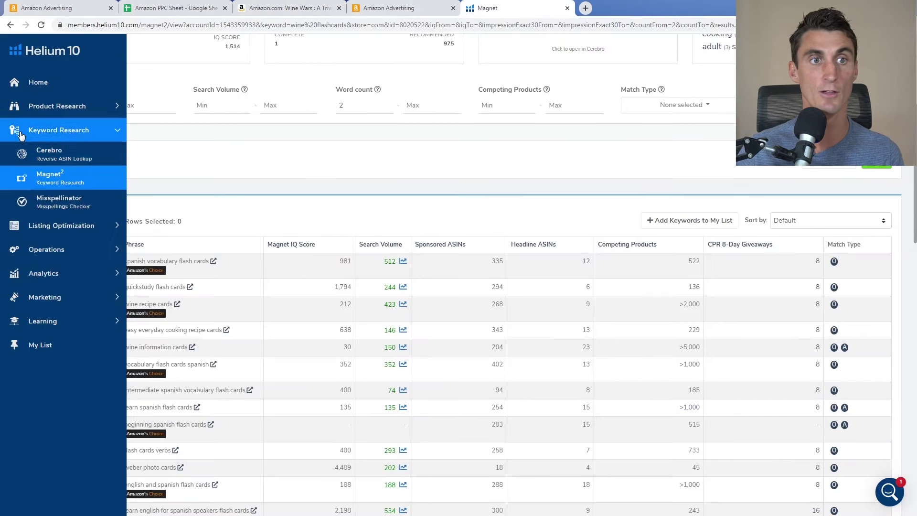
click(57, 155)
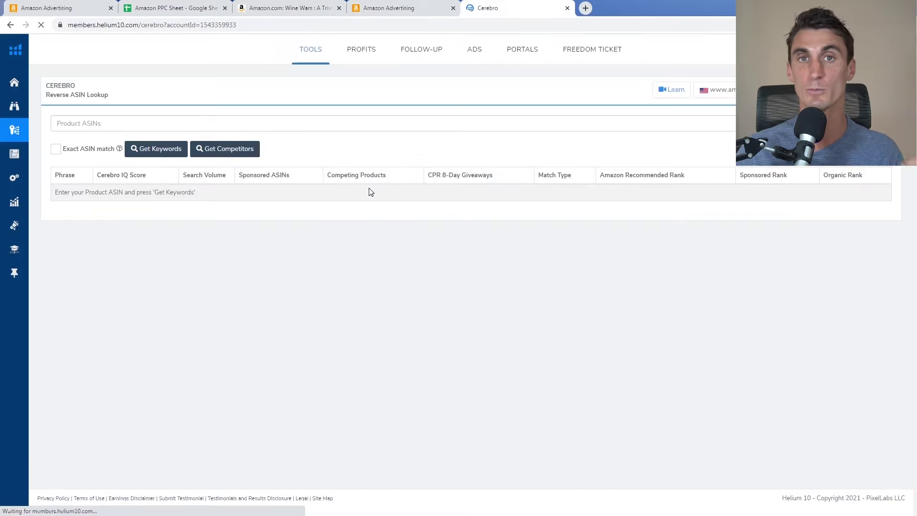
click(269, 125)
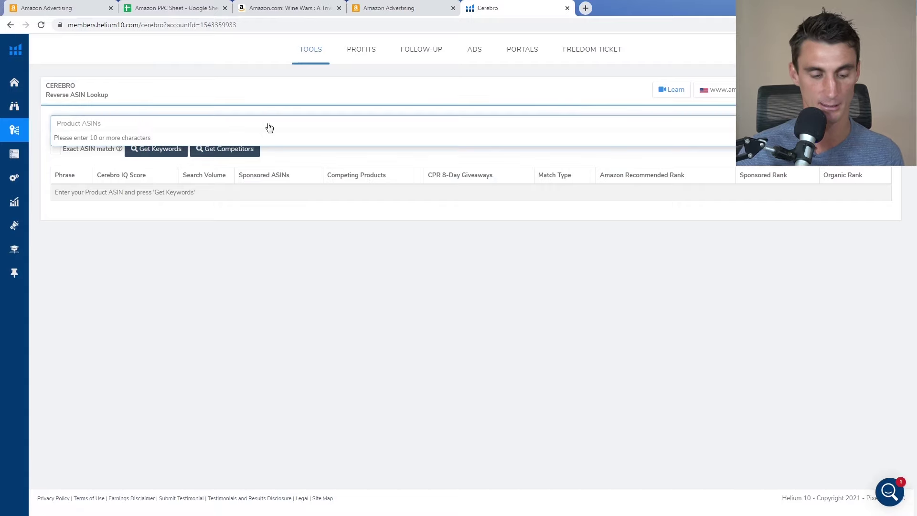
key(ctrl+v)
key(Return)
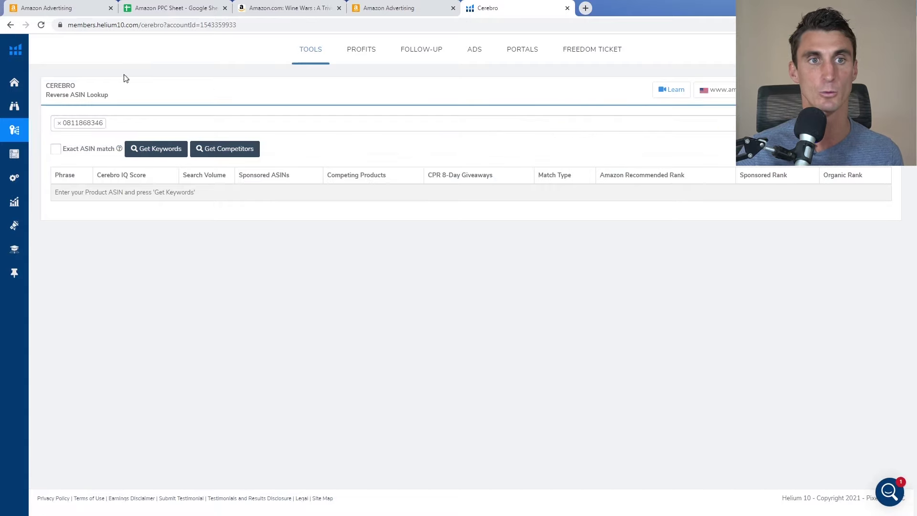
click(159, 150)
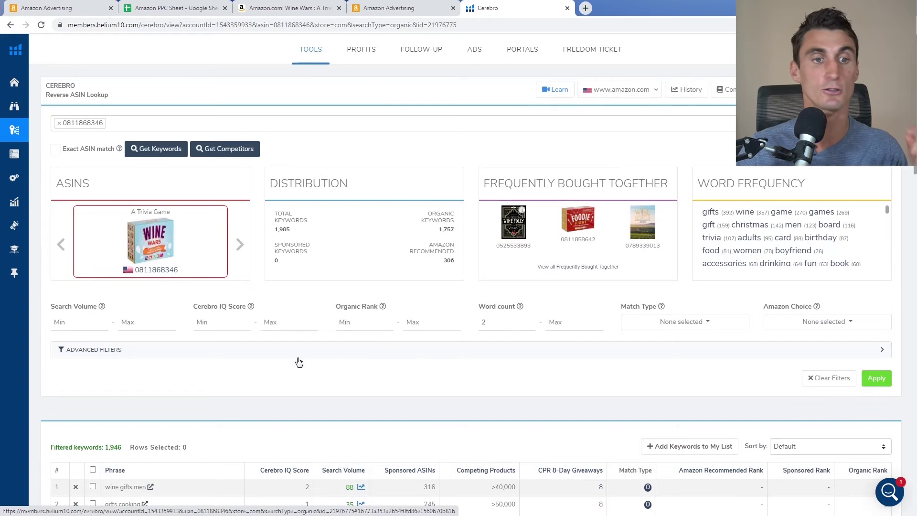
scroll(227, 414, down, 1)
scroll(232, 404, down, 2)
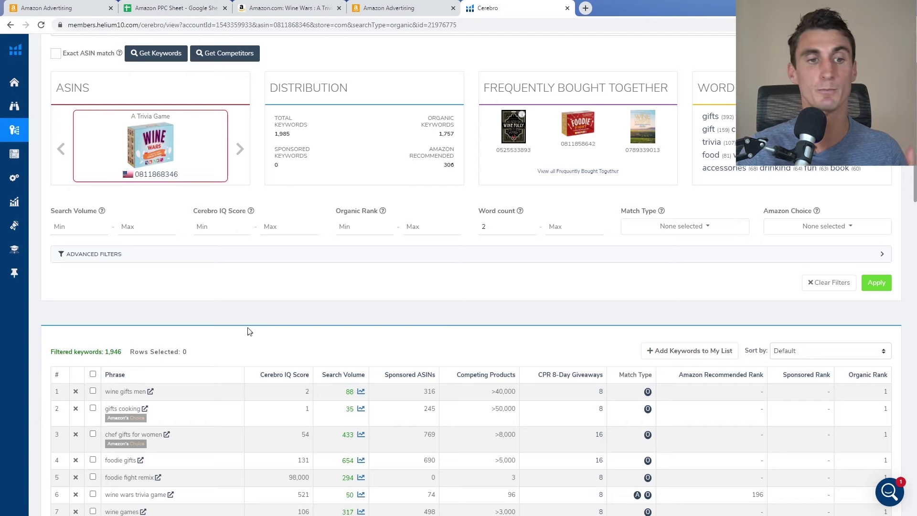
scroll(191, 352, down, 4)
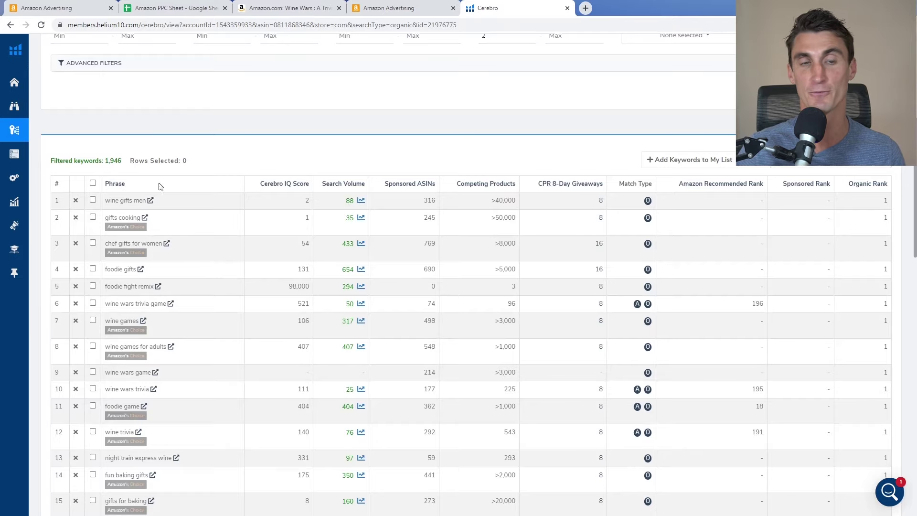
scroll(186, 245, down, 15)
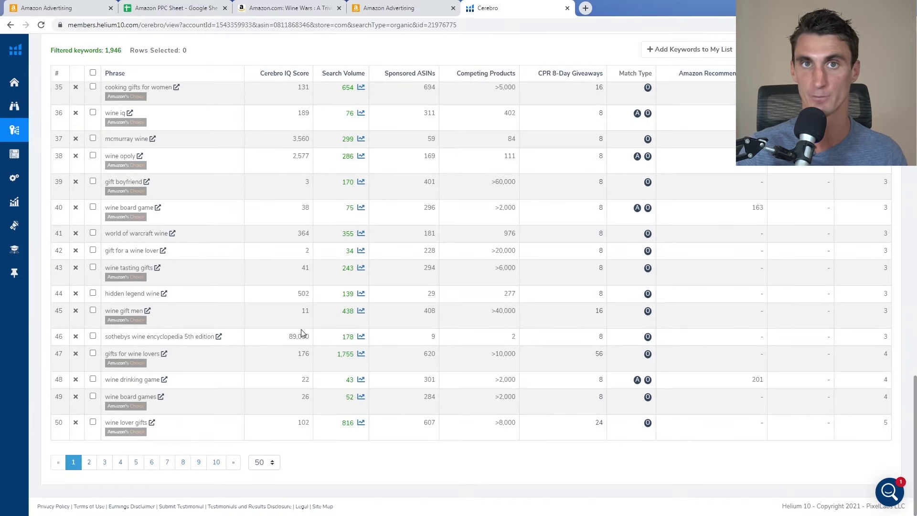
Step: Switch to the Amazon PPC spreadsheet and copy the specific keywords from "Wine Flashcards" through "wine information cards"
click(172, 8)
drag(53, 124, 64, 175)
key(ctrl+c)
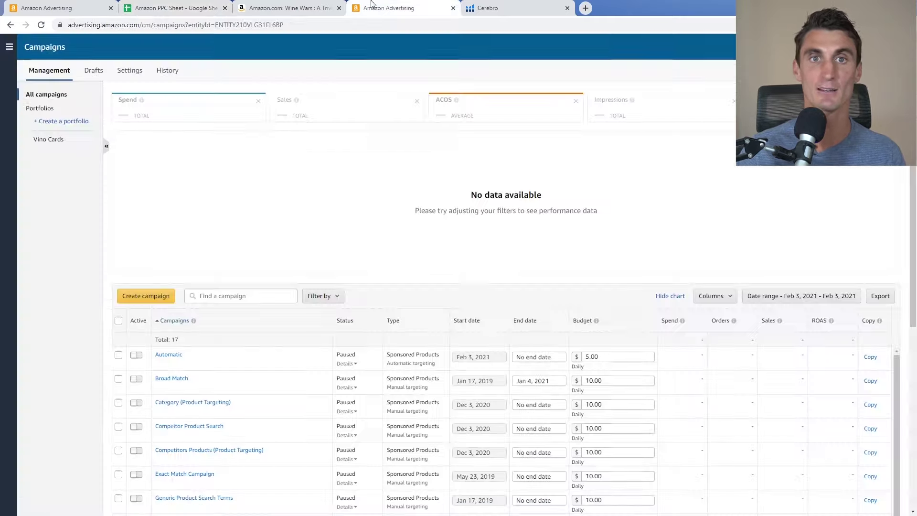
Step: In Amazon Advertising, start a Sponsored Products campaign named "Sponsored Products Specific Search Terms" with a $5 daily budget and manual targeting
click(373, 7)
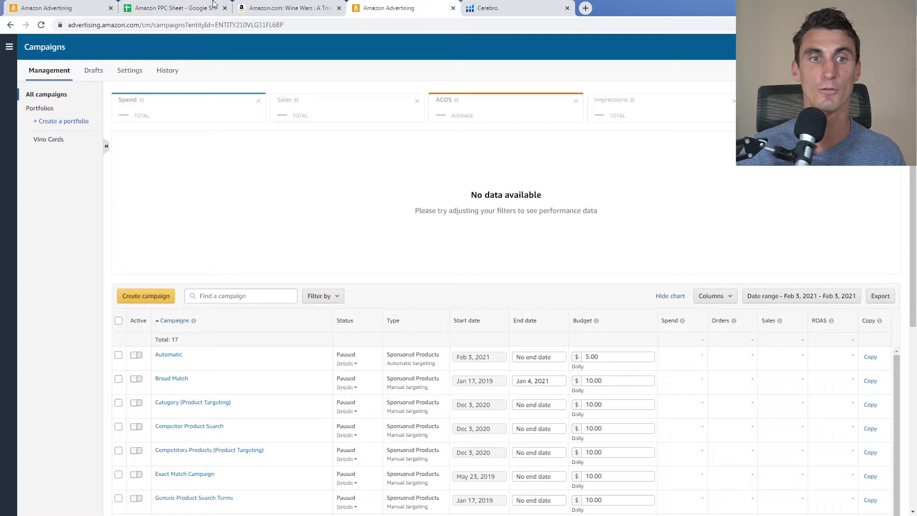
click(137, 298)
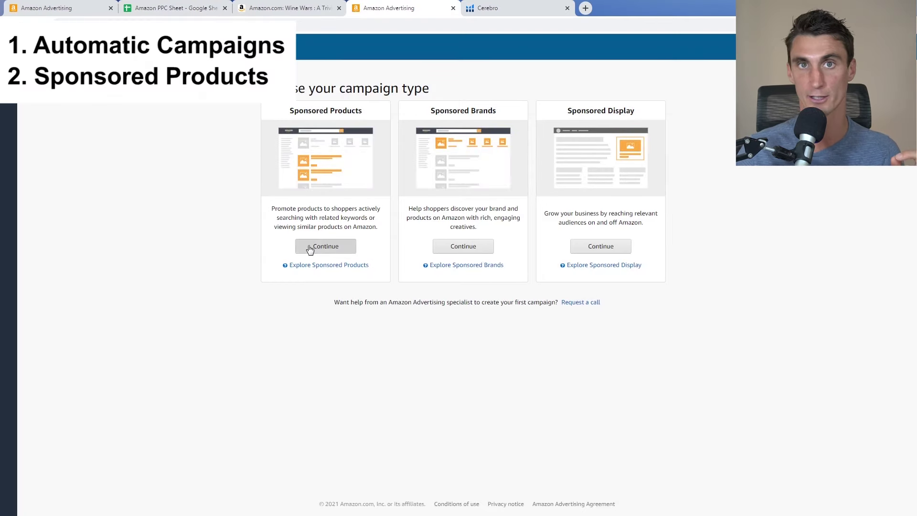
click(310, 249)
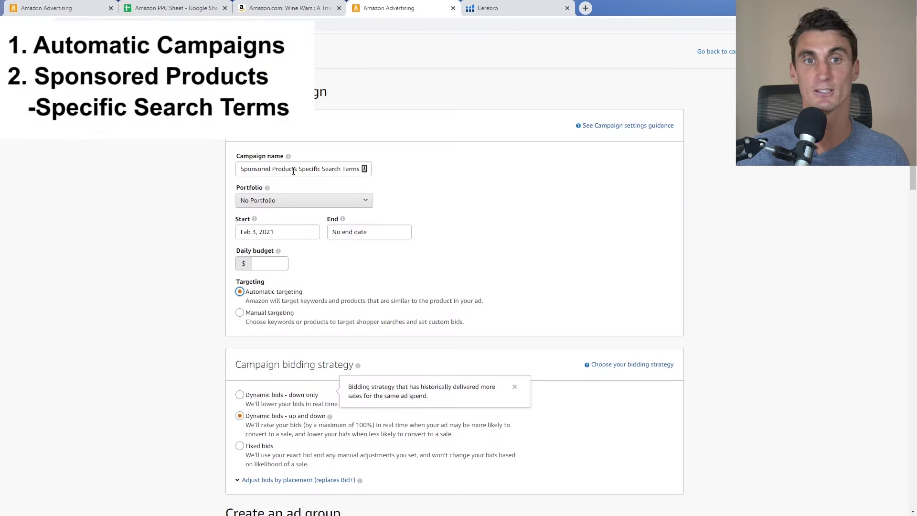
click(273, 264)
text(5)
mouse_move(336, 225)
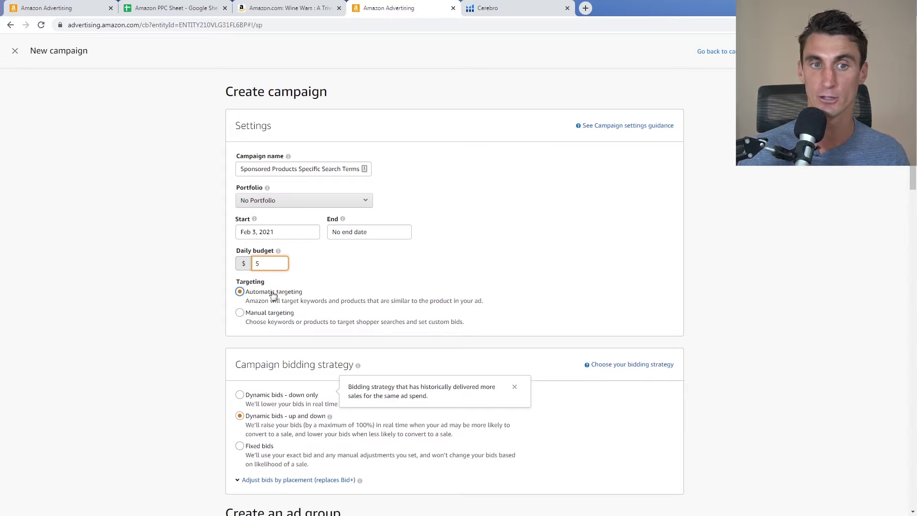
click(255, 316)
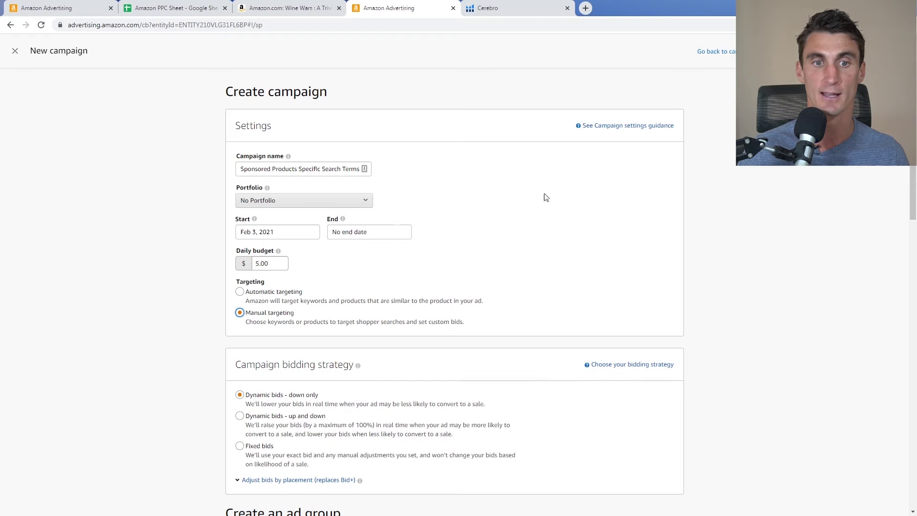
Step: Name the ad group "Specific Keywords" and add the Vino Cards wine tasting game as the advertised product
scroll(498, 253, down, 3)
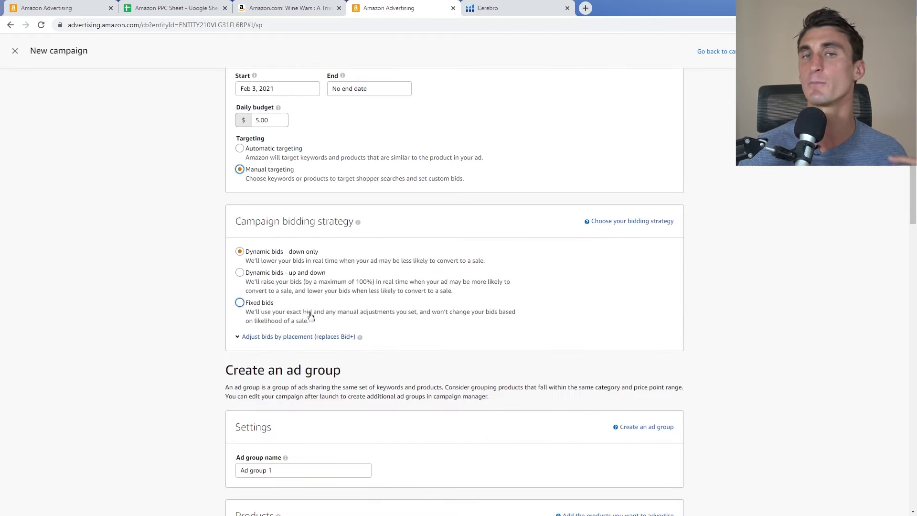
scroll(327, 293, down, 4)
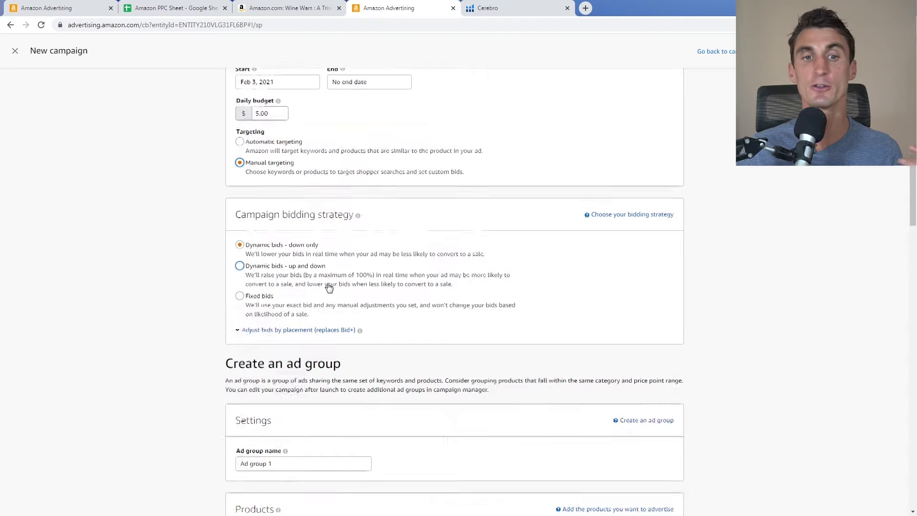
drag(283, 280, 147, 274)
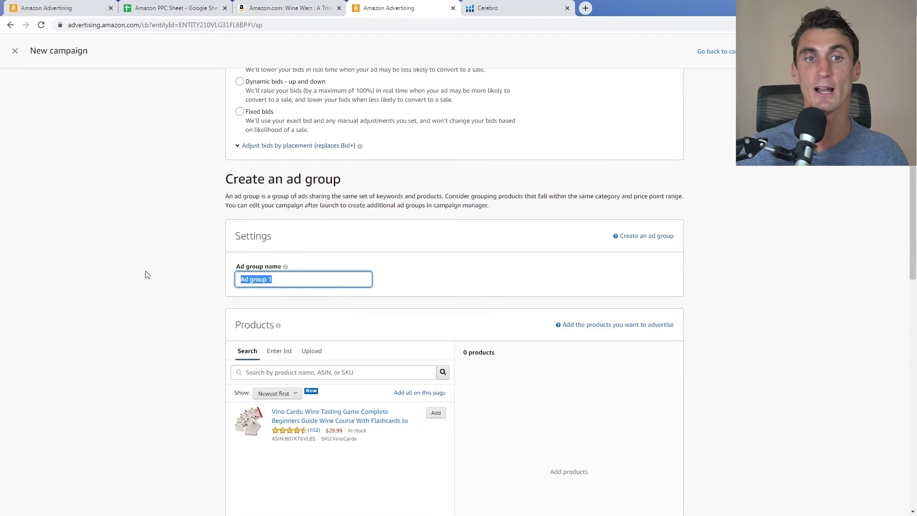
text(s)
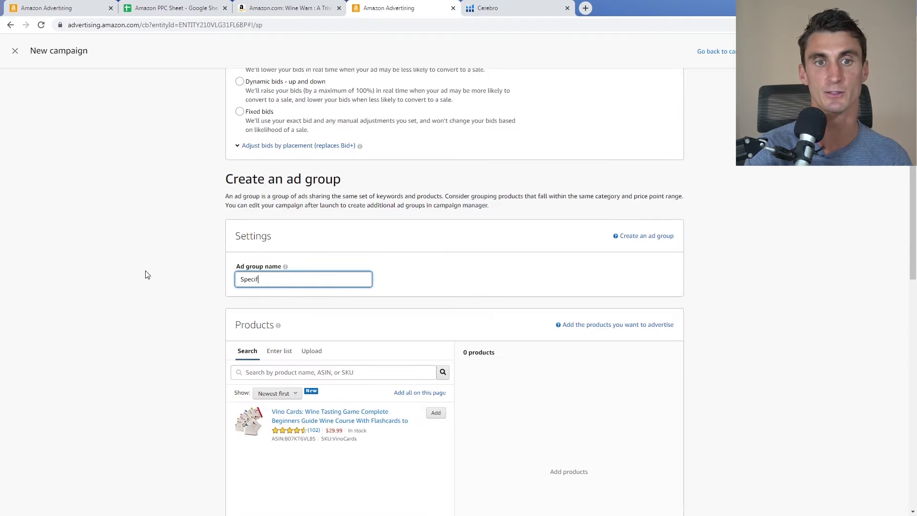
text(pecific Keywords)
scroll(438, 268, down, 3)
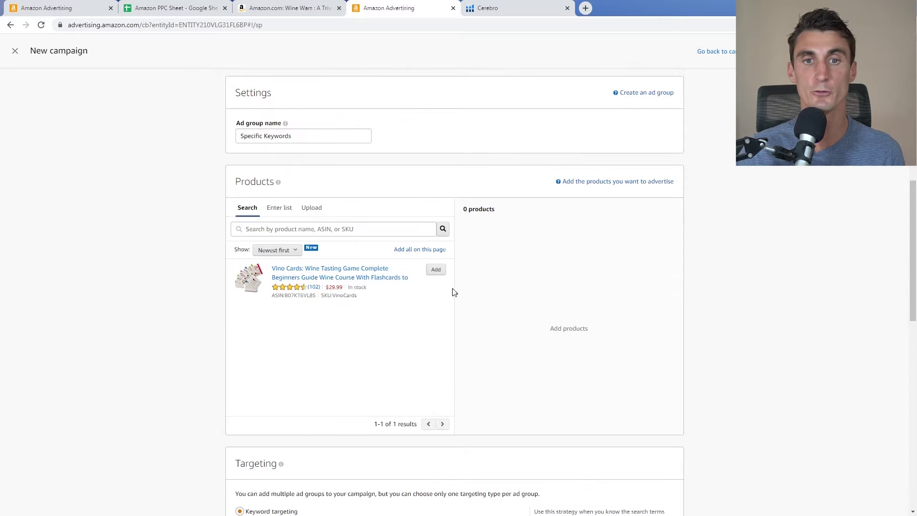
click(435, 269)
Step: Paste the copied keywords into the manual entry list for keyword targeting
scroll(753, 284, down, 5)
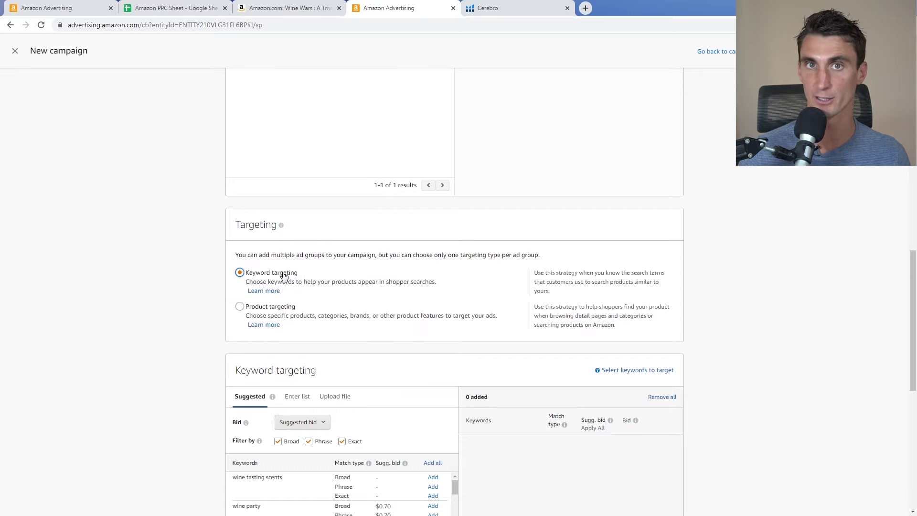
scroll(283, 276, down, 5)
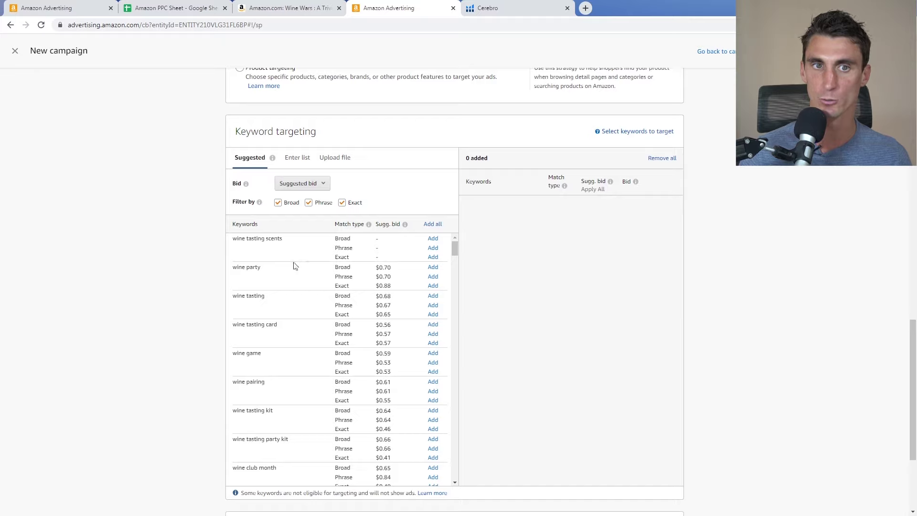
click(296, 158)
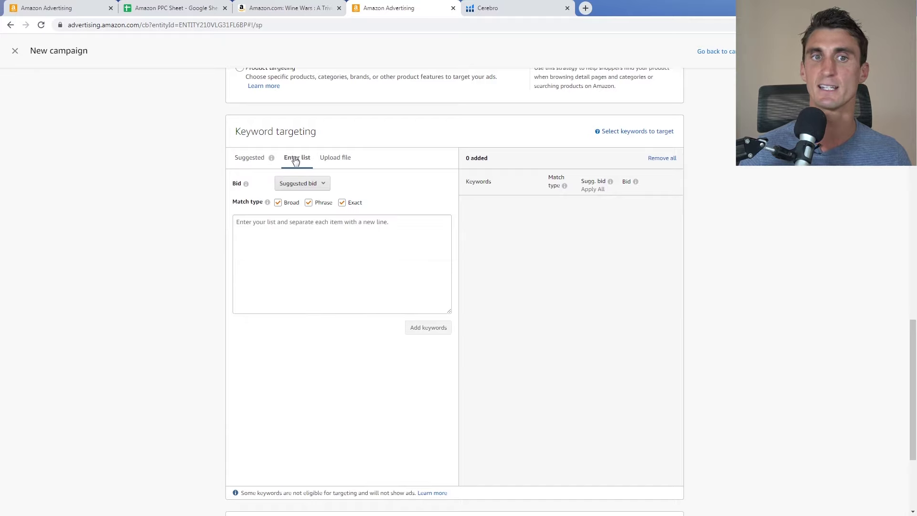
click(313, 248)
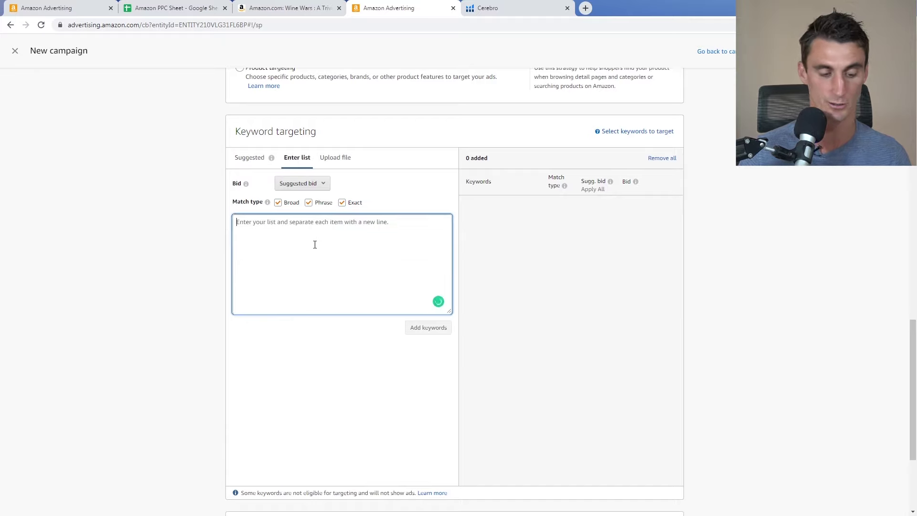
key(ctrl+v)
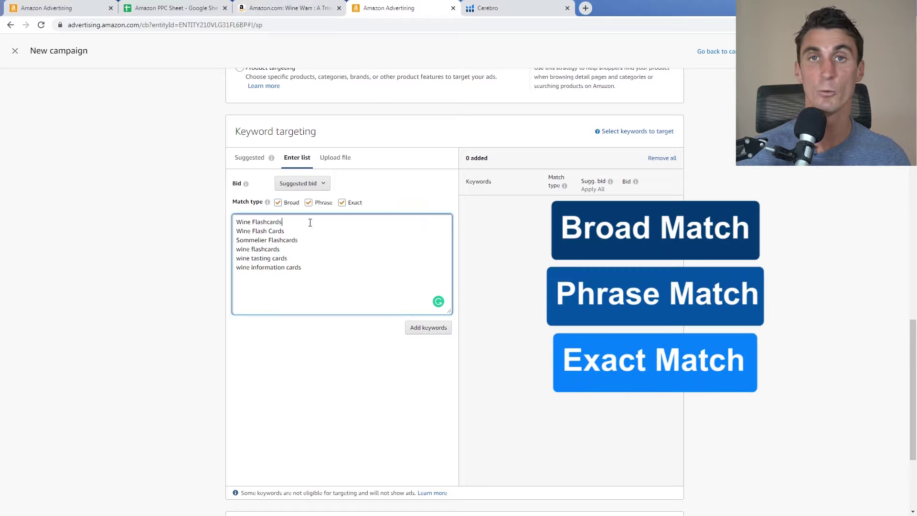
Step: Enter "Wine Flashcards" in the Amazon store search field, then return to the campaign's match type options
click(295, 8)
triple_click(257, 48)
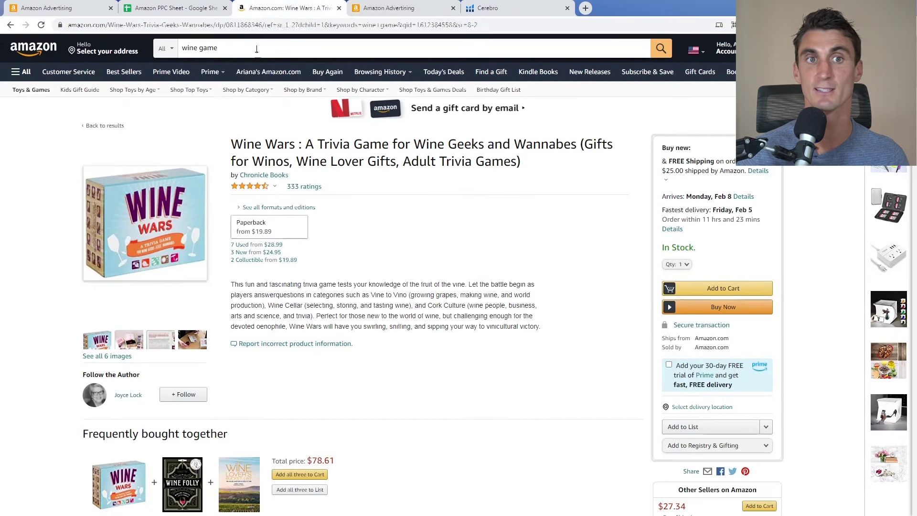
text(Wine Flashcards)
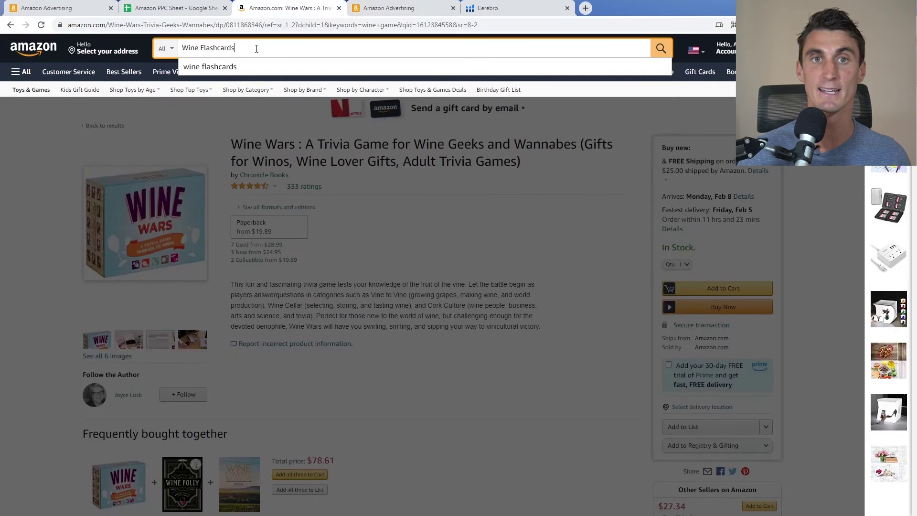
click(403, 5)
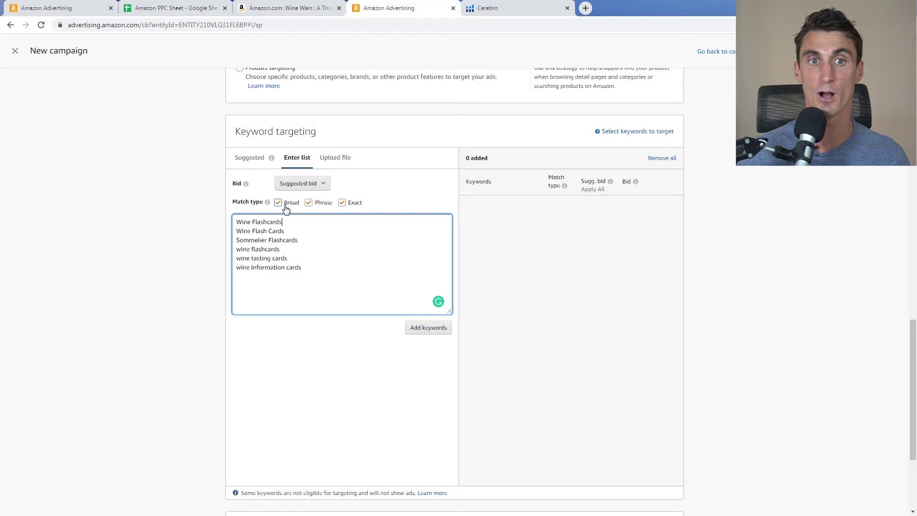
Step: On the Amazon store page, insert "[extraword]" before, between and after the words of the "Wine Flashcards" search phrase
click(281, 8)
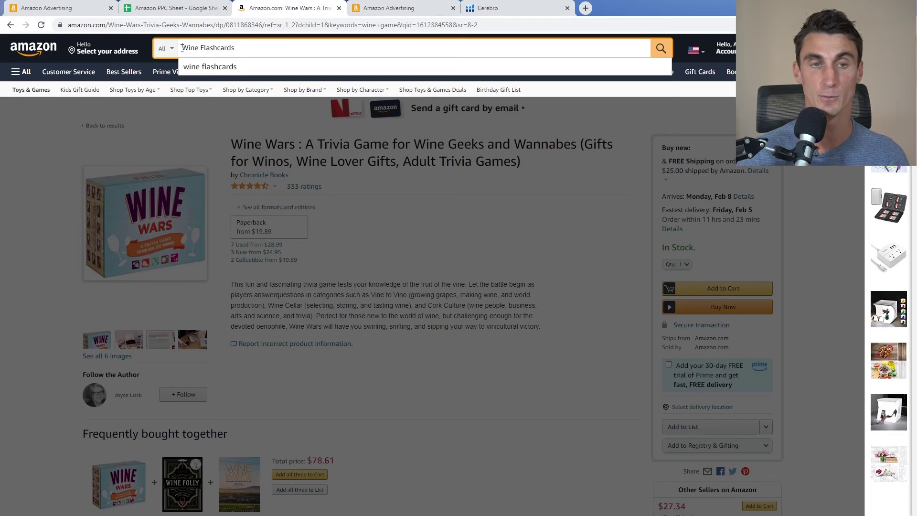
click(182, 49)
text([extraword])
click(240, 49)
text([extraword])
text([extraword])
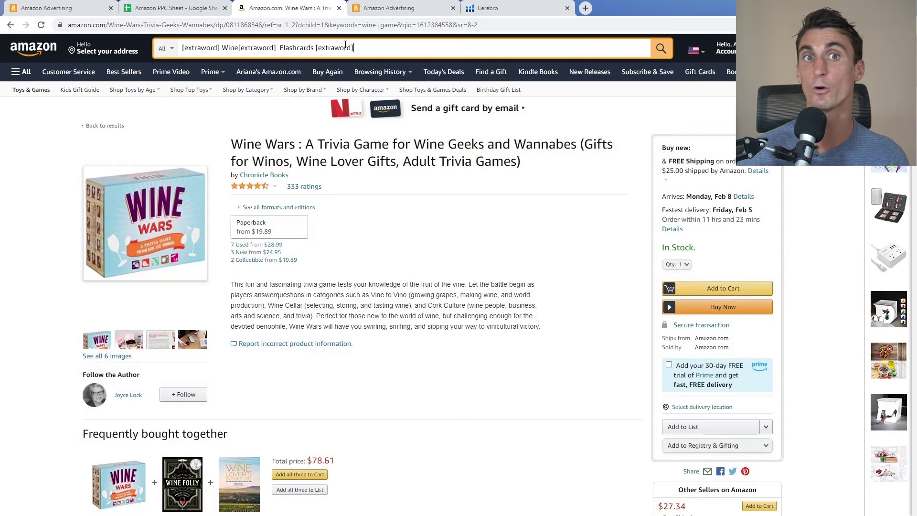
Step: Replace the Amazon search phrase with "Food and wine flashcards"
drag(387, 49, 108, 46)
text(Food and win)
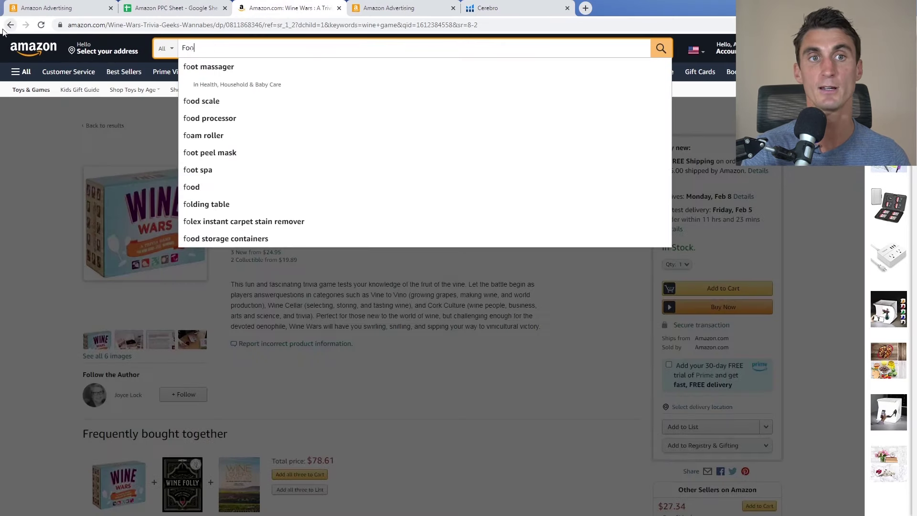
text(e flashcards)
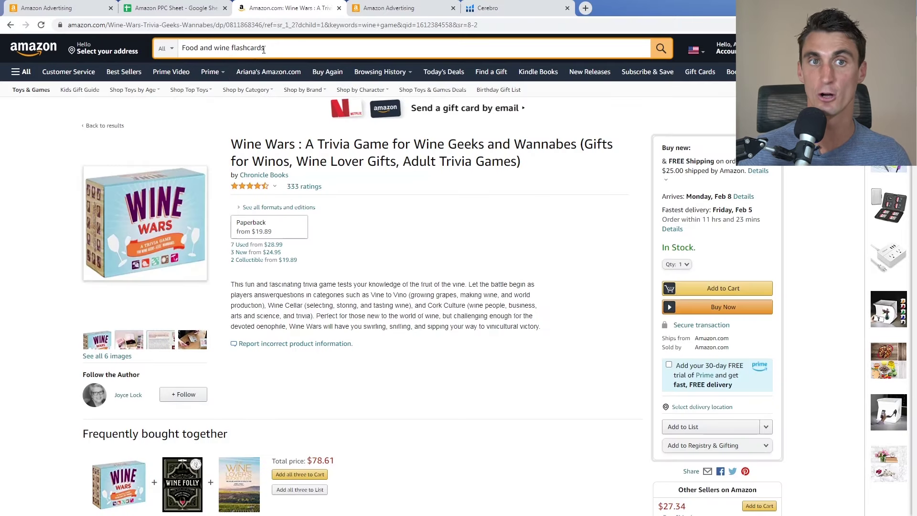
Step: Replace the Amazon search phrase with "wine glass flashcard"
drag(278, 50, 181, 48)
text(w)
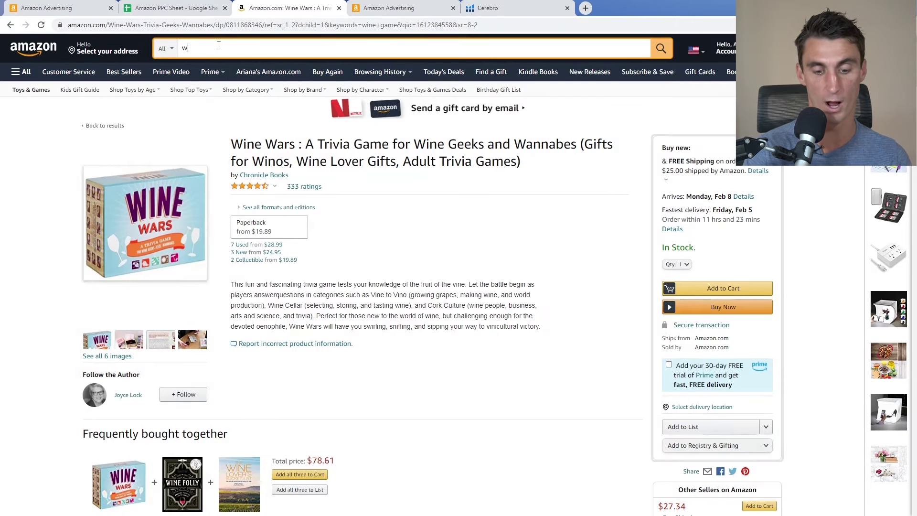
text(ine glass f)
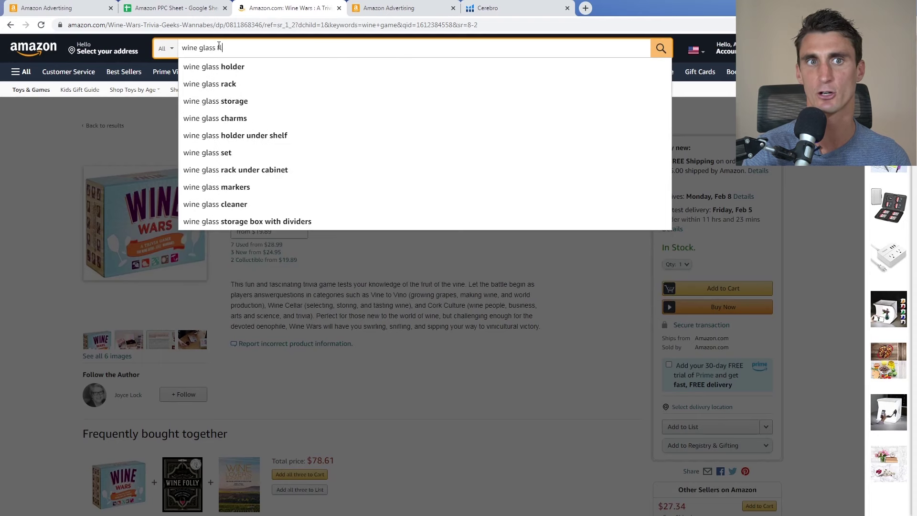
text(lashcard)
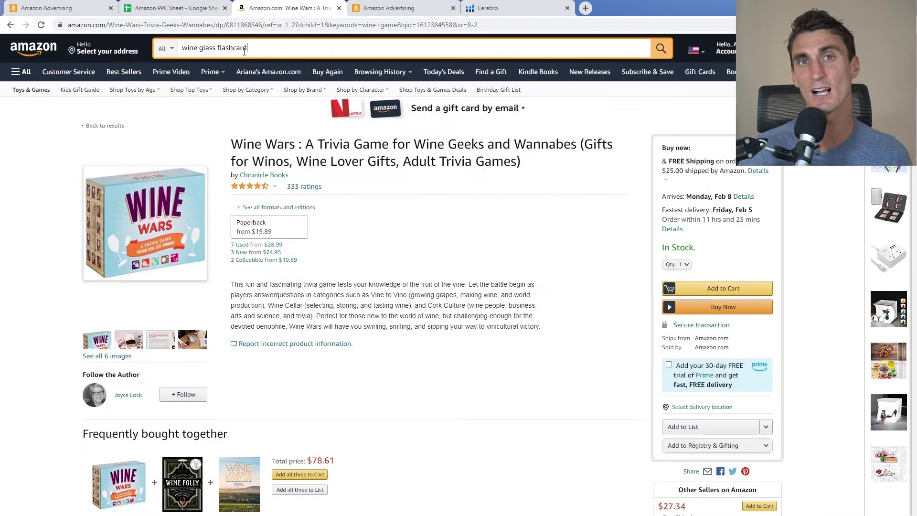
Step: In the Amazon store's search field, add "[extraword]" at the end, at the start and between the words of "Wine Flashcards"
click(388, 7)
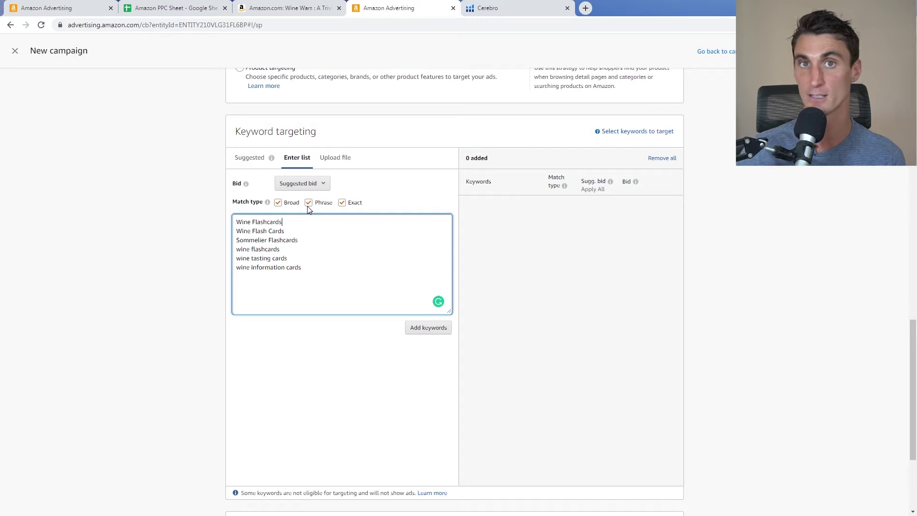
key(ctrl+shift+Tab)
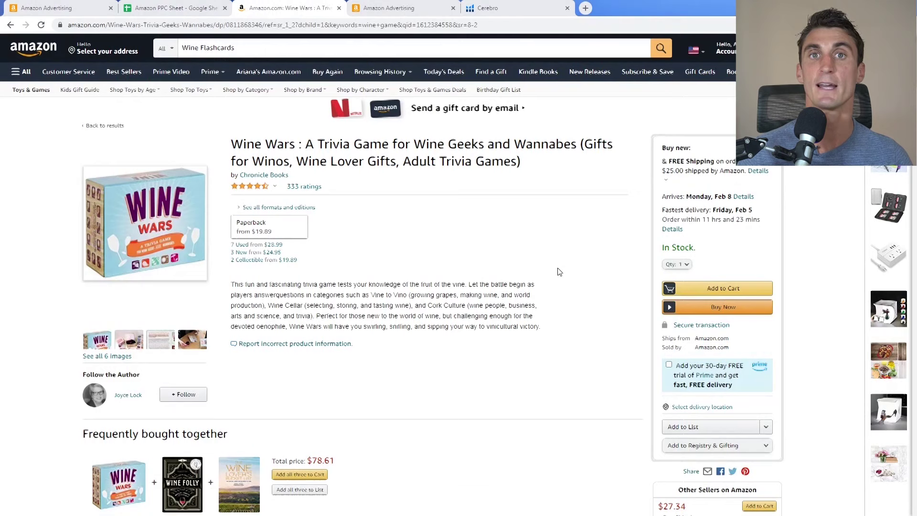
click(184, 48)
drag(185, 48, 266, 49)
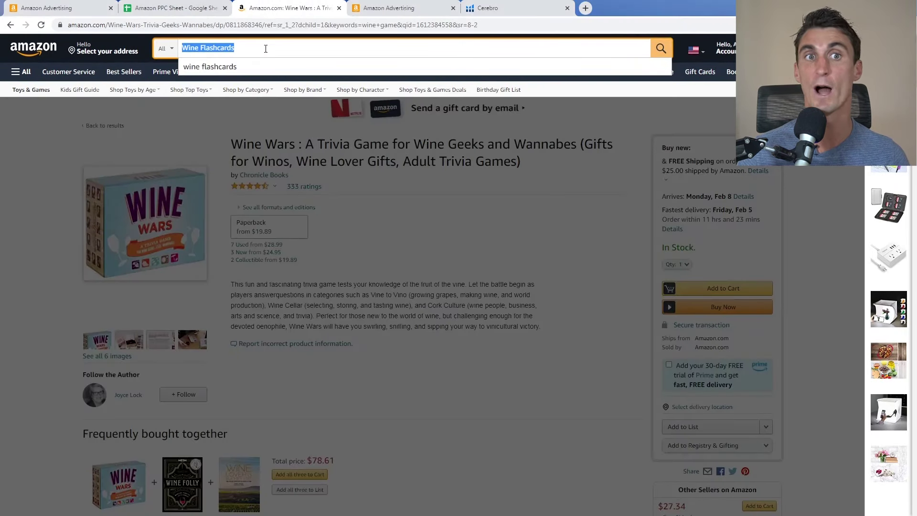
click(265, 48)
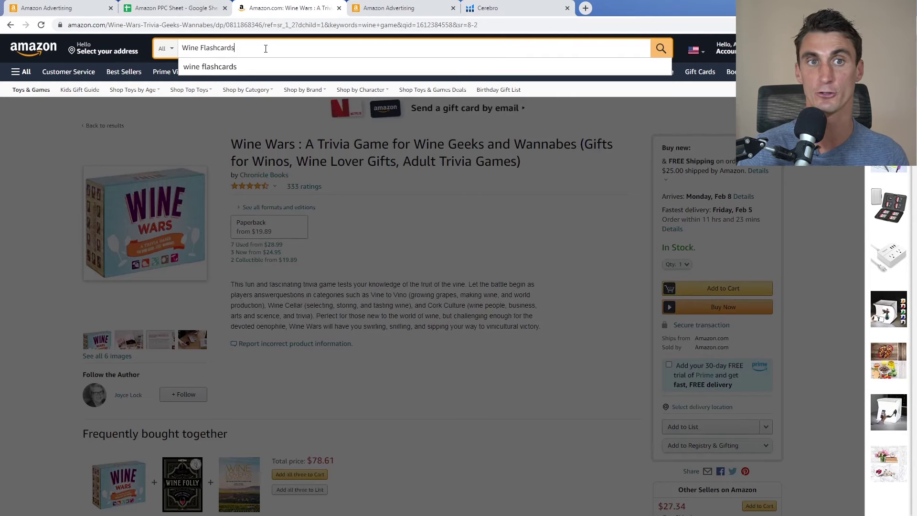
text([extraword])
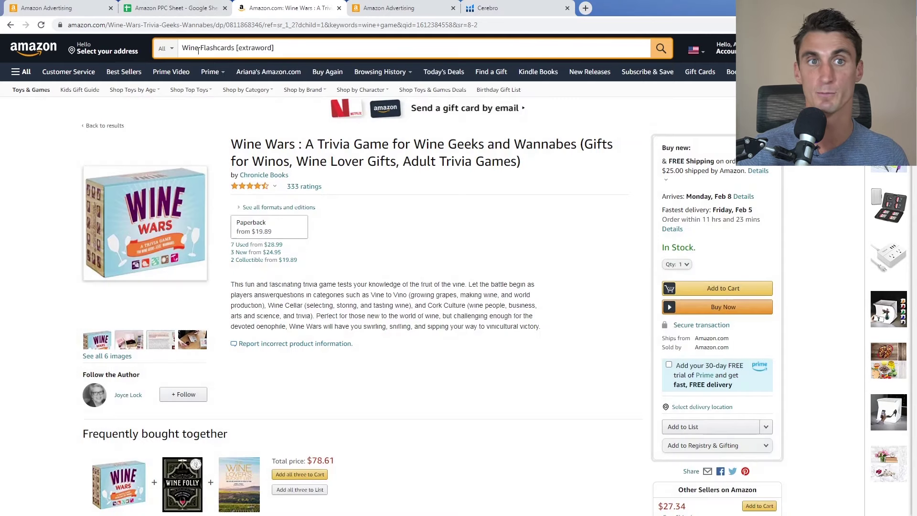
click(181, 48)
text([extraword])
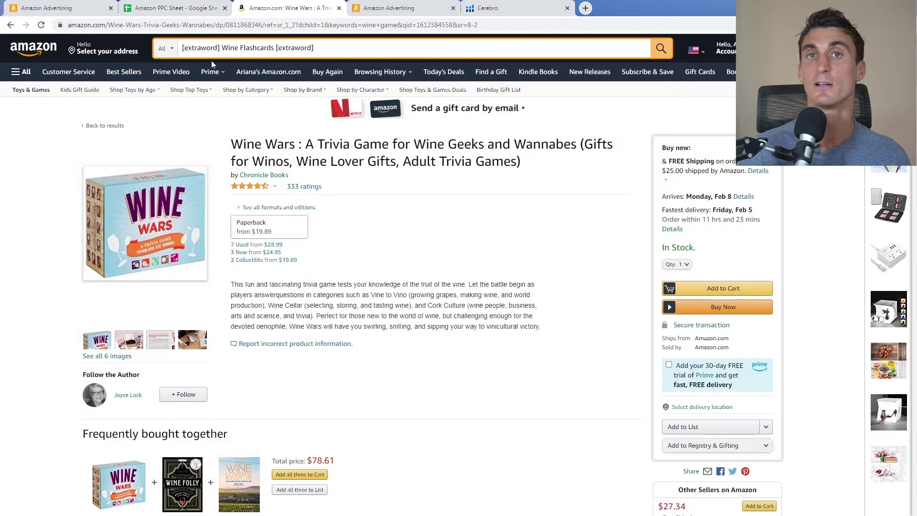
click(240, 48)
text([extraword])
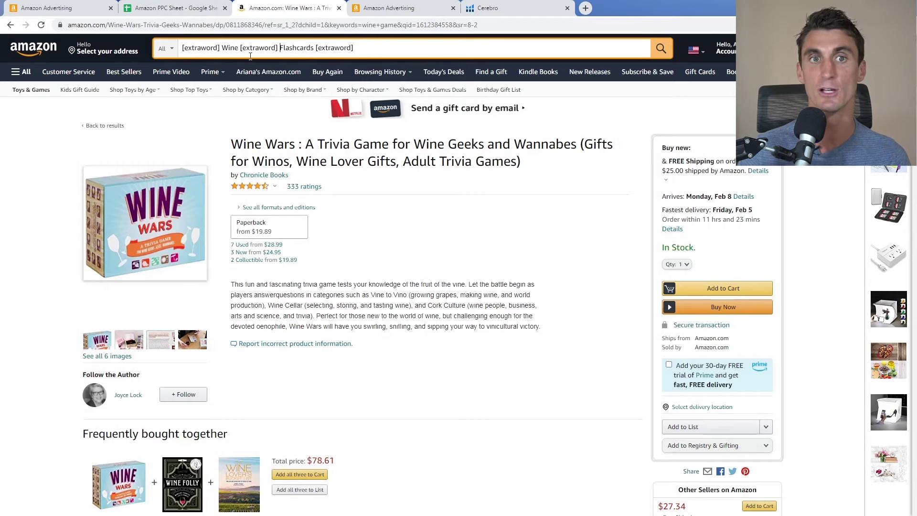
Step: Return to the campaign and exclude the Broad match type from keyword targeting, keeping Phrase and Exact selected
click(376, 6)
click(278, 203)
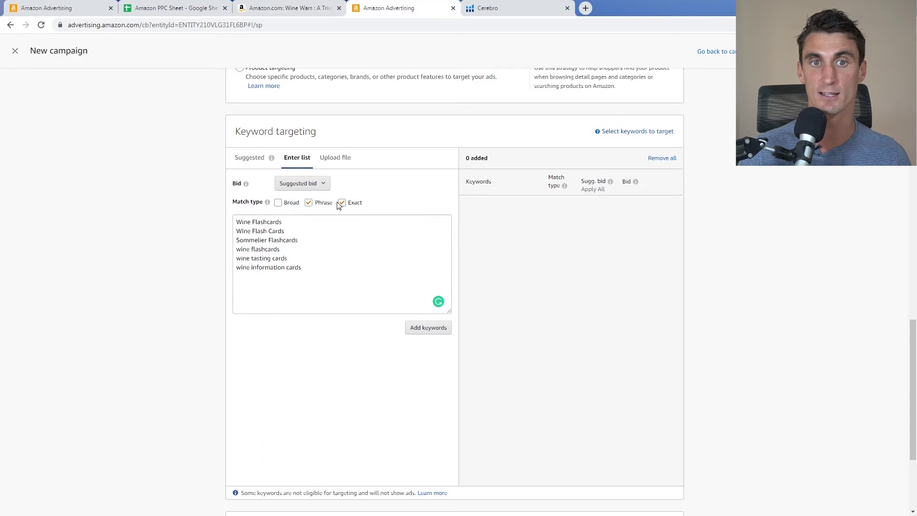
click(292, 10)
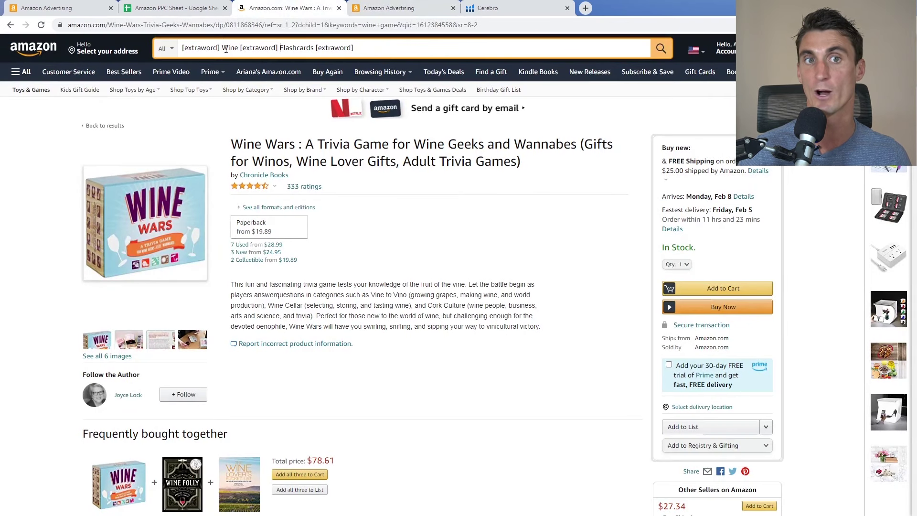
click(387, 10)
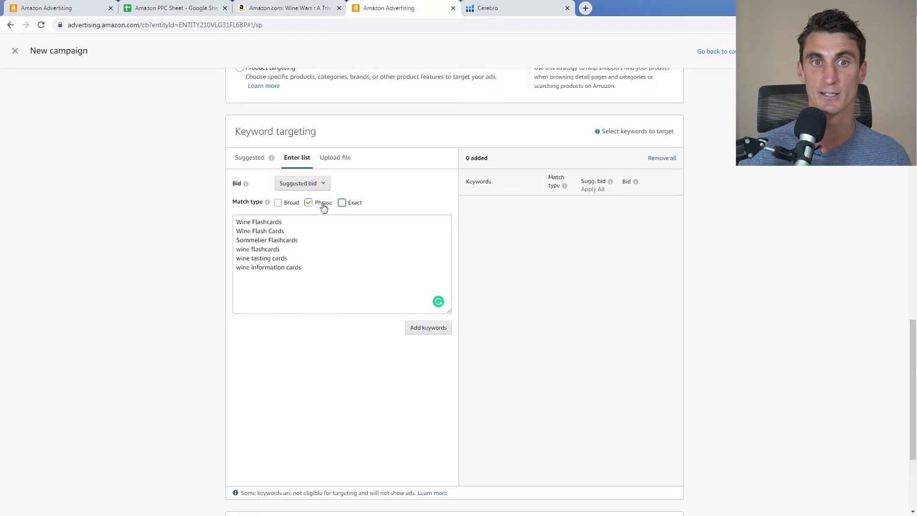
click(342, 203)
Step: Copy "Wine Flashcards" from the campaign's keyword list and replace the Amazon store search phrase with it
triple_click(346, 223)
key(ctrl+c)
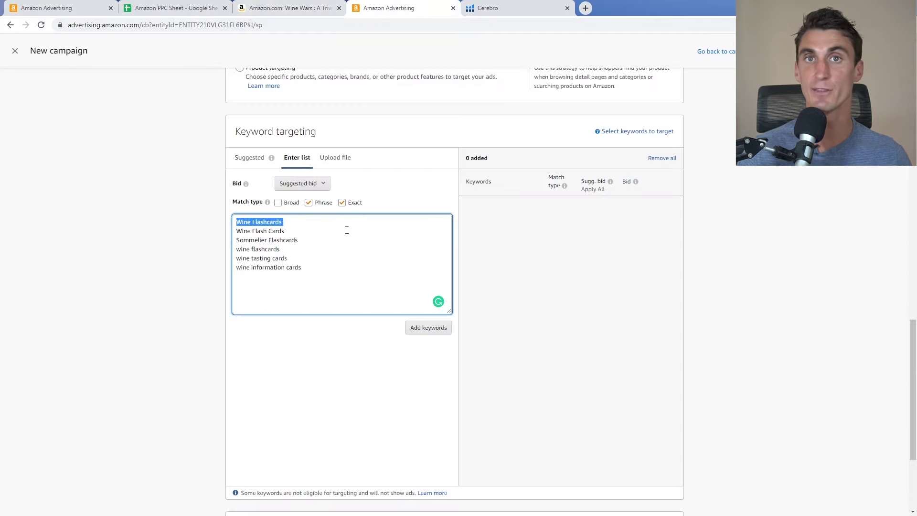
click(292, 11)
triple_click(429, 53)
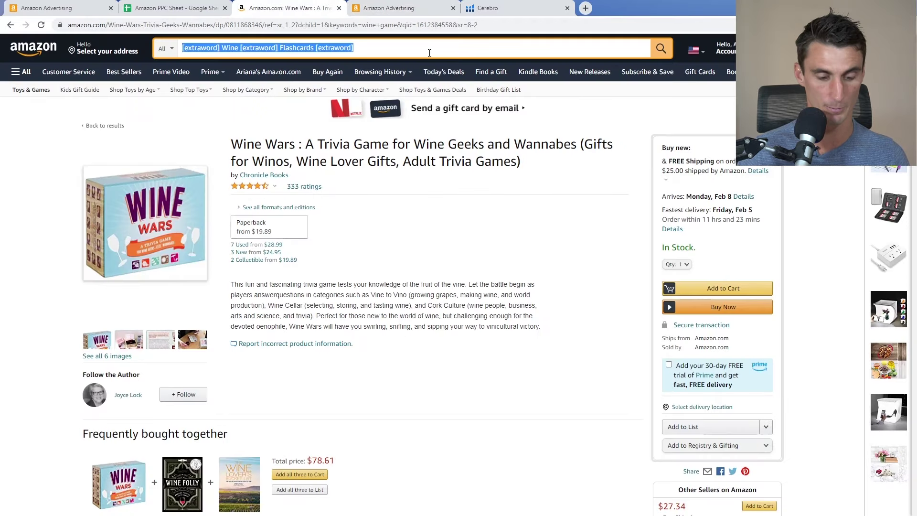
key(ctrl+v)
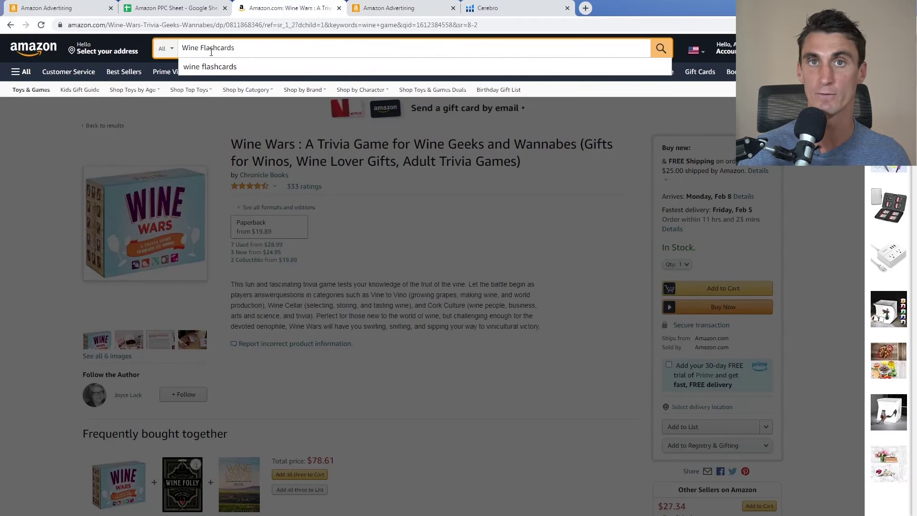
Step: Enable Broad match again in the campaign and add the listed keywords, with a $0.75 bid for those lacking a suggested bid
click(411, 8)
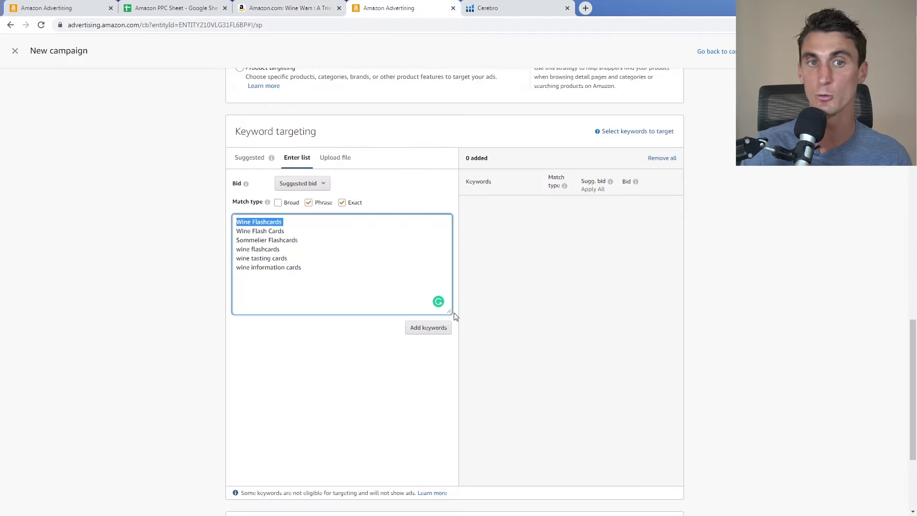
click(278, 202)
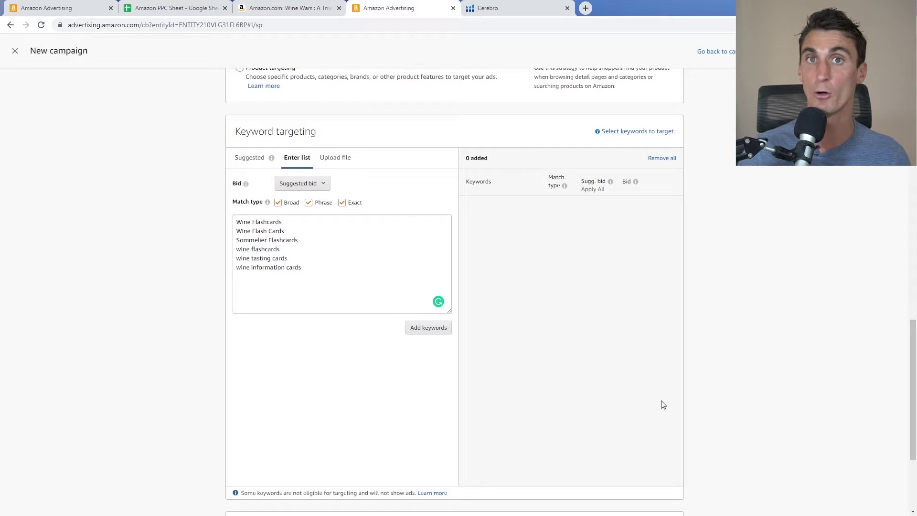
click(430, 329)
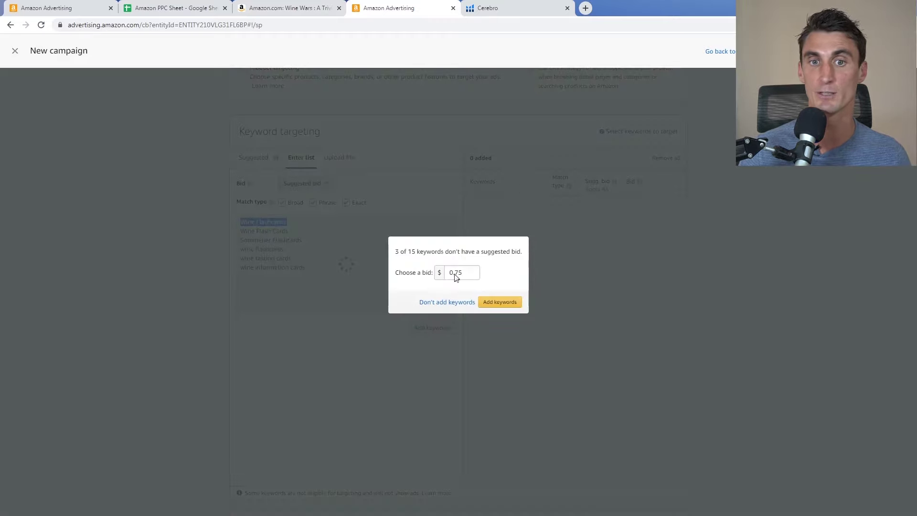
click(463, 273)
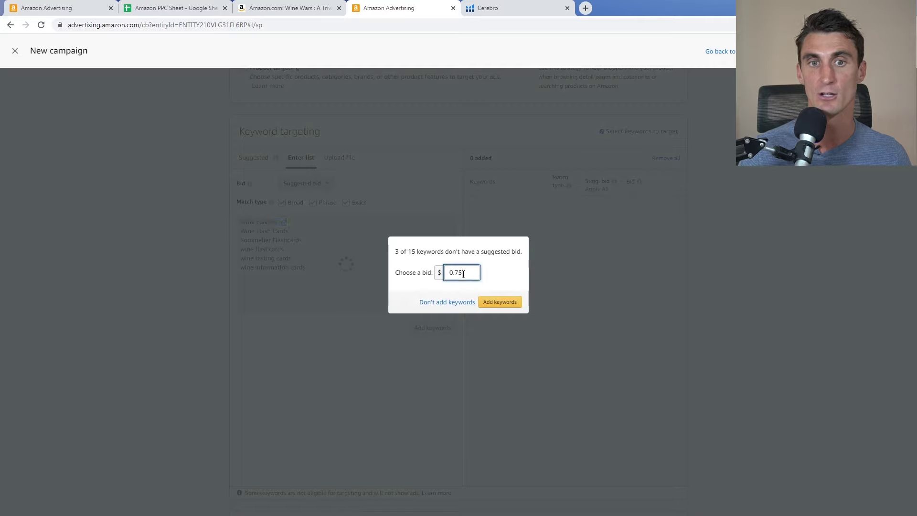
click(509, 307)
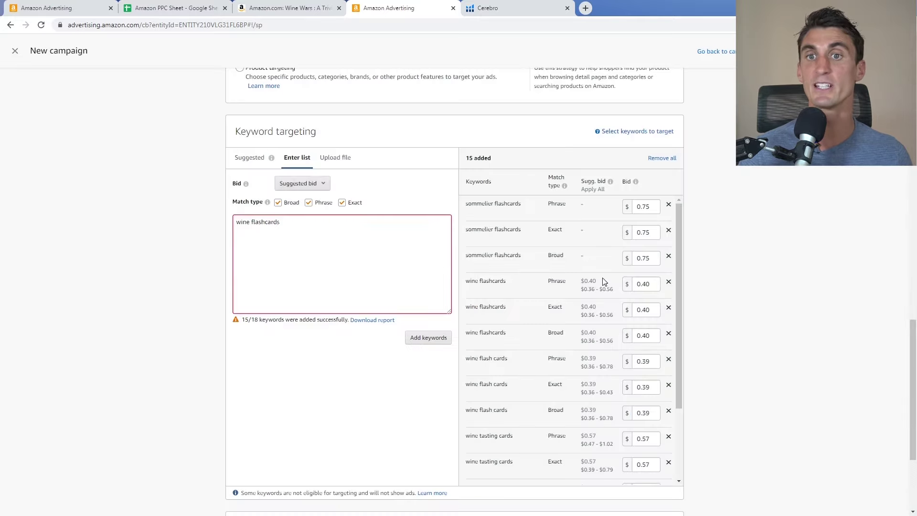
Step: Review the match types and bids of the added keywords and the remaining campaign settings
scroll(627, 273, down, 3)
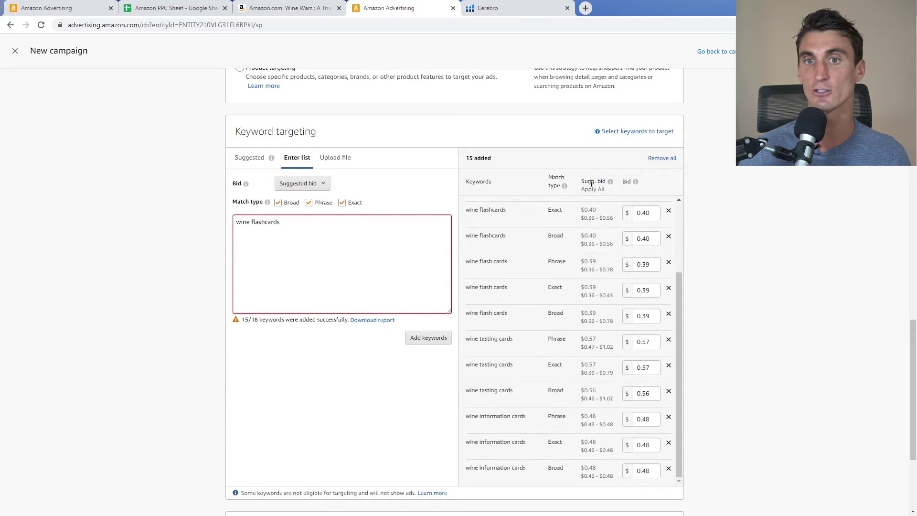
scroll(601, 367, down, 3)
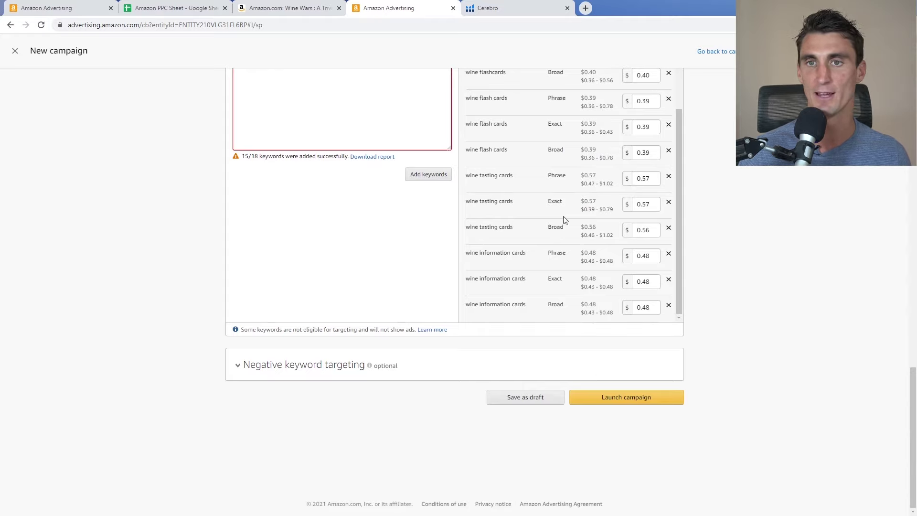
scroll(565, 219, up, 2)
scroll(521, 242, down, 3)
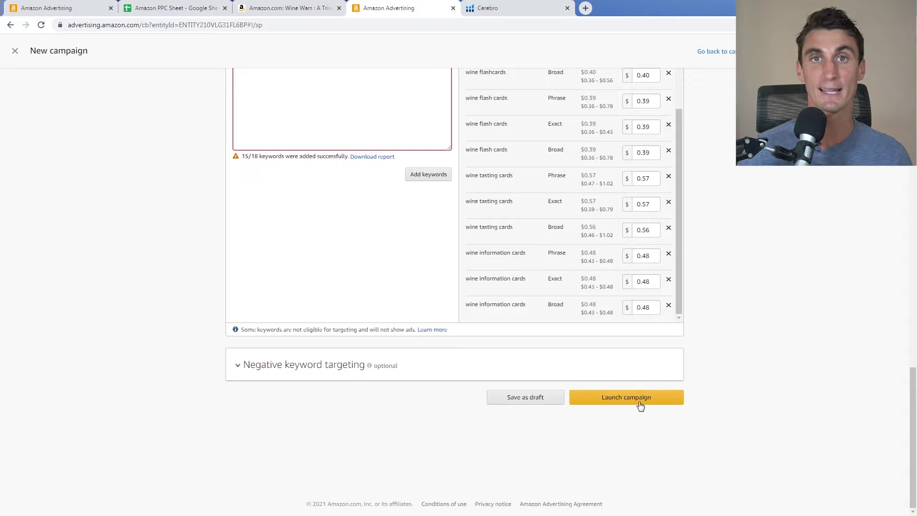
scroll(565, 352, up, 5)
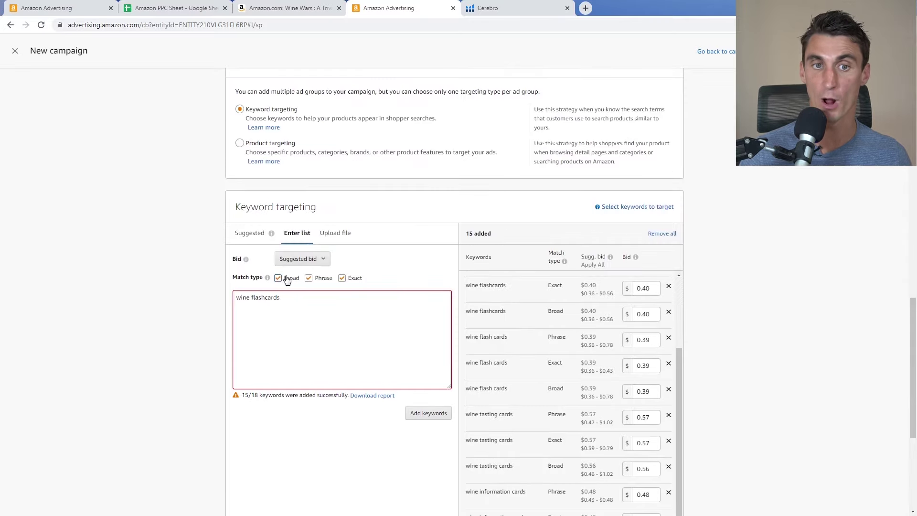
scroll(314, 280, down, 5)
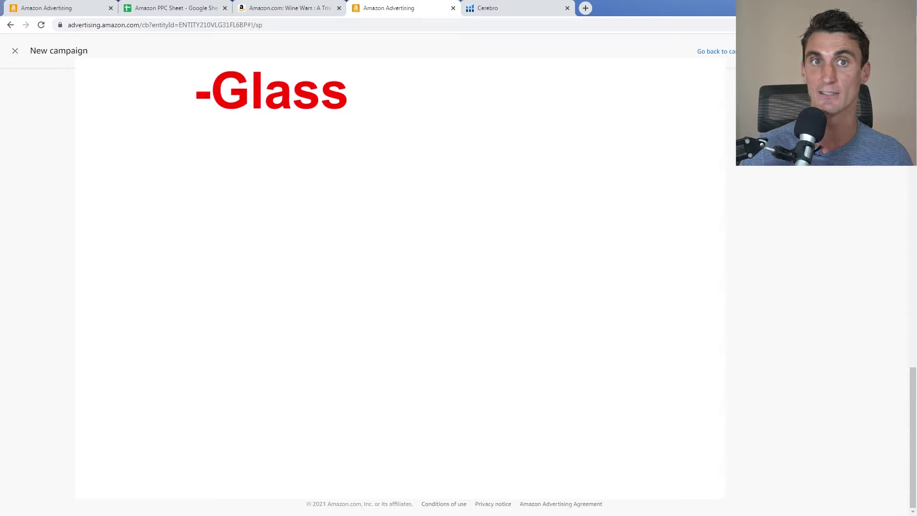
Step: Insert "glass" between the words of the Amazon store search phrase so it reads "Wine glass Flashcards"
click(281, 8)
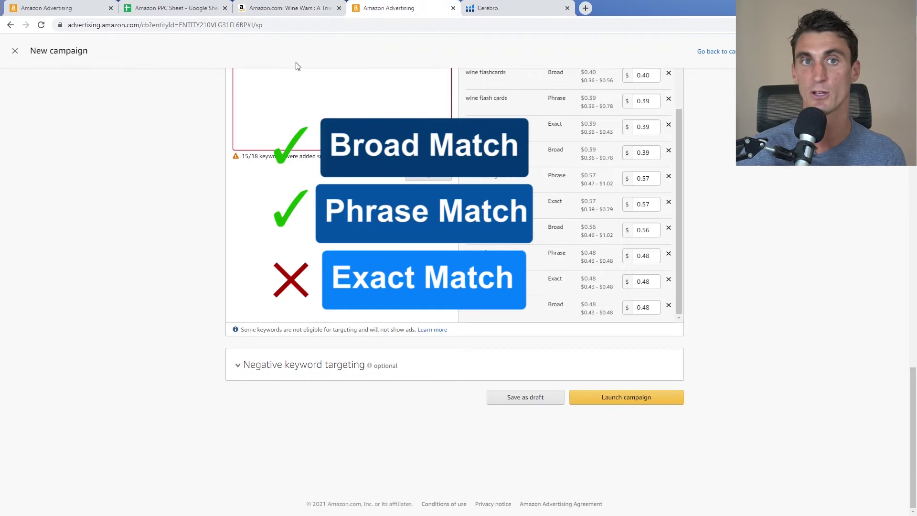
click(308, 16)
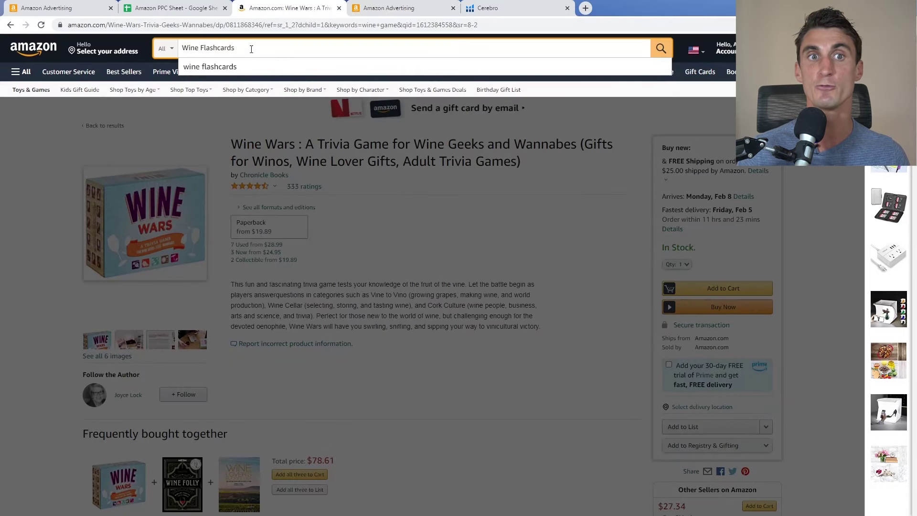
text(glass)
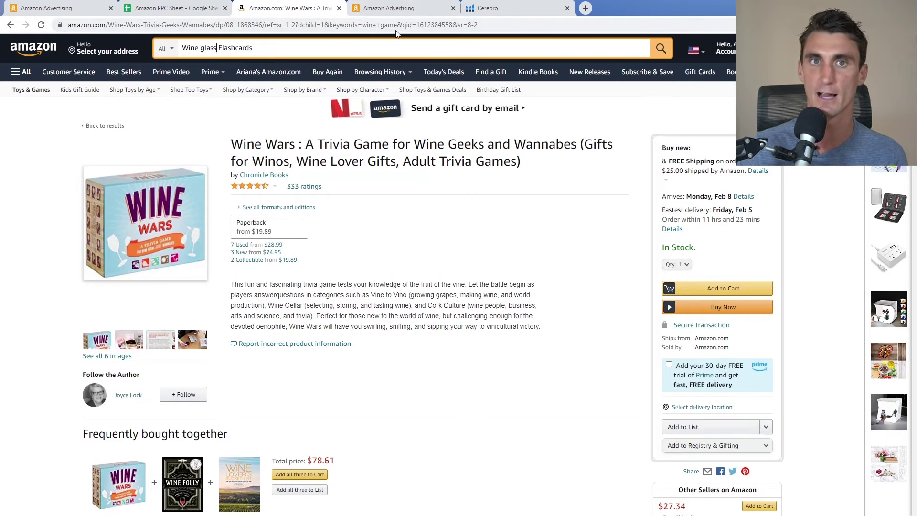
Step: Launch the new campaign and pause "Sponsored Products Specific Search Terms" in the campaign list
click(404, 9)
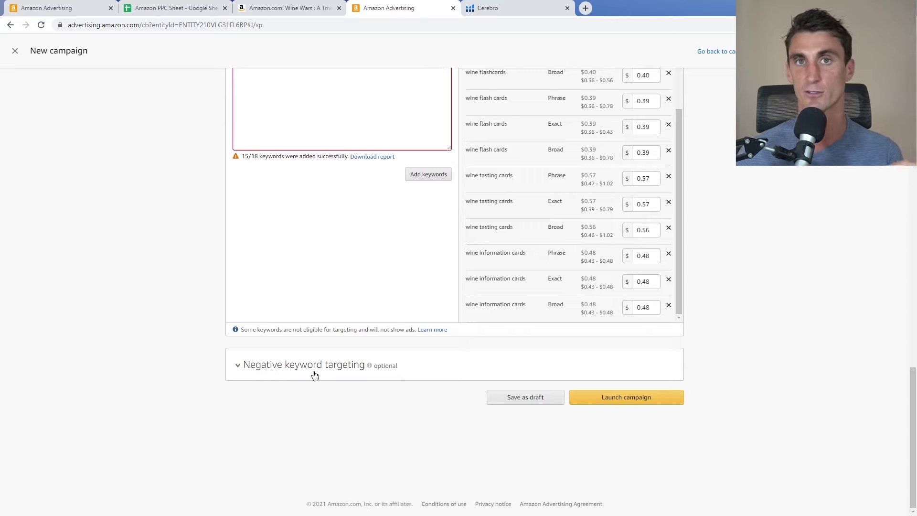
click(639, 405)
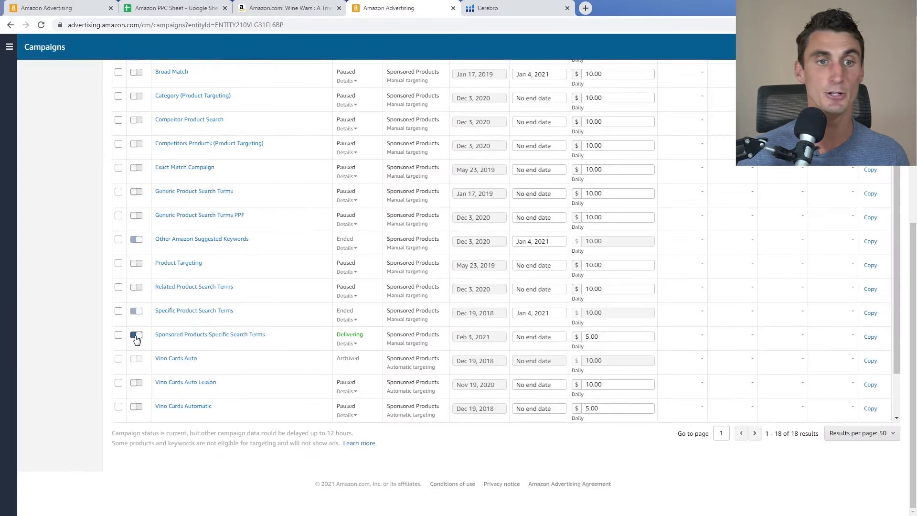
click(136, 337)
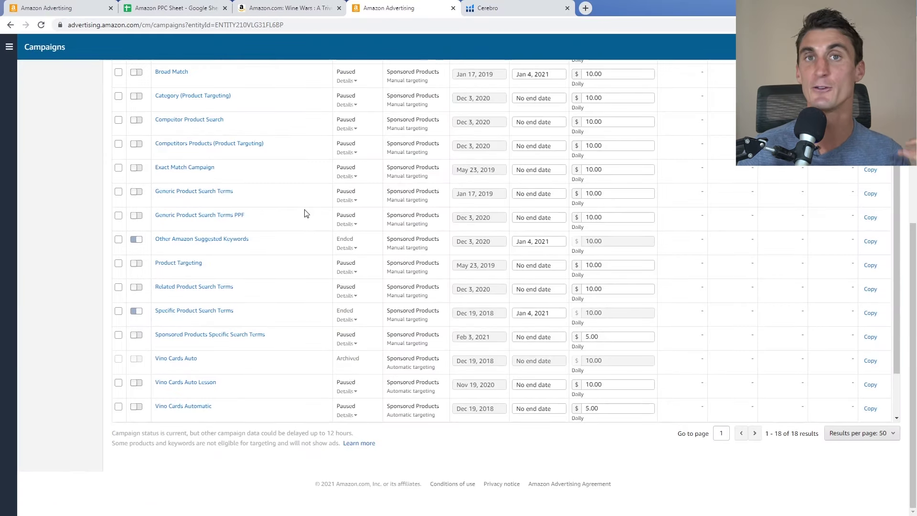
scroll(306, 214, up, 7)
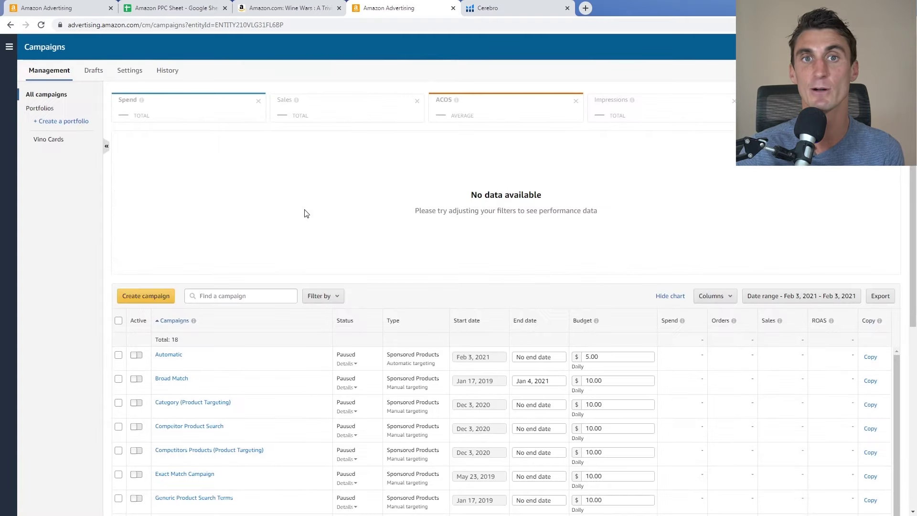
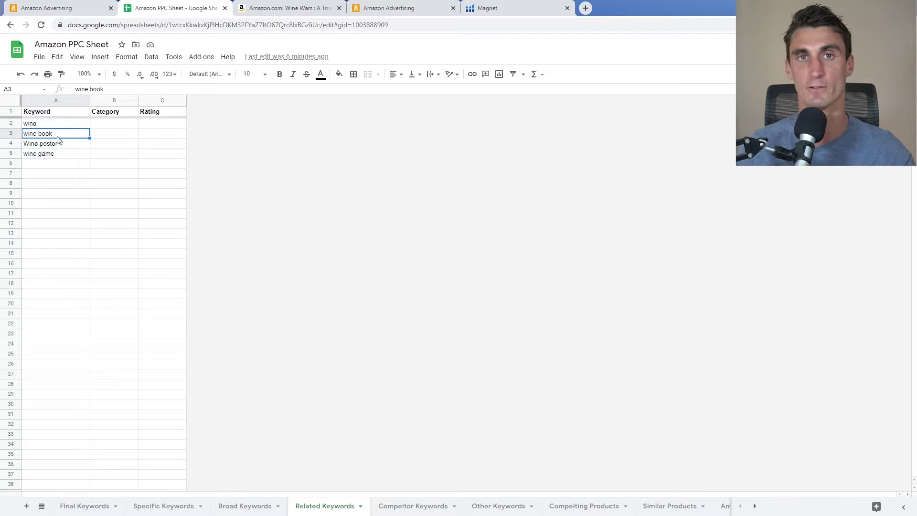
Step: Check the related keywords "Wine poster" and "wine game" in the Amazon PPC Sheet, and open Cerebro in Helium 10
click(48, 144)
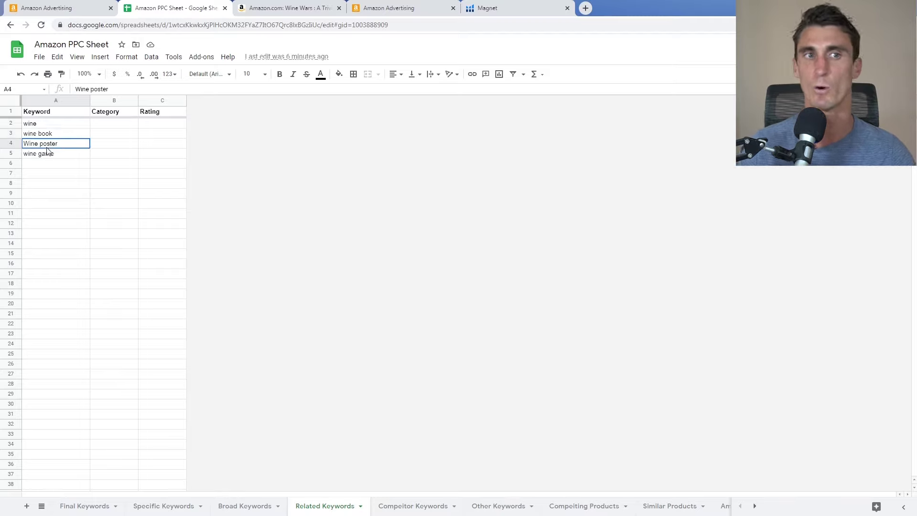
click(69, 157)
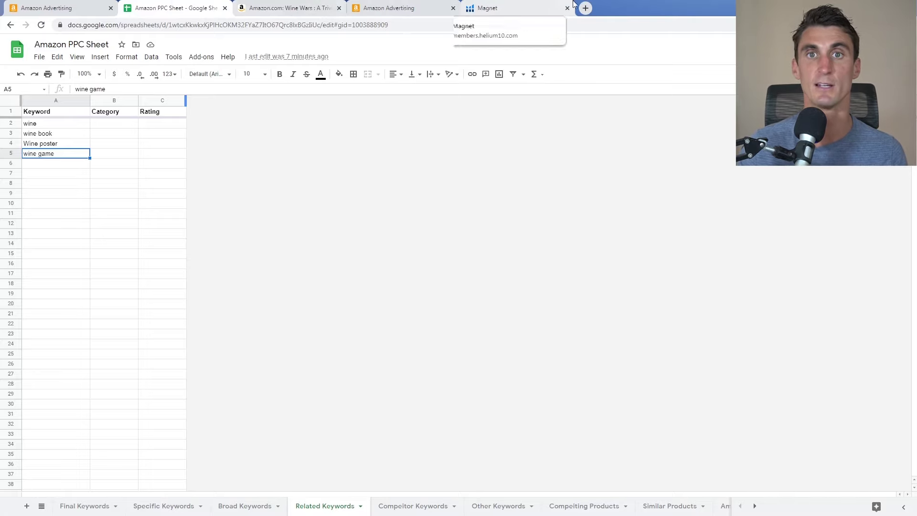
click(508, 6)
mouse_move(21, 152)
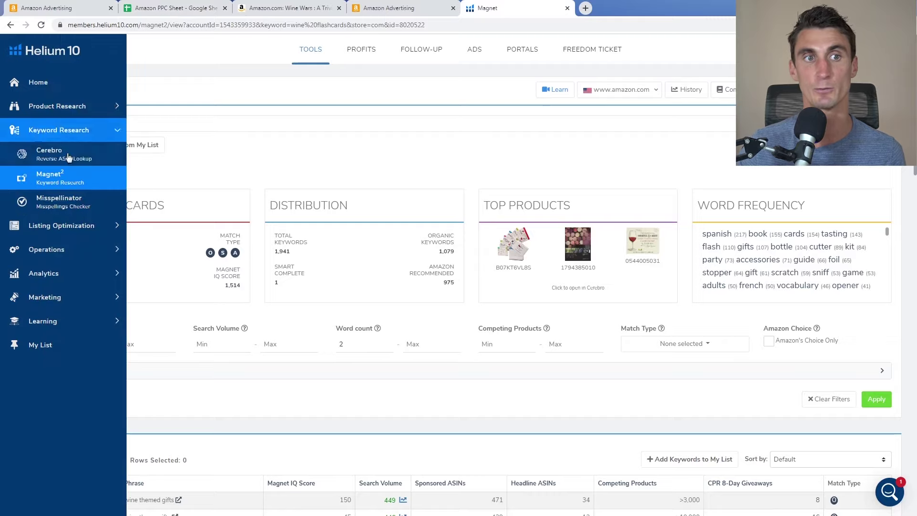
click(68, 161)
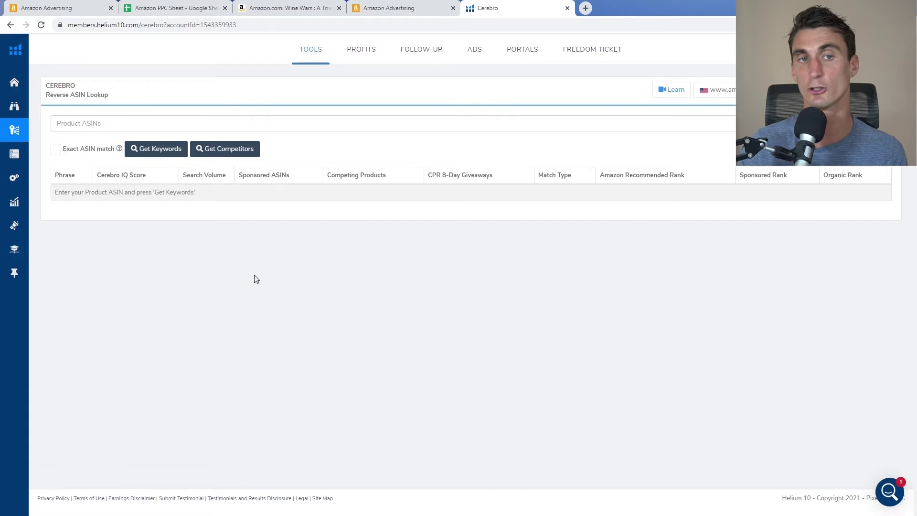
Step: Search the Amazon store for "vino cards" and open the Vino Cards product page at its related products
click(261, 7)
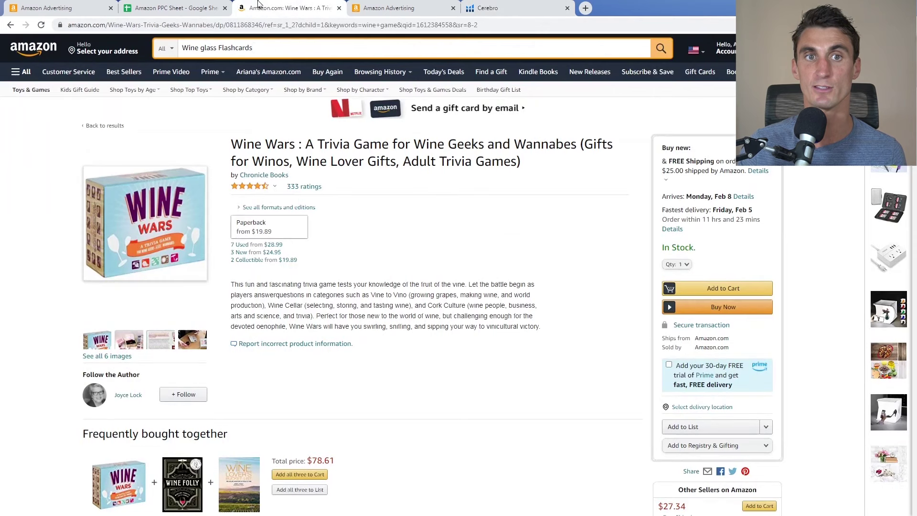
click(283, 47)
text(v)
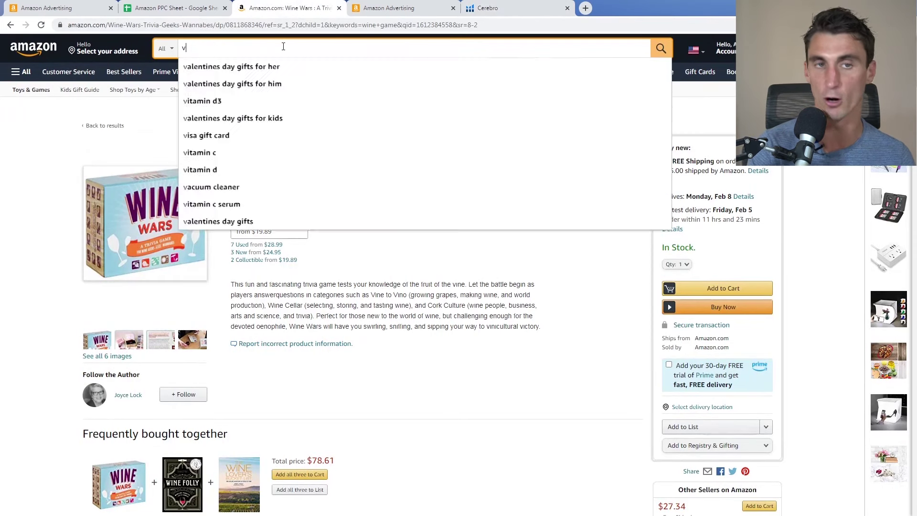
text(ino cards)
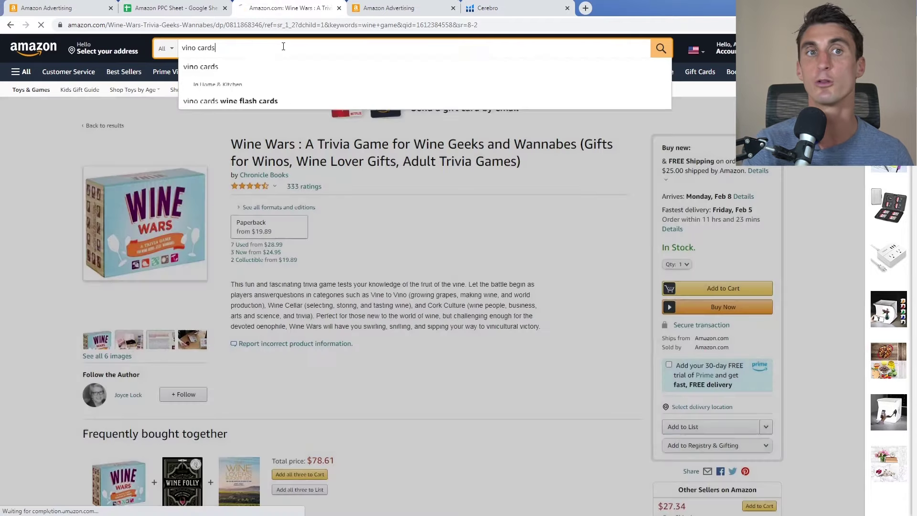
key(Return)
click(316, 449)
scroll(805, 188, down, 10)
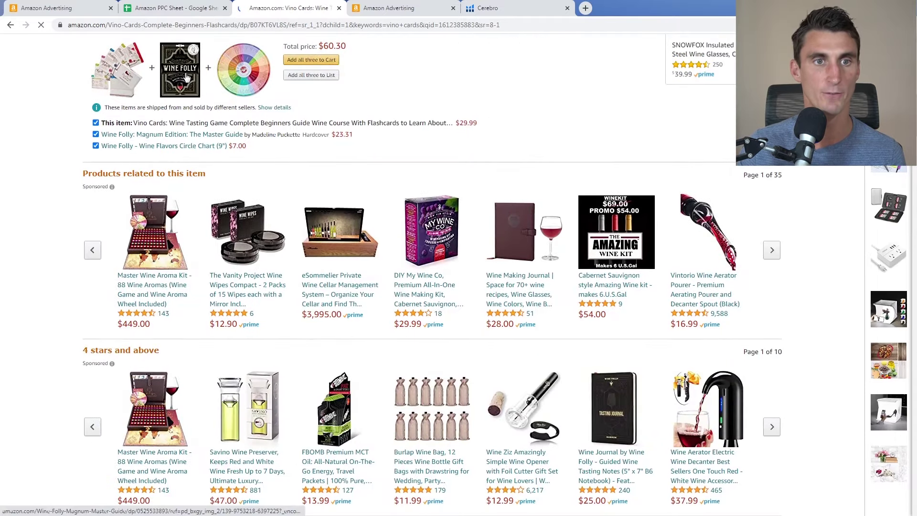
Step: Open Wine Folly: Magnum Edition from the frequently bought together items in a separate tab and copy its ASIN from the address
middle_click(720, 304)
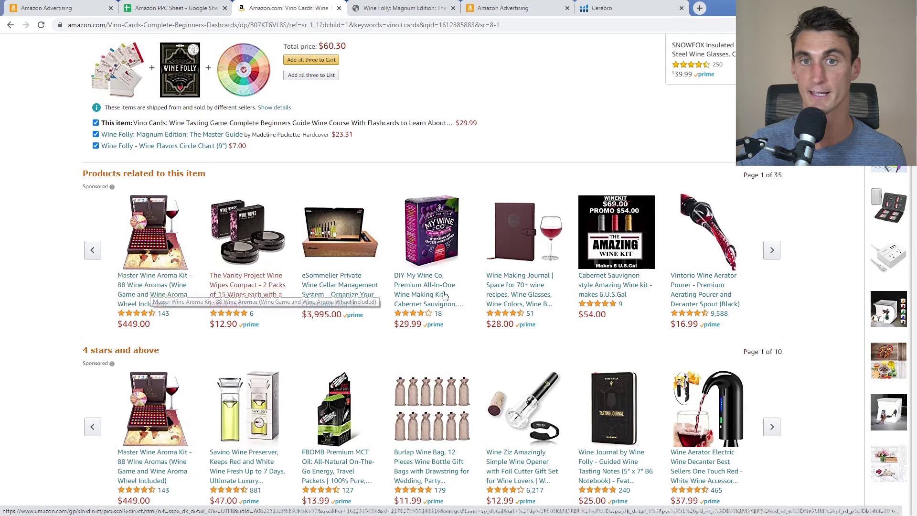
click(420, 8)
click(280, 25)
double_click(280, 25)
key(ctrl+c)
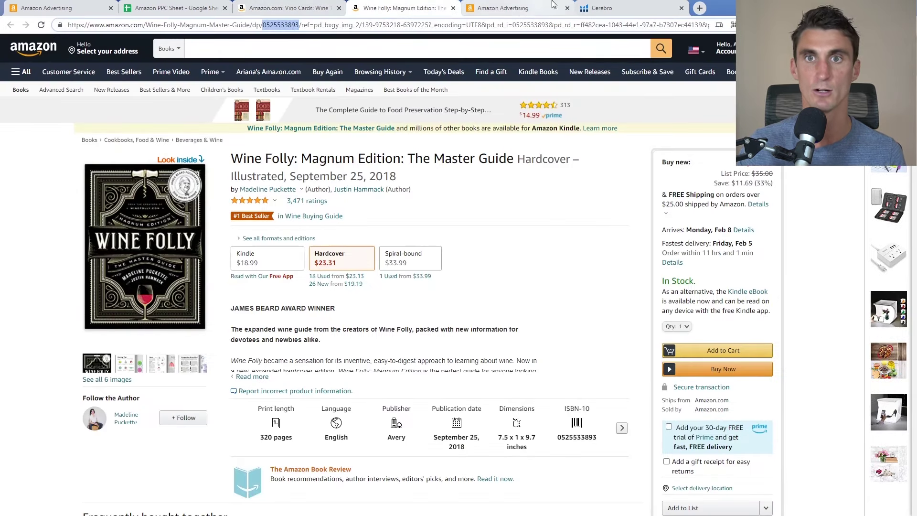
click(621, 8)
click(160, 123)
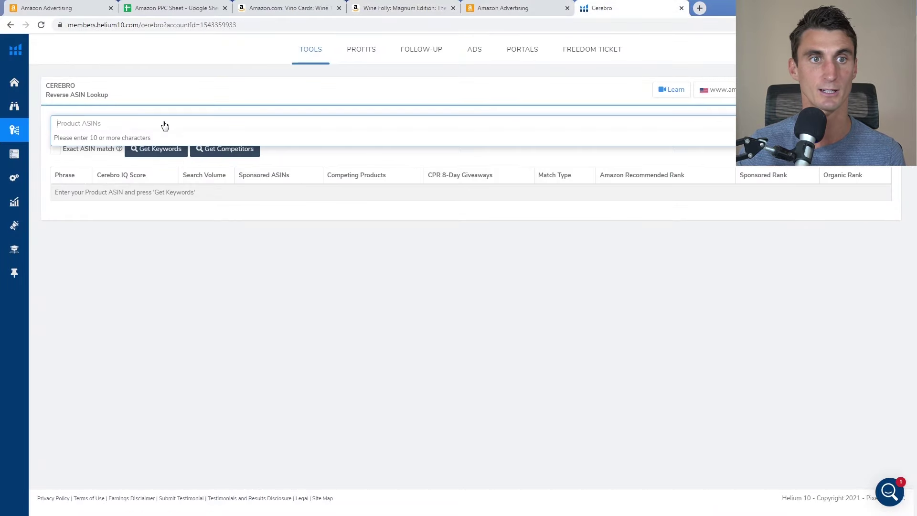
key(ctrl+v)
click(164, 150)
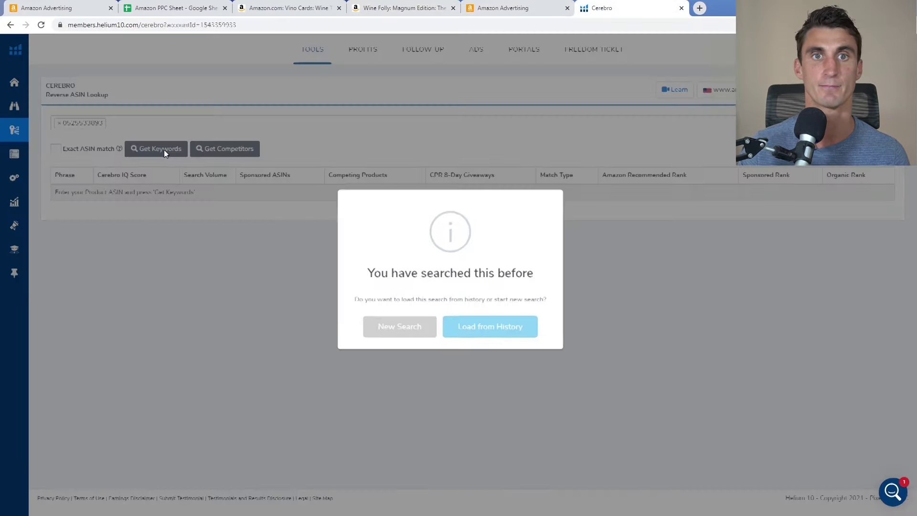
click(491, 326)
Step: Copy the phrase "wine tasting book" from Cerebro into cell A6 of the Related Keywords sheet, and copy the keywords in A2:A6
scroll(552, 307, down, 3)
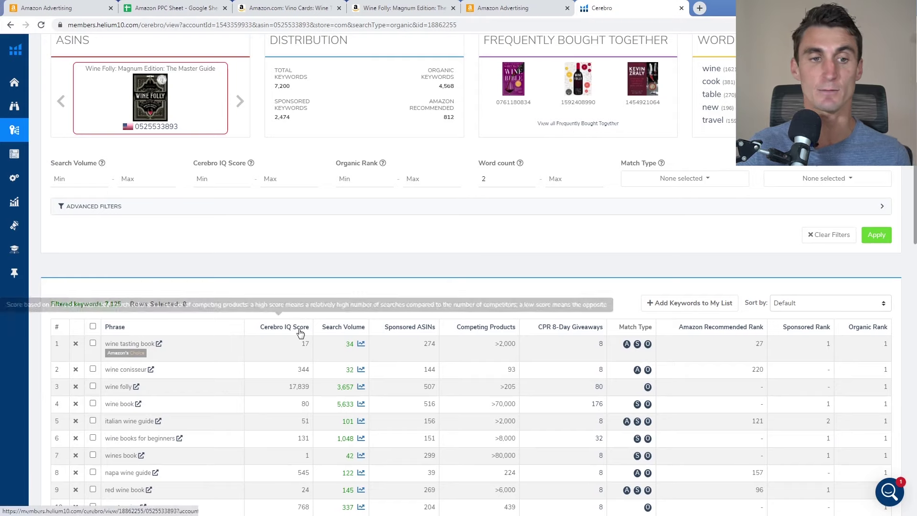
drag(105, 345, 153, 344)
key(ctrl+c)
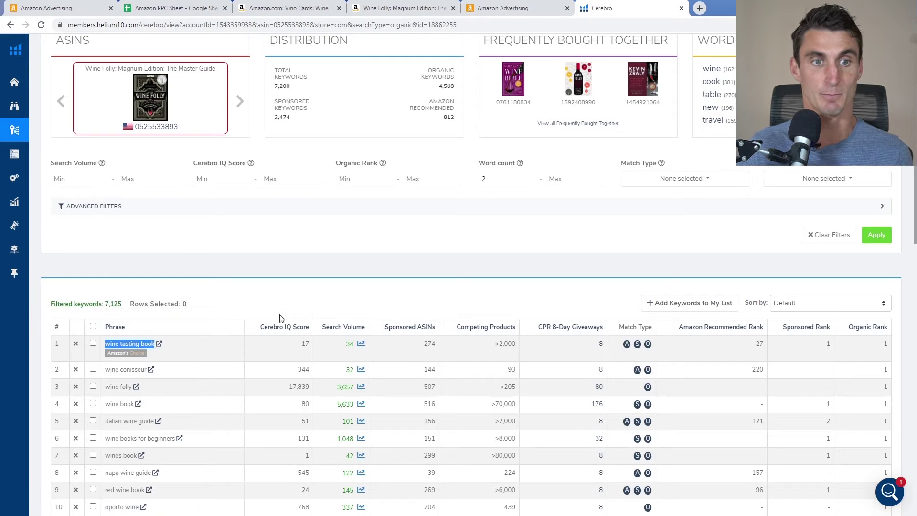
click(160, 7)
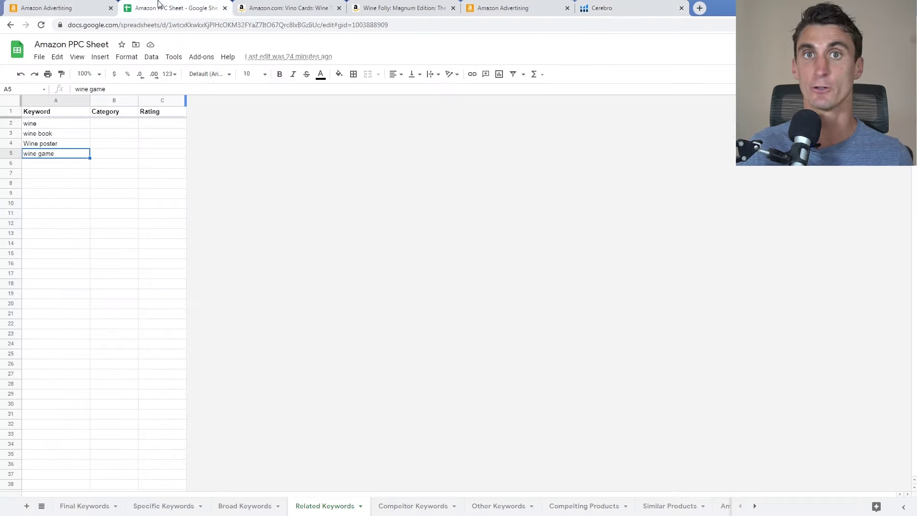
click(57, 136)
click(60, 164)
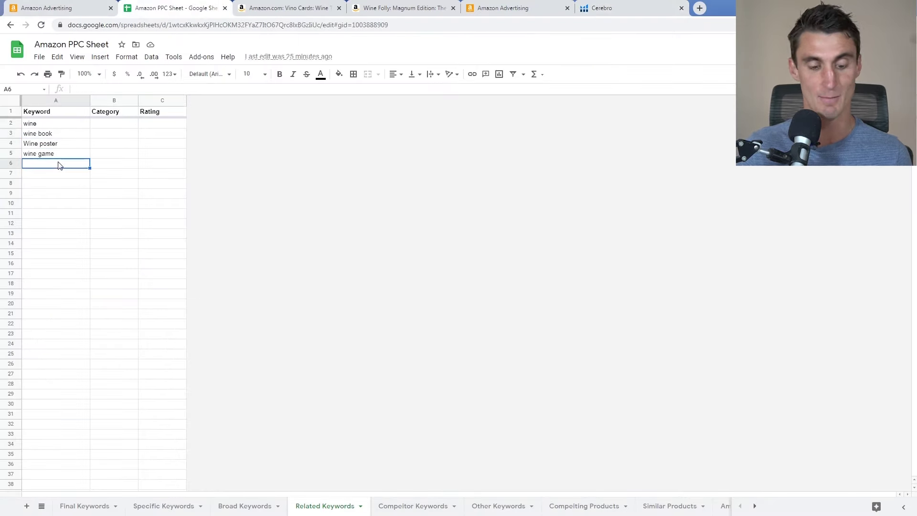
key(ctrl+v)
drag(67, 125, 69, 165)
Step: Start a Sponsored Products campaign named "Sponsored Products Related Products" in the Vino Cards portfolio with a $5.00 daily budget and manual targeting
click(64, 7)
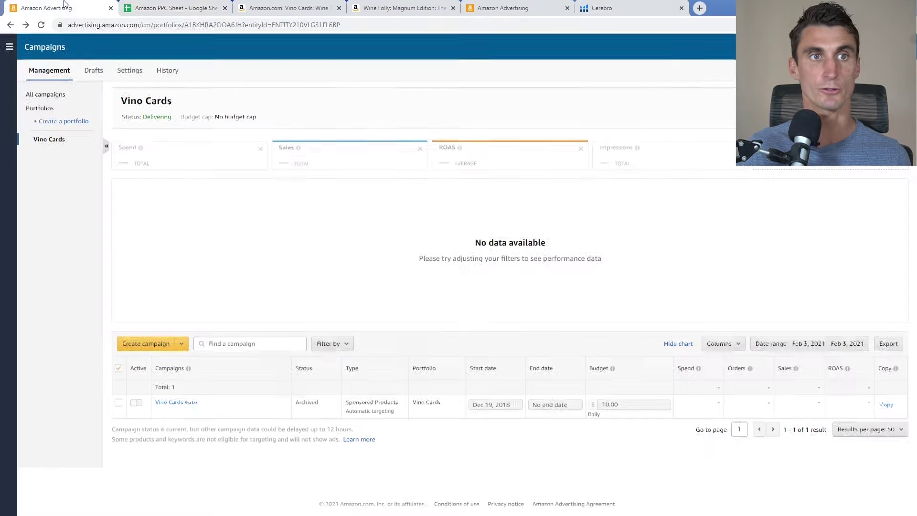
click(146, 344)
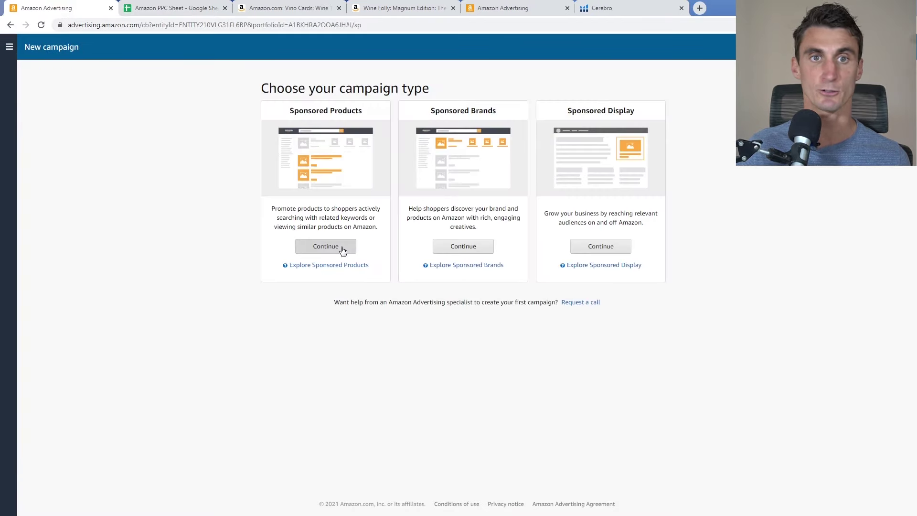
click(341, 249)
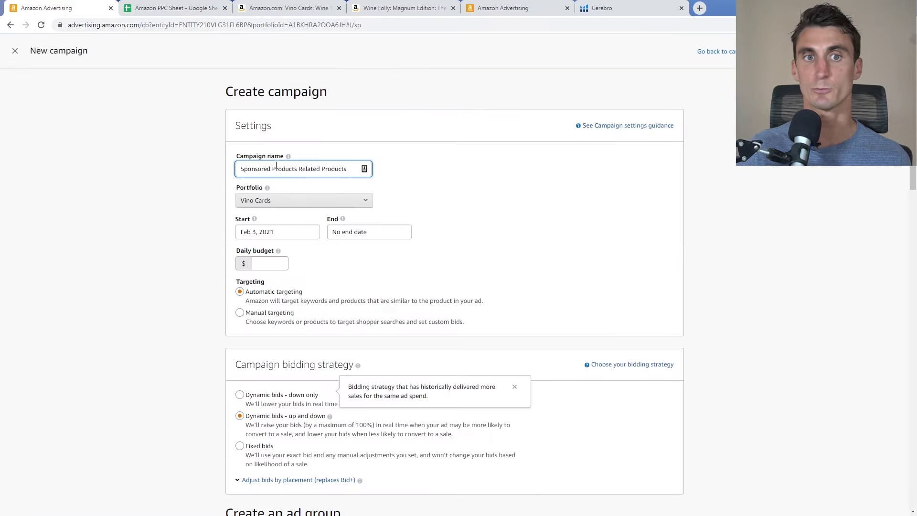
click(270, 263)
text(5.00)
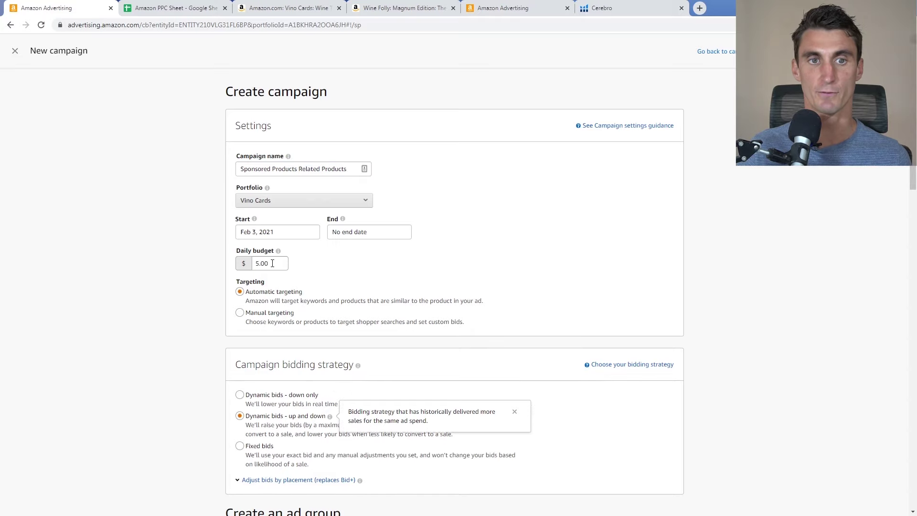
click(240, 313)
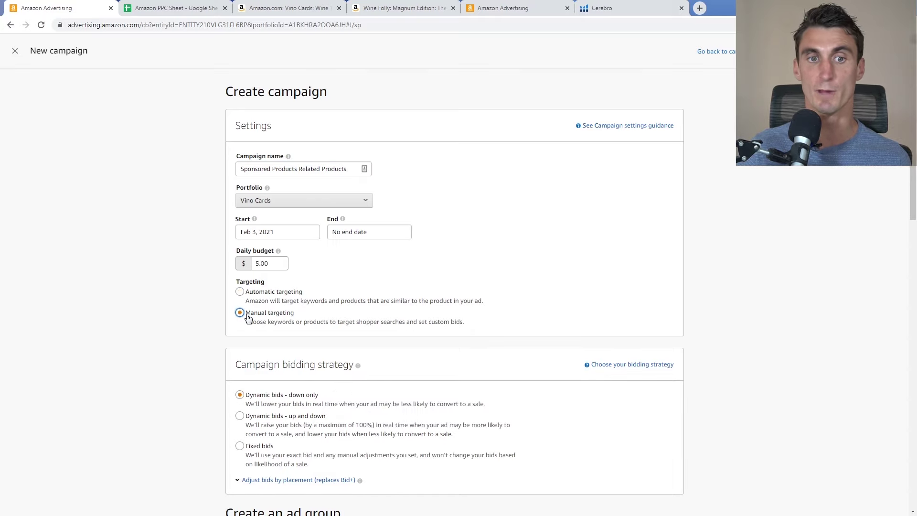
Step: Name the ad group "Related Products" and add the Vino Cards product to it
scroll(449, 262, down, 3)
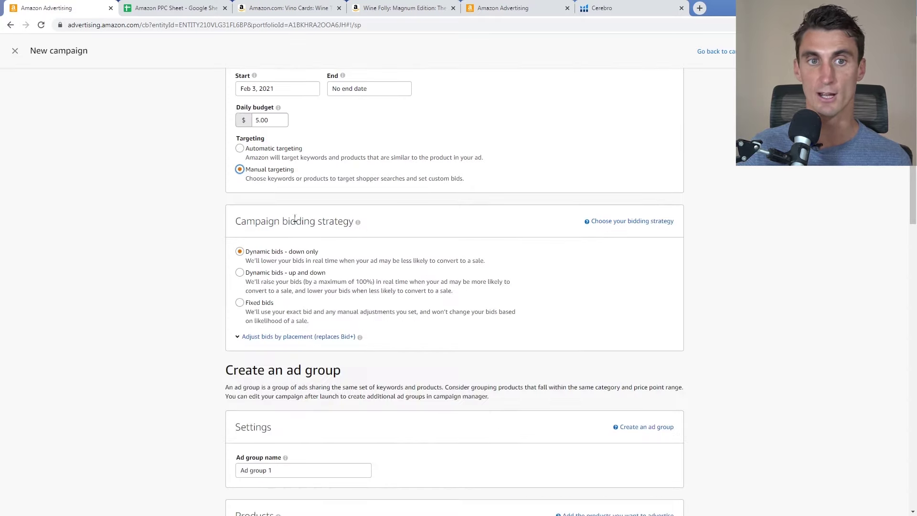
scroll(270, 281, down, 6)
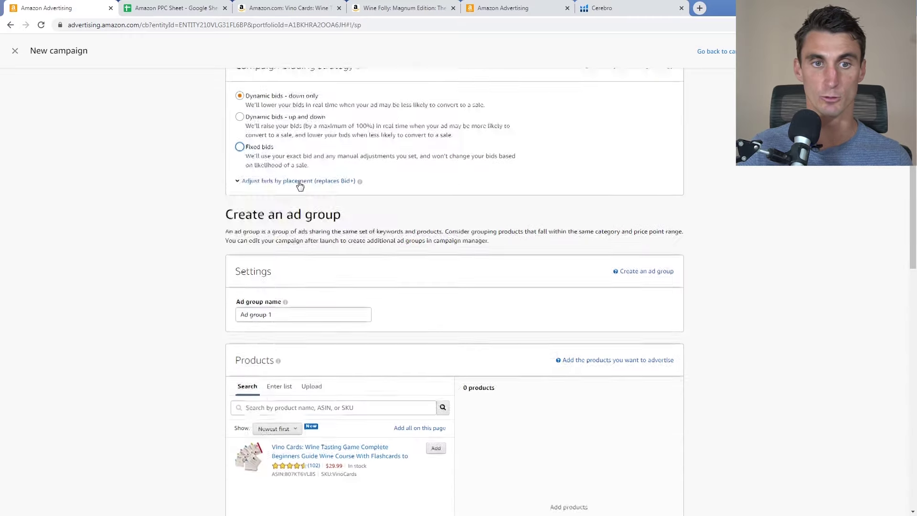
scroll(287, 200, up, 1)
triple_click(290, 227)
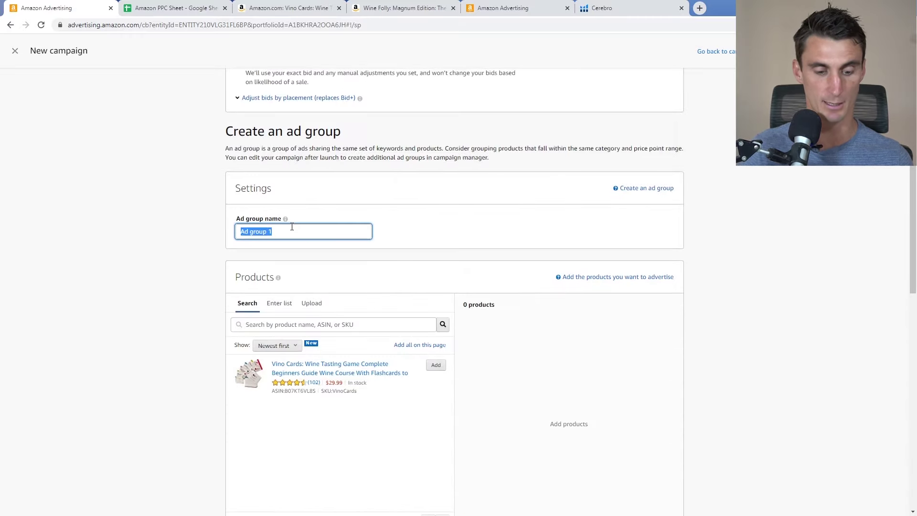
text(Related)
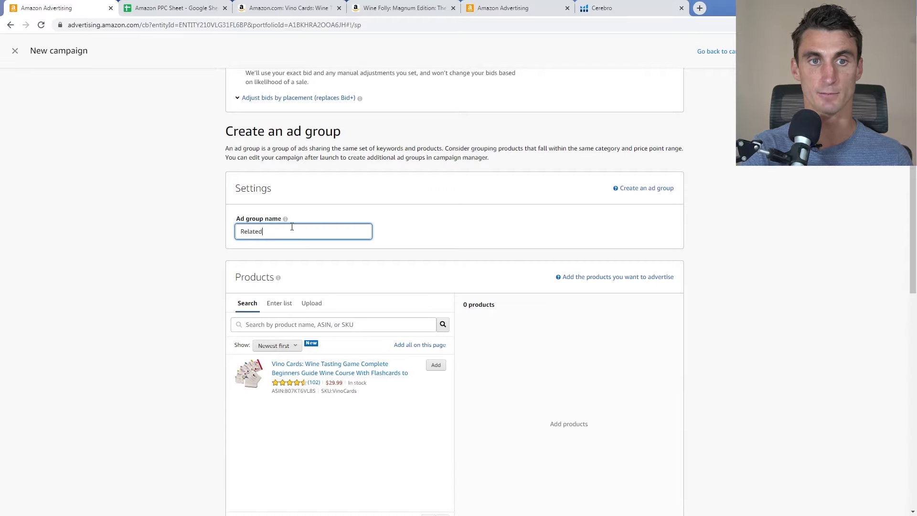
text( Products)
click(436, 365)
Step: Add wine, wine book, Wine poster, wine game and wine tasting booklet as broad, phrase and exact keywords at suggested bids
scroll(347, 257, down, 6)
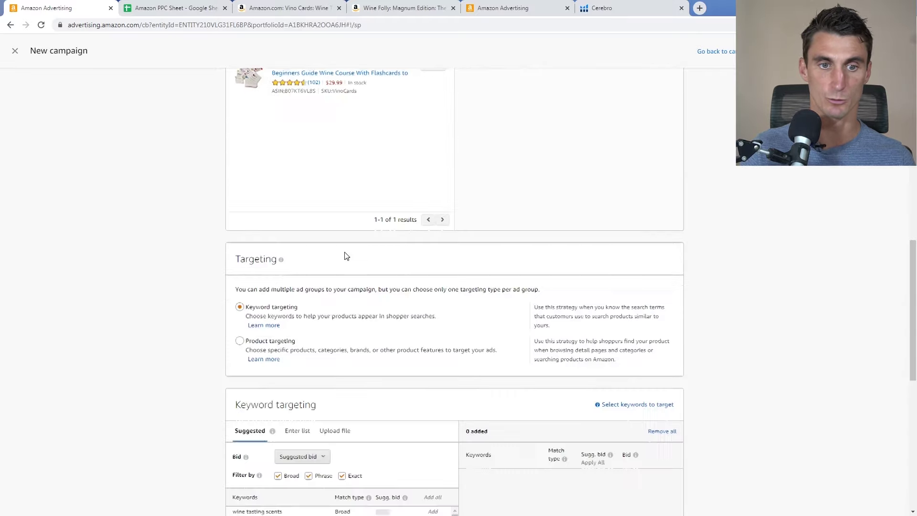
scroll(347, 256, down, 5)
click(298, 209)
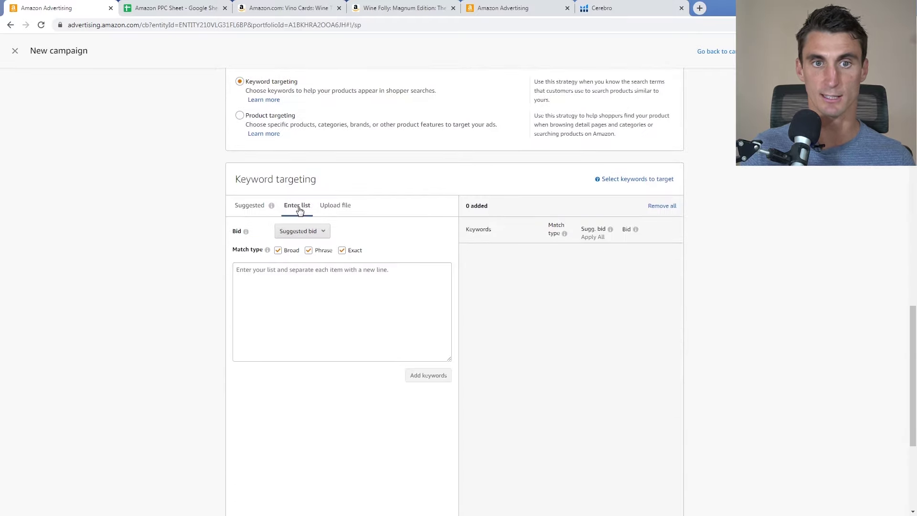
click(369, 299)
text(wine wine book Wine poster wine game wine tasting book)
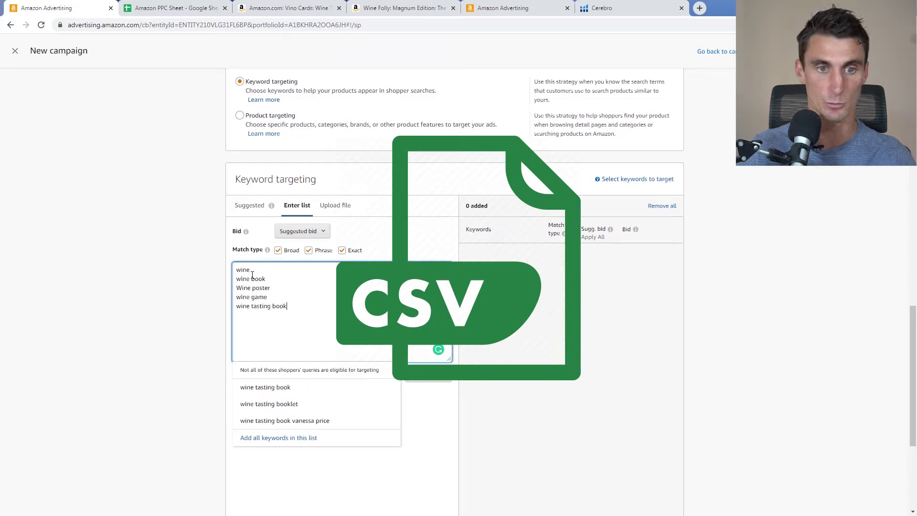
click(274, 405)
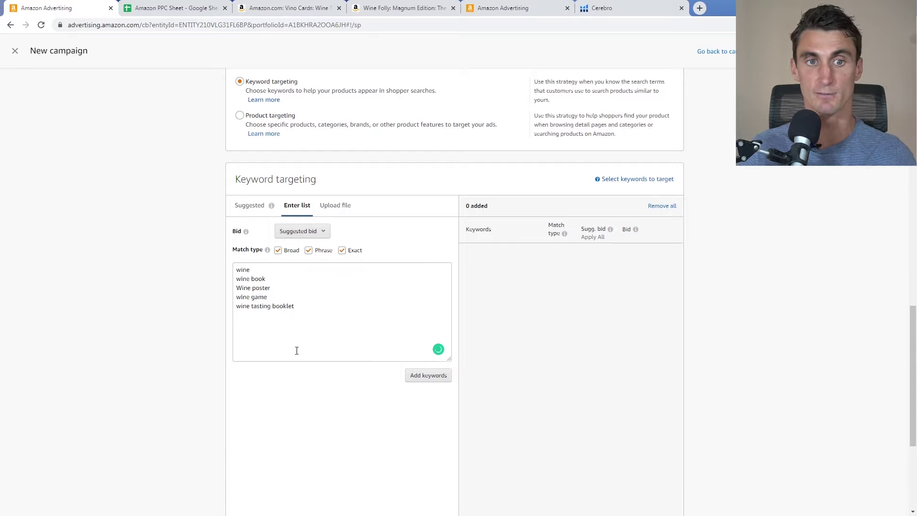
click(448, 376)
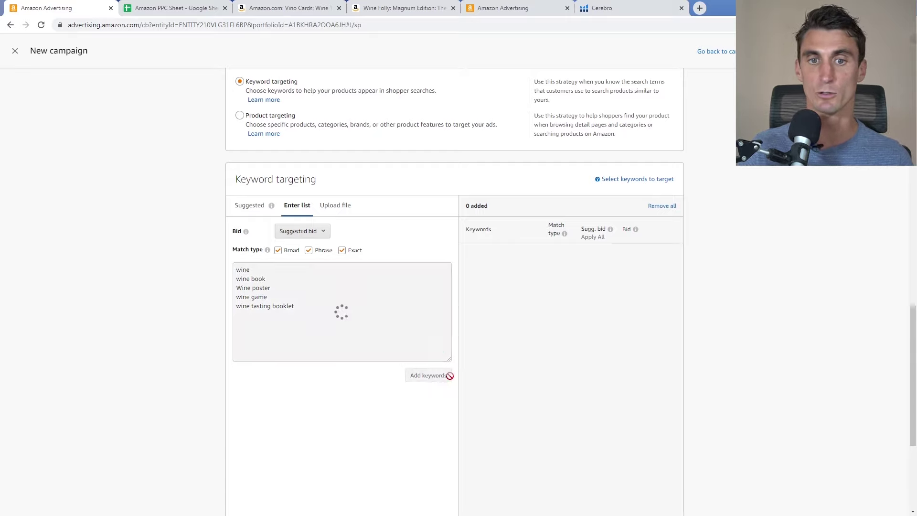
Step: Review the match types and bids of the related keywords and launch the related products campaign
scroll(638, 260, down, 2)
scroll(765, 366, down, 4)
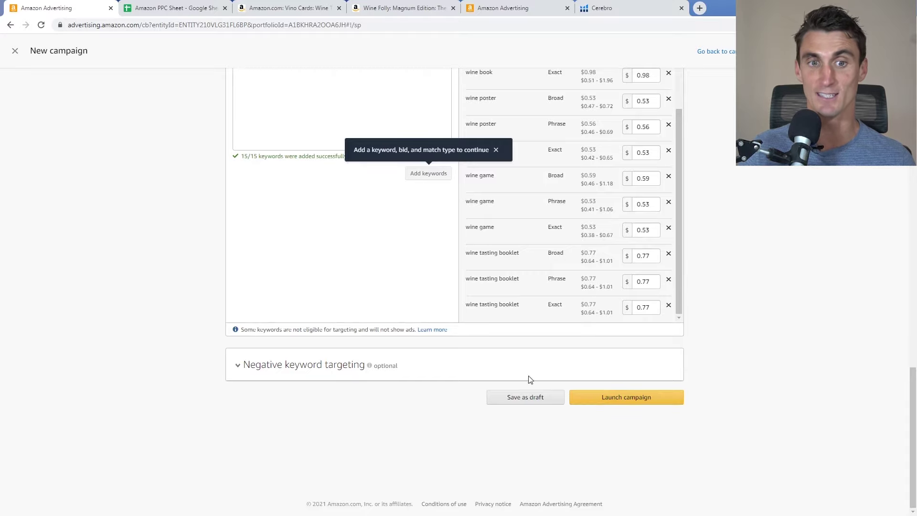
scroll(324, 373, up, 5)
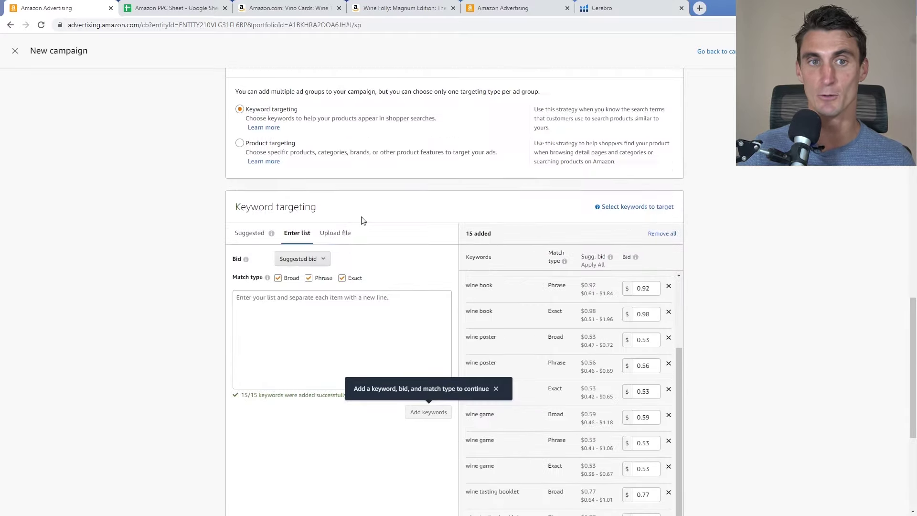
scroll(308, 234, down, 5)
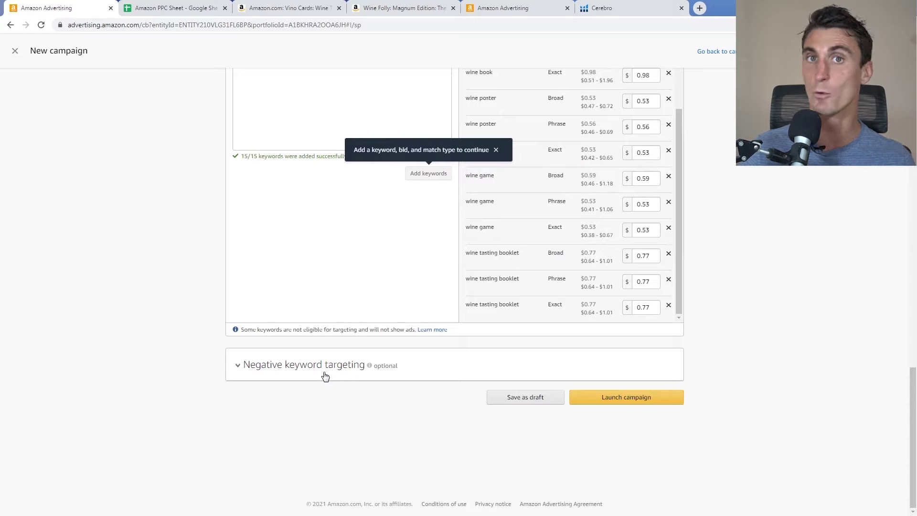
click(630, 398)
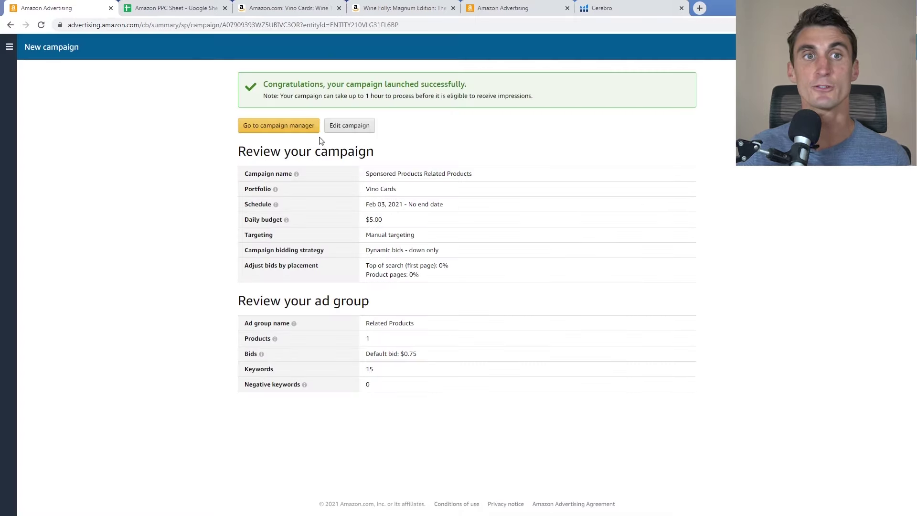
Step: Check the competitor keywords "wine folly" and "wine for normal people" in the Amazon PPC Sheet
click(177, 7)
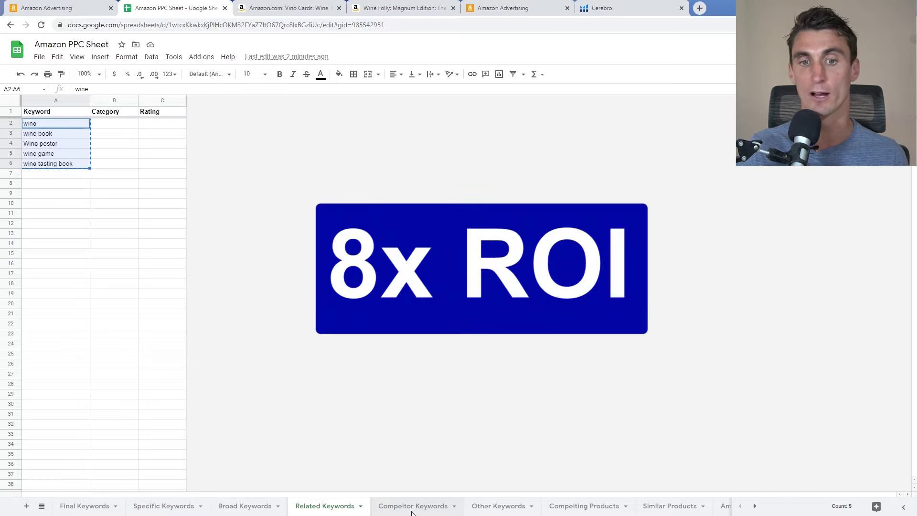
click(413, 507)
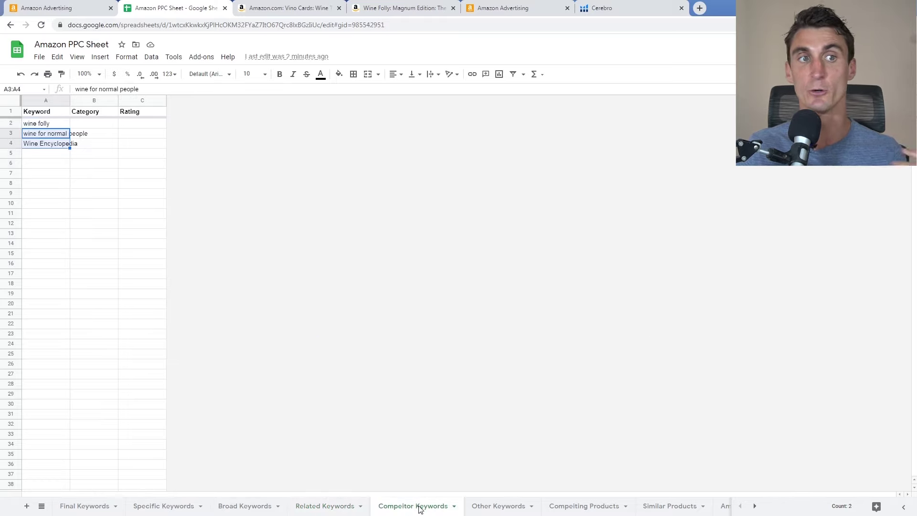
click(73, 174)
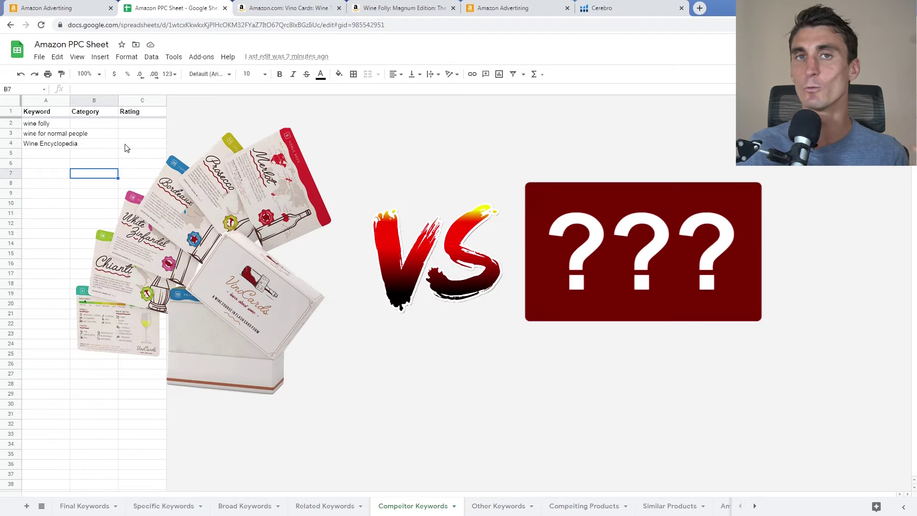
click(45, 126)
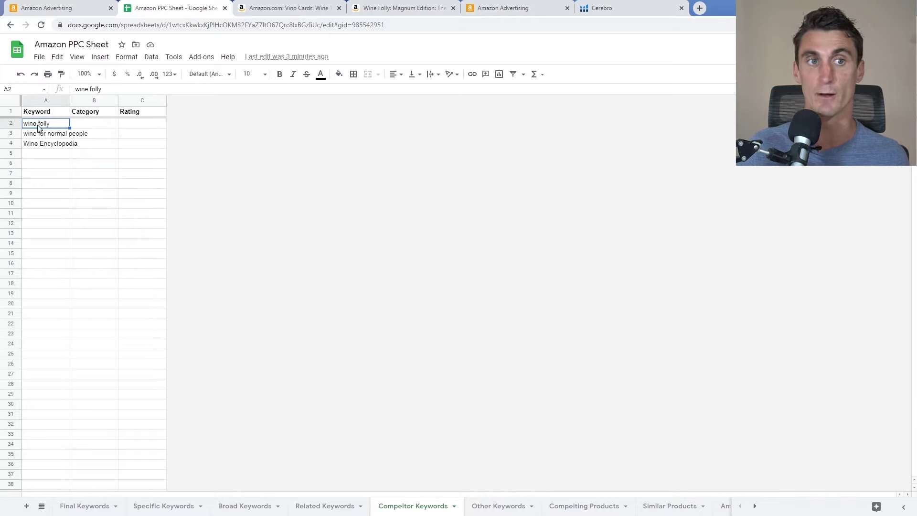
click(39, 136)
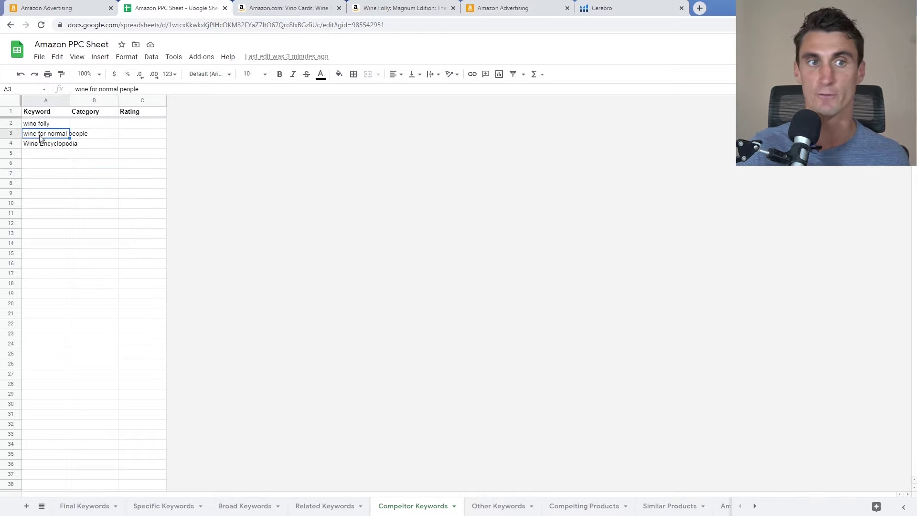
Step: Add "wine wars" and "wine iq" from Amazon's wine games results to the sheet's competitor keywords and copy the whole keyword list
click(44, 144)
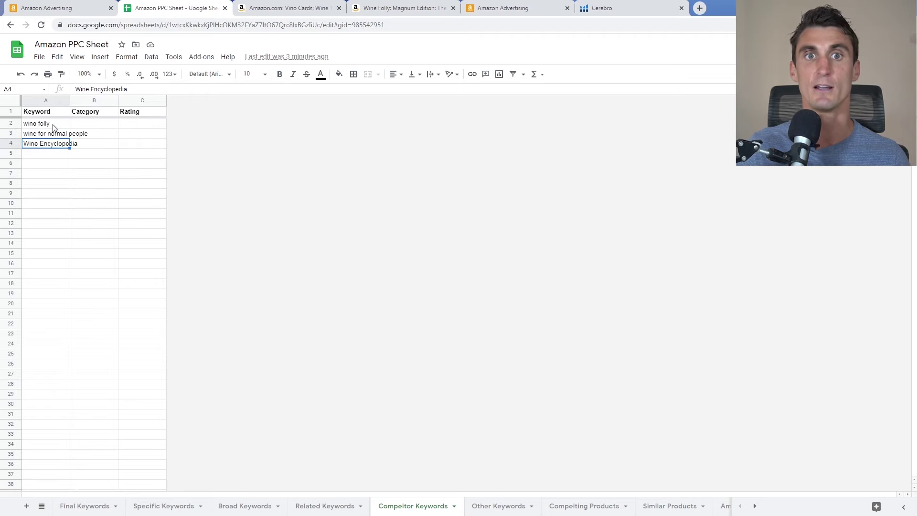
click(290, 8)
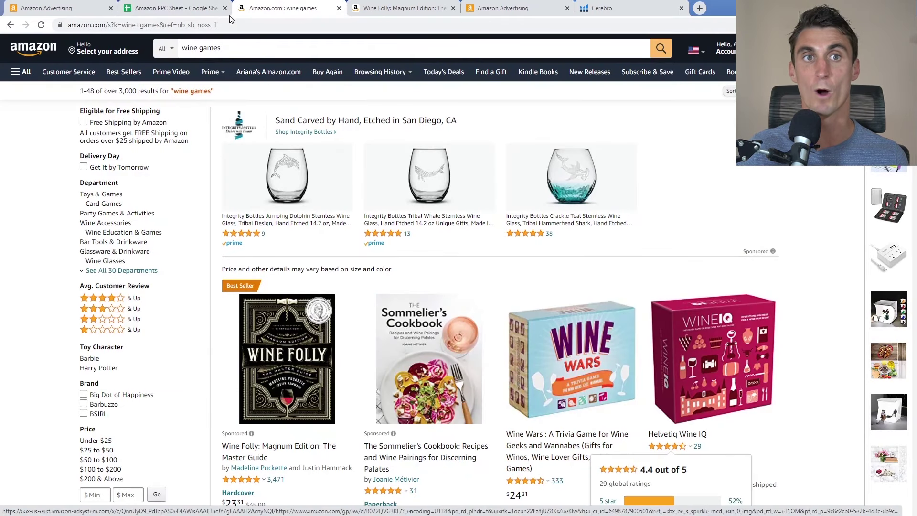
click(195, 4)
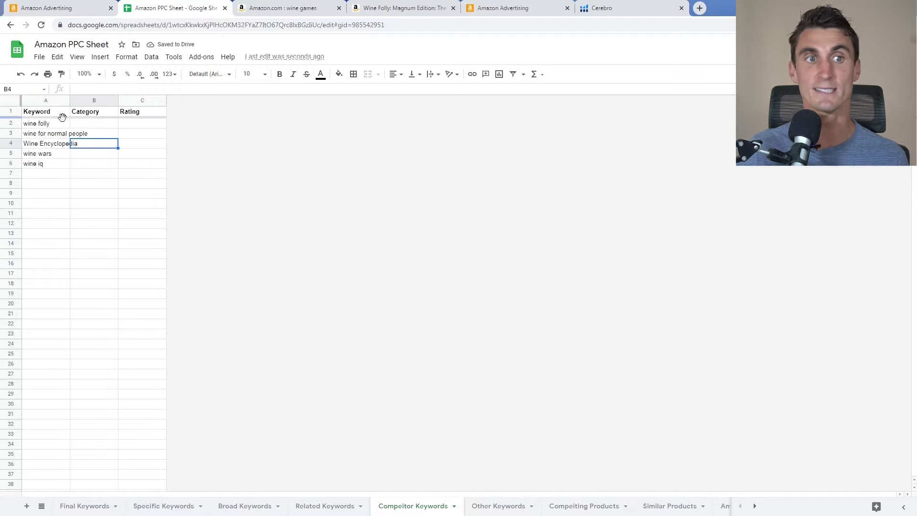
drag(57, 124, 53, 175)
key(ctrl+c)
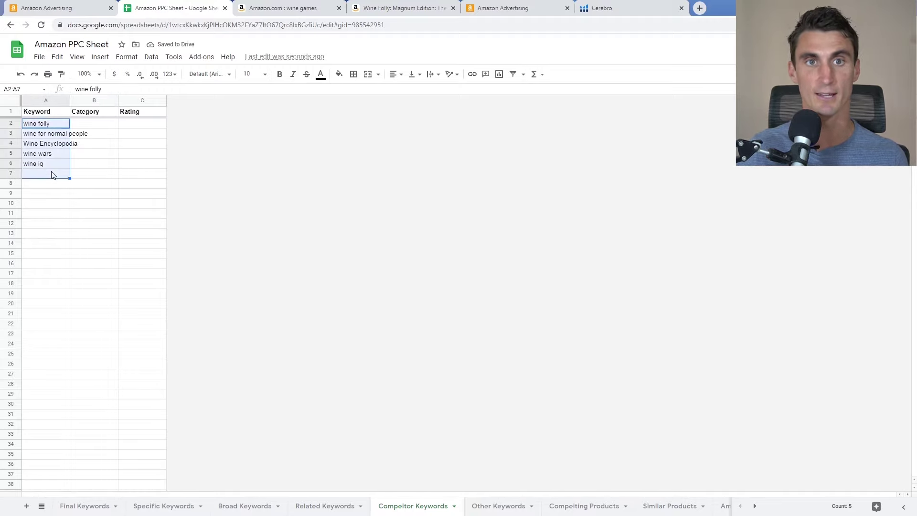
Step: Start a new Sponsored Products campaign in Amazon Advertising, enter its daily budget and choose manual targeting
click(83, 7)
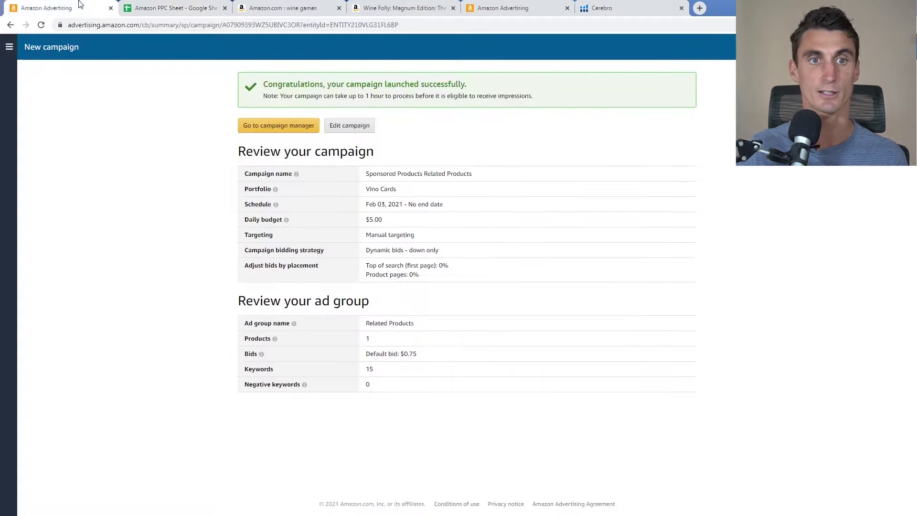
click(268, 131)
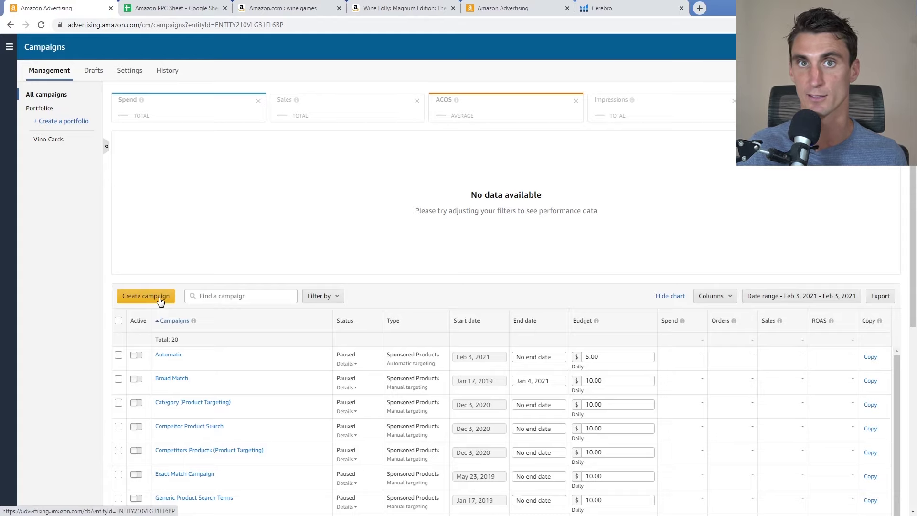
click(160, 298)
click(280, 264)
text(1)
click(239, 312)
Step: Name the ad group "Competitor Products" and add the Vino Cards product to it
scroll(241, 315, down, 5)
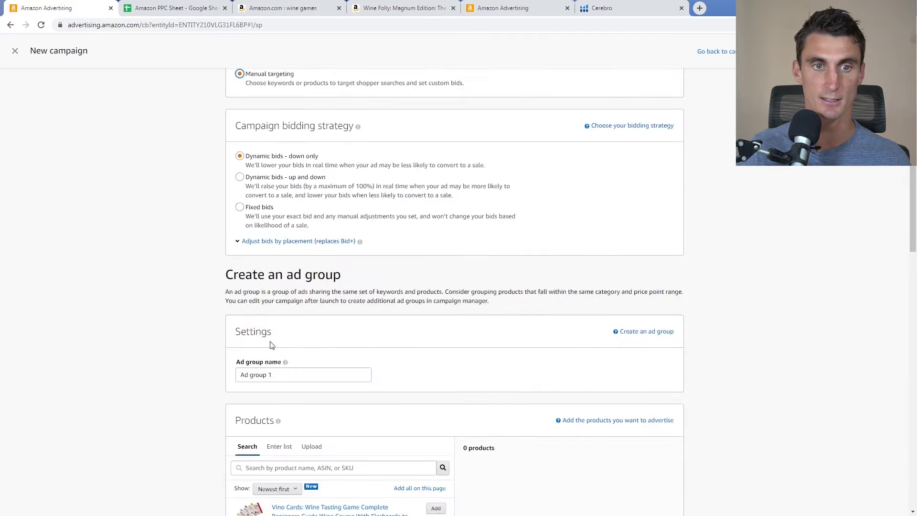
scroll(271, 344, down, 2)
drag(303, 280, 193, 286)
text(c)
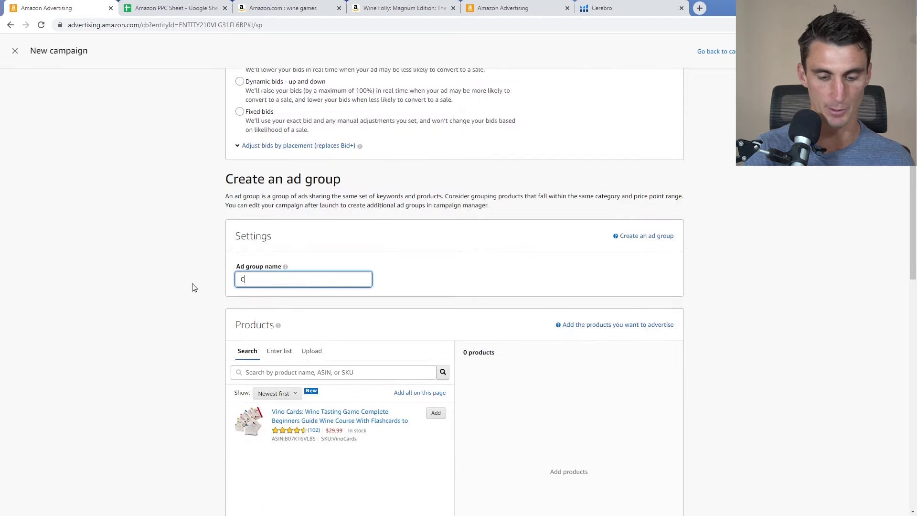
text(ompetitor Products)
scroll(420, 296, down, 3)
click(435, 269)
Step: Add wine folly, wine for normal people, Wine Encyclopedia, wine wars and wine iq as broad, phrase and exact keywords at suggested bids and launch the campaign
scroll(435, 270, down, 5)
click(296, 396)
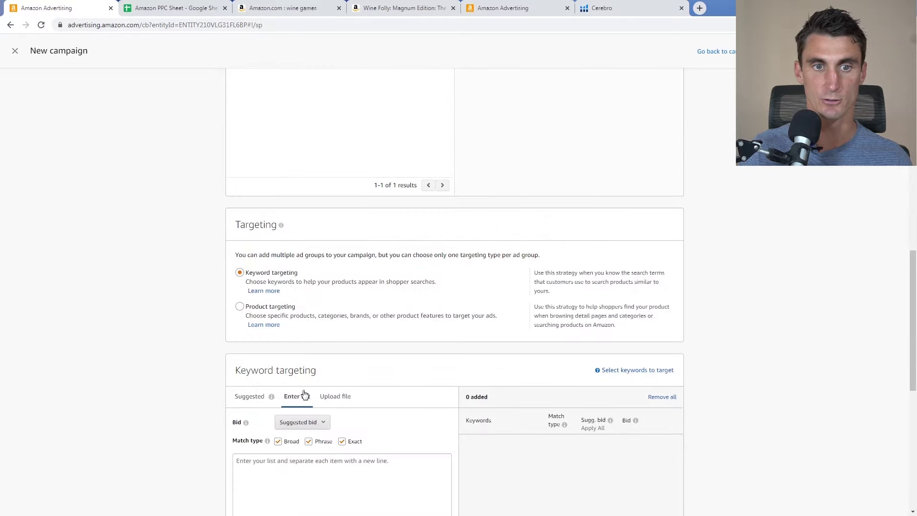
scroll(304, 395, down, 6)
click(335, 194)
key(ctrl+v)
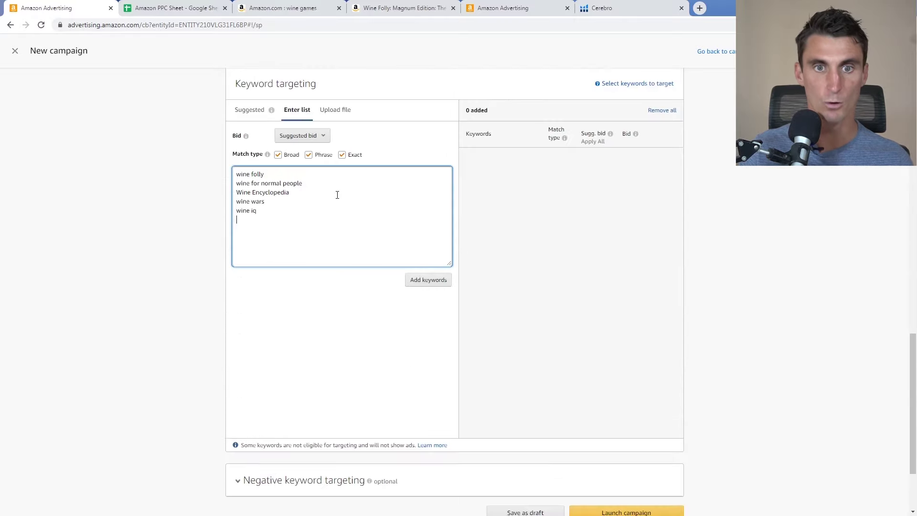
click(434, 285)
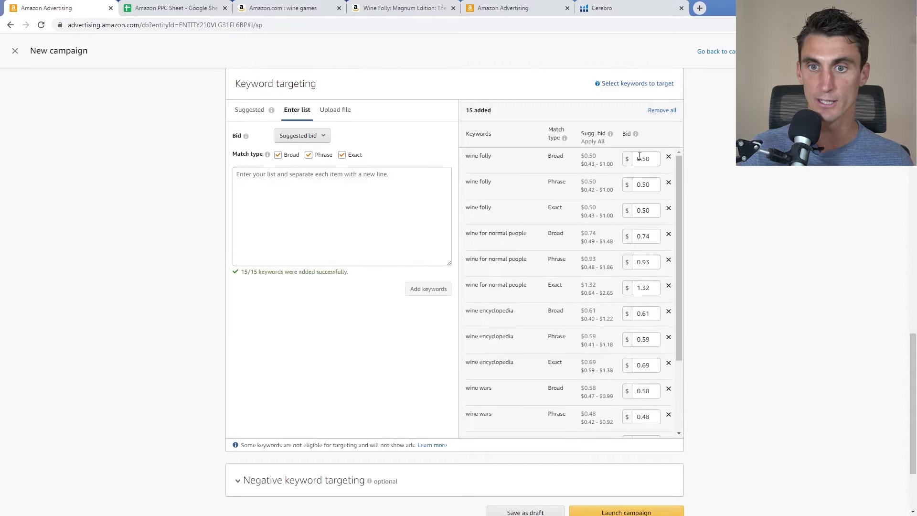
scroll(641, 312, down, 5)
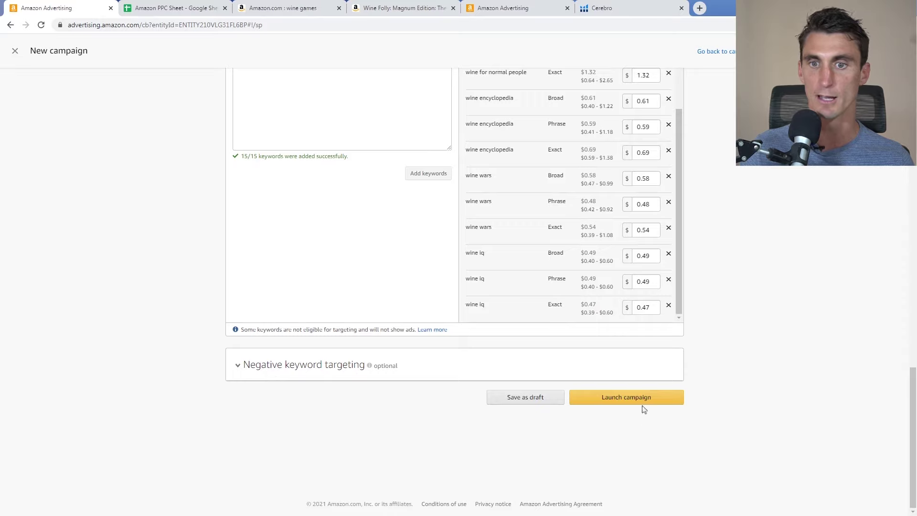
click(626, 397)
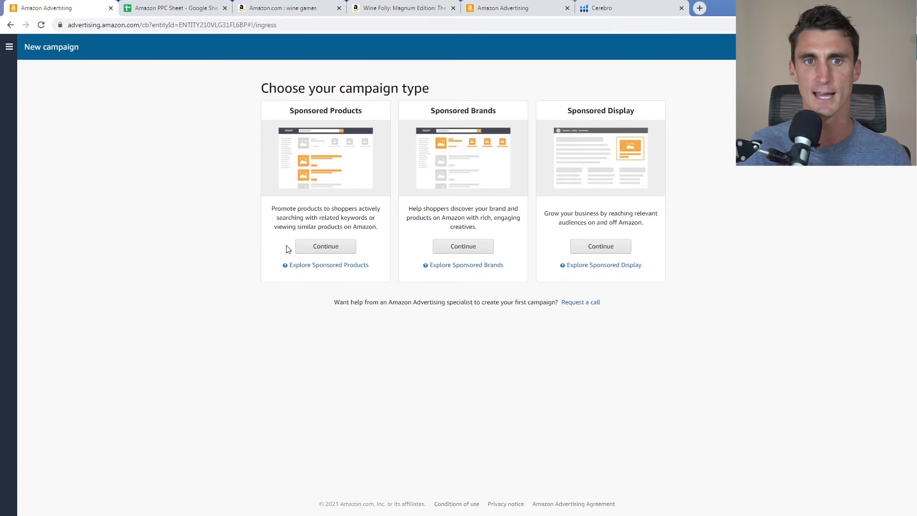
Step: Create a Sponsored Products campaign named "Other Keywords" with a $5 daily budget and manual targeting
click(311, 246)
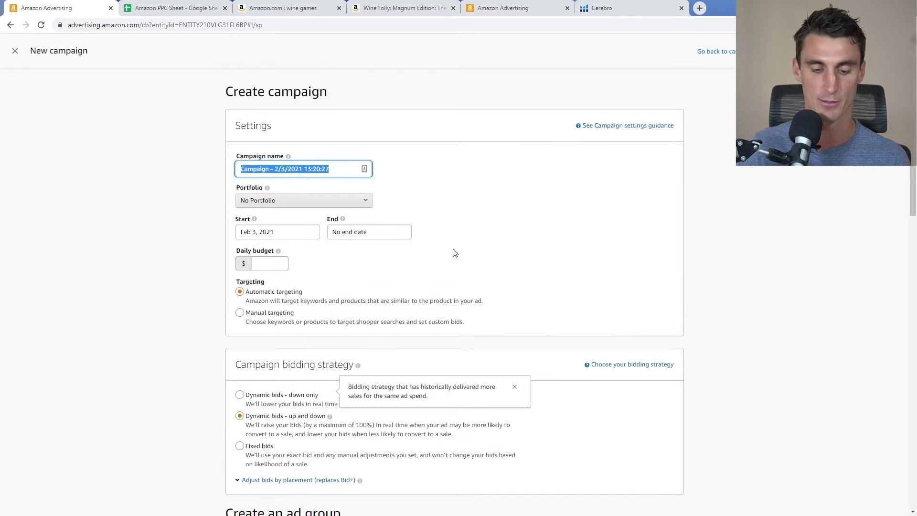
key(BackSpace)
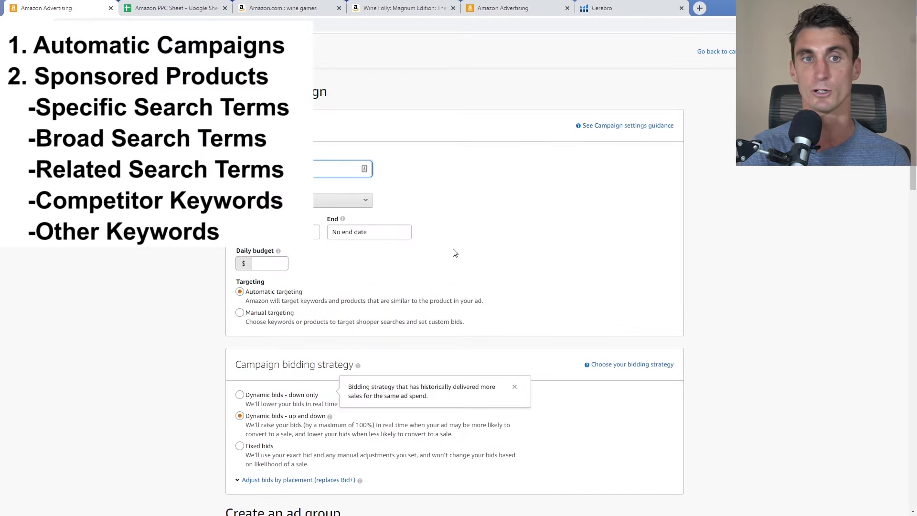
click(280, 263)
text(5)
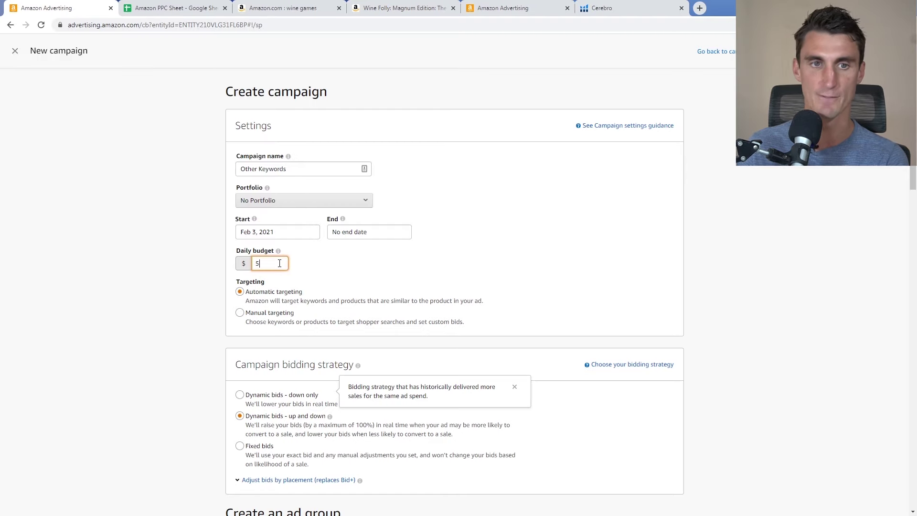
scroll(402, 253, down, 3)
click(282, 173)
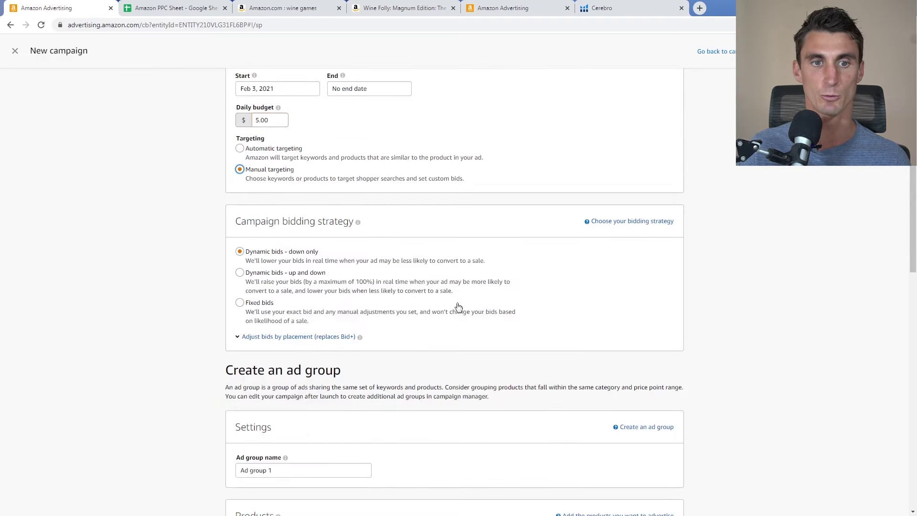
Step: Name the ad group "Other Keywords" and add the Vino Cards product to it
scroll(458, 306, down, 4)
triple_click(307, 281)
text(Other)
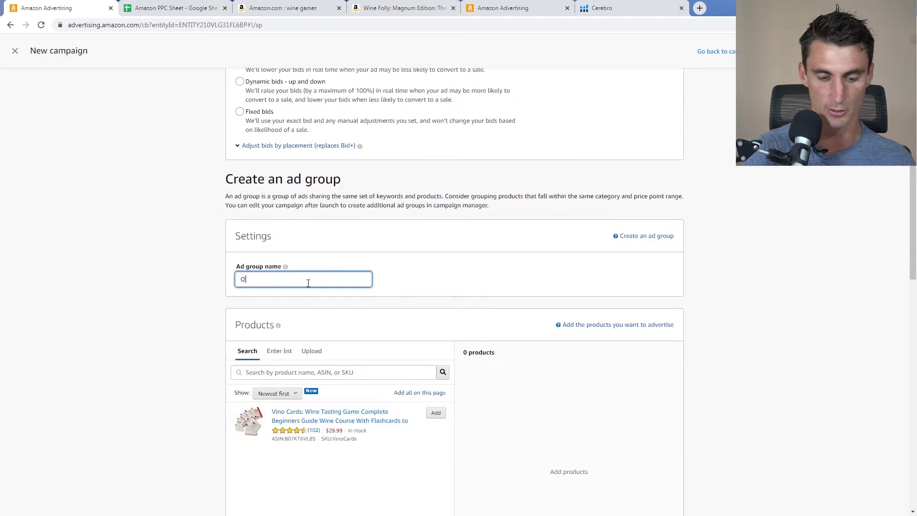
text( Keywords)
scroll(429, 291, down, 3)
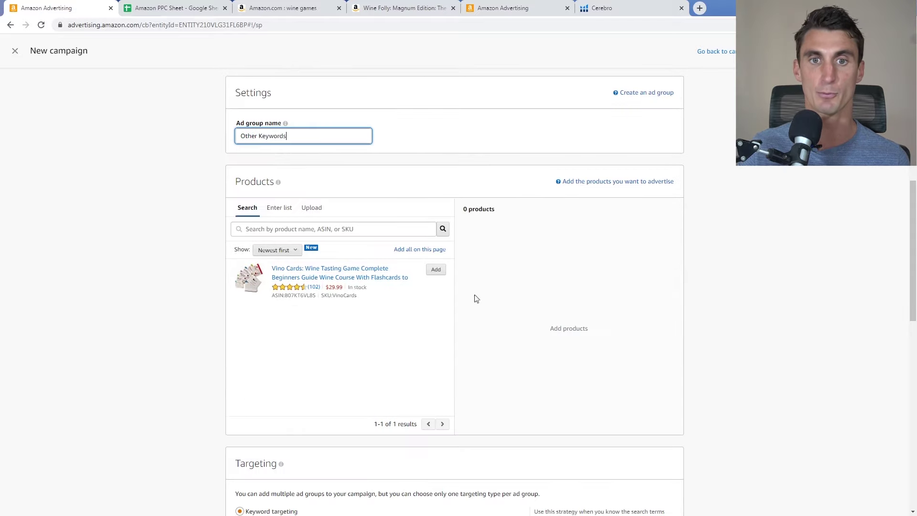
click(434, 271)
Step: Add the suggested keyword "wine party" in broad, phrase and exact match at the suggested bids
scroll(453, 306, down, 5)
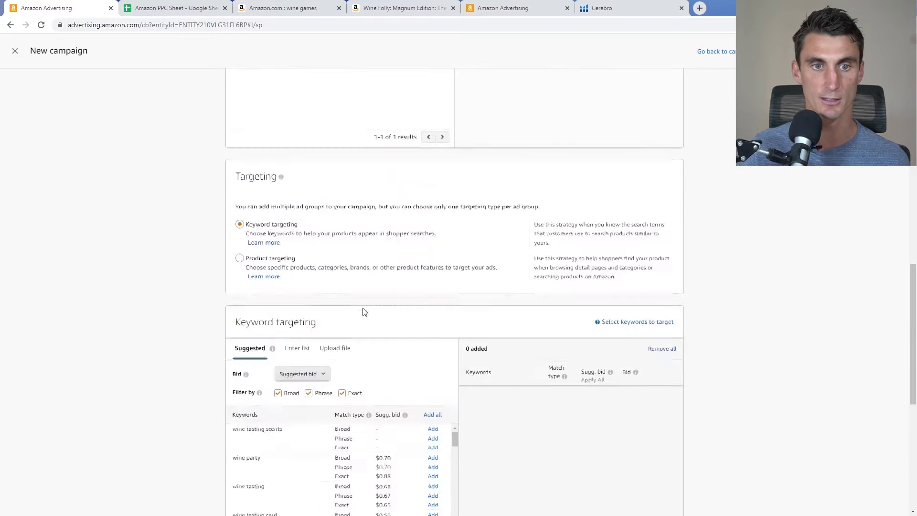
scroll(364, 312, down, 4)
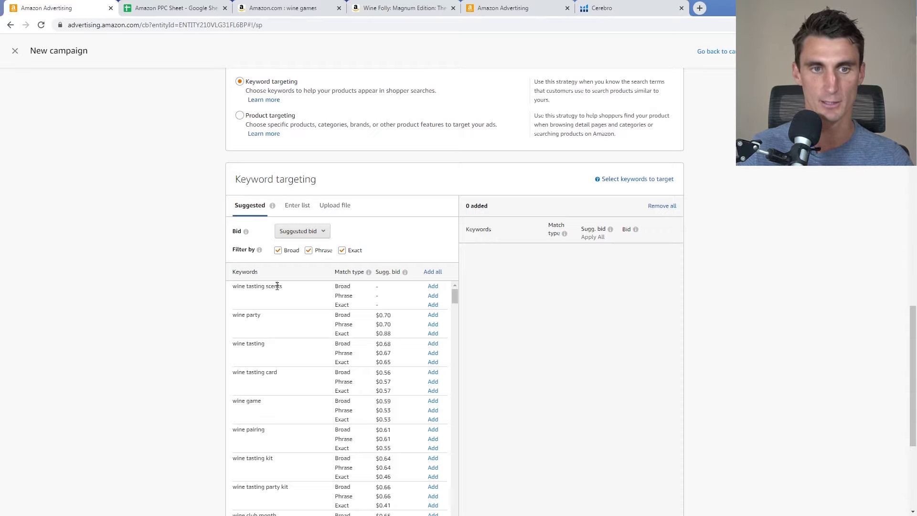
triple_click(247, 317)
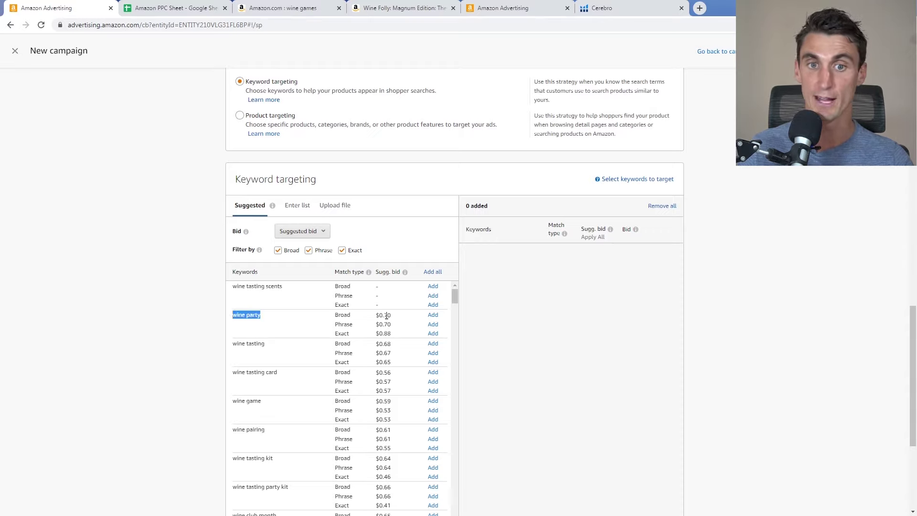
click(420, 318)
click(434, 316)
click(433, 325)
click(433, 333)
Step: Browse the suggested keywords, such as "juegos de vino", for further terms that could be targeted
scroll(296, 327, down, 10)
scroll(295, 327, up, 15)
scroll(20, 302, down, 6)
scroll(98, 318, down, 4)
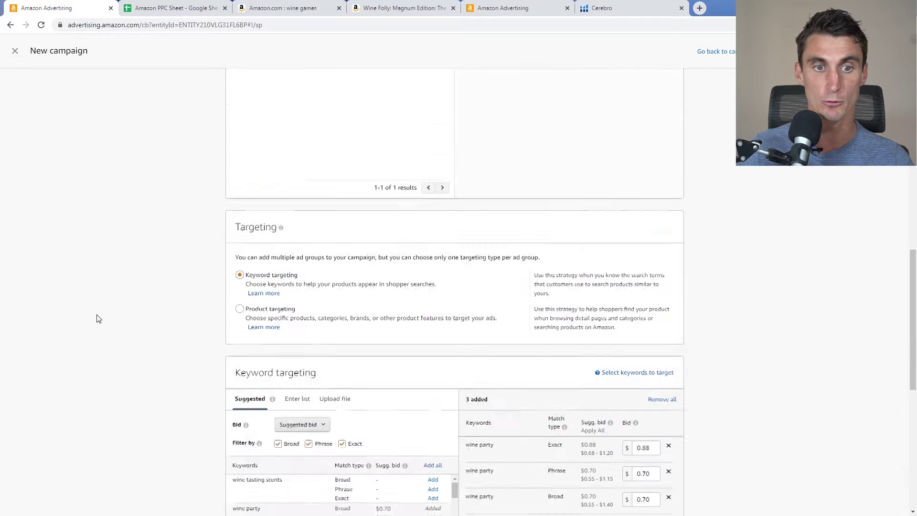
scroll(98, 319, down, 2)
scroll(269, 439, down, 2)
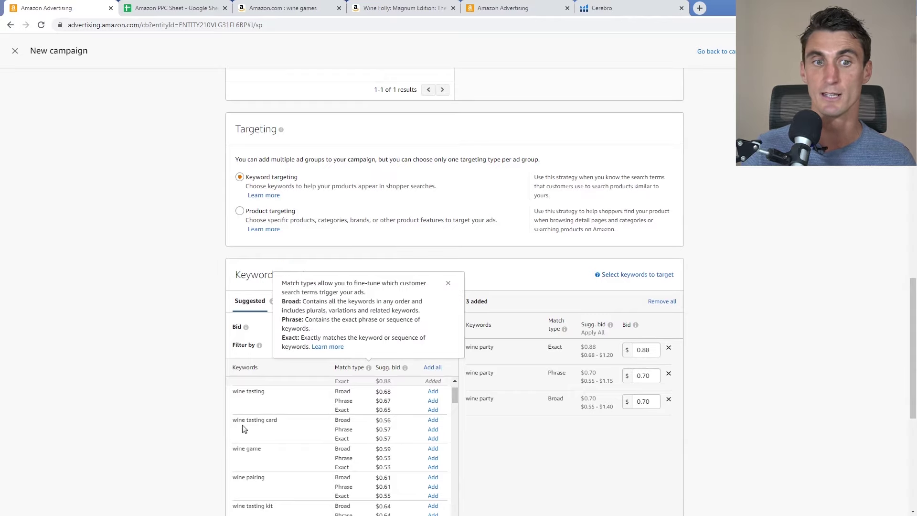
scroll(311, 415, down, 10)
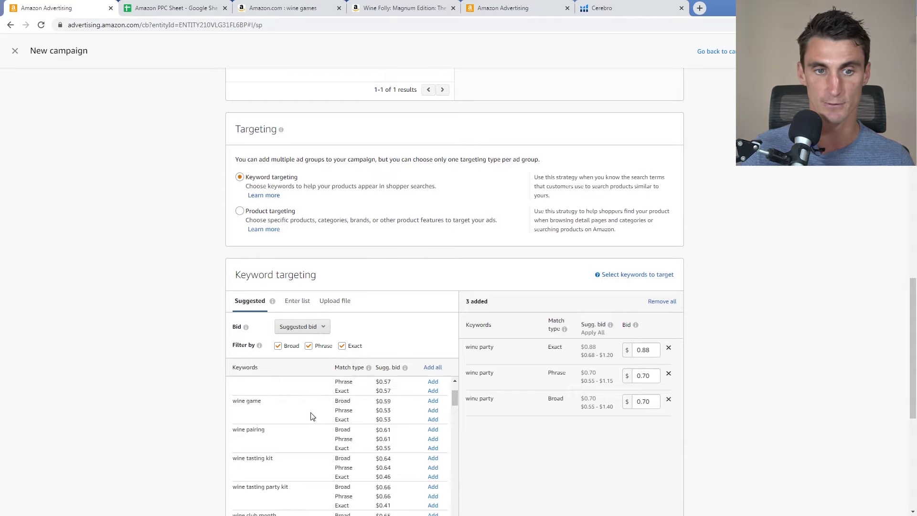
scroll(152, 392, down, 3)
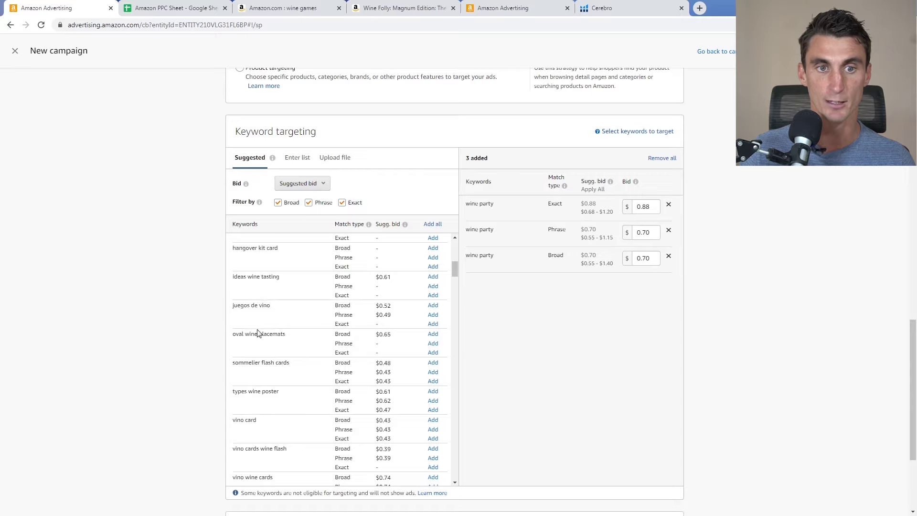
triple_click(246, 304)
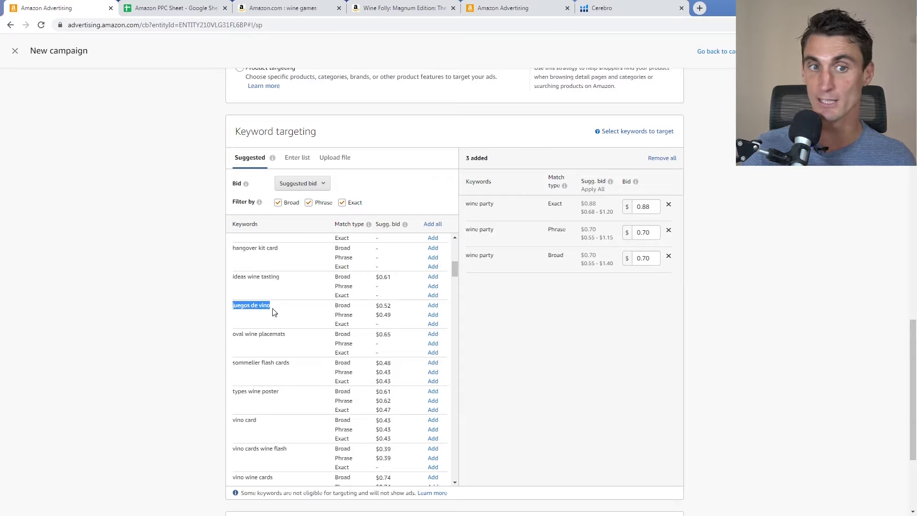
scroll(297, 351, down, 2)
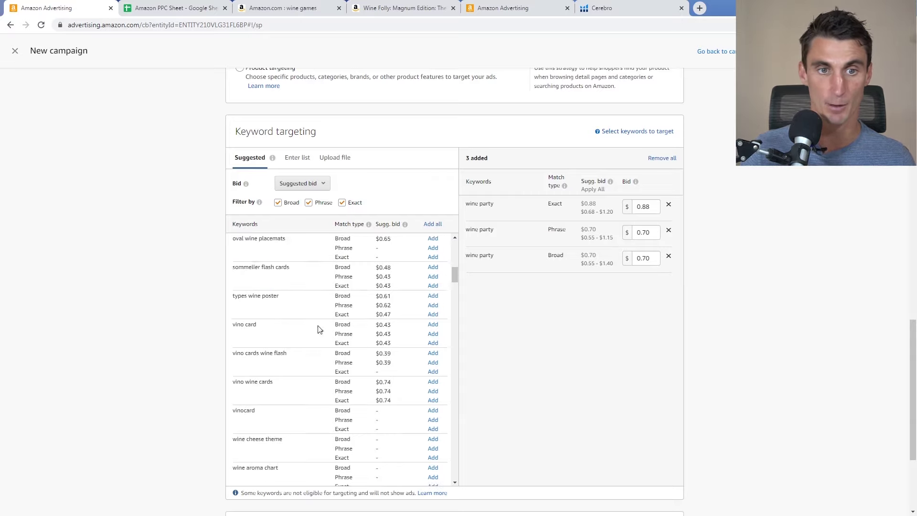
Step: Add the suggested keyword "sommelier flash cards" in broad, phrase and exact match at the suggested bids
triple_click(274, 268)
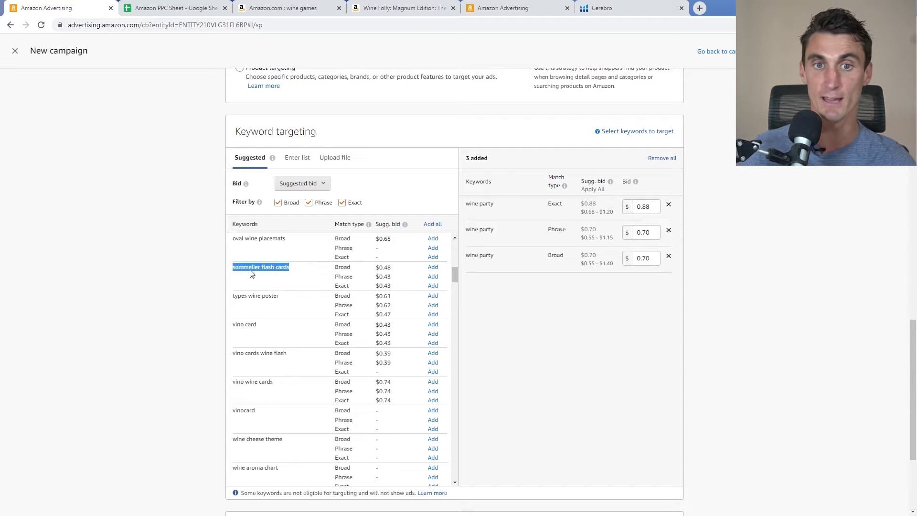
click(433, 267)
click(433, 276)
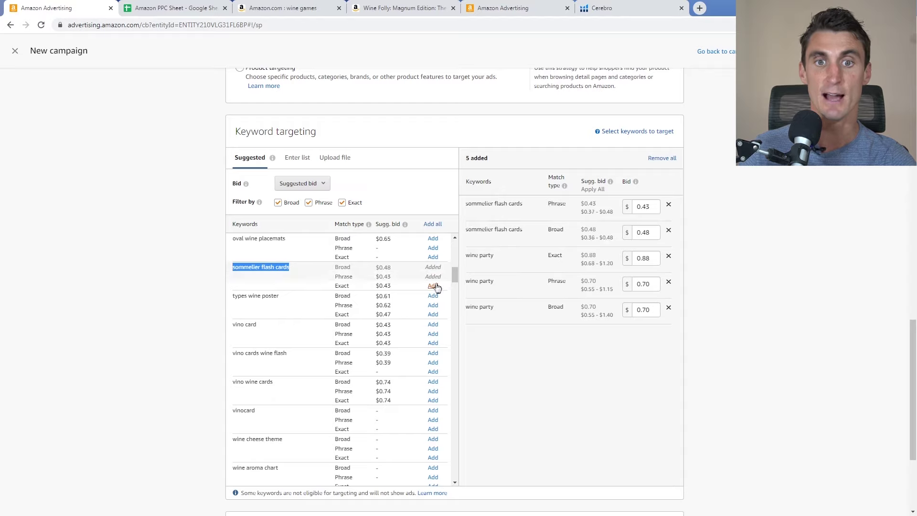
click(432, 285)
double_click(267, 267)
triple_click(268, 268)
right_click(274, 268)
click(282, 276)
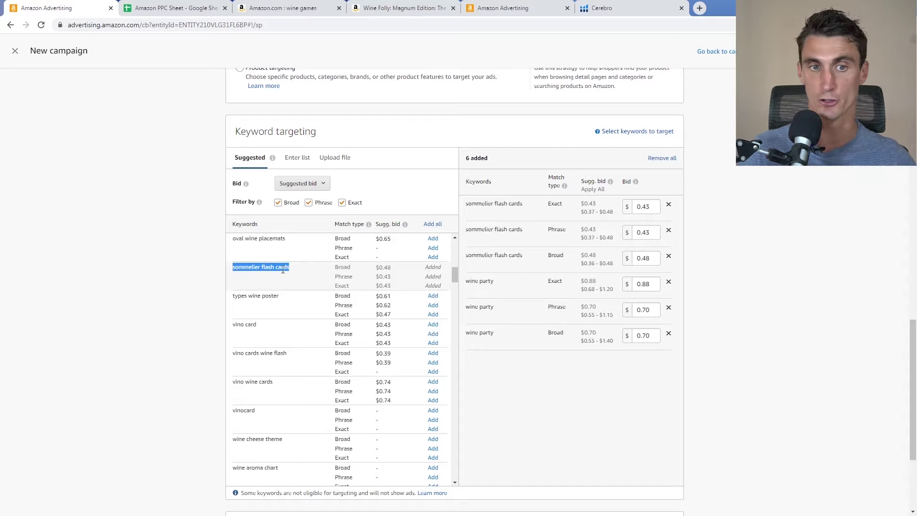
Step: Review the remaining suggested keywords, the added keywords' bids and the optional negative keyword targeting section
scroll(283, 271, down, 3)
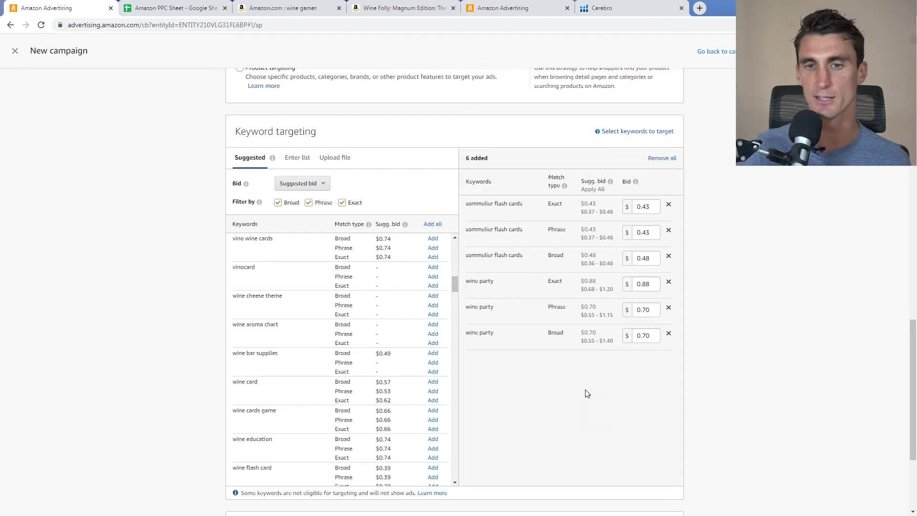
scroll(588, 393, down, 2)
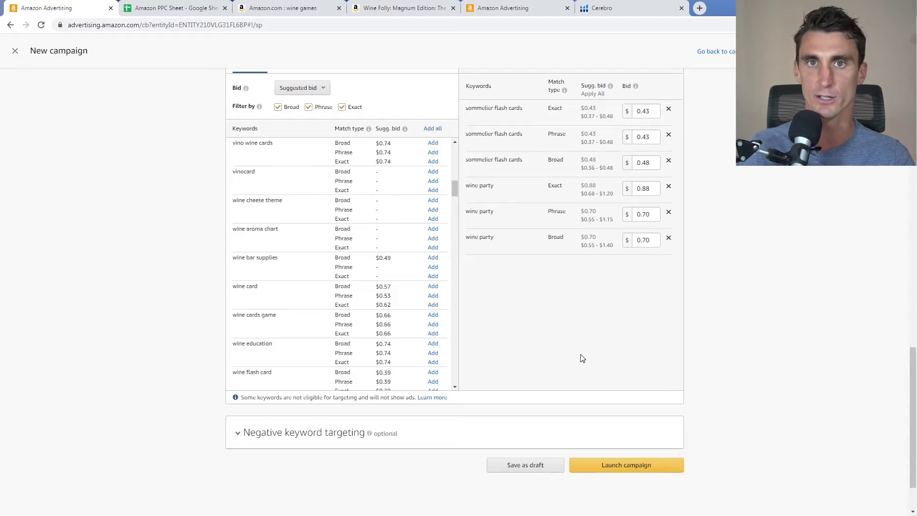
scroll(583, 358, down, 2)
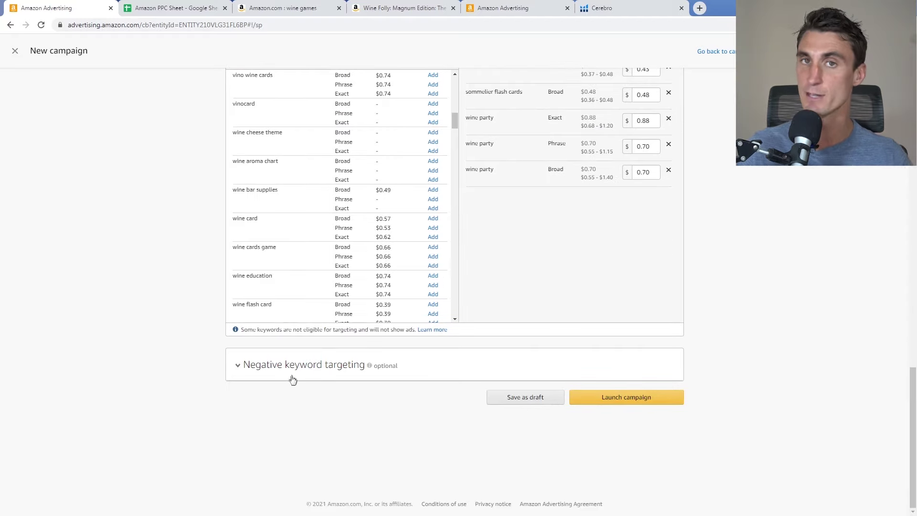
Step: Launch the new campaign with its added keywords
click(638, 398)
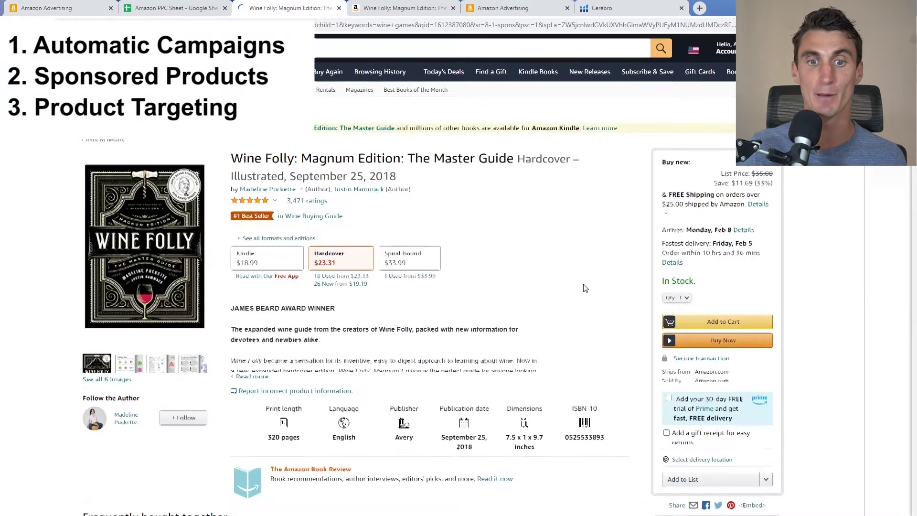
Step: Examine the Wine Folly: Magnum Edition product page, including its title, frequently bought together, sponsored related products and also-viewed sections
scroll(427, 206, down, 5)
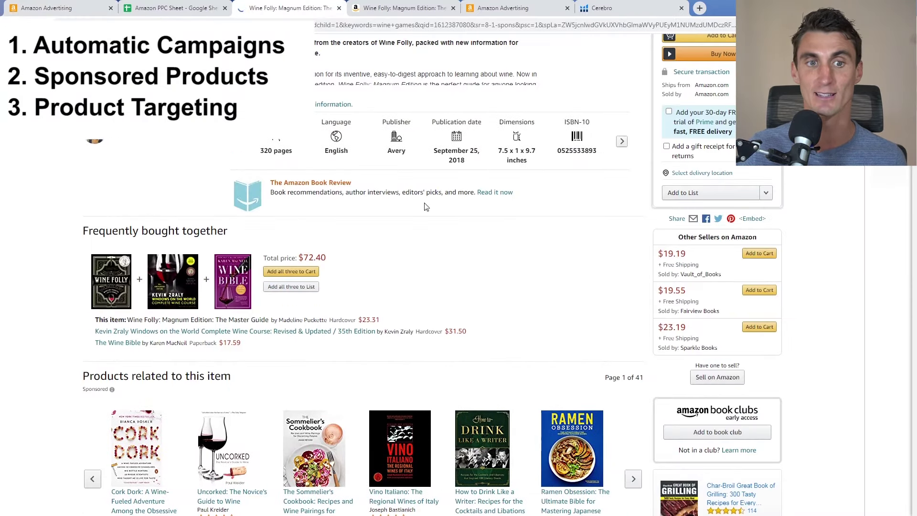
scroll(362, 236, down, 10)
scroll(307, 260, up, 5)
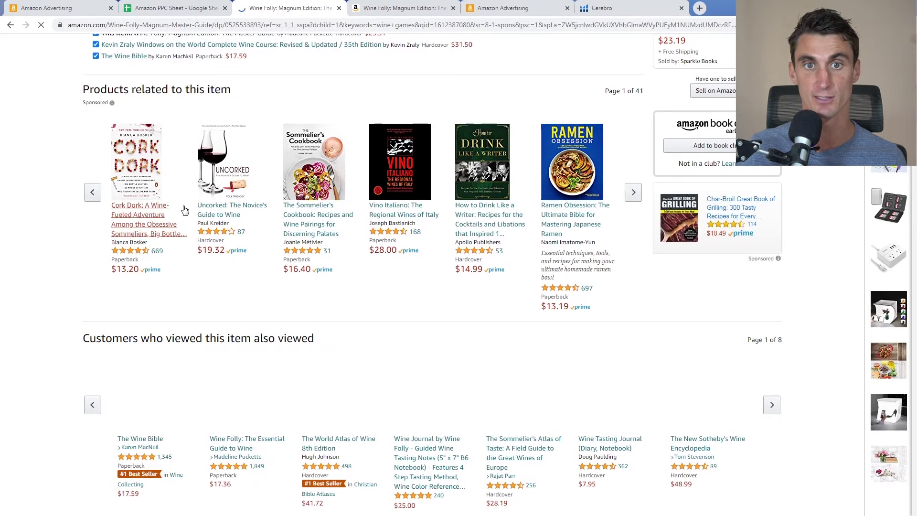
scroll(234, 221, up, 4)
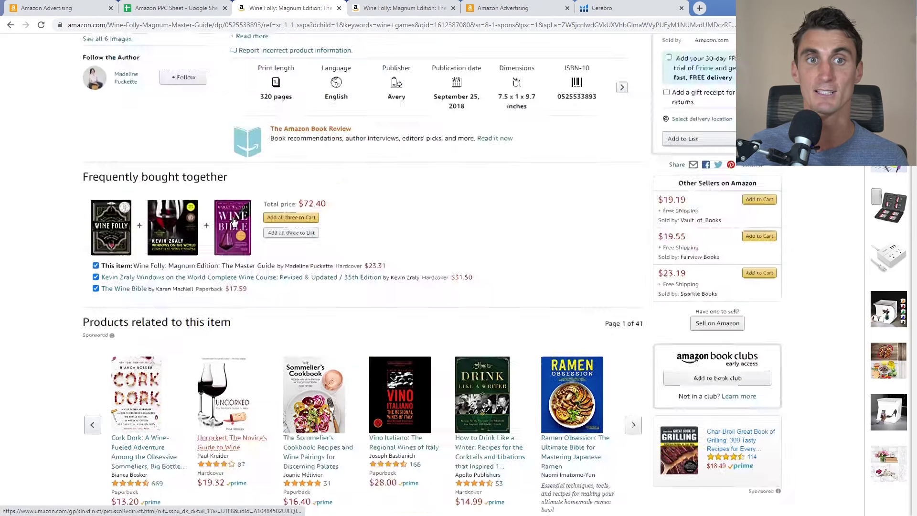
scroll(235, 221, up, 7)
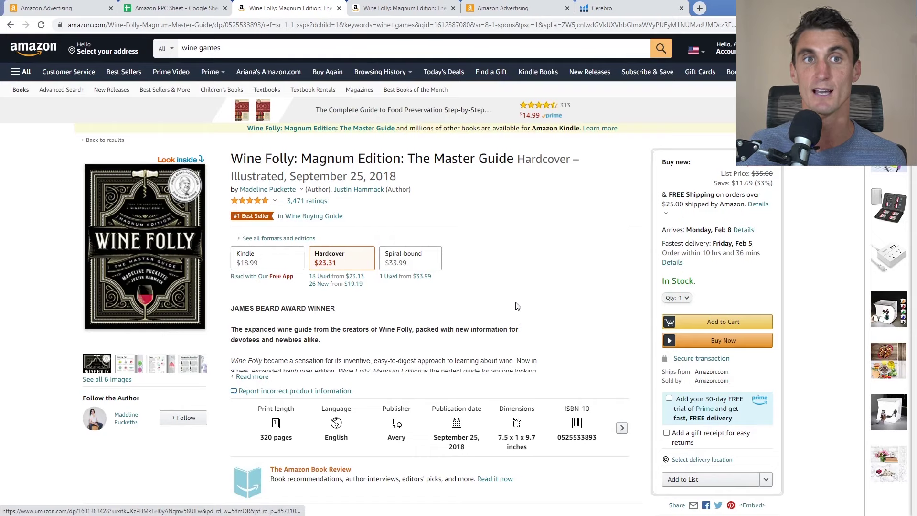
triple_click(265, 159)
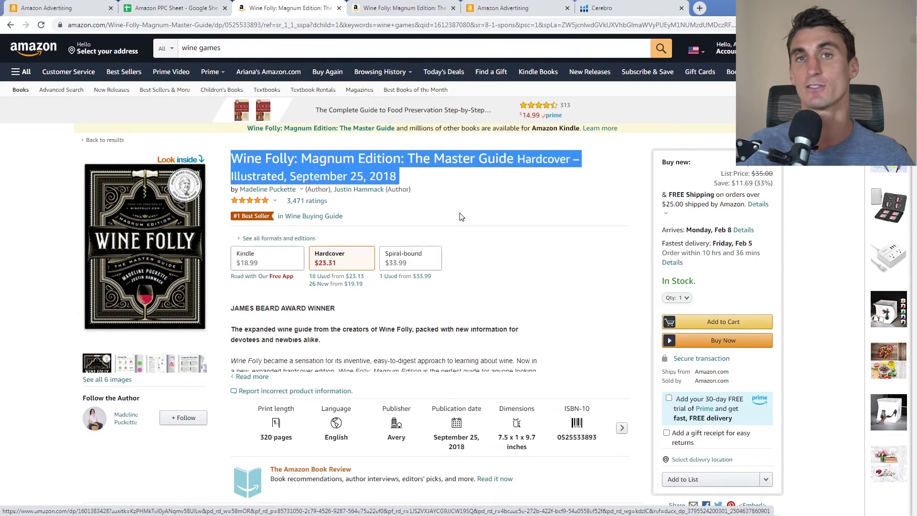
scroll(498, 204, down, 10)
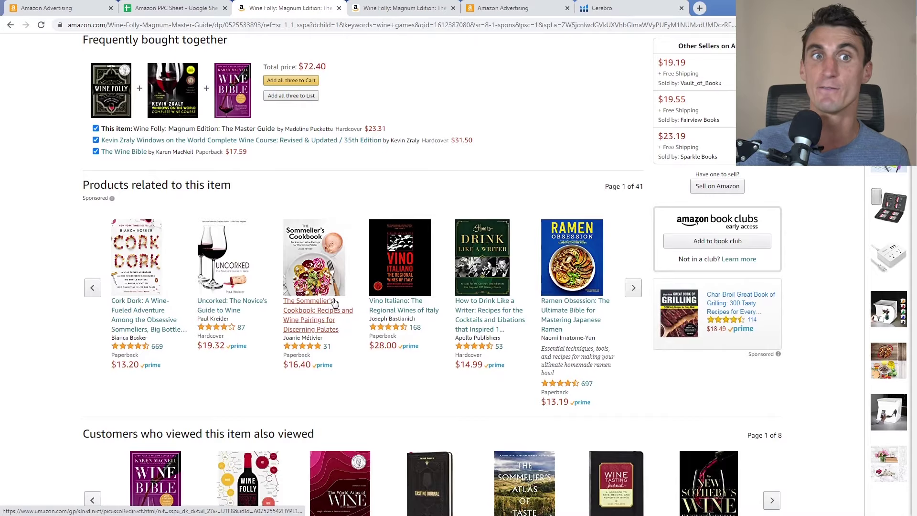
scroll(126, 241, up, 10)
scroll(125, 241, down, 7)
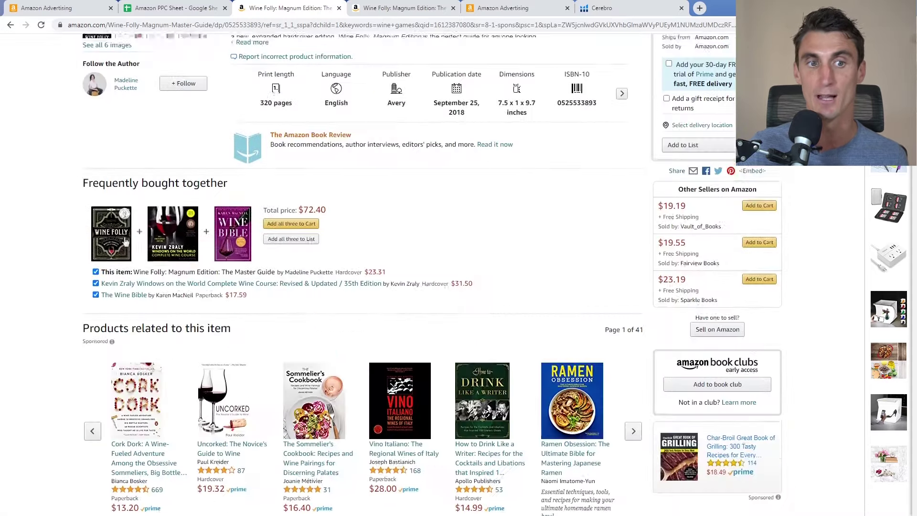
scroll(125, 241, down, 5)
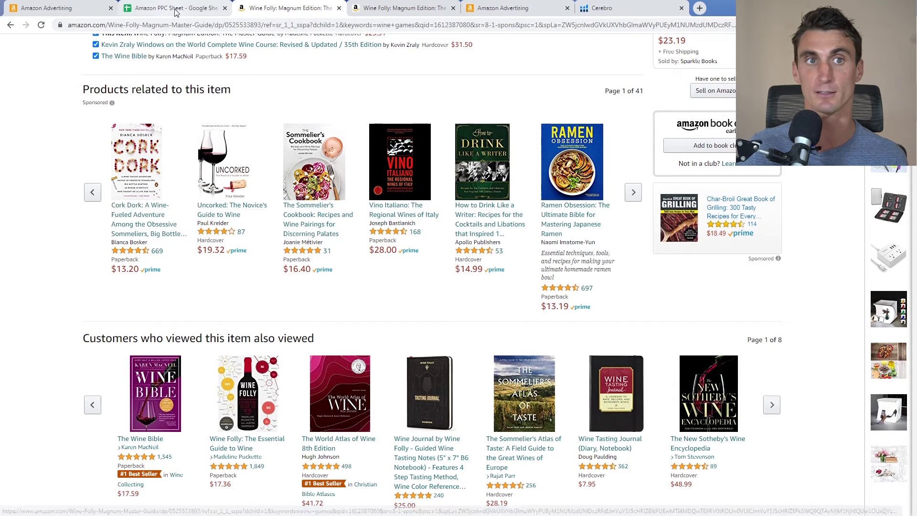
key(Home)
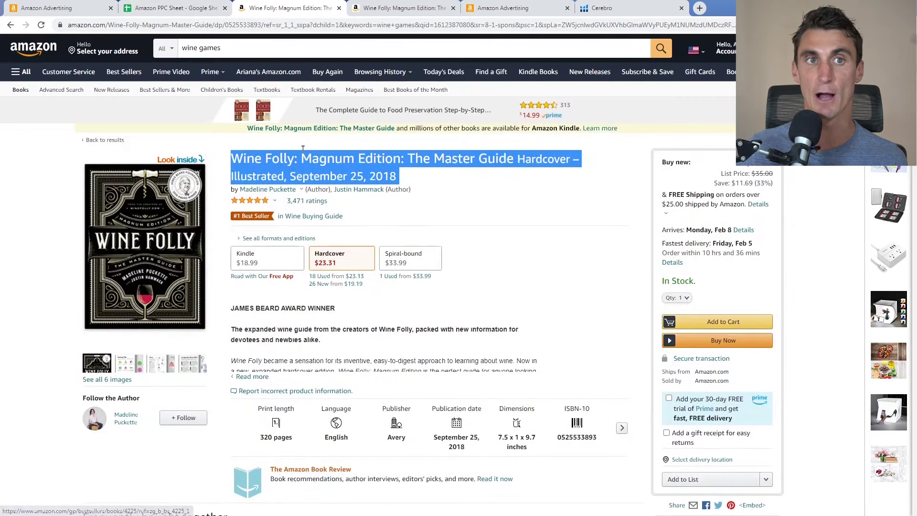
Step: In the campaign manager, pause the Other Keywords, Sponsored Products Keyword Targetting Compeitors Keywords and Sponsored Products Related Products campaigns
click(56, 5)
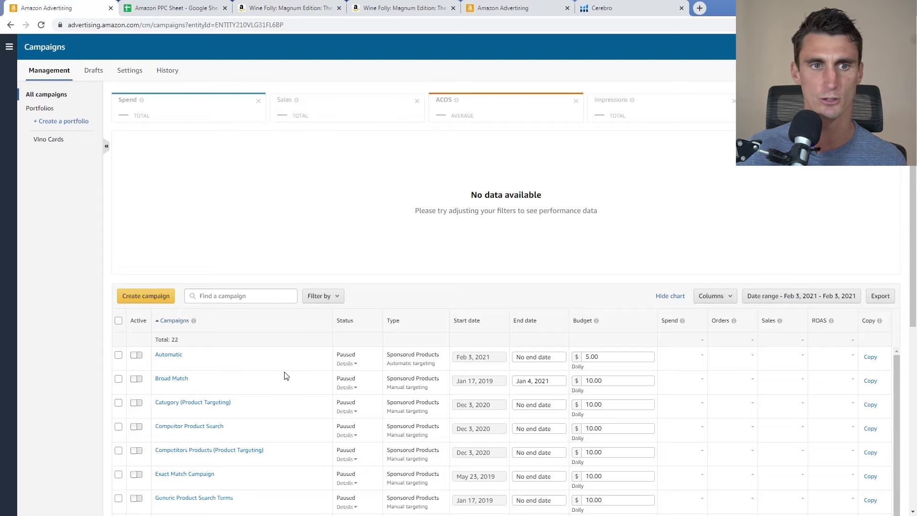
scroll(281, 365, down, 3)
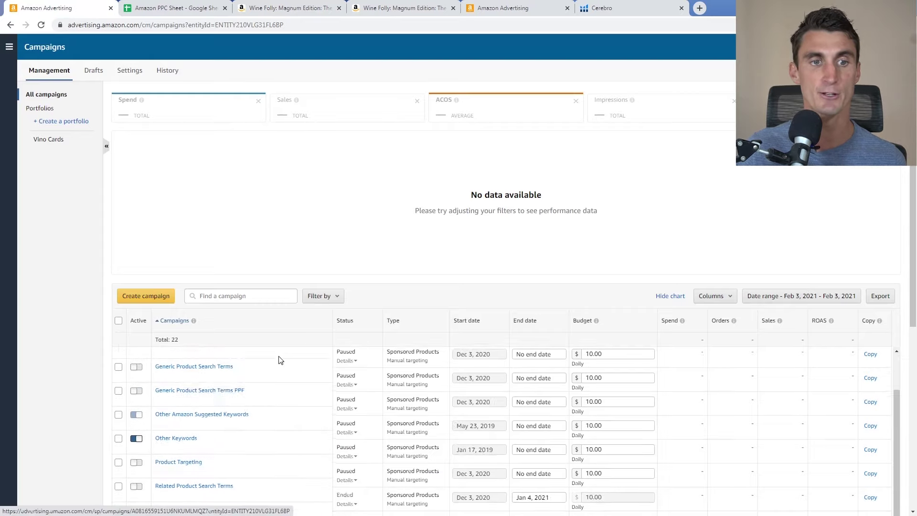
click(136, 426)
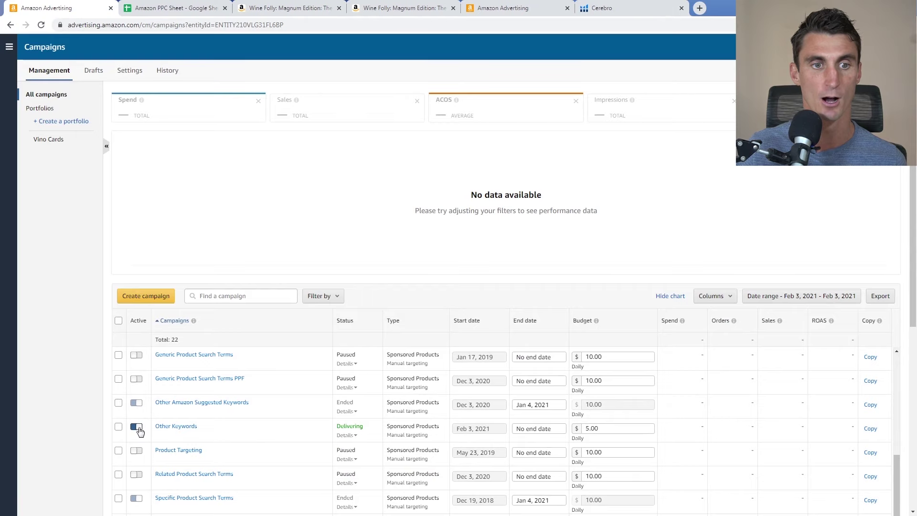
scroll(140, 471, down, 3)
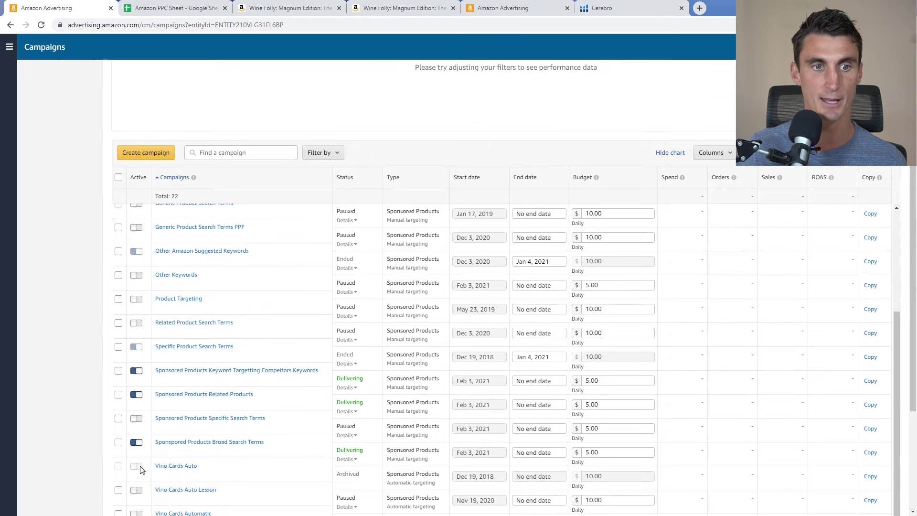
click(136, 371)
click(137, 394)
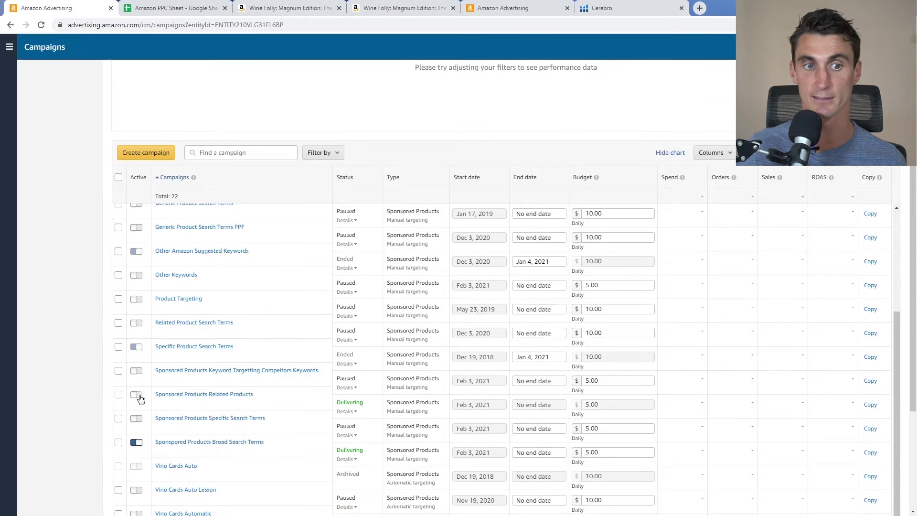
Step: Sort the campaigns by type and look through the automatic and manual targeting campaigns
scroll(403, 273, up, 10)
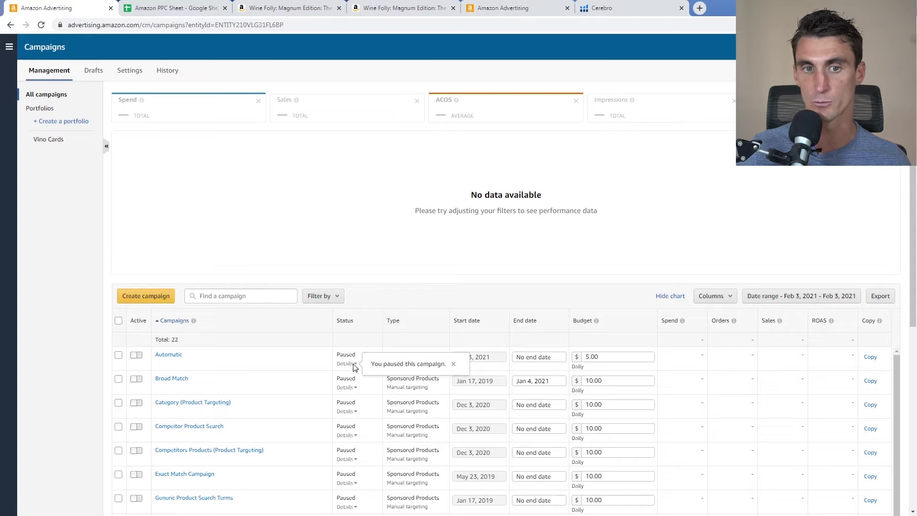
click(395, 322)
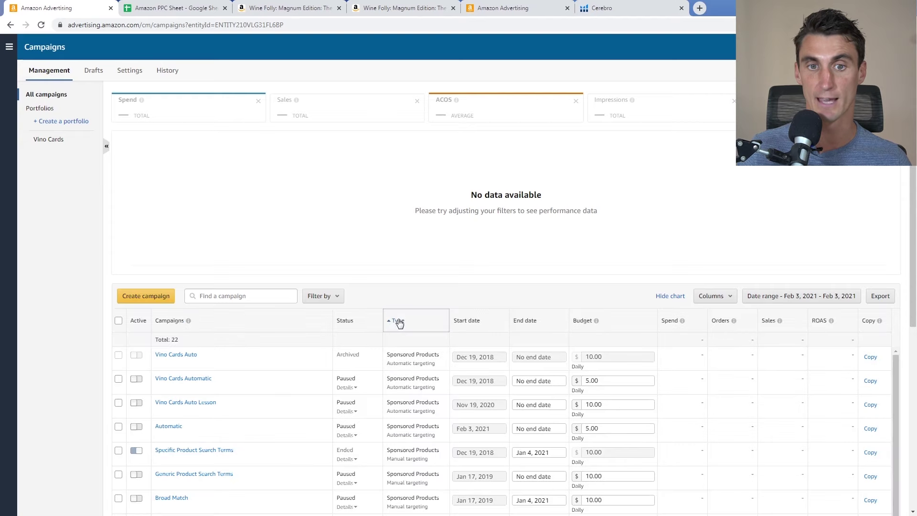
triple_click(403, 354)
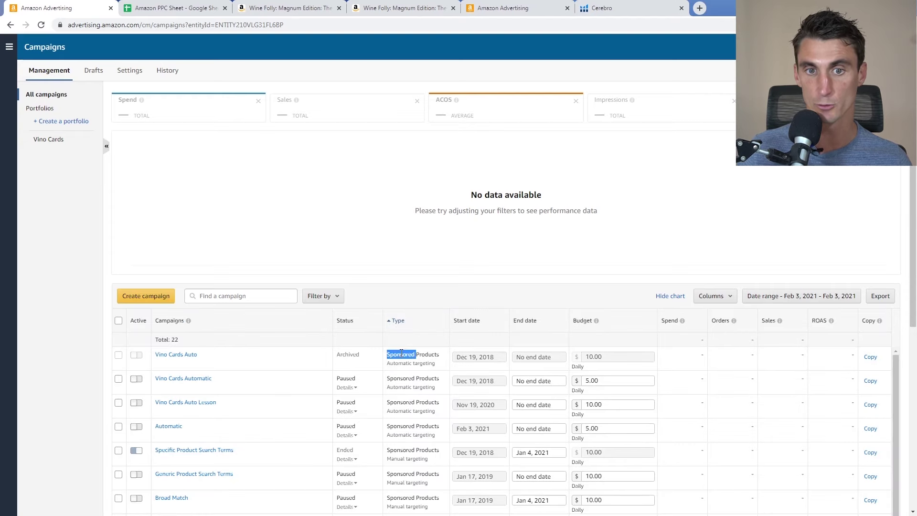
drag(403, 365, 404, 370)
scroll(406, 382, down, 2)
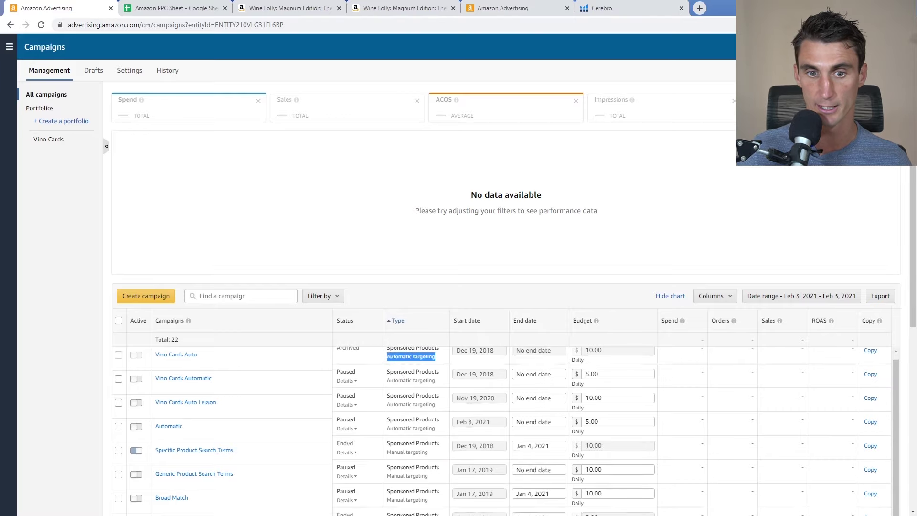
scroll(410, 435, down, 6)
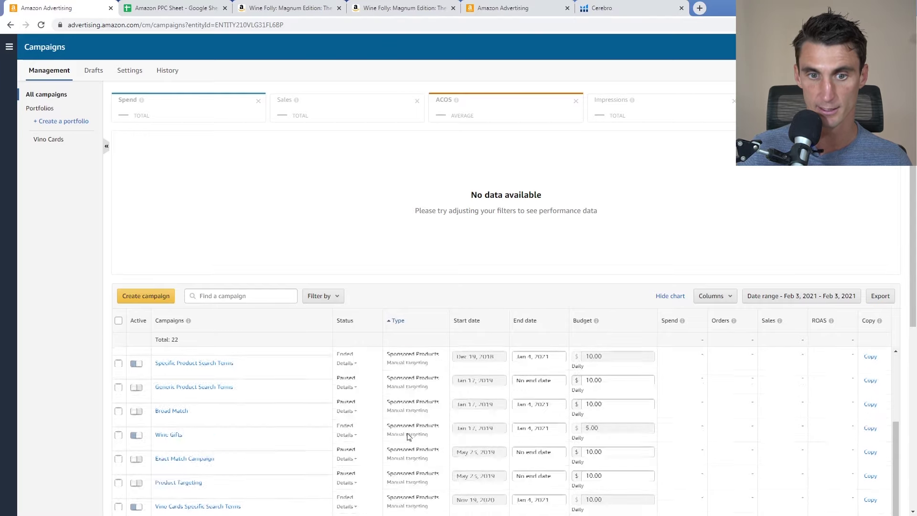
scroll(409, 436, down, 3)
scroll(407, 436, up, 6)
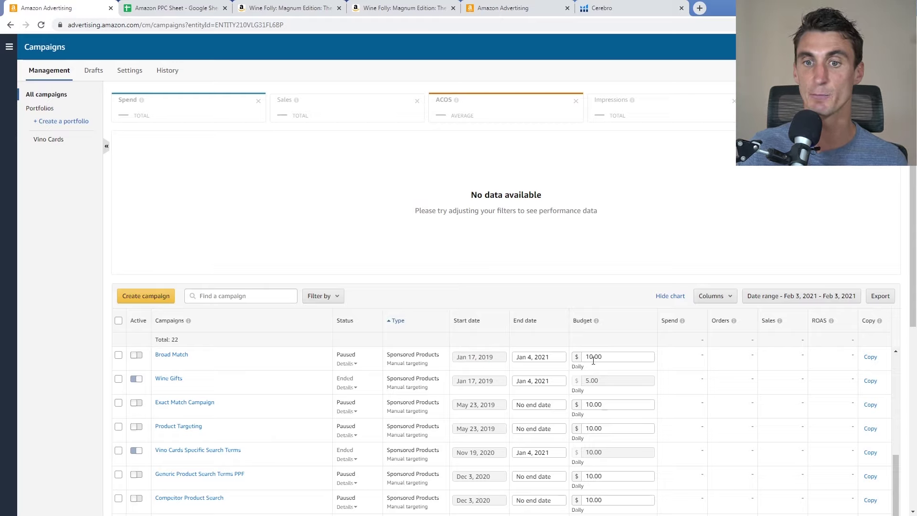
Step: Set the campaign date range to Lifetime and review the total spend, sales, ROAS and orders
click(783, 296)
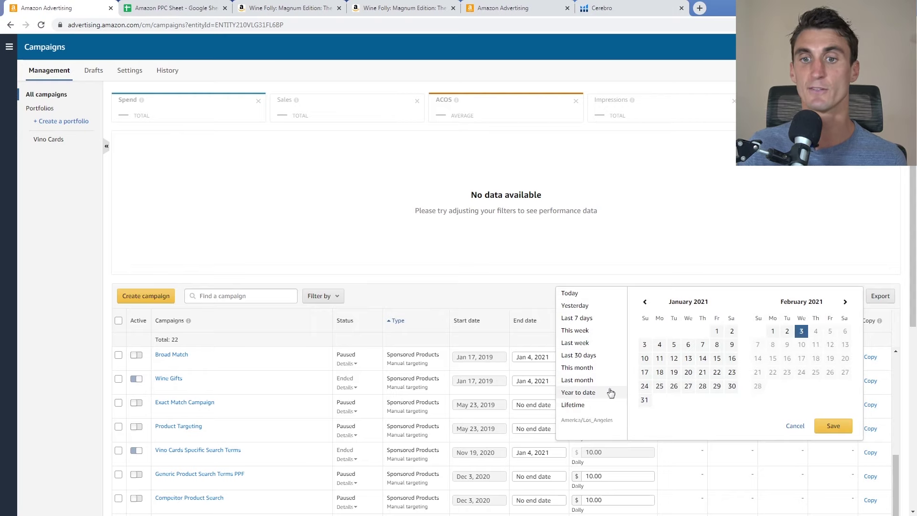
click(595, 404)
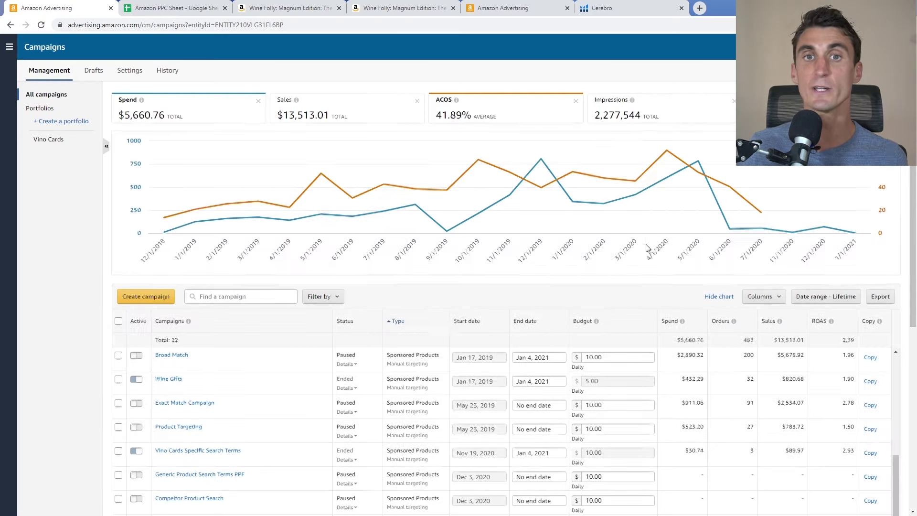
triple_click(695, 341)
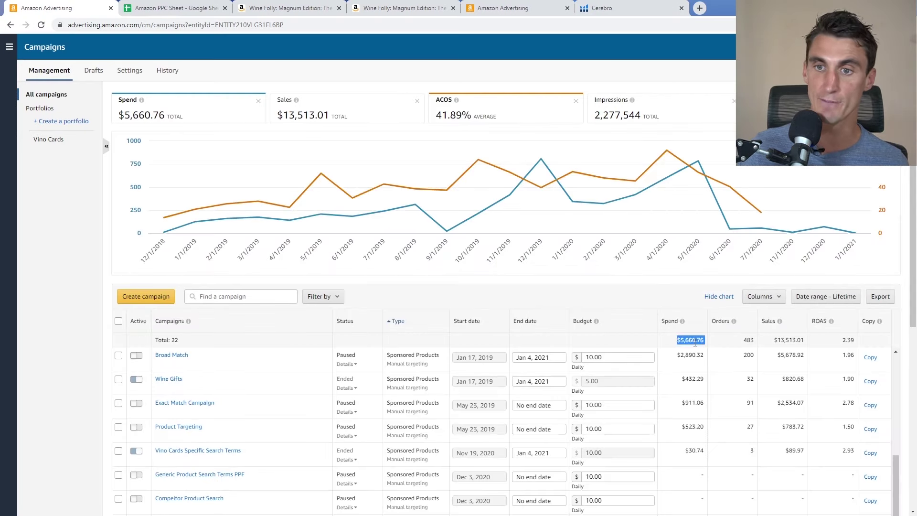
triple_click(781, 340)
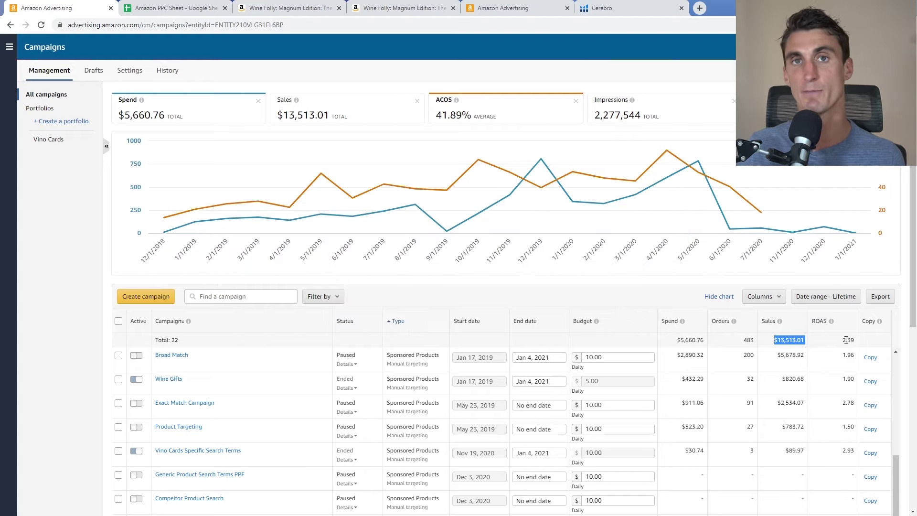
double_click(847, 340)
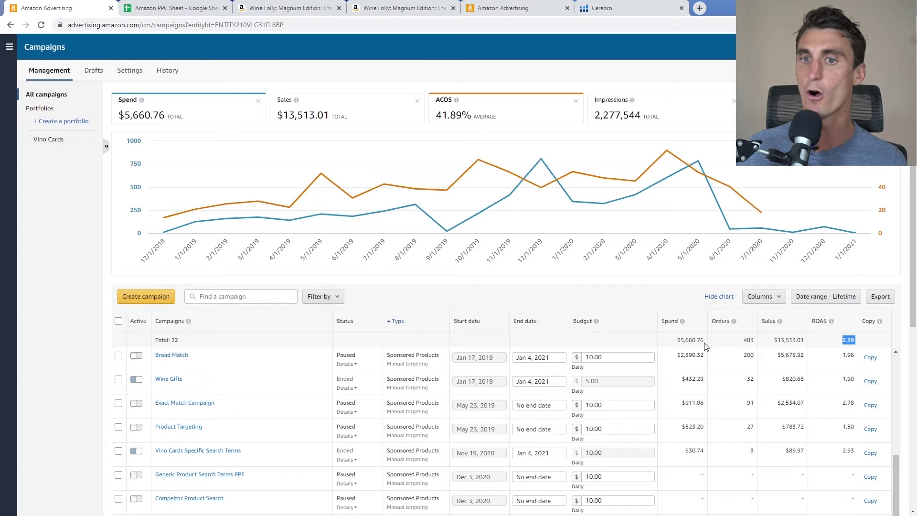
double_click(746, 341)
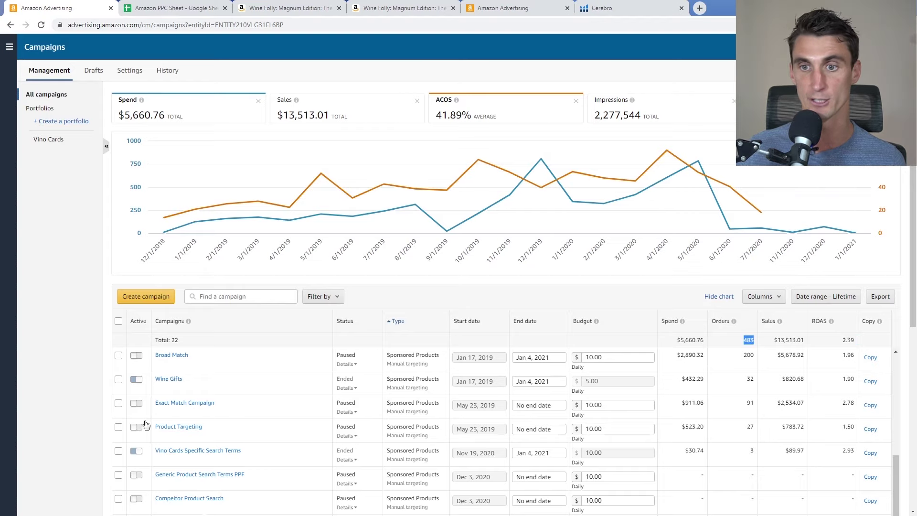
Step: Sort the campaigns by ROAS from highest to lowest
click(822, 322)
click(827, 324)
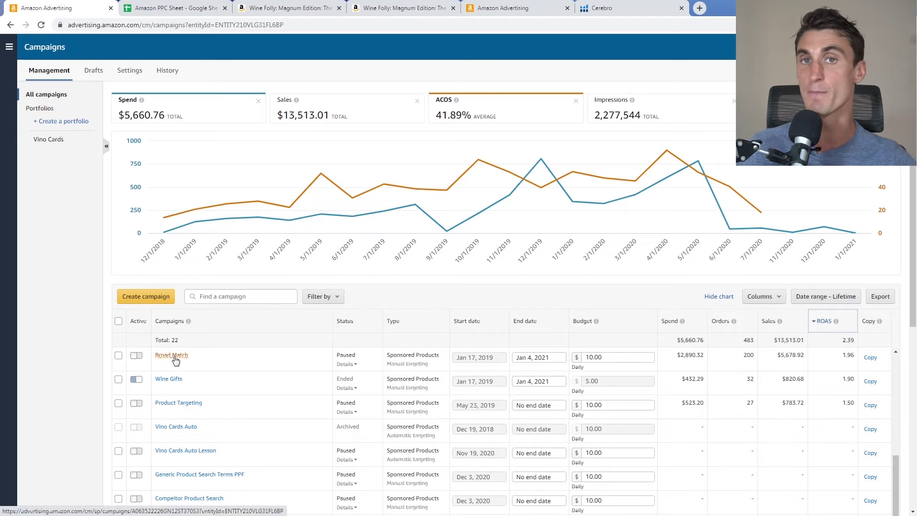
scroll(176, 364, up, 3)
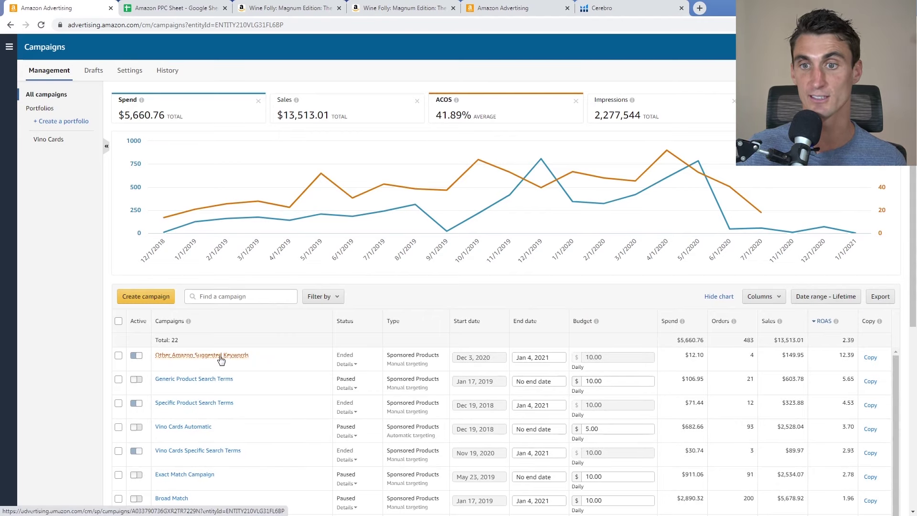
Step: Review the ROAS, spend and sales of Other Amazon Suggested Keywords, plus the spend and sales of Generic Product Search Terms
double_click(846, 355)
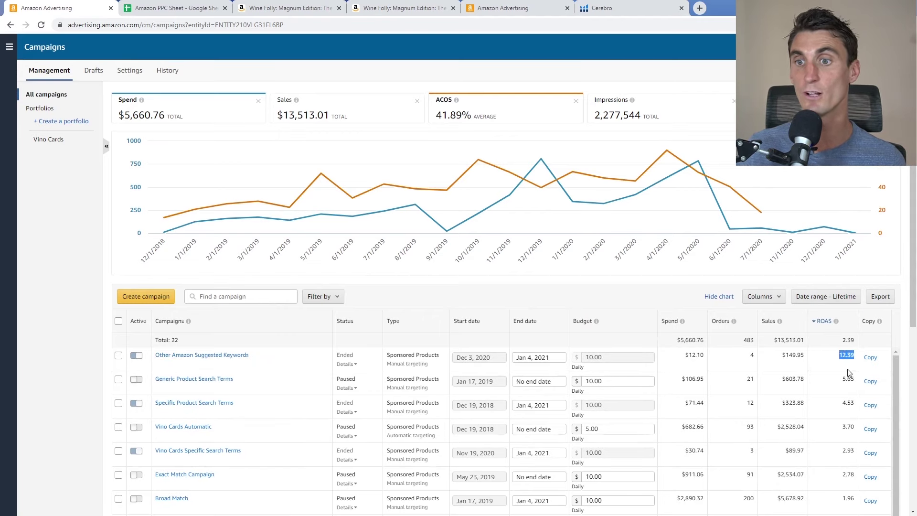
mouse_move(827, 323)
click(691, 375)
double_click(693, 355)
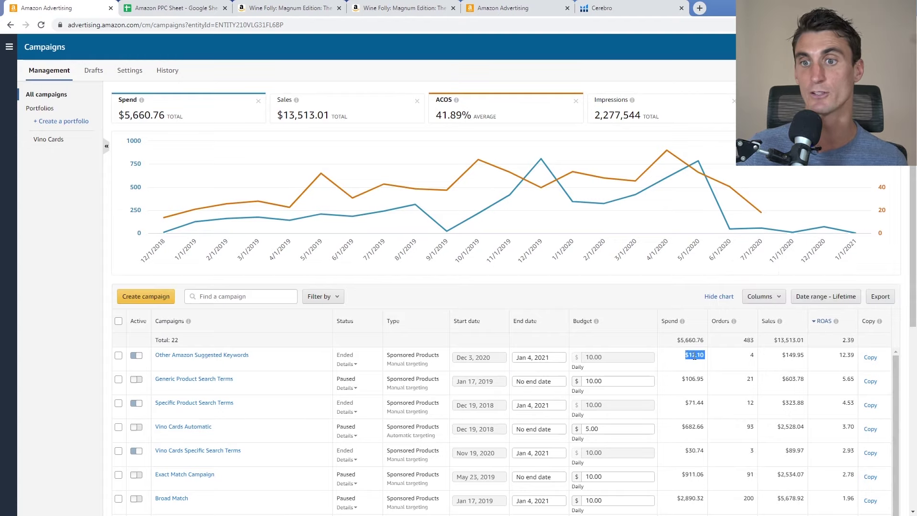
double_click(790, 354)
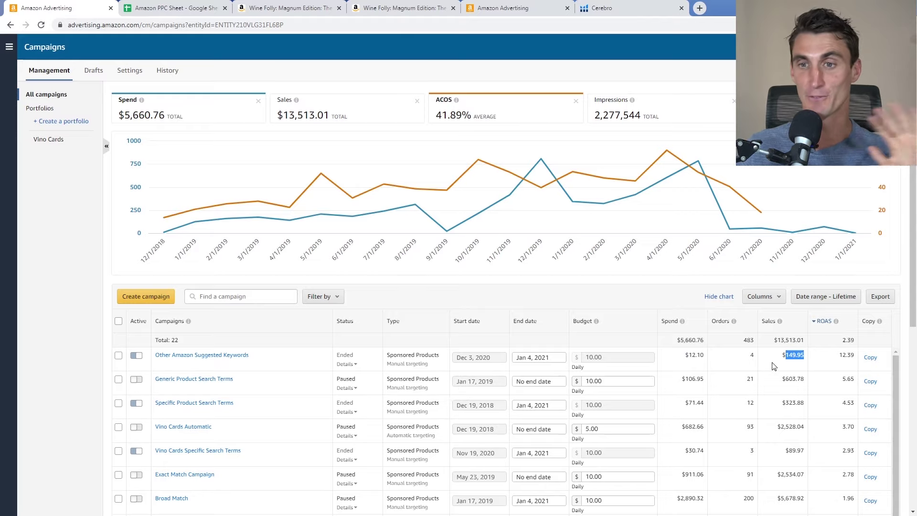
double_click(692, 356)
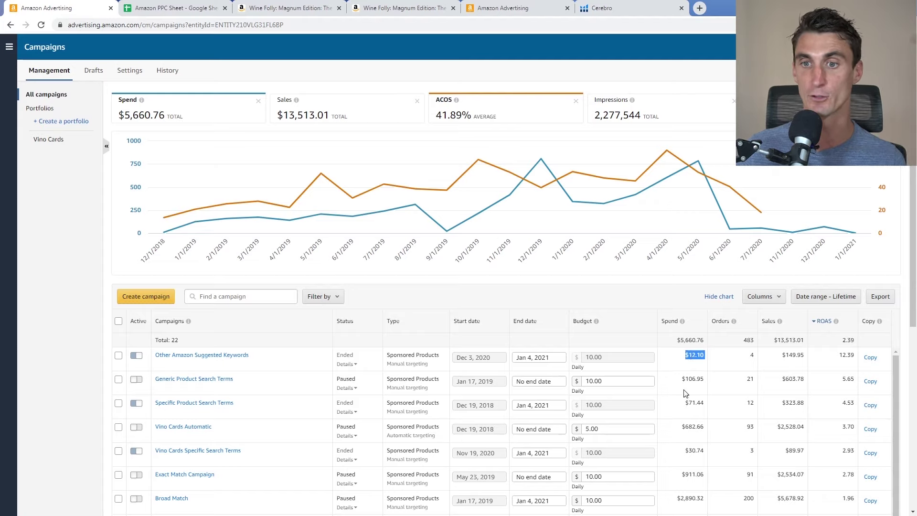
double_click(689, 379)
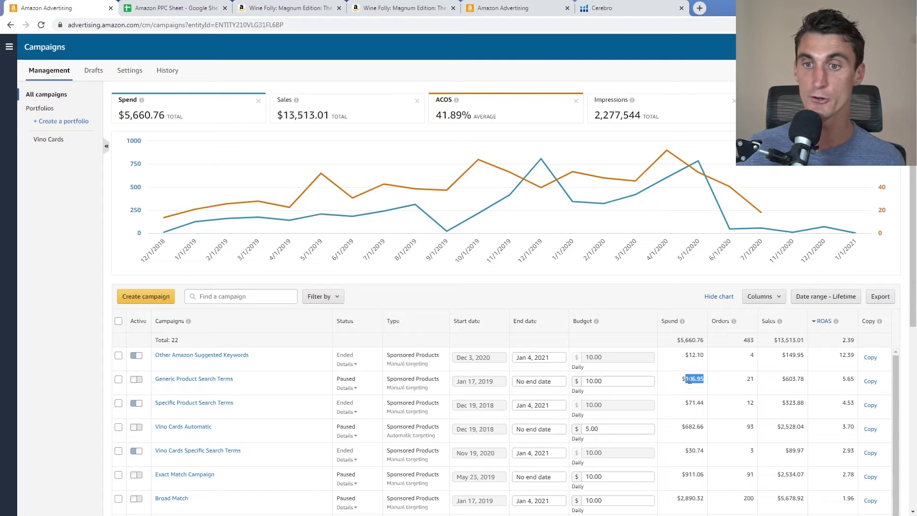
triple_click(794, 379)
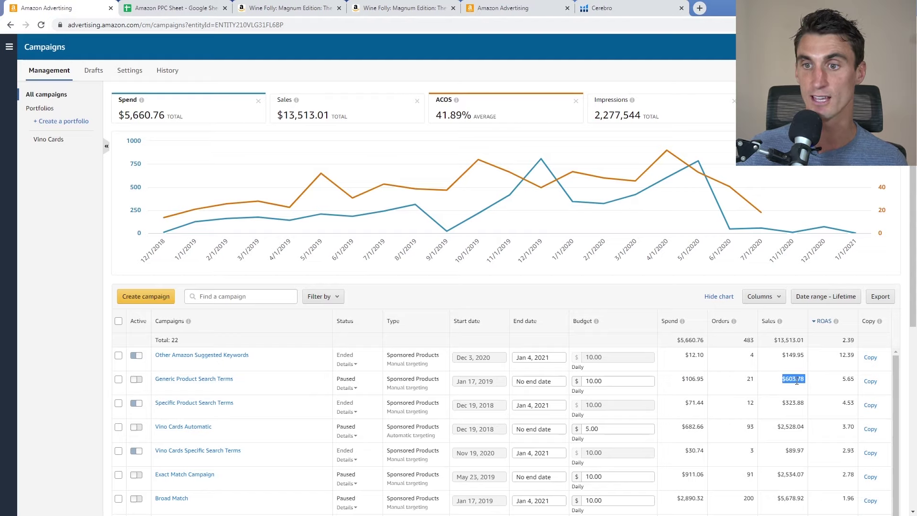
Step: Compare the ROAS of the remaining campaigns in the sorted list, including the sales of the Product Targeting campaign
click(845, 382)
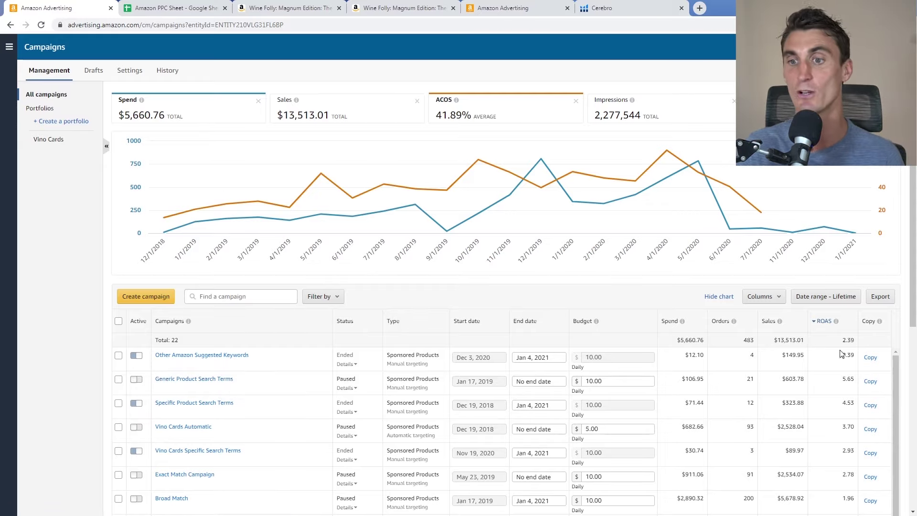
scroll(826, 358, down, 2)
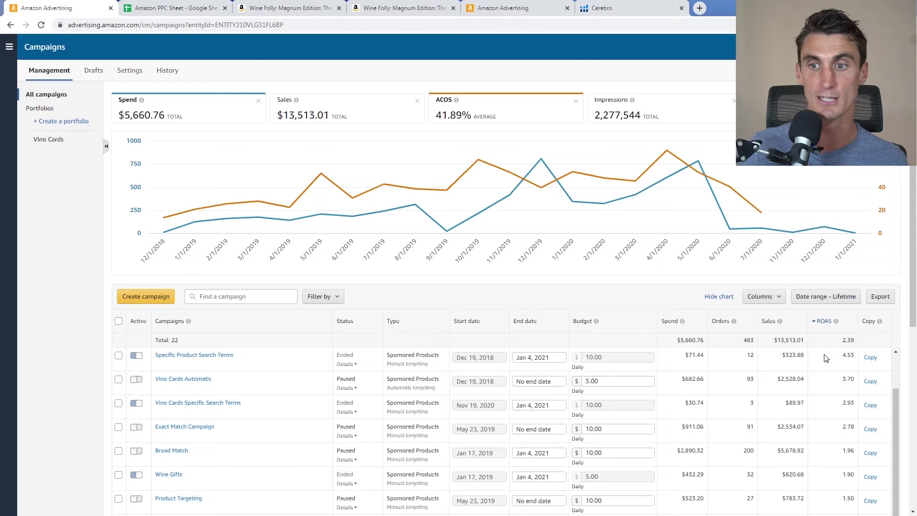
scroll(828, 378, down, 2)
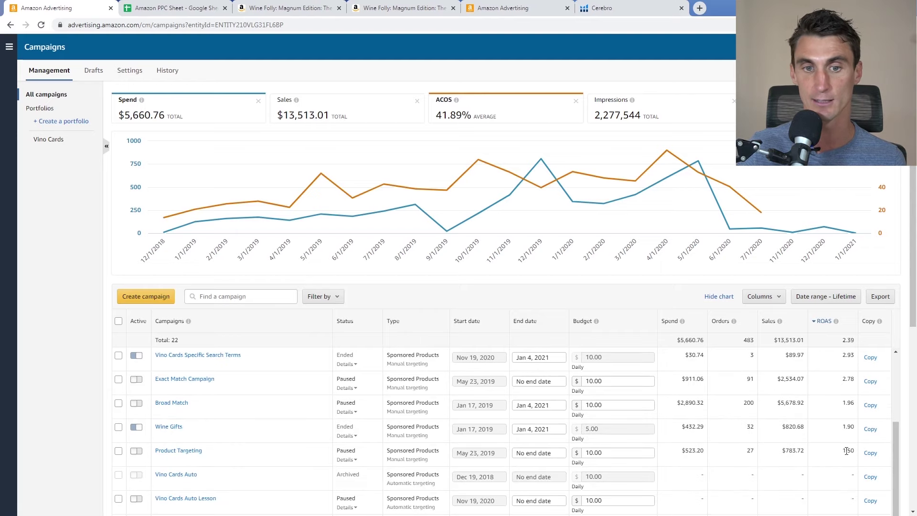
scroll(853, 460, up, 2)
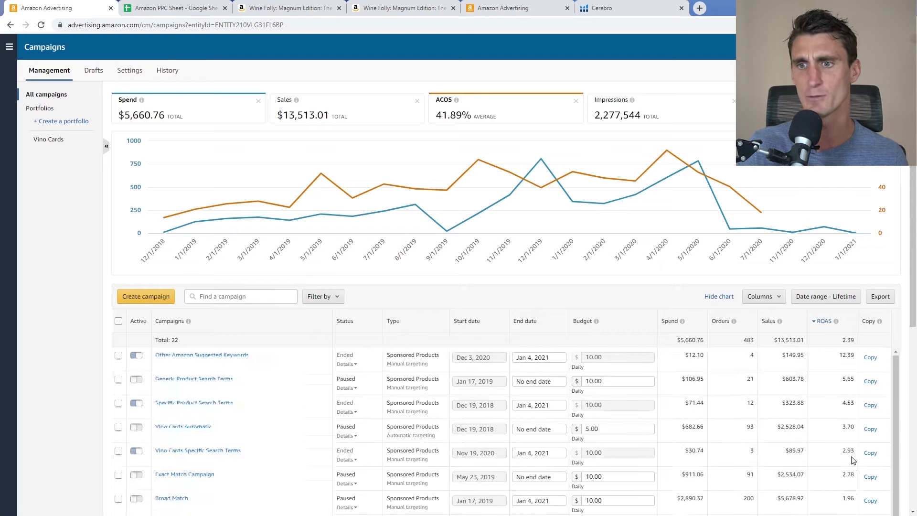
scroll(841, 444, down, 3)
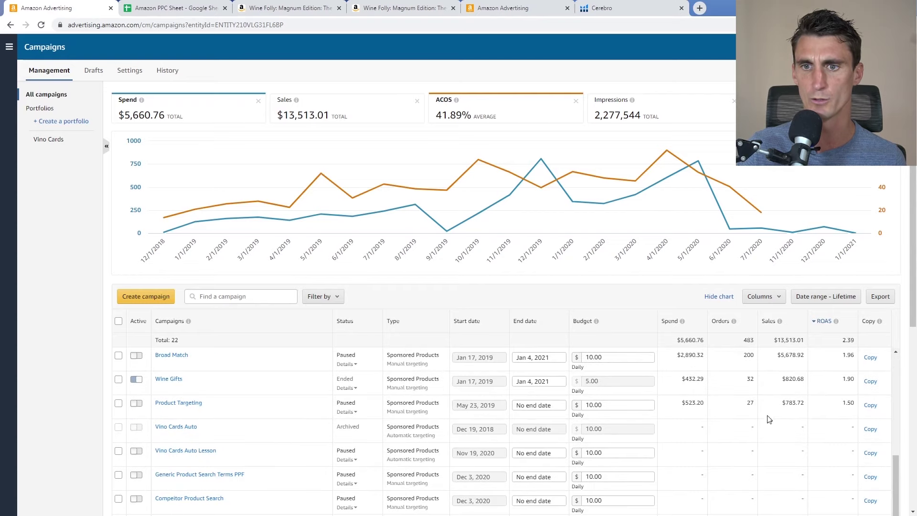
double_click(792, 402)
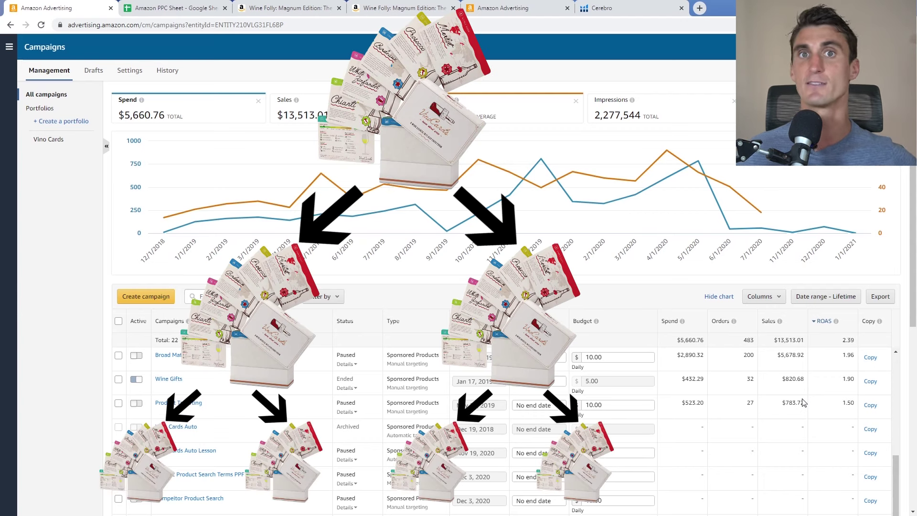
drag(781, 402, 807, 409)
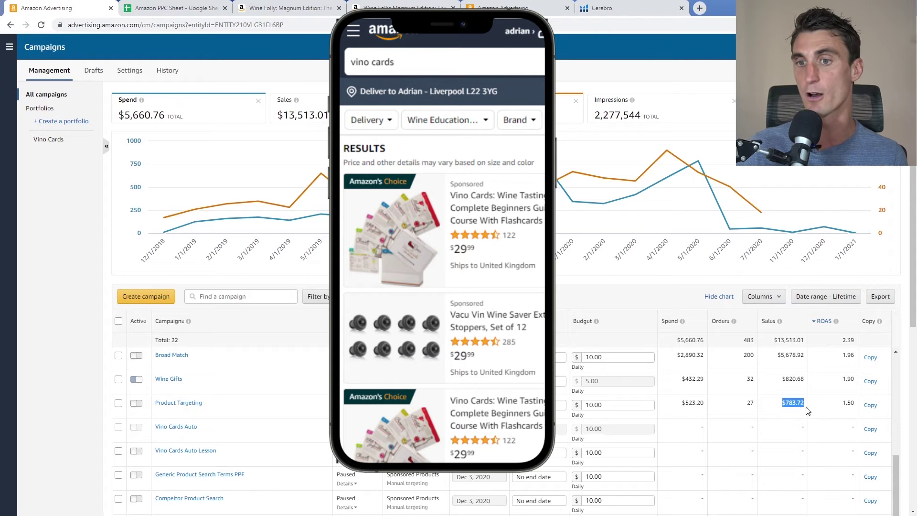
click(271, 405)
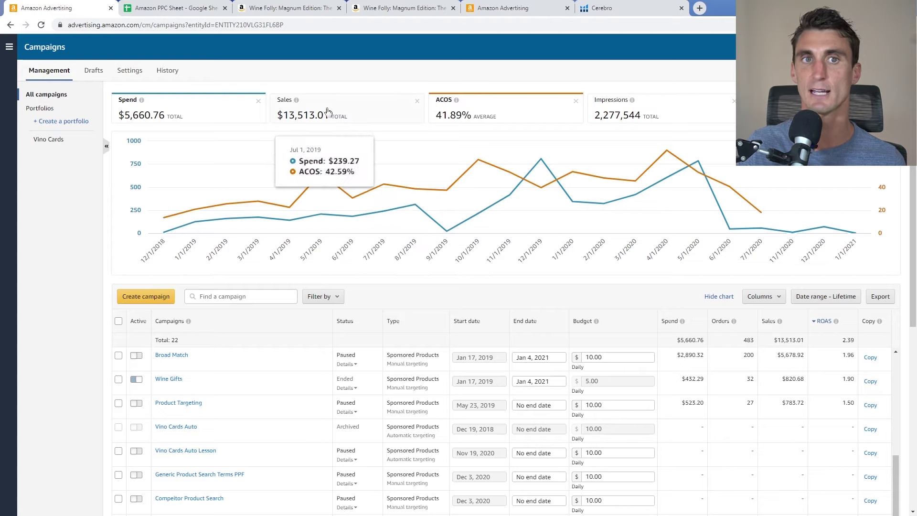
Step: Switch to the Wine Folly book listing on Amazon and examine the sponsored products related to it
click(308, 10)
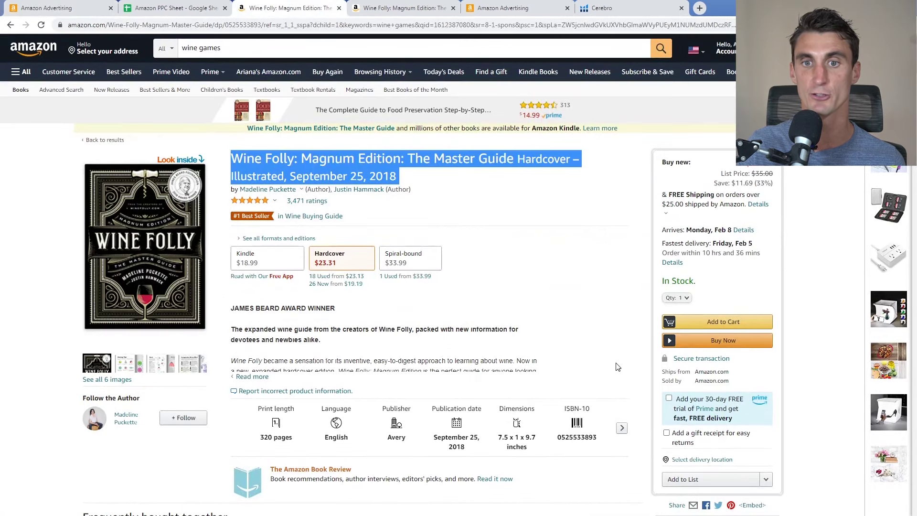
scroll(614, 364, down, 10)
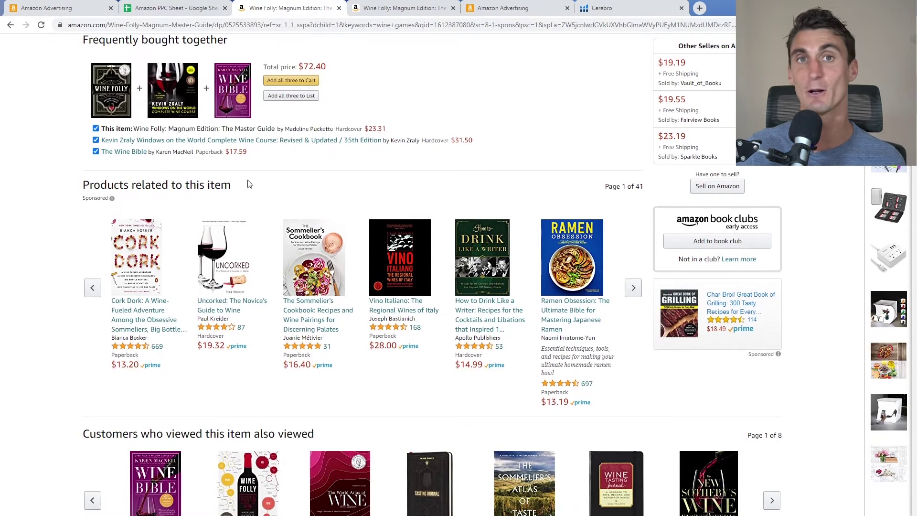
scroll(428, 287, up, 10)
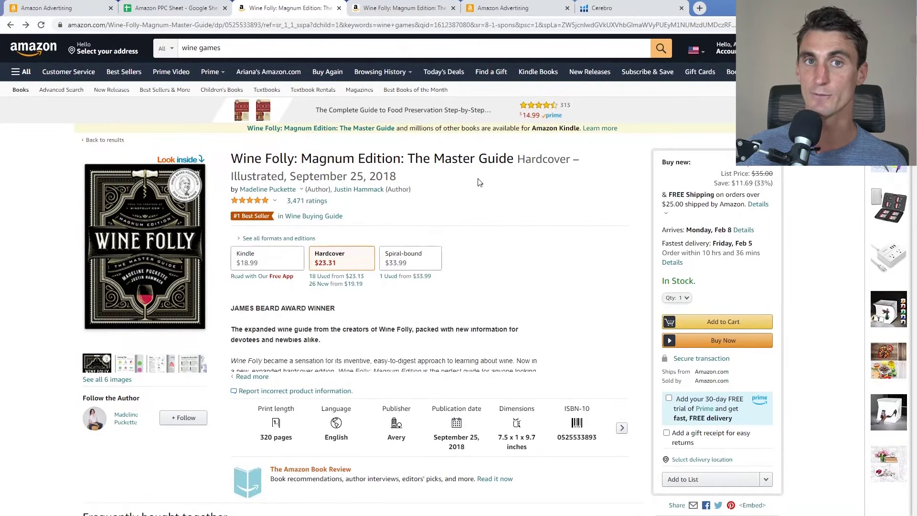
Step: Search Amazon for wine games and check the competitor keywords in the Amazon PPC Sheet
click(329, 50)
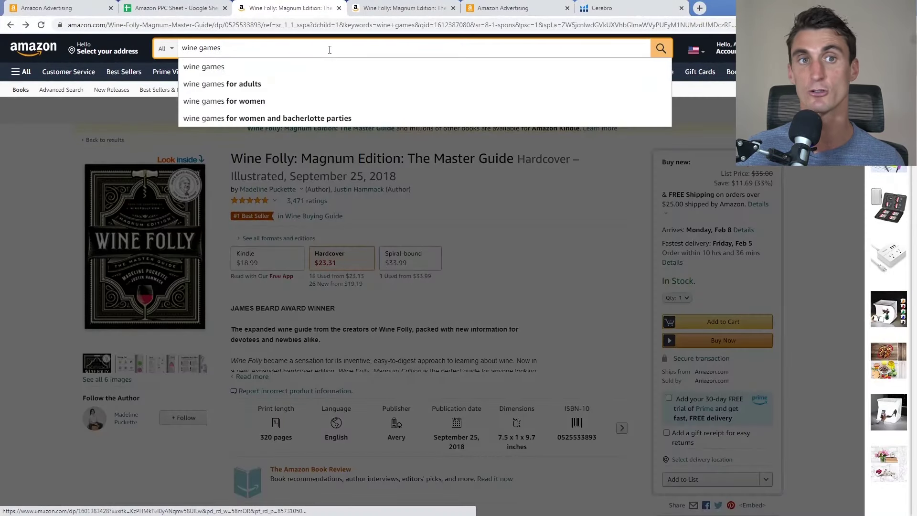
key(Return)
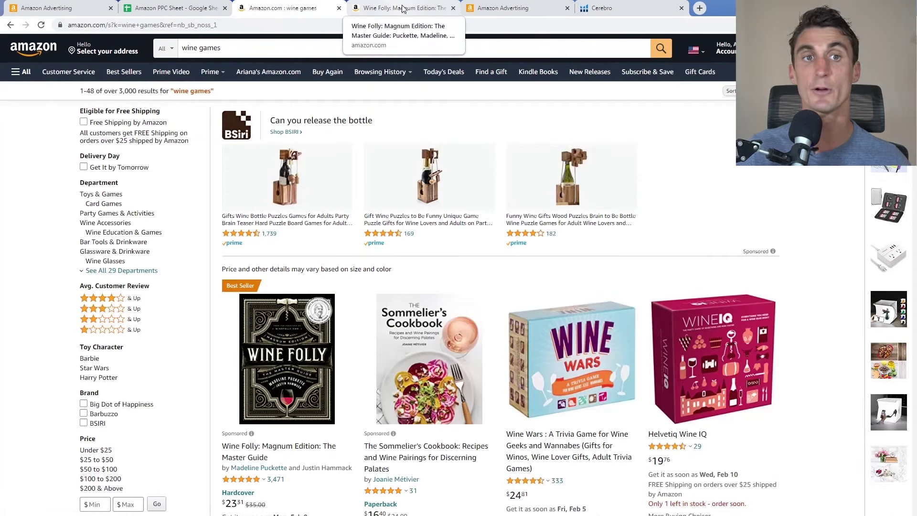
click(172, 7)
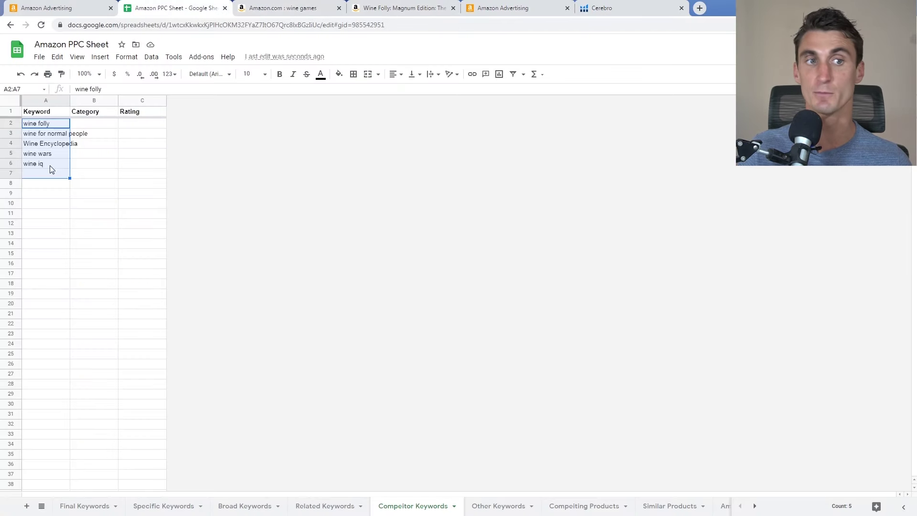
click(52, 166)
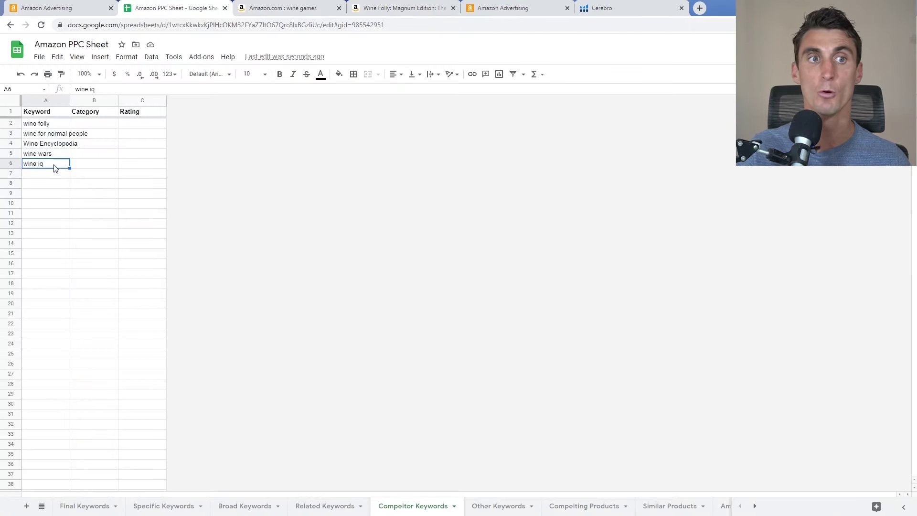
click(284, 6)
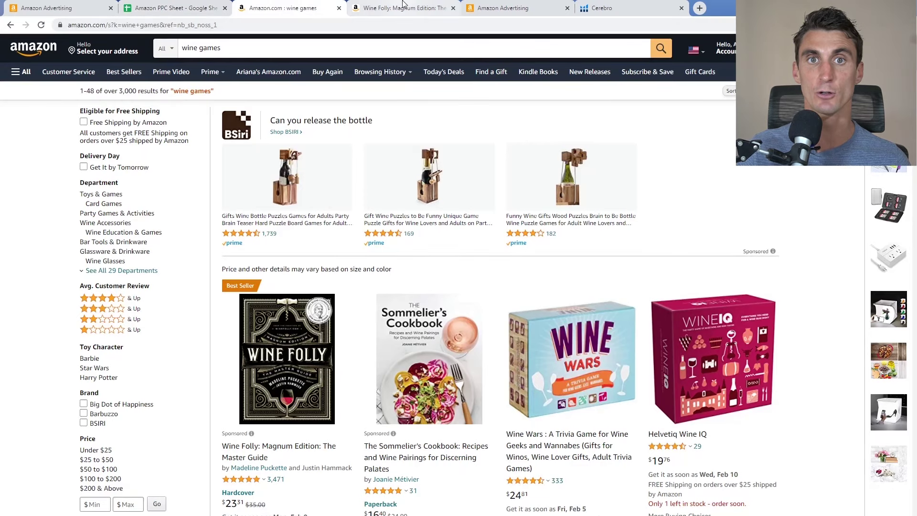
click(305, 378)
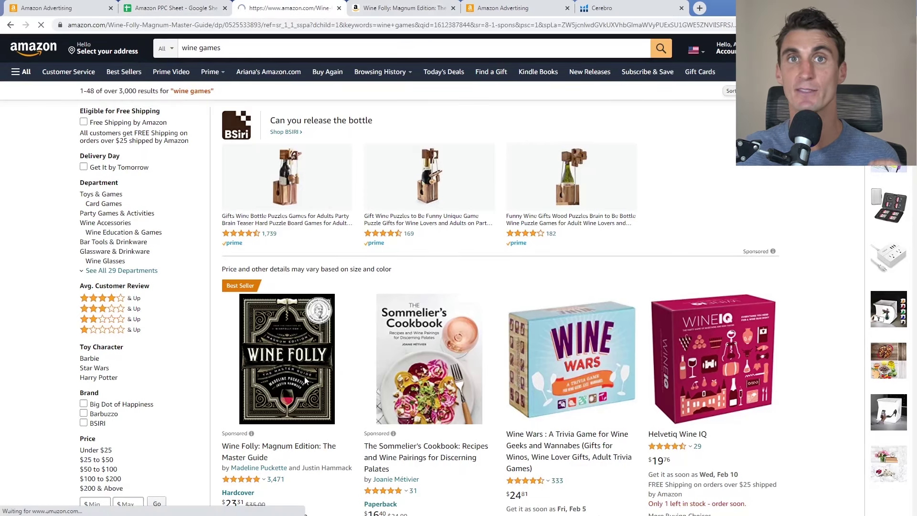
double_click(280, 25)
key(ctrl+c)
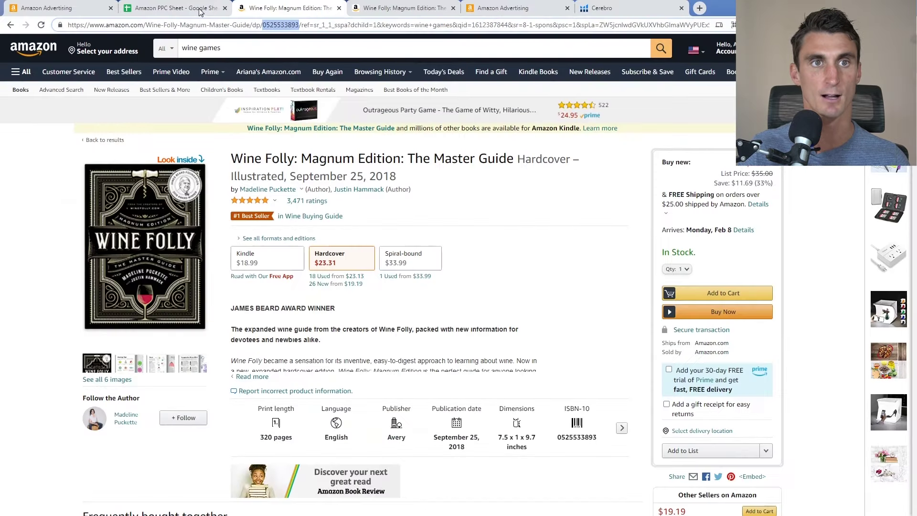
click(200, 10)
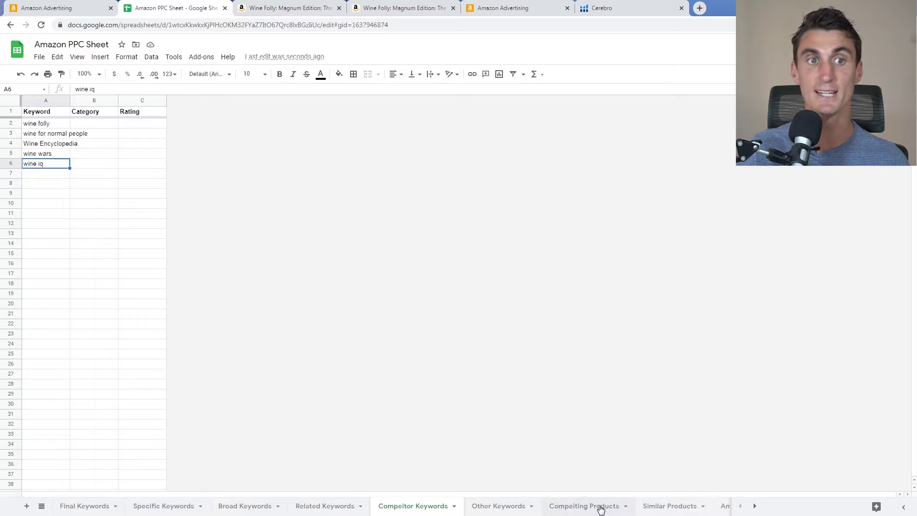
click(601, 509)
click(46, 126)
key(ctrl+v)
click(99, 125)
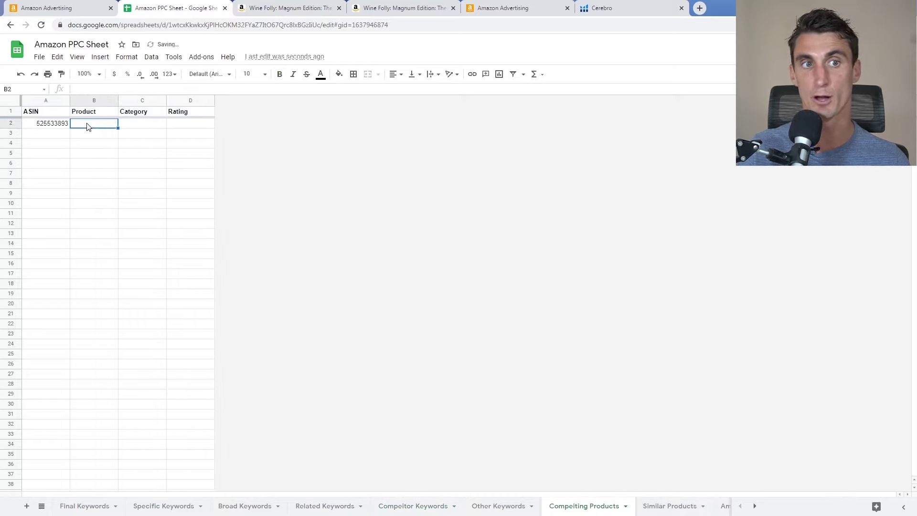
click(197, 127)
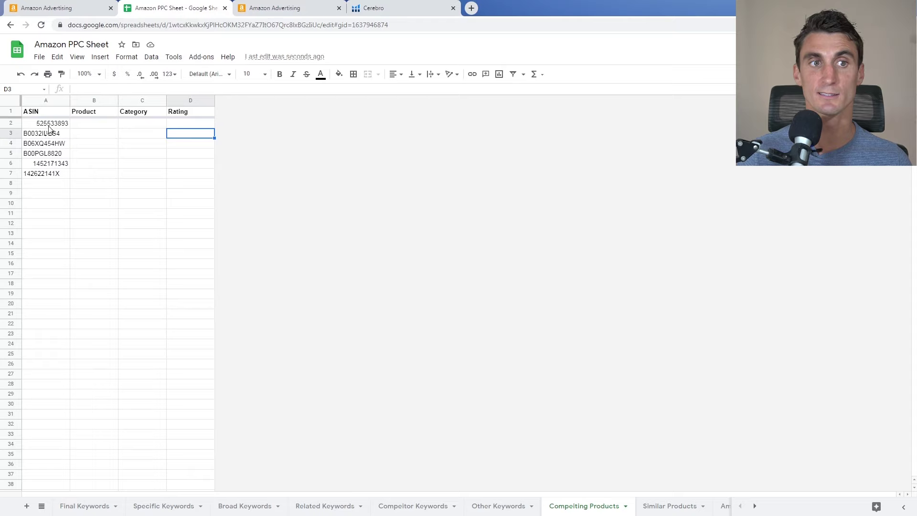
Step: Copy the competing product ASINs in A2:A7 and start a new campaign from the Amazon Advertising campaign manager
drag(49, 126, 55, 176)
key(ctrl+c)
click(275, 8)
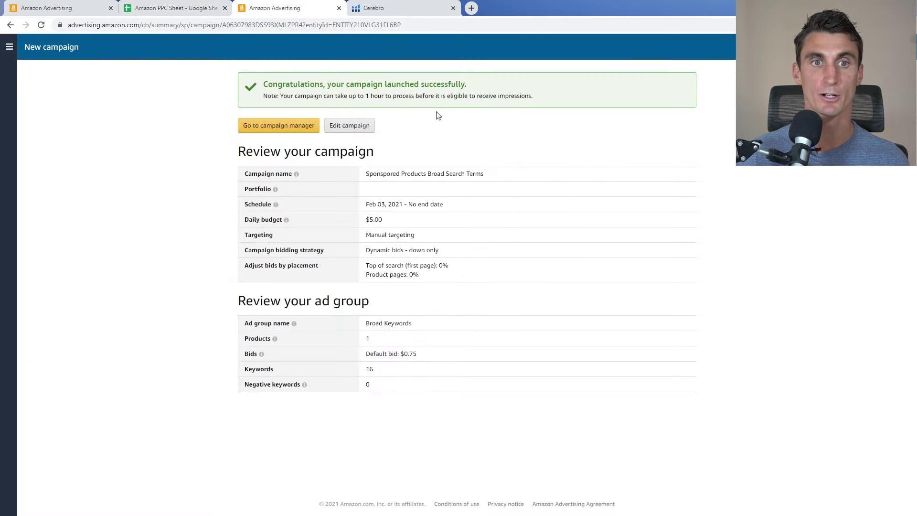
click(284, 129)
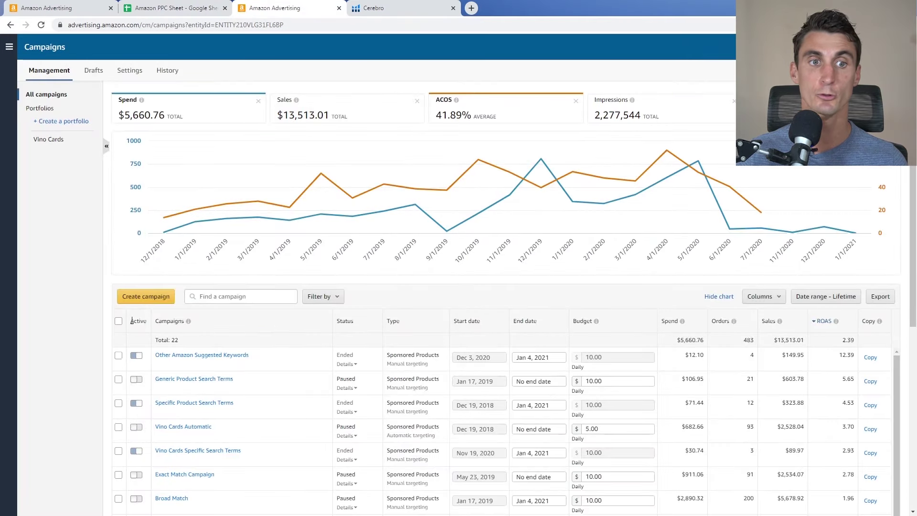
click(147, 297)
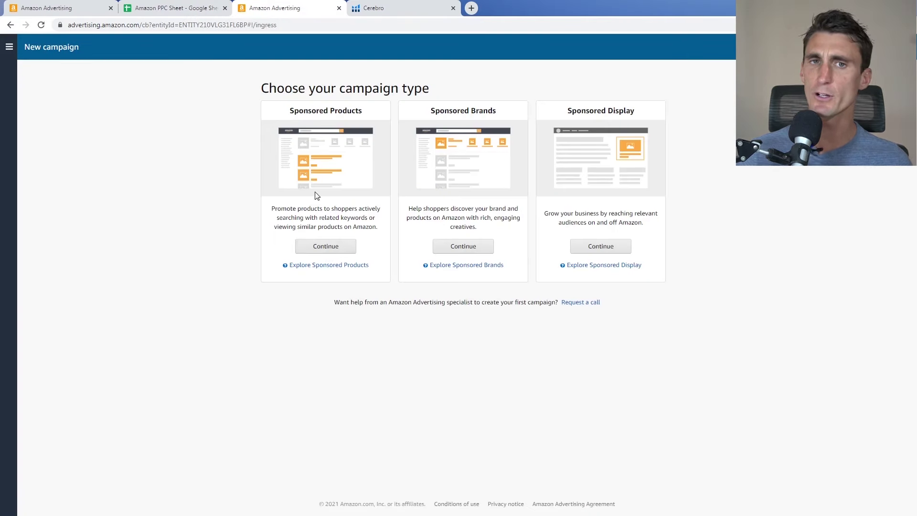
Step: Review the Sponsored Brands and Sponsored Display campaign types and the example ad on the Performance Nut Butter listing
double_click(458, 113)
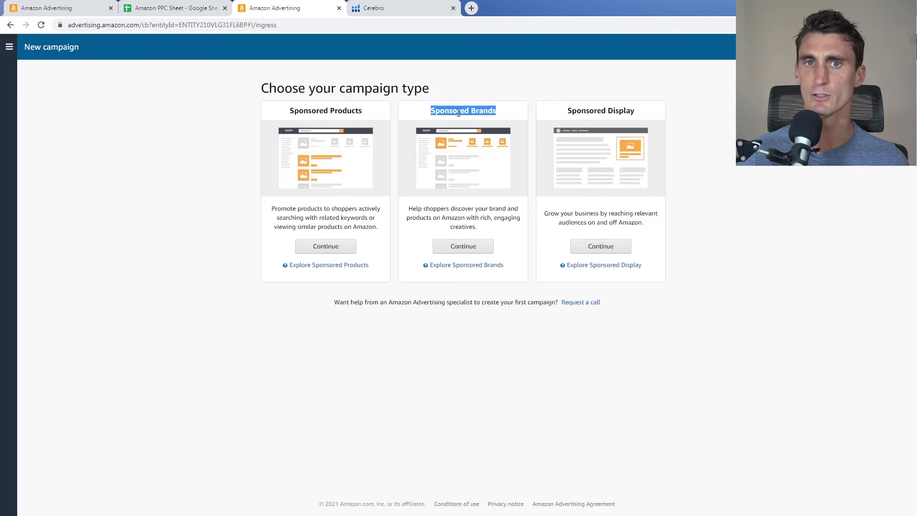
triple_click(608, 110)
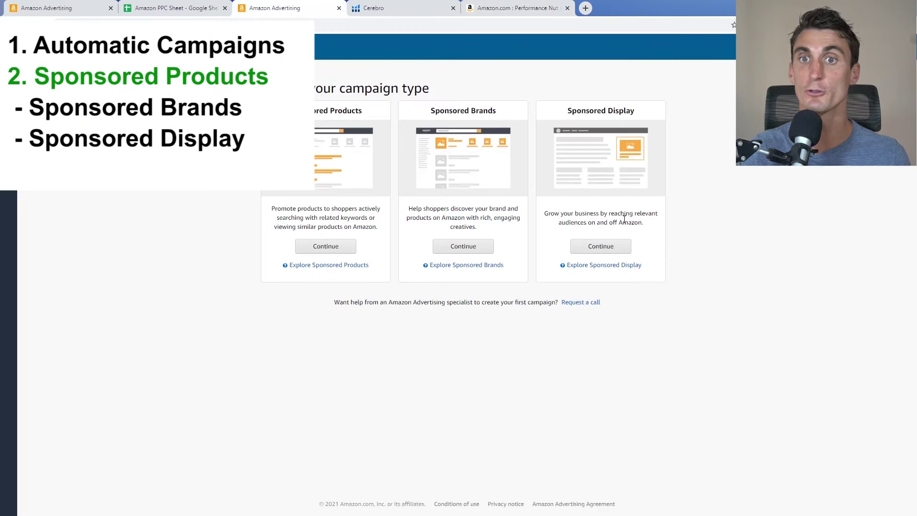
click(535, 5)
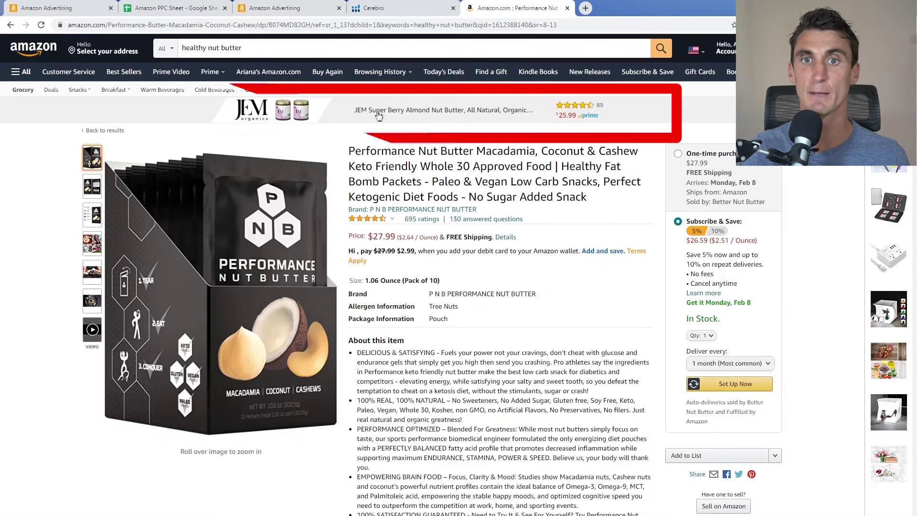
click(266, 3)
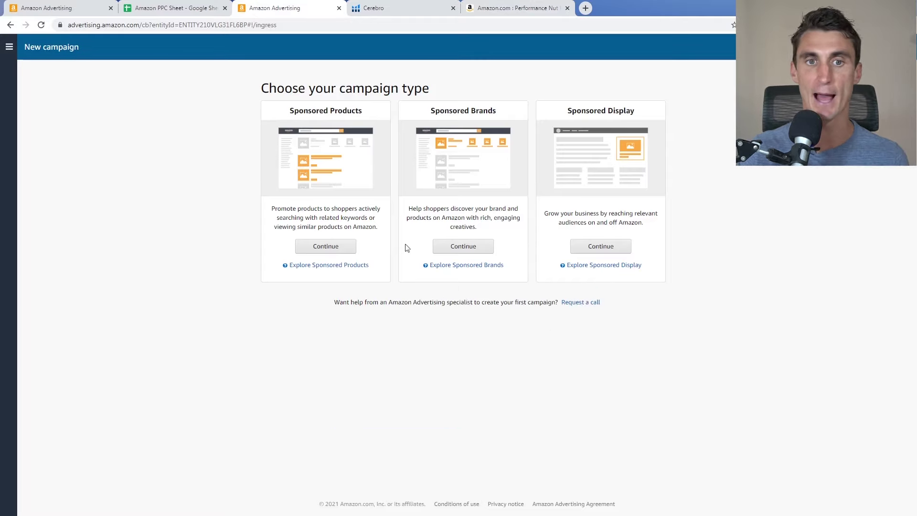
Step: Set up a Sponsored Products campaign named for competitor product targeting, with a $5 daily budget and manual targeting
click(322, 248)
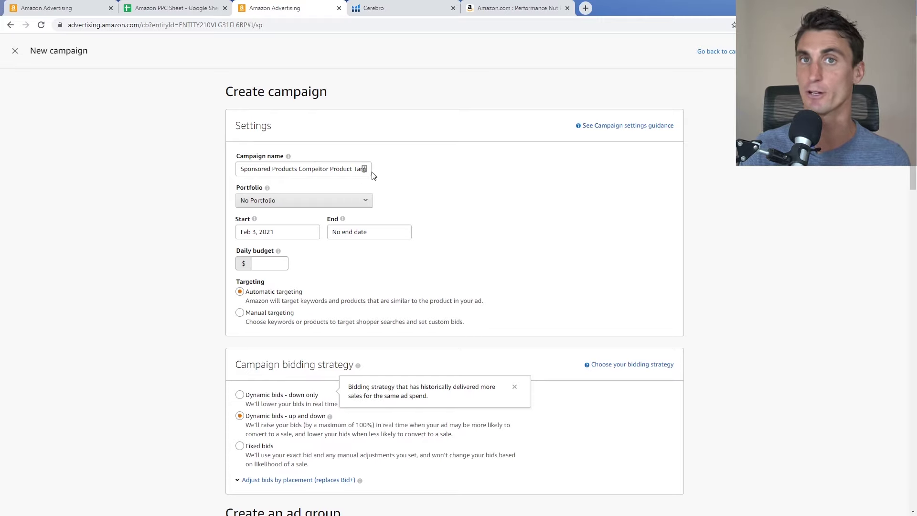
click(271, 260)
text(5)
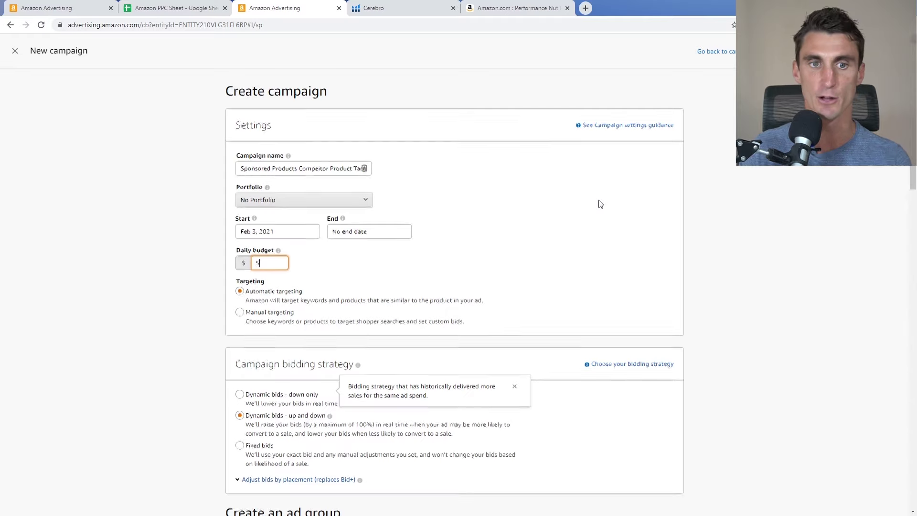
scroll(597, 205, down, 2)
click(291, 219)
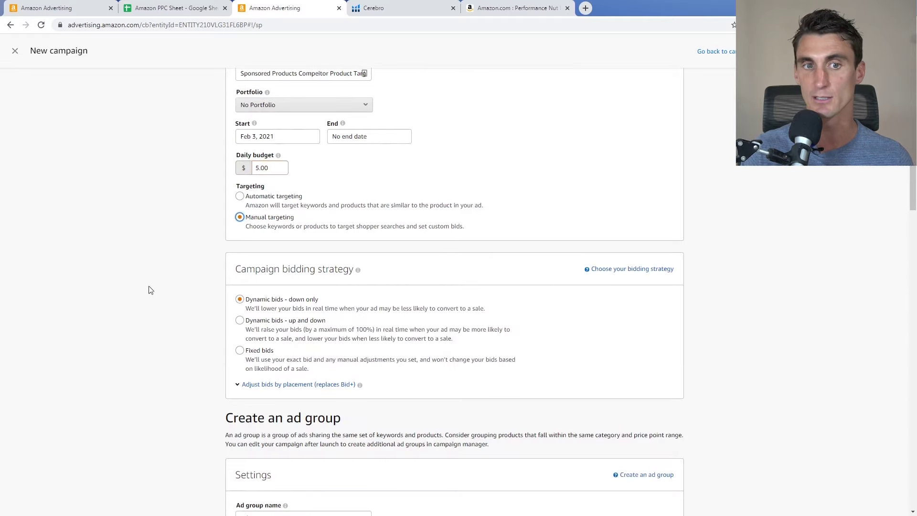
Step: Name the campaign's ad group Compeitor Products
scroll(165, 286, down, 4)
triple_click(287, 331)
text(cts)
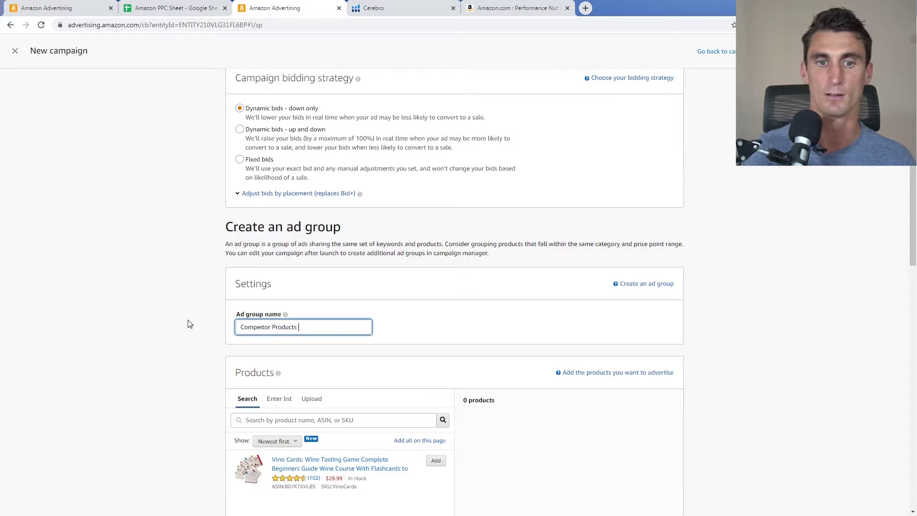
text(ompetitor Products)
Step: Add the Vino Cards wine tasting game as the advertised product and choose product targeting for the ad group
scroll(334, 306, down, 5)
click(436, 222)
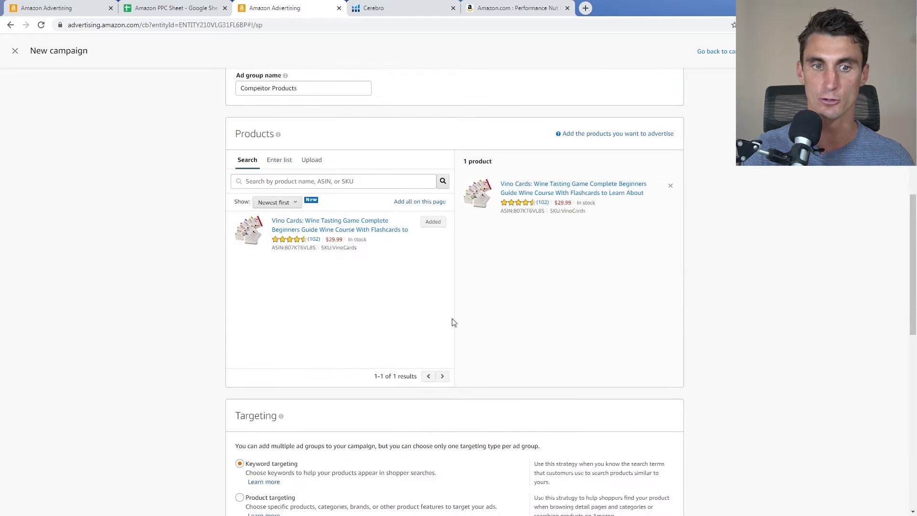
scroll(454, 323, down, 5)
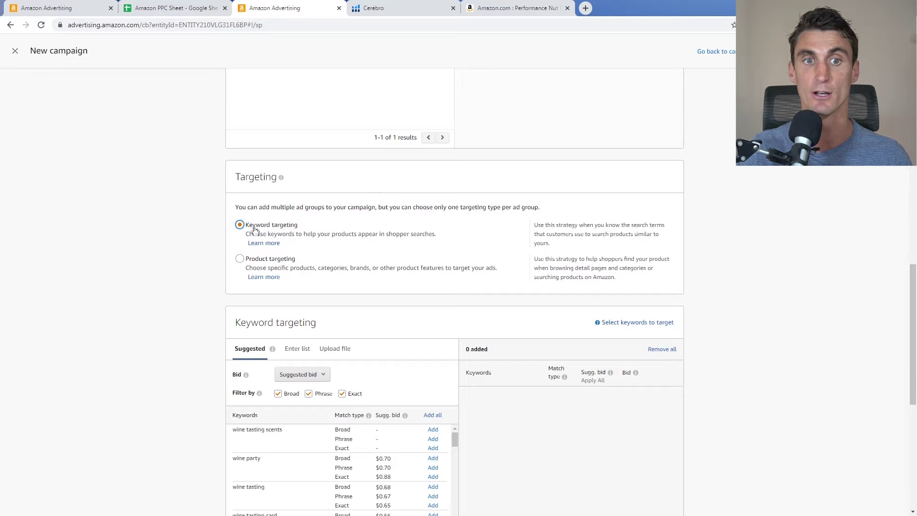
click(240, 258)
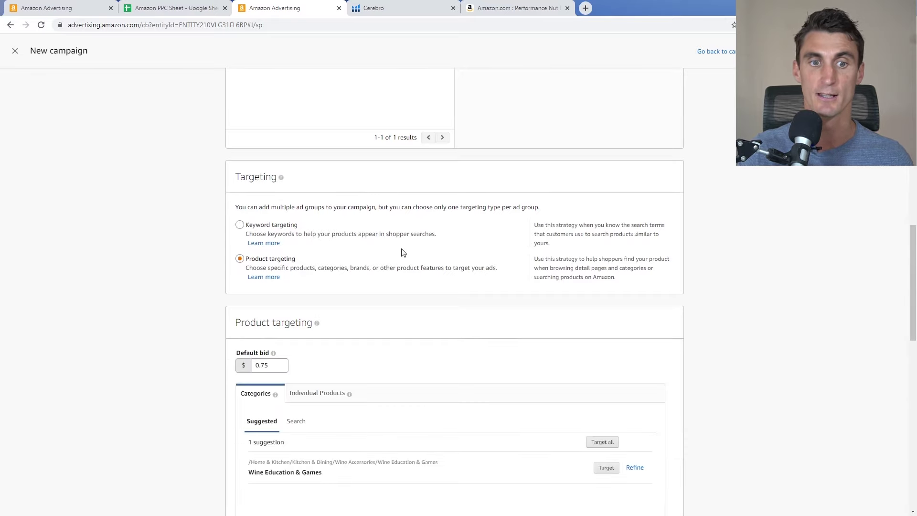
Step: Target the Wine Folly: Magnum Edition book from the suggested individual products and browse the remaining suggestions
scroll(401, 253, down, 2)
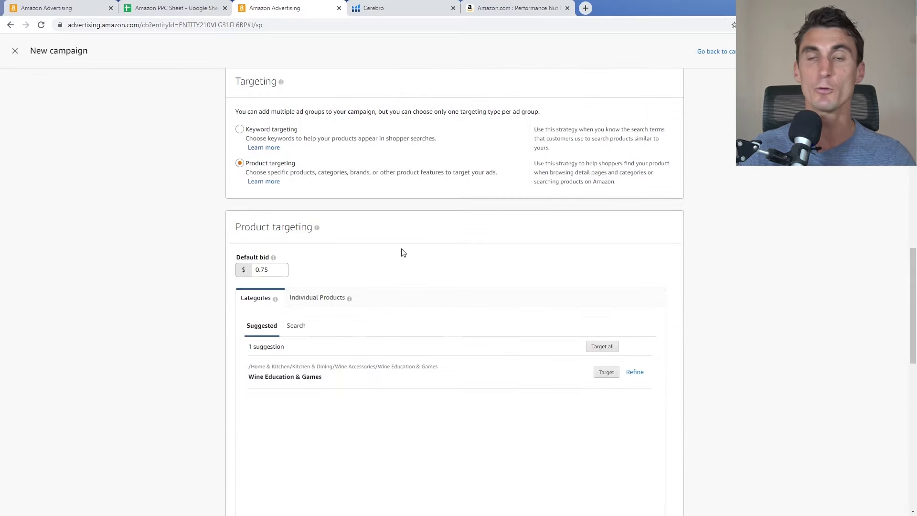
click(315, 307)
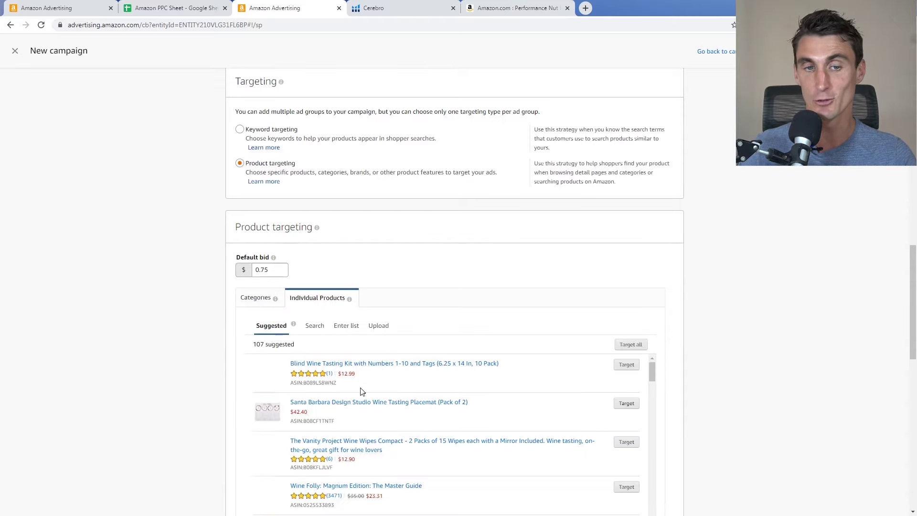
scroll(336, 325, down, 1)
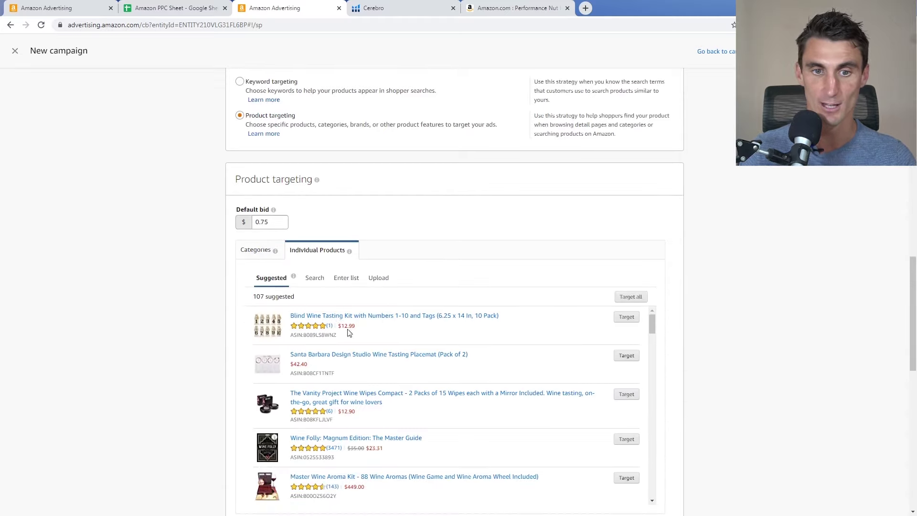
scroll(348, 330, down, 1)
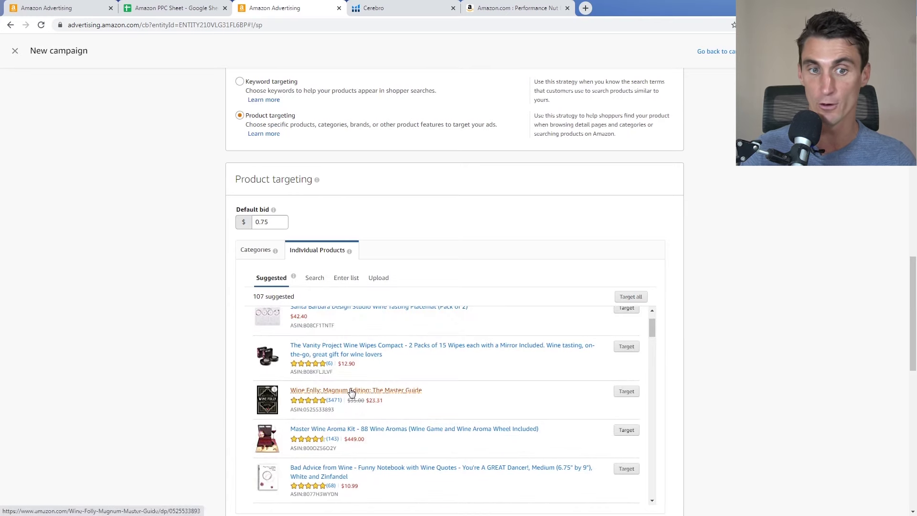
click(625, 393)
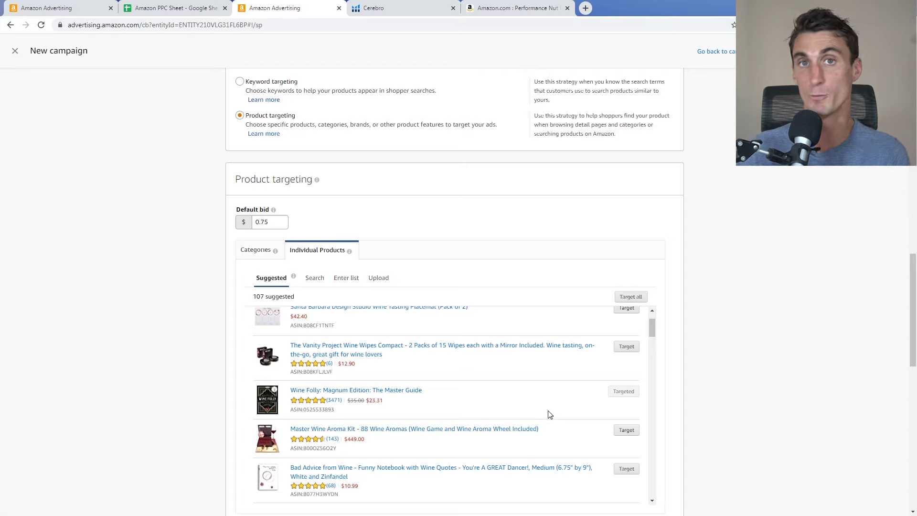
scroll(597, 397, up, 1)
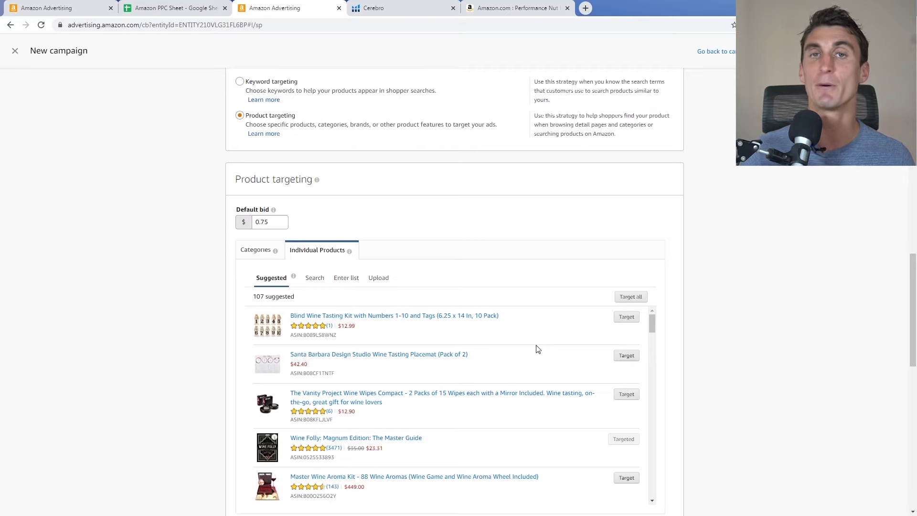
scroll(536, 372, down, 10)
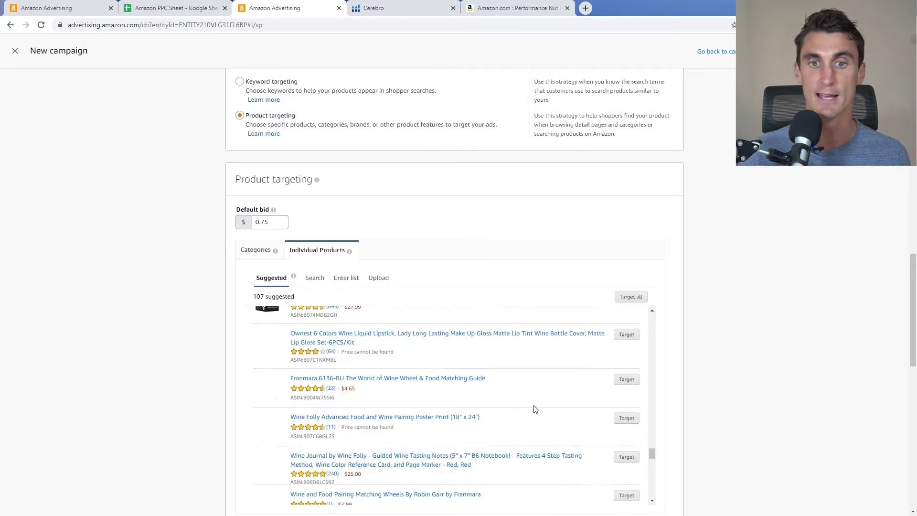
drag(652, 451, 652, 317)
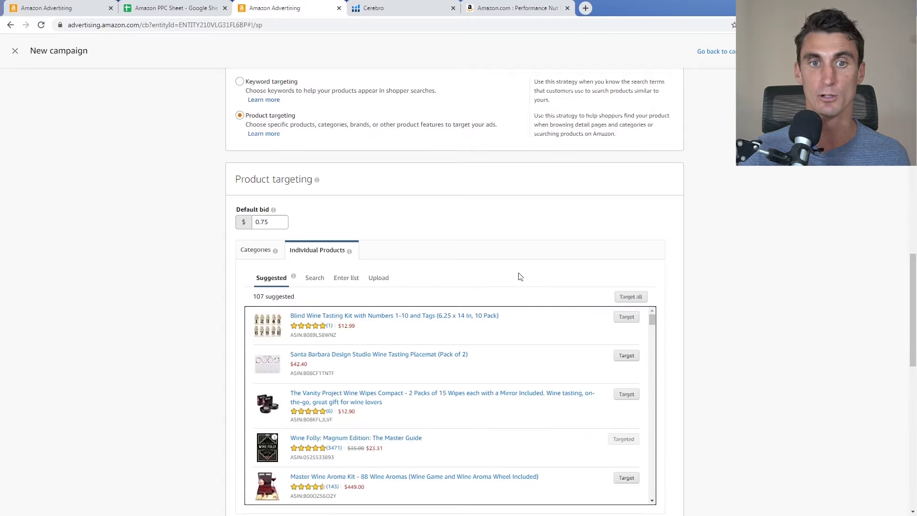
Step: Enter the copied list of six competitor ASINs as individual products and target them
click(343, 280)
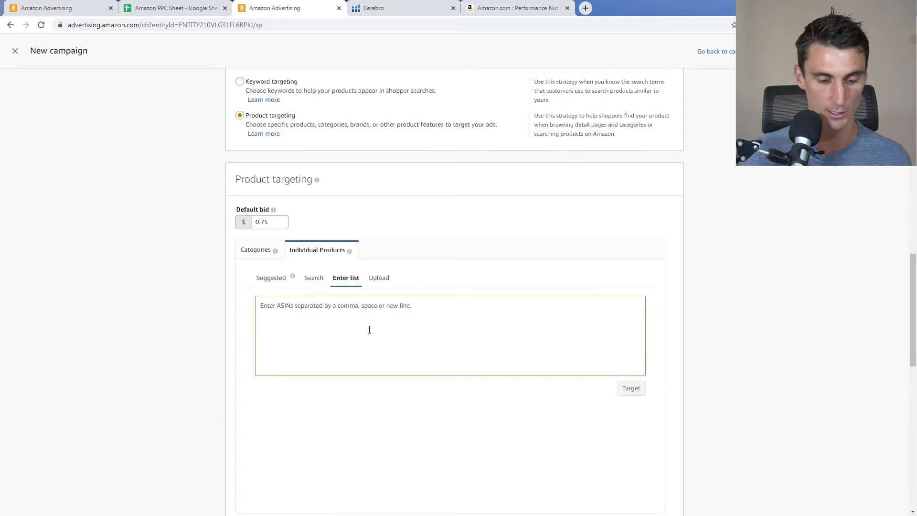
key(ctrl+v)
click(631, 388)
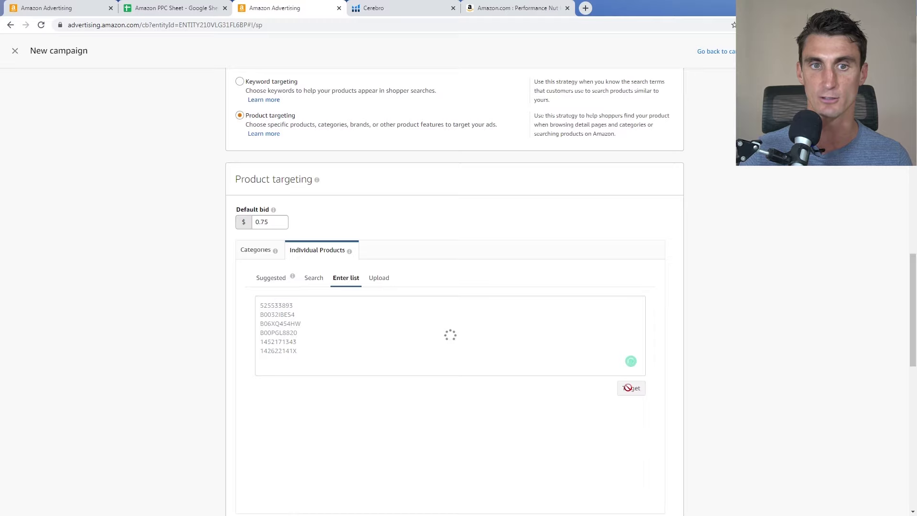
Step: Apply the suggested bids of $0.09, $0.21, $0.27, $0.47, $0.08 and $0.39 to the six targeted products
scroll(581, 334, down, 5)
scroll(595, 279, down, 1)
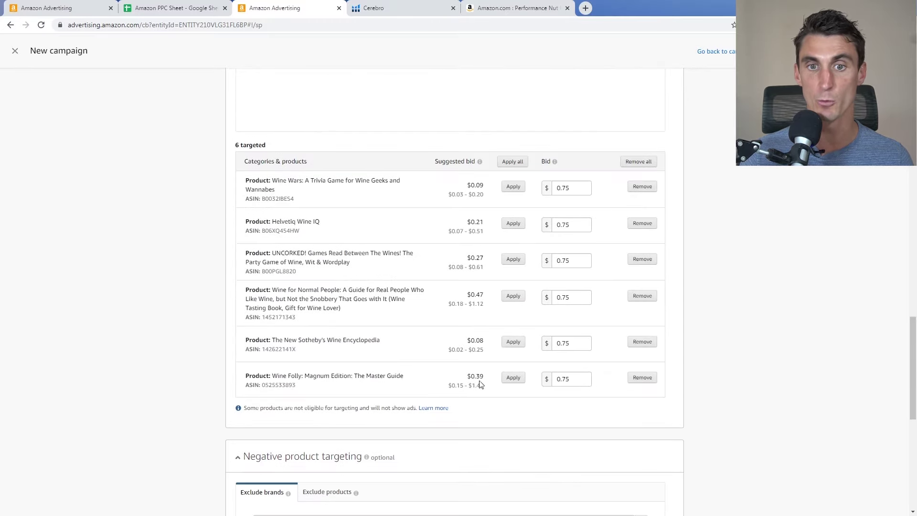
double_click(480, 342)
click(514, 342)
click(513, 378)
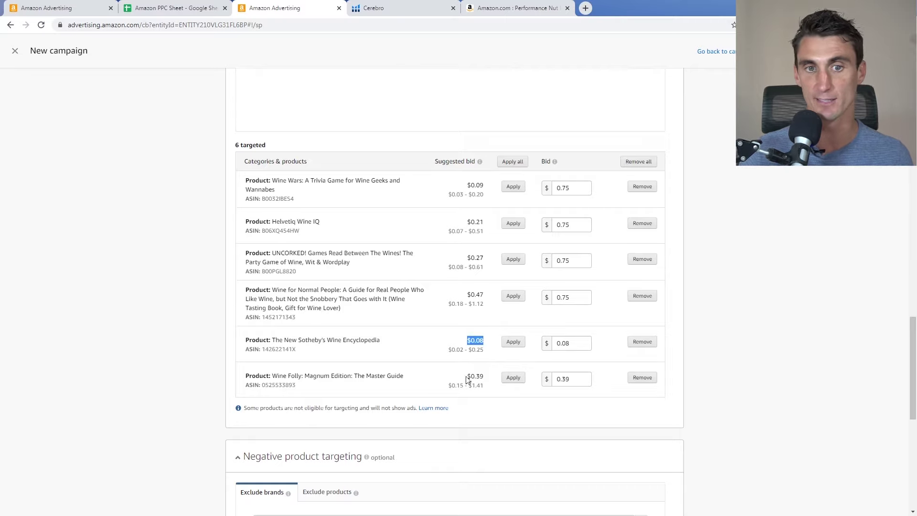
click(513, 296)
click(512, 259)
click(513, 187)
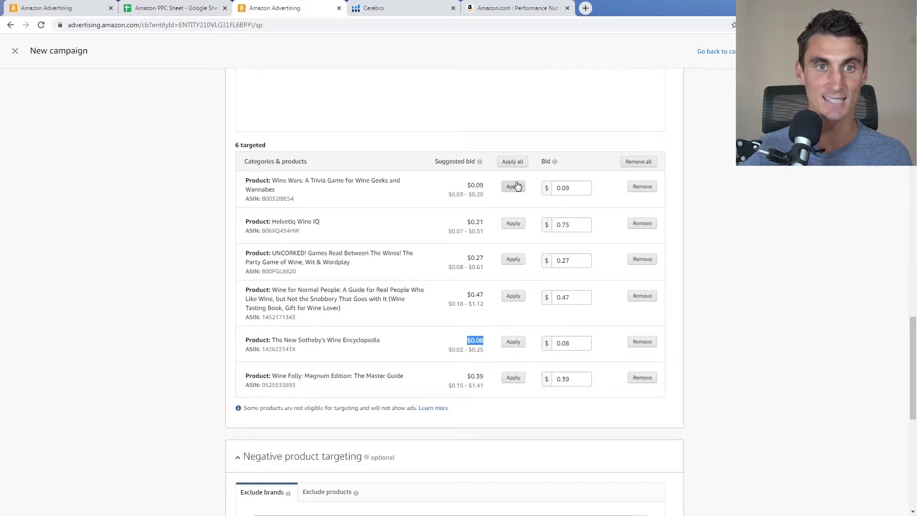
triple_click(363, 190)
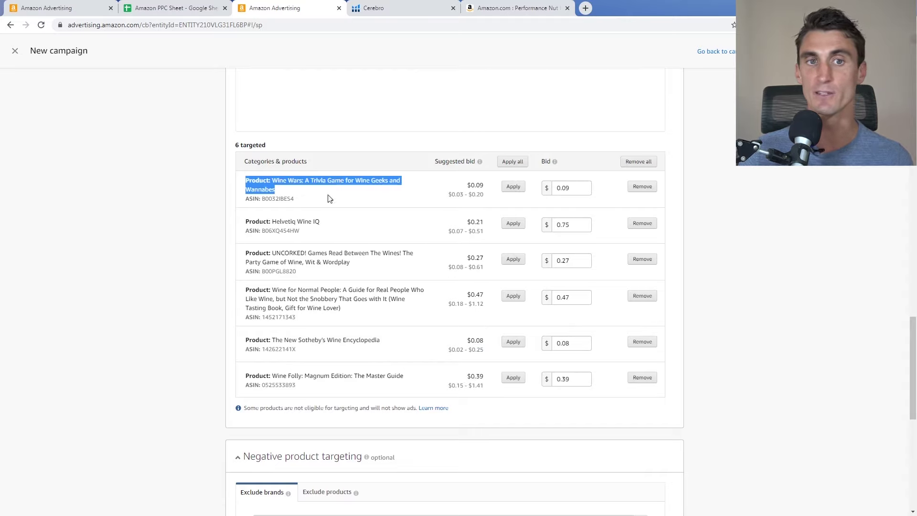
click(285, 179)
drag(273, 182, 389, 183)
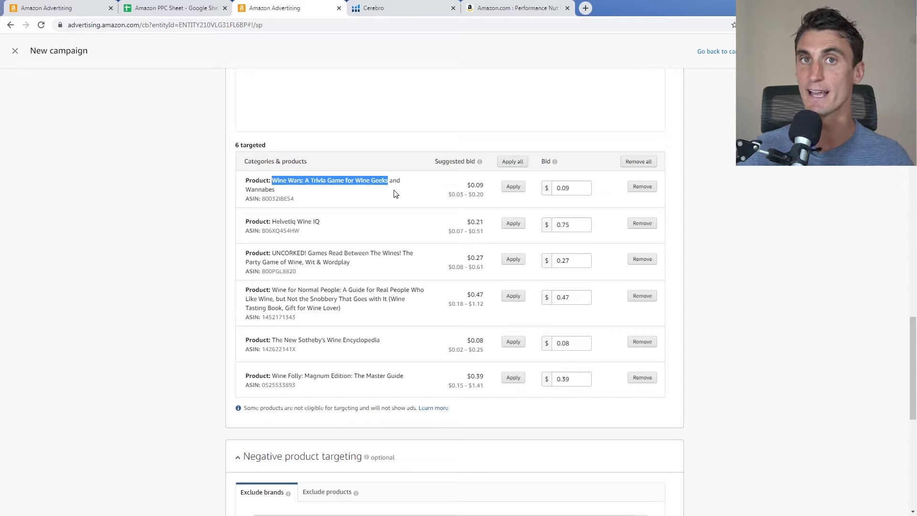
click(534, 209)
click(513, 223)
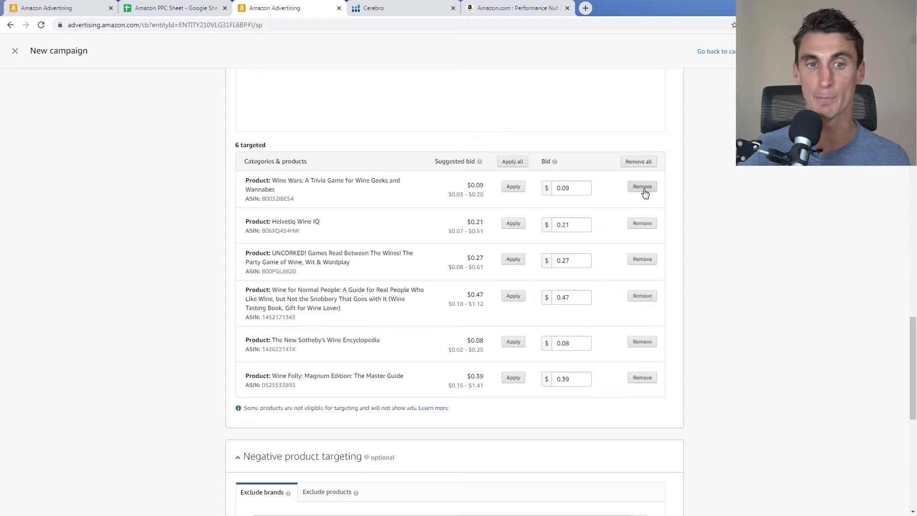
Step: Exclude the Vino Cards brand through negative product targeting and launch the campaign
scroll(681, 244, down, 5)
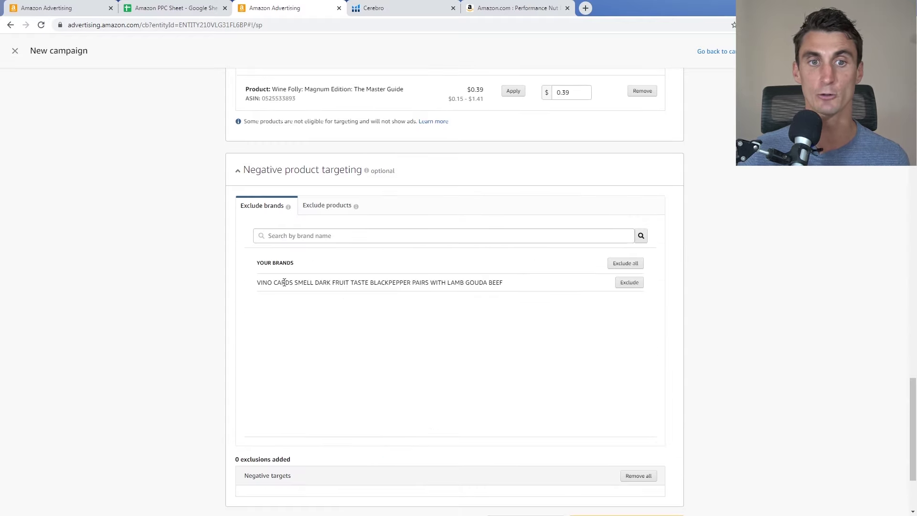
drag(294, 282, 230, 283)
click(629, 282)
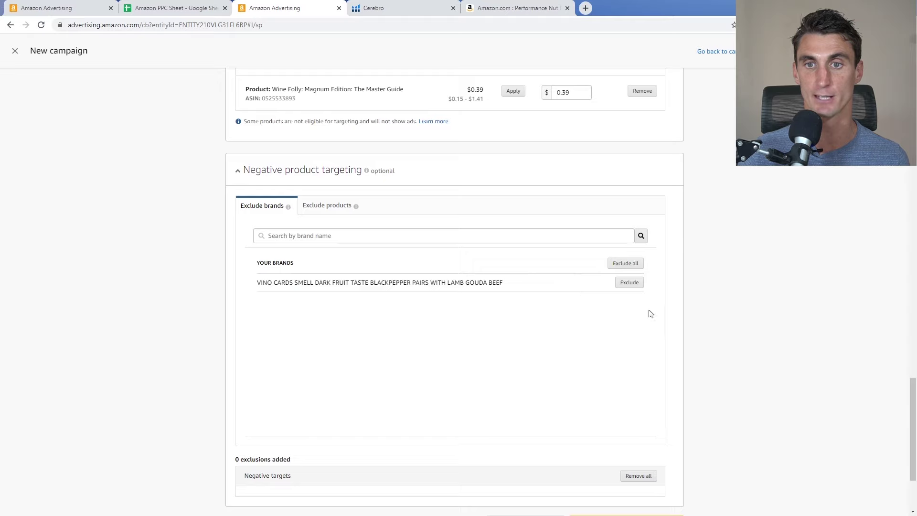
scroll(640, 296, down, 3)
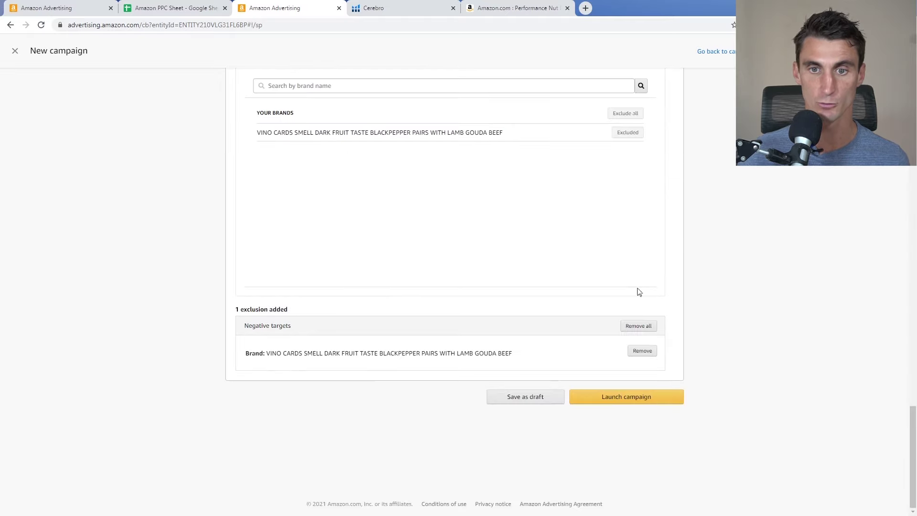
click(626, 397)
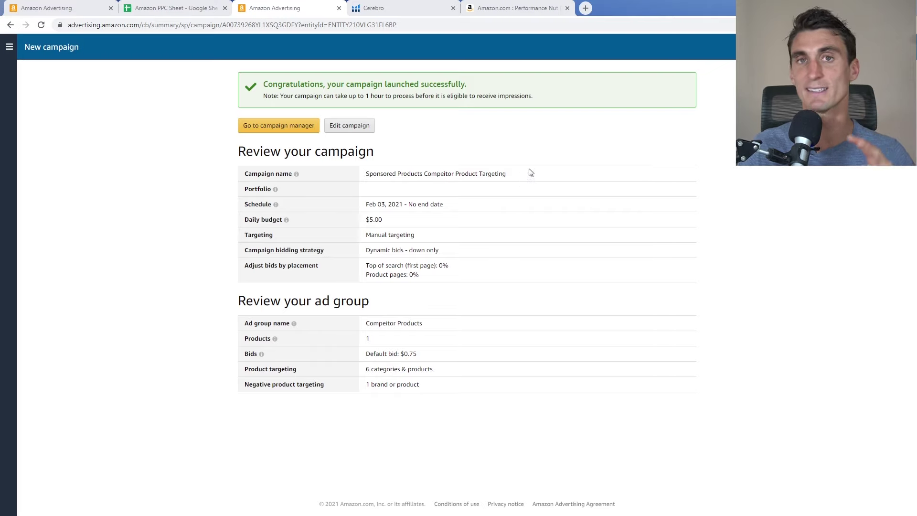
Step: Create a new Sponsored Products campaign named Category Targetting with a $5 daily budget and manual targeting
click(177, 4)
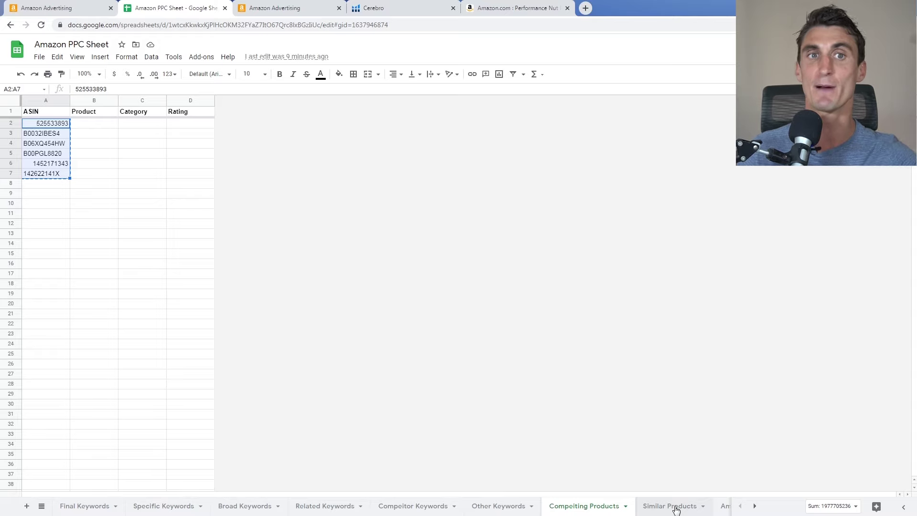
click(280, 9)
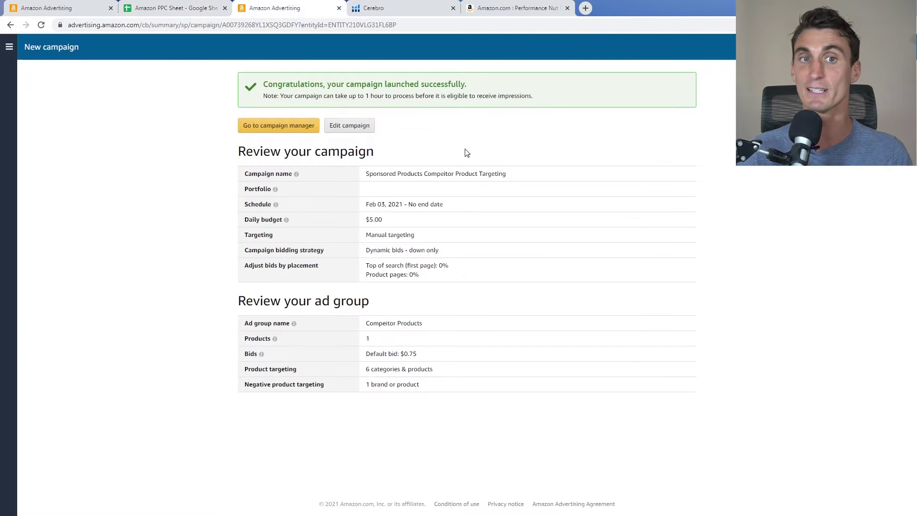
click(278, 126)
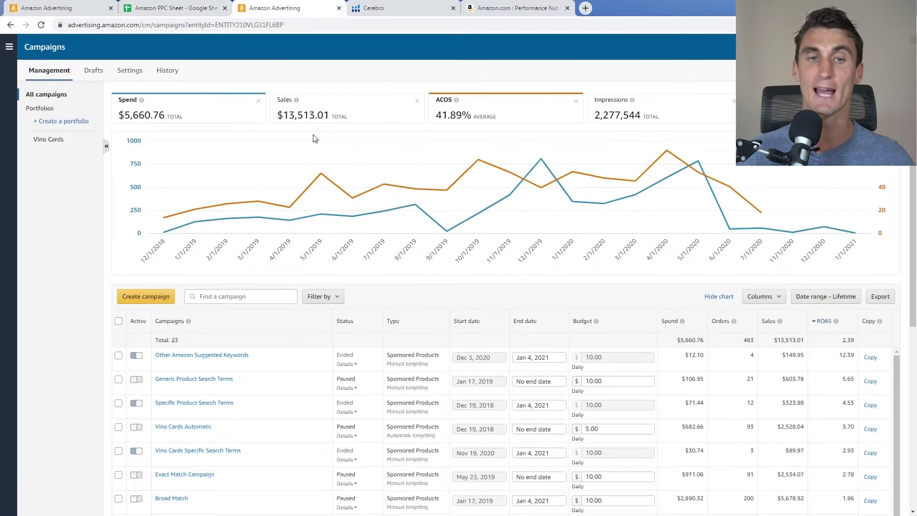
click(138, 297)
click(332, 254)
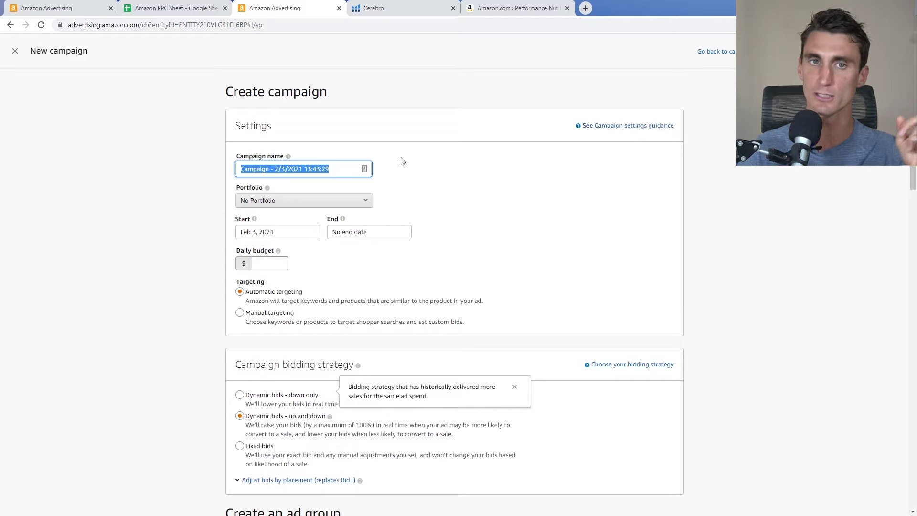
text(Ca)
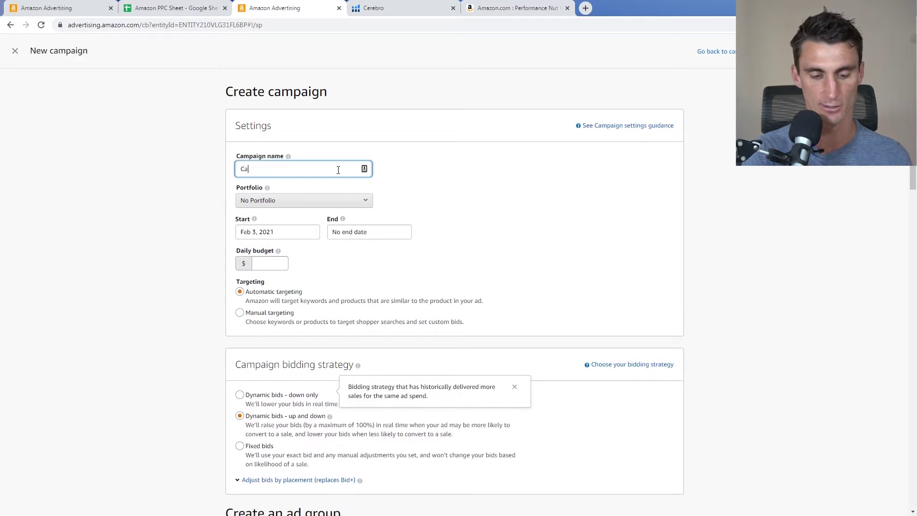
text(tegory Targetting)
click(264, 262)
text(5)
scroll(286, 263, down, 3)
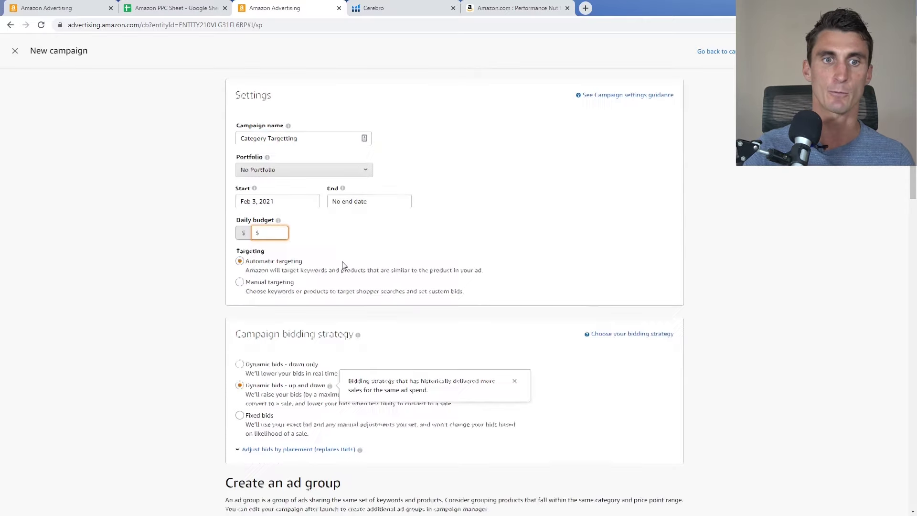
click(239, 169)
Step: Name the ad group Category Targeting and add the Vino Cards wine tasting game as its advertised product
scroll(351, 221, down, 4)
drag(274, 279, 128, 281)
text(Category Targeting)
scroll(502, 285, down, 3)
click(436, 266)
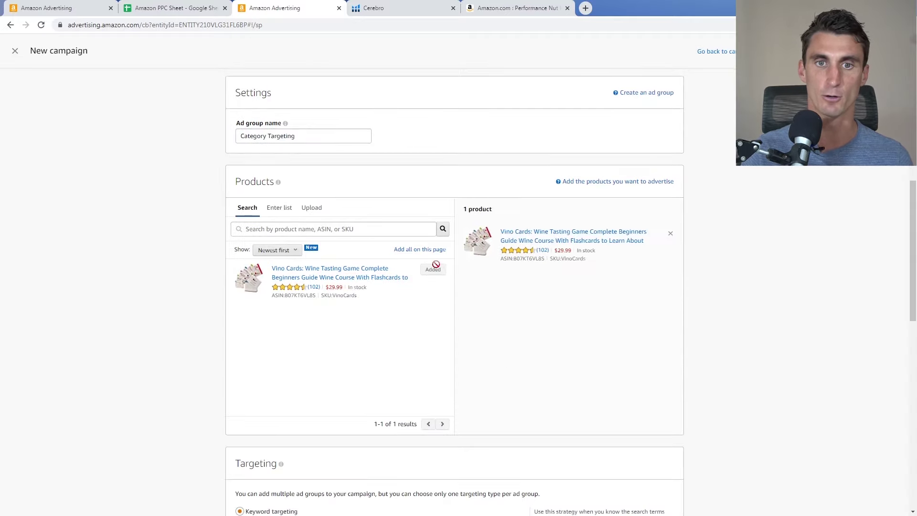
Step: Choose product targeting for the ad group and target the suggested Wine Education & Games category
scroll(436, 264, down, 1)
scroll(297, 299, down, 4)
click(240, 305)
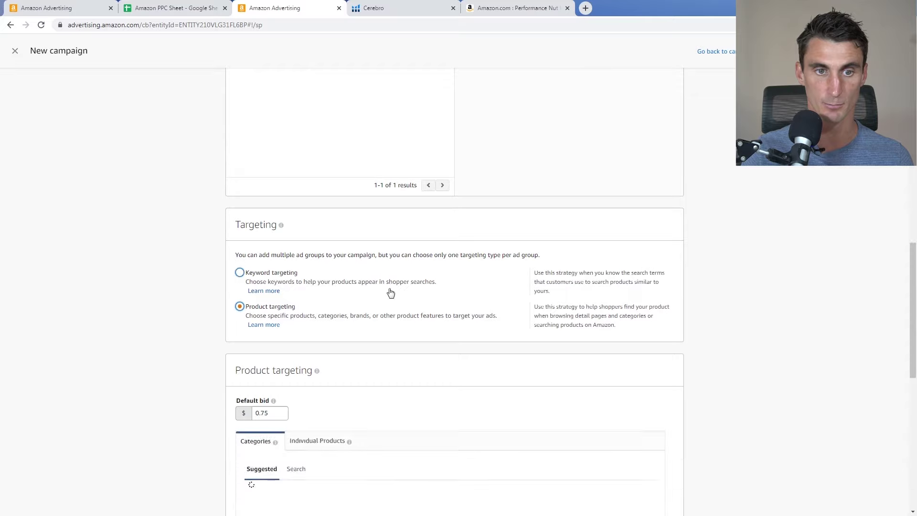
scroll(390, 293, down, 3)
scroll(393, 281, down, 2)
click(317, 207)
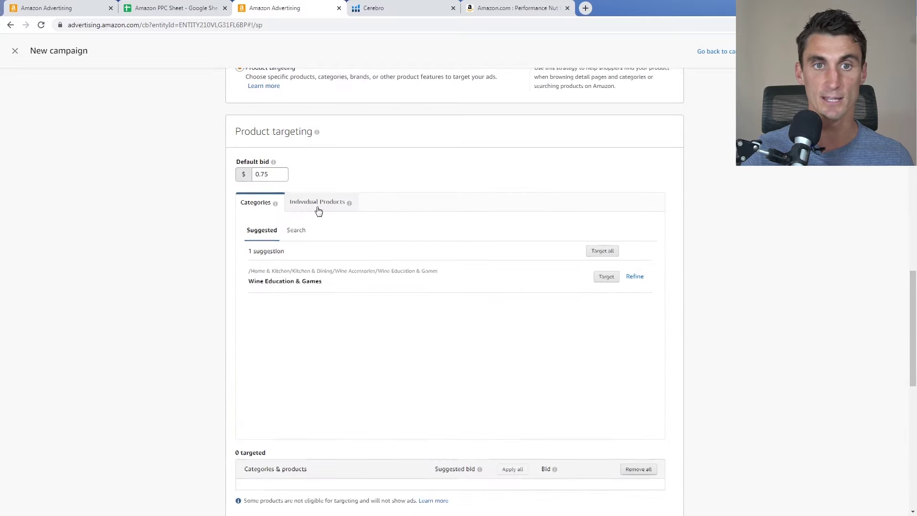
click(258, 205)
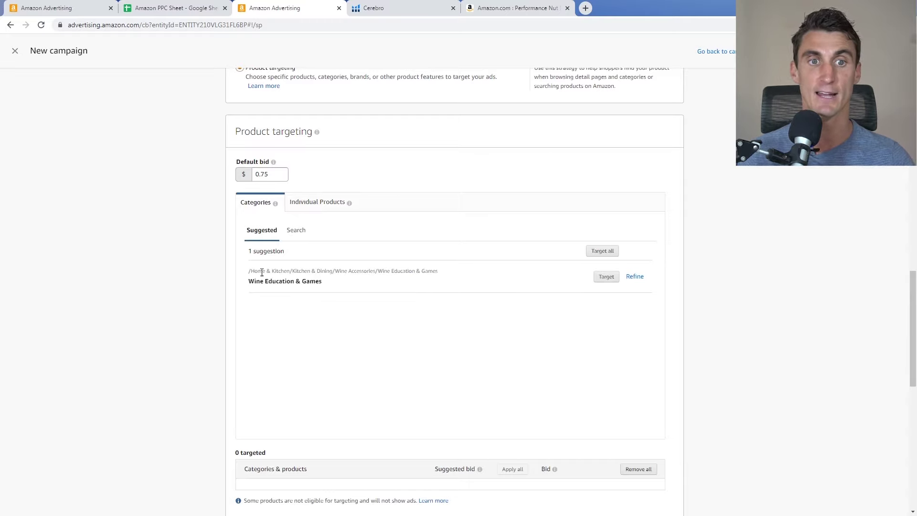
drag(251, 272, 441, 277)
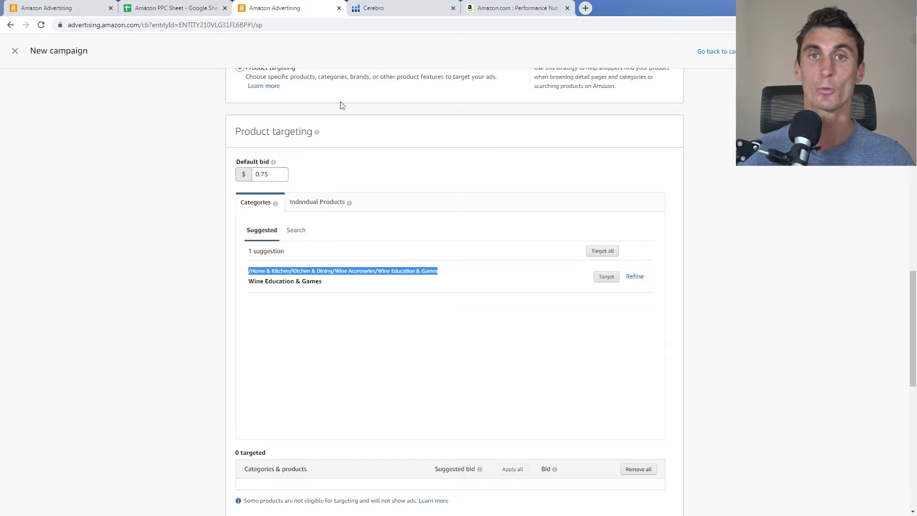
click(603, 280)
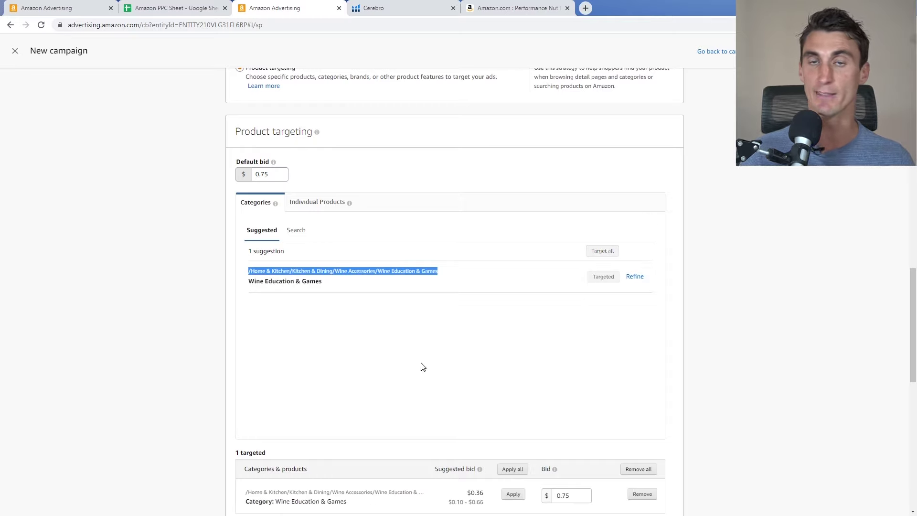
Step: Examine the sponsored related products on the Performance Nut Butter listing as an example of category-targeted ads
key(ctrl+5)
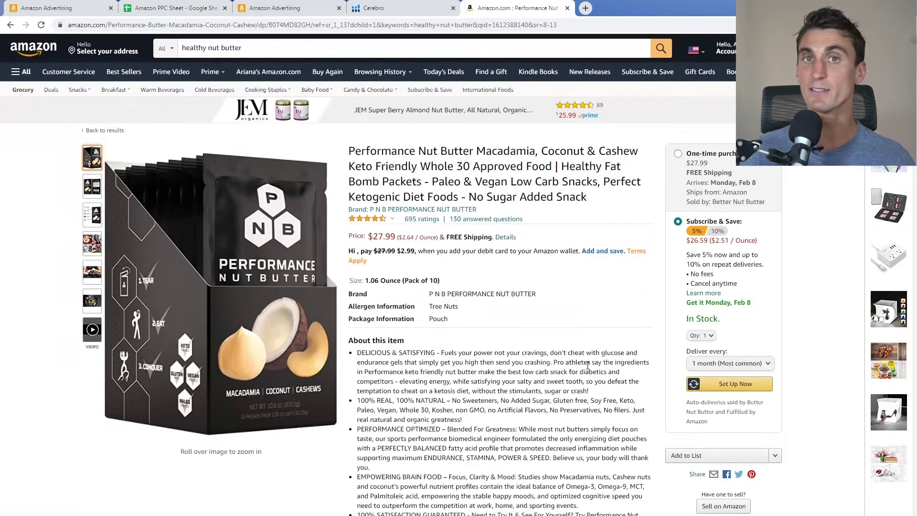
scroll(575, 361, down, 7)
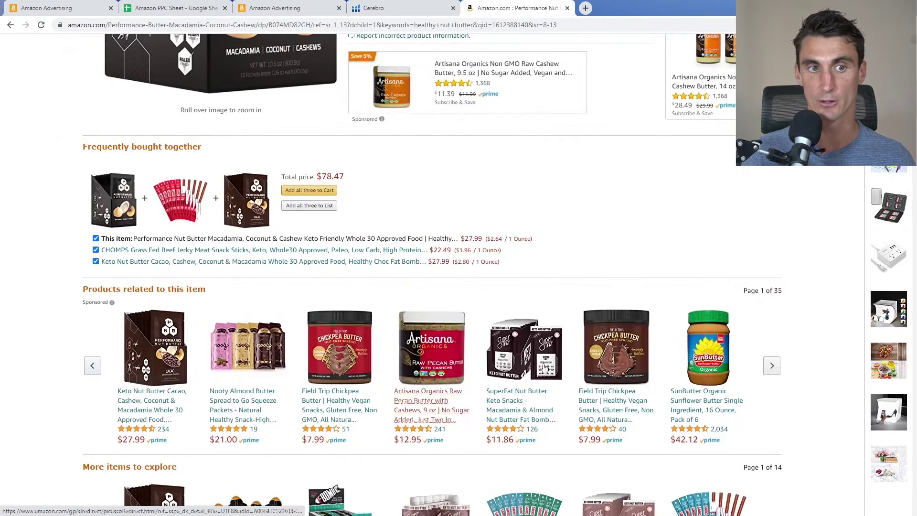
scroll(61, 332, down, 2)
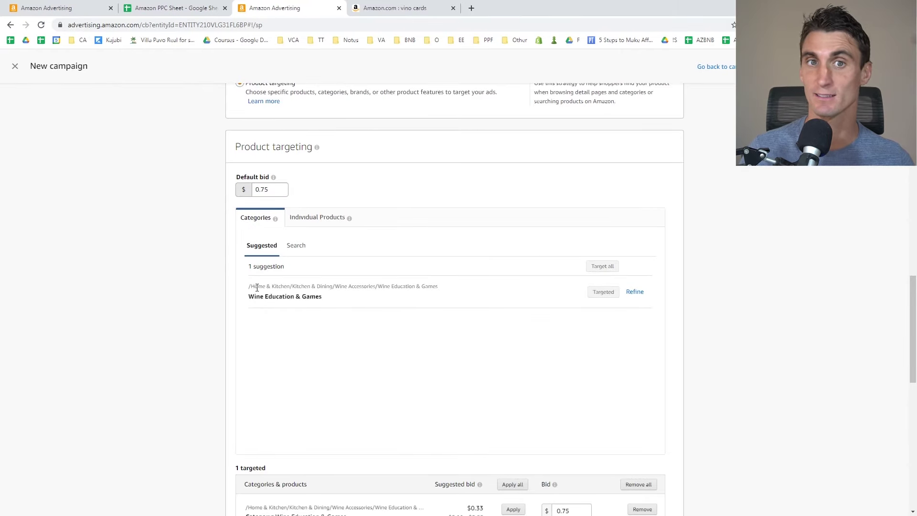
Step: Look up the subcategory rank link on the Vino Cards listing and compare it with the category path suggested in the campaign
click(391, 10)
scroll(265, 239, down, 3)
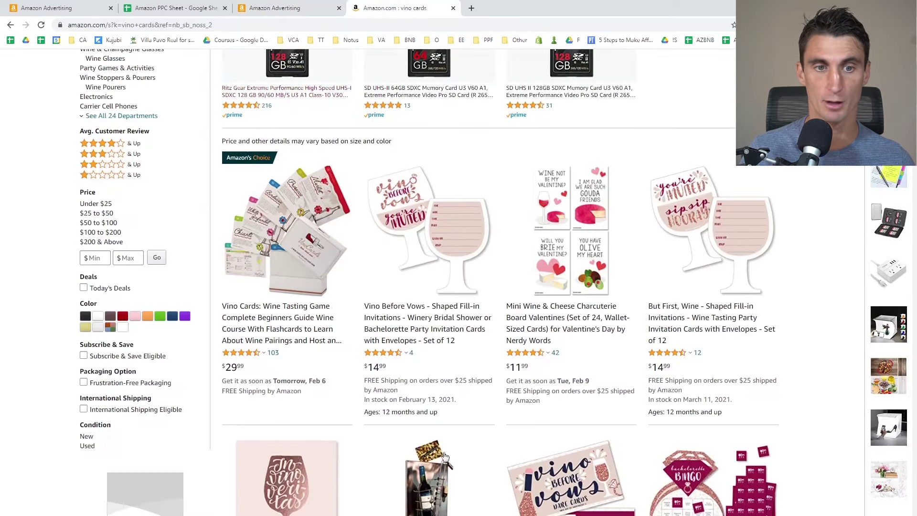
click(309, 326)
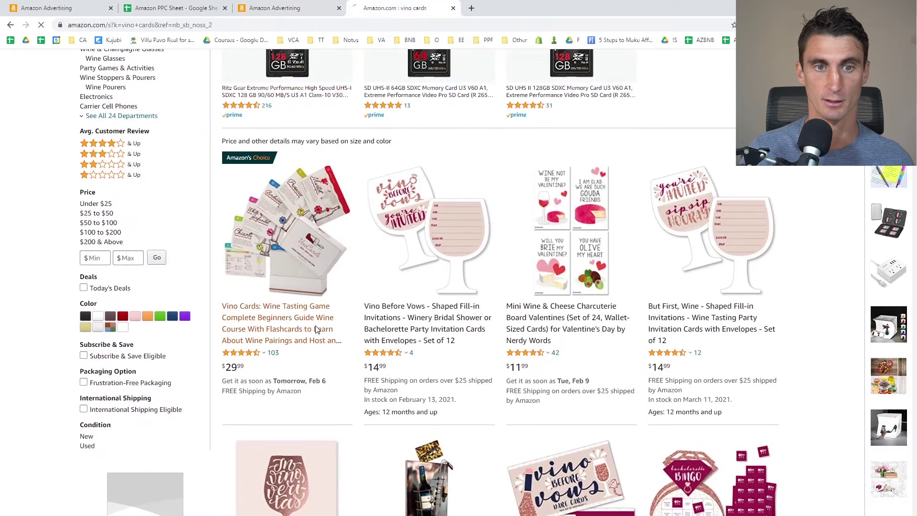
scroll(477, 262, down, 6)
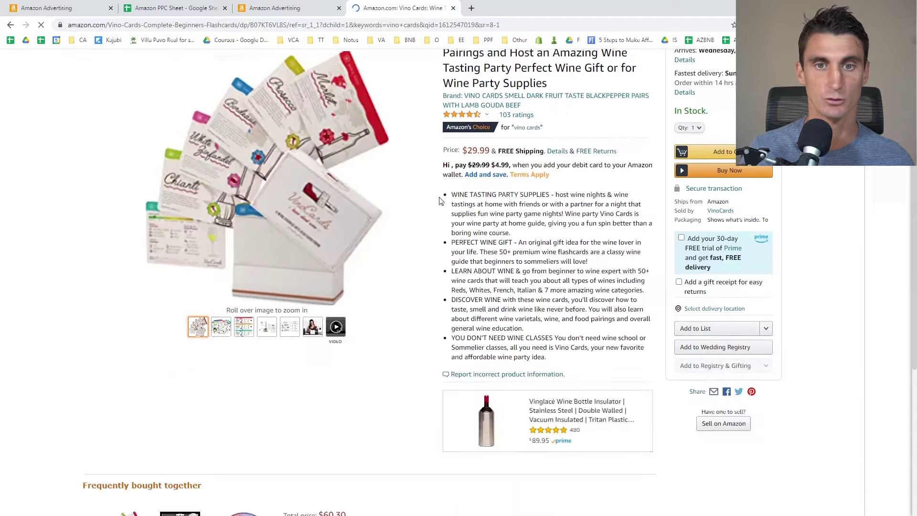
scroll(365, 189, down, 20)
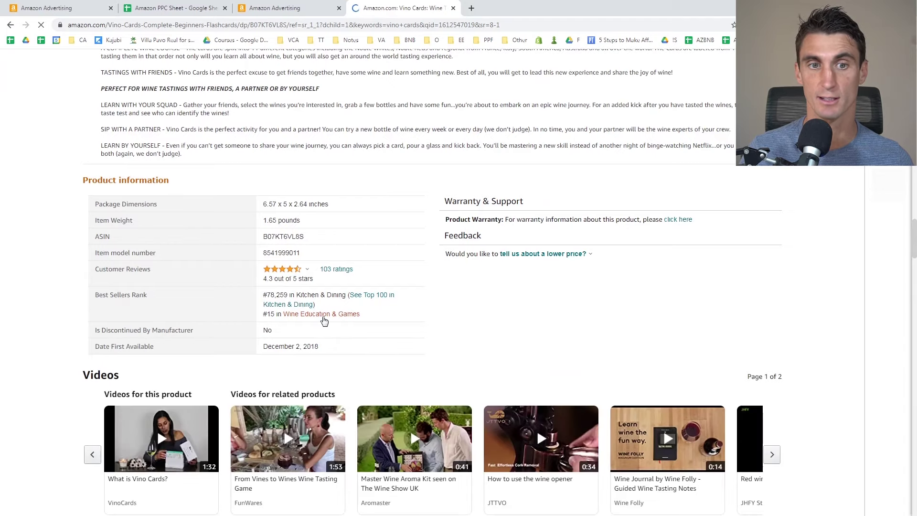
key(ctrl+shift+Tab)
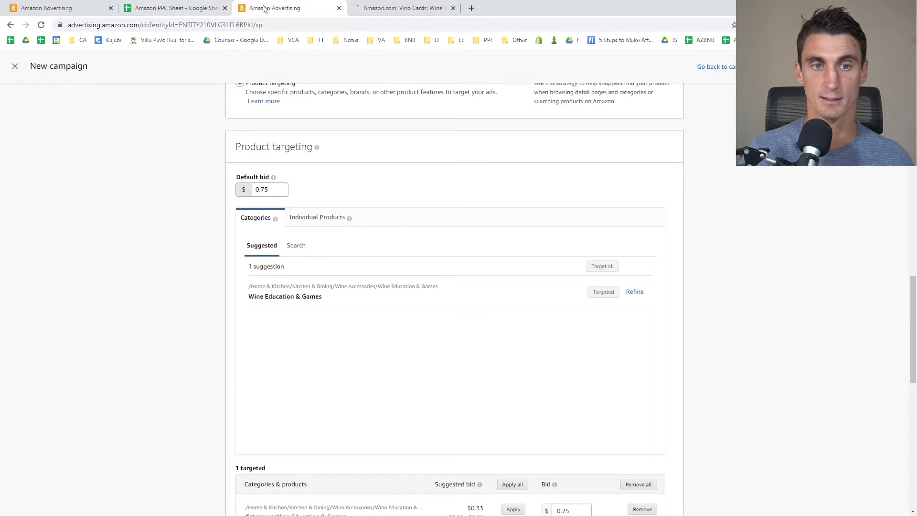
drag(381, 286, 446, 288)
click(444, 291)
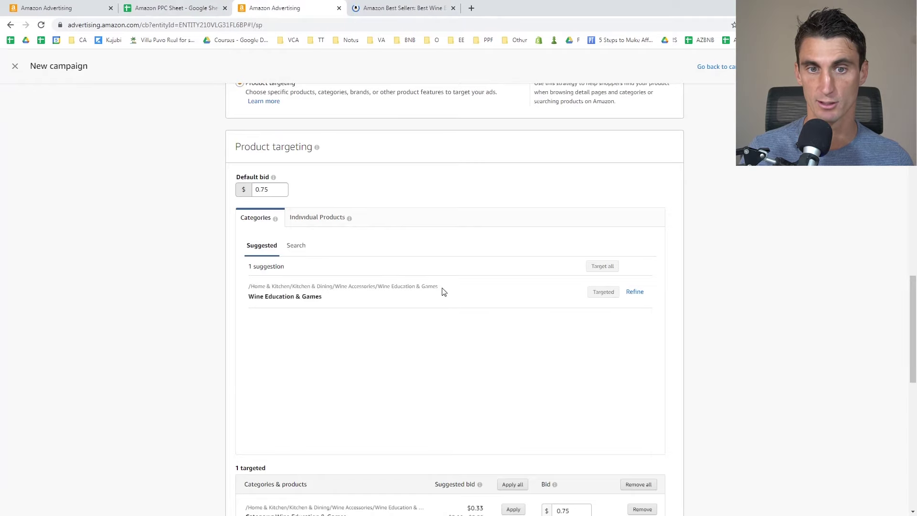
Step: Browse the first page of Best Sellers in Wine Education & Games to judge which products the category includes
click(392, 7)
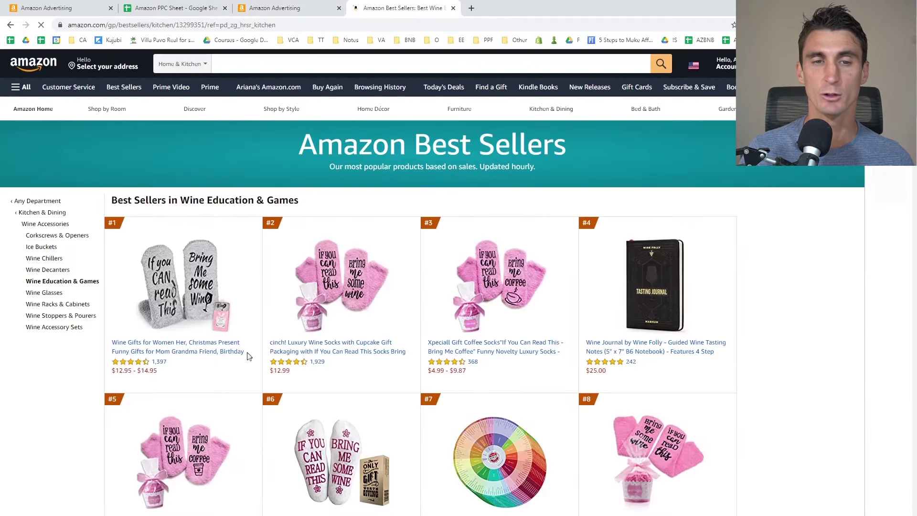
scroll(459, 187, down, 20)
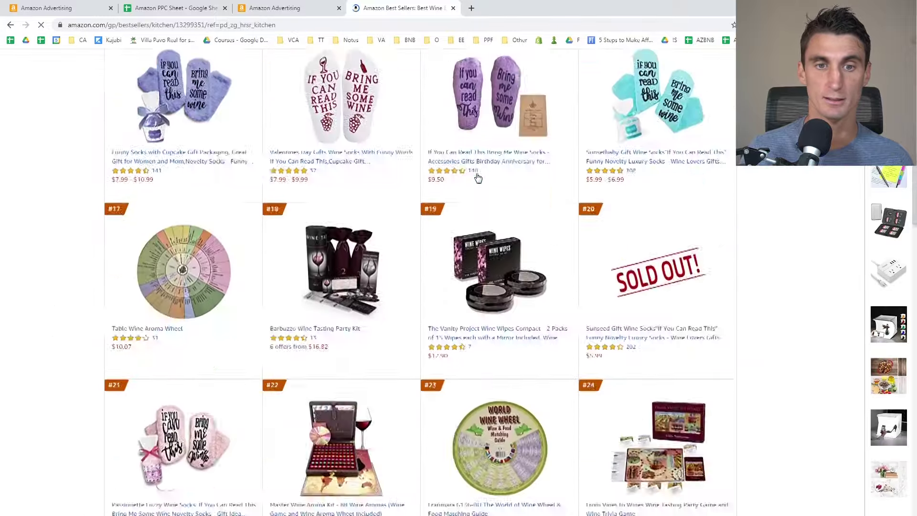
scroll(478, 178, down, 15)
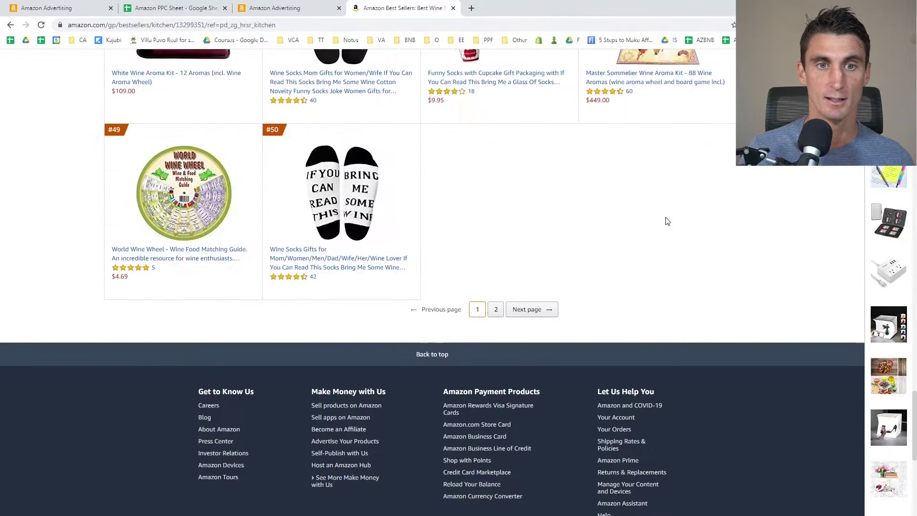
scroll(659, 222, up, 11)
scroll(650, 227, up, 20)
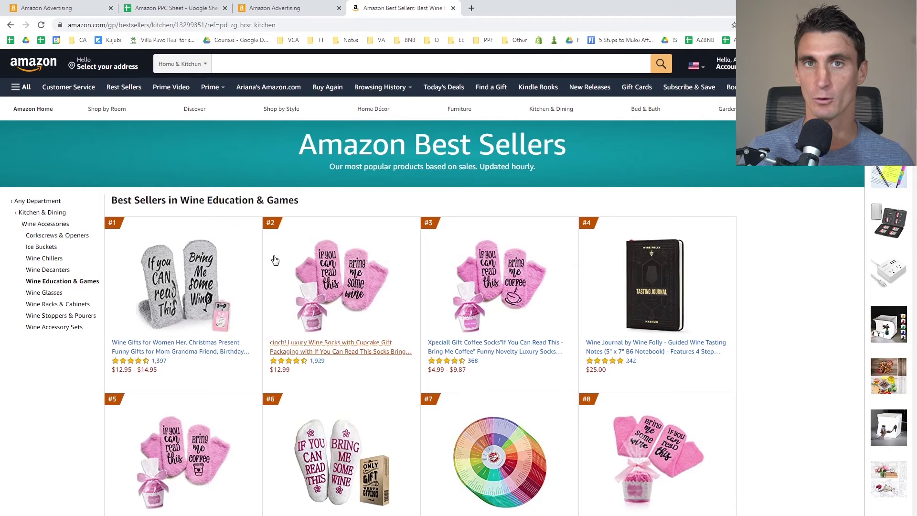
Step: Open the #1 best-selling gray wine socks listing and record its ASIN B07VLW6XZM in cell A2 of the Negative Products sheet
middle_click(169, 349)
click(515, 9)
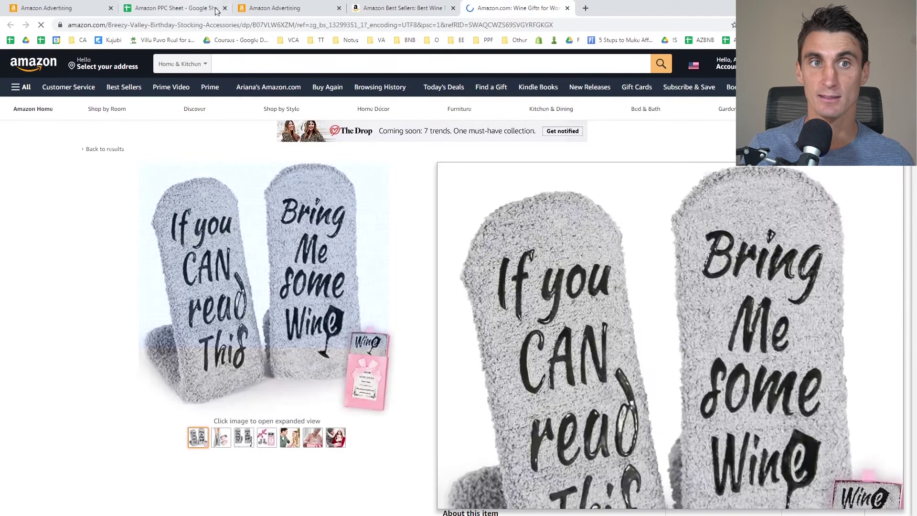
click(266, 25)
double_click(311, 25)
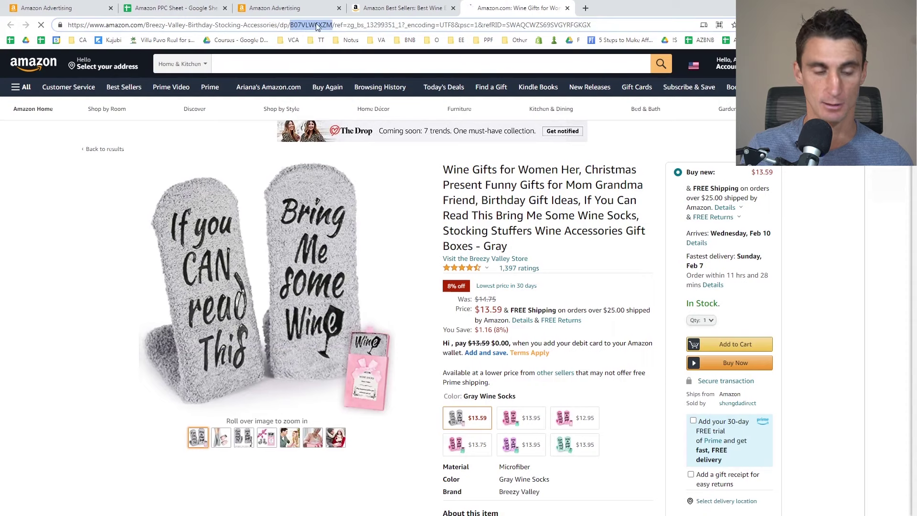
click(196, 8)
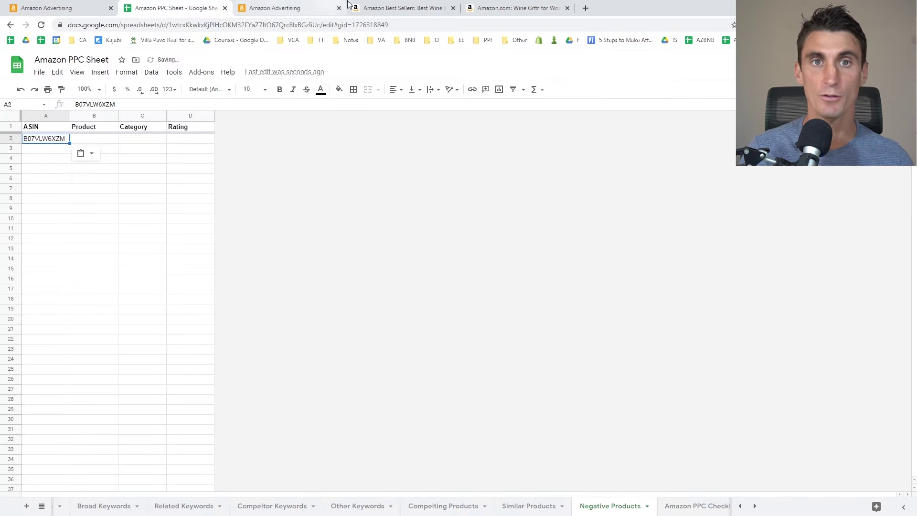
Step: Exclude the wine socks product B07VLW6XZM from the campaign by entering its ASIN as a negative product target
click(398, 5)
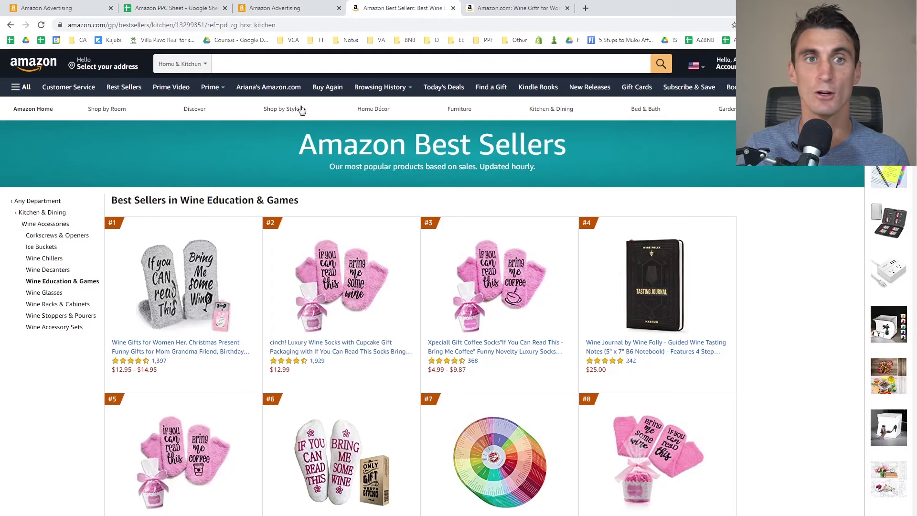
click(278, 8)
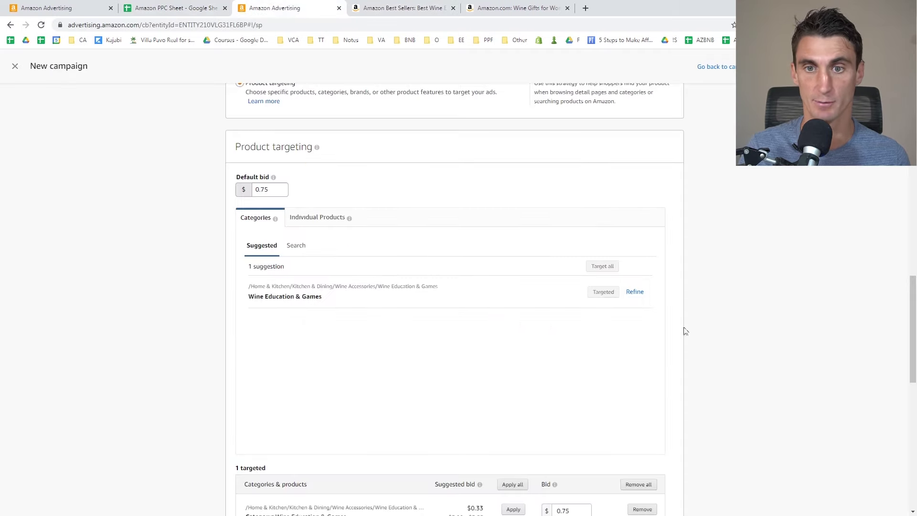
scroll(391, 346, down, 4)
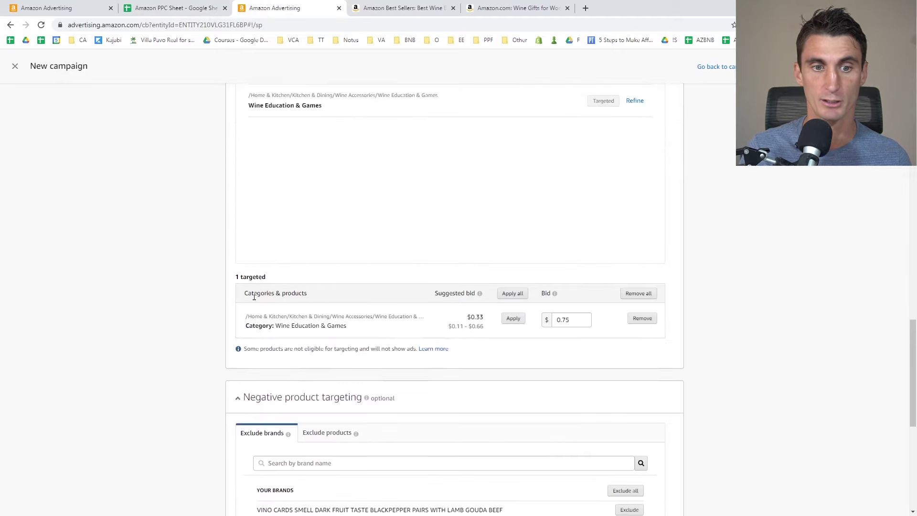
scroll(587, 317, down, 4)
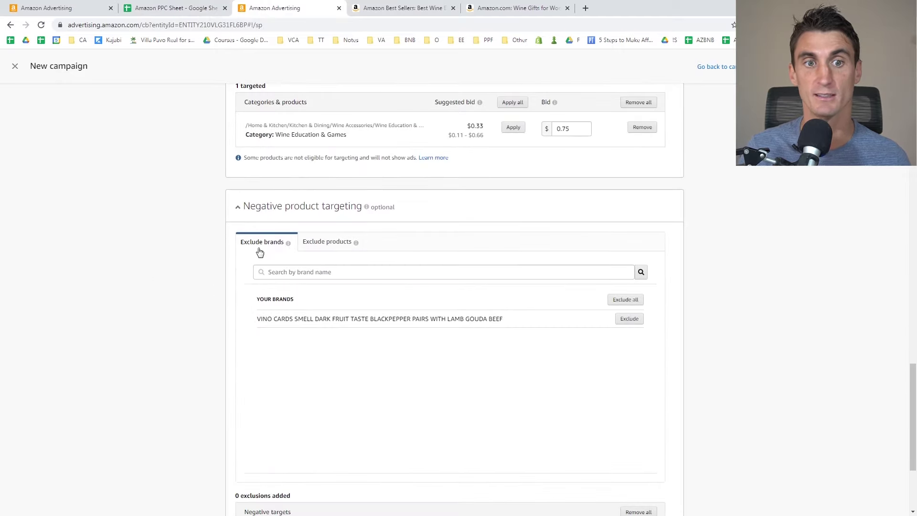
click(335, 249)
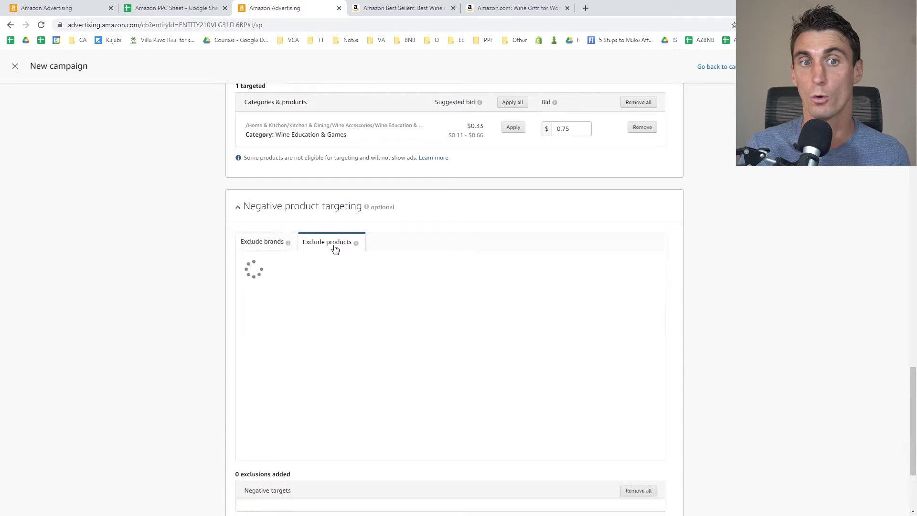
click(295, 272)
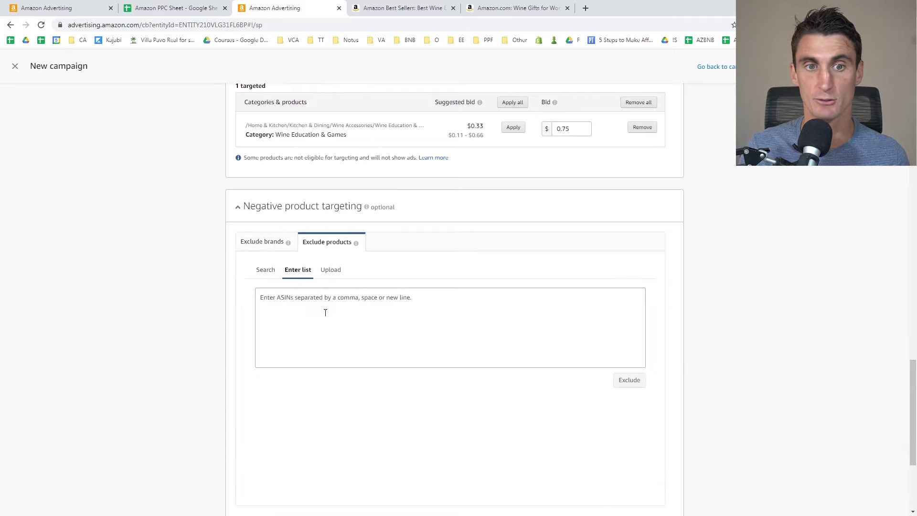
click(327, 318)
key(ctrl+v)
click(630, 380)
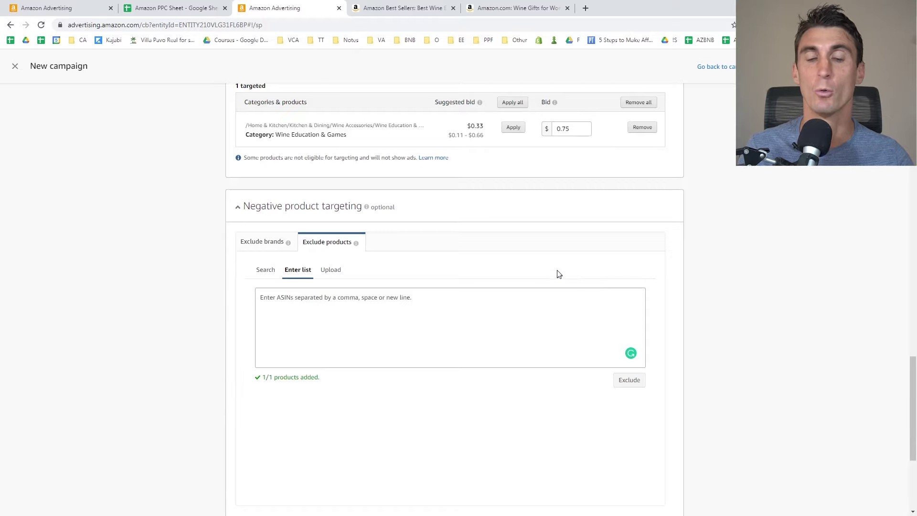
Step: Apply the suggested $0.33 bid to the Wine Education & Games target and review the category's best sellers again
scroll(492, 262, up, 3)
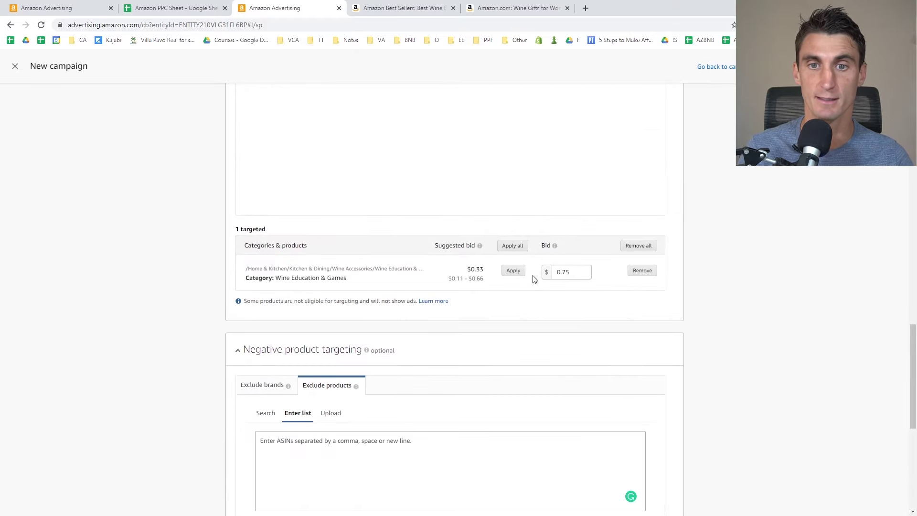
click(513, 272)
click(405, 7)
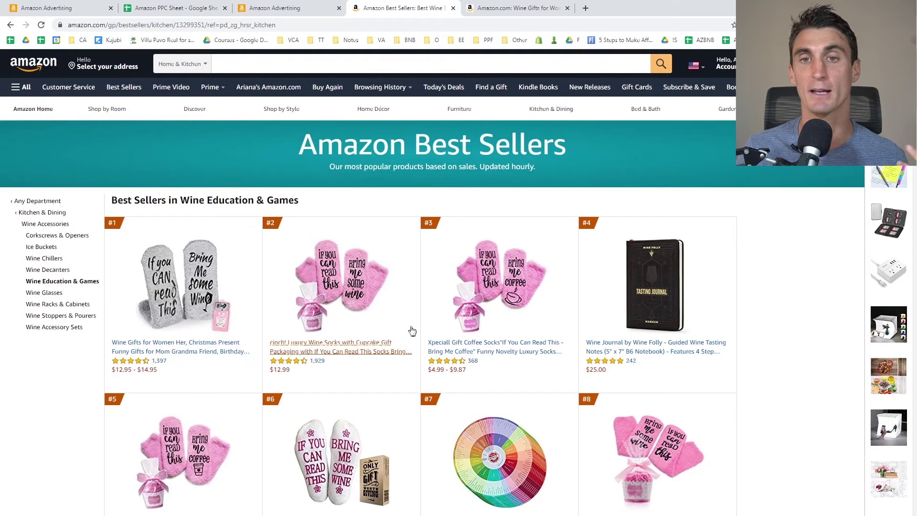
scroll(487, 324, down, 2)
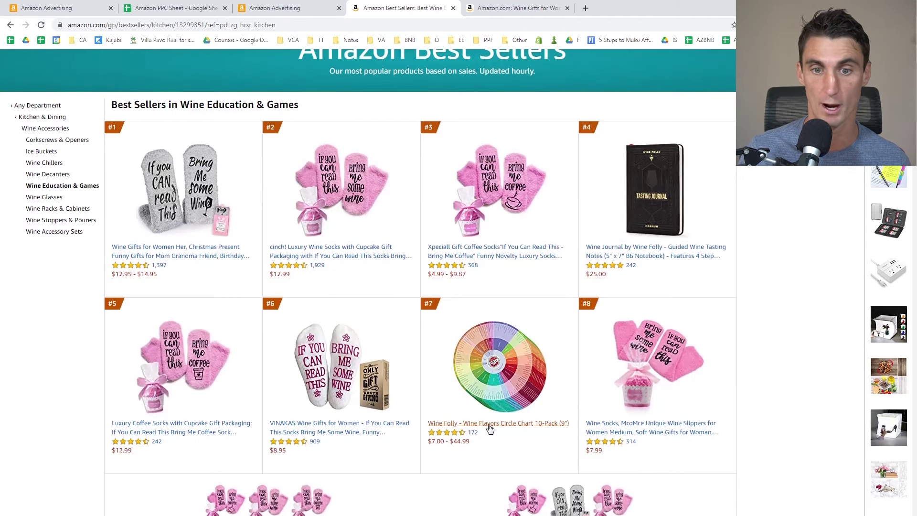
scroll(525, 440, down, 4)
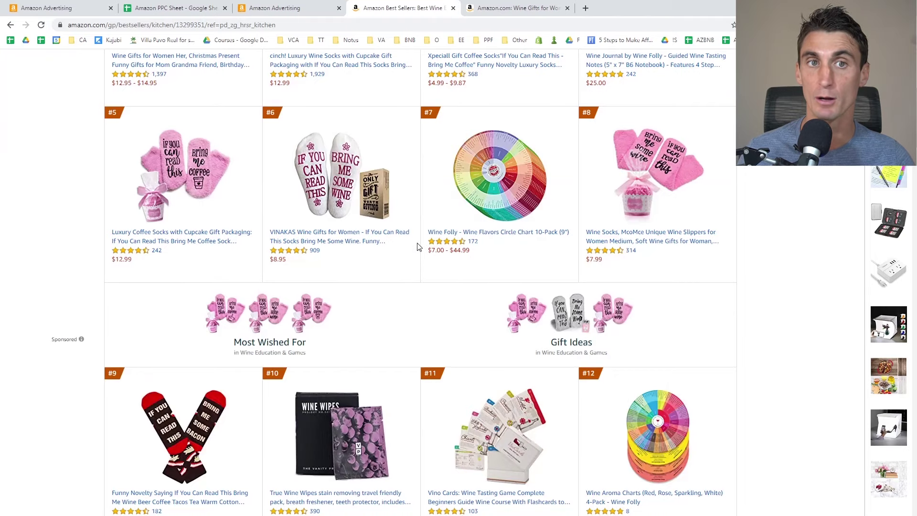
Step: Examine the targetable Wine Accessories subcategories under Home & Kitchen and Kitchen & Dining in the campaign's category search
click(296, 10)
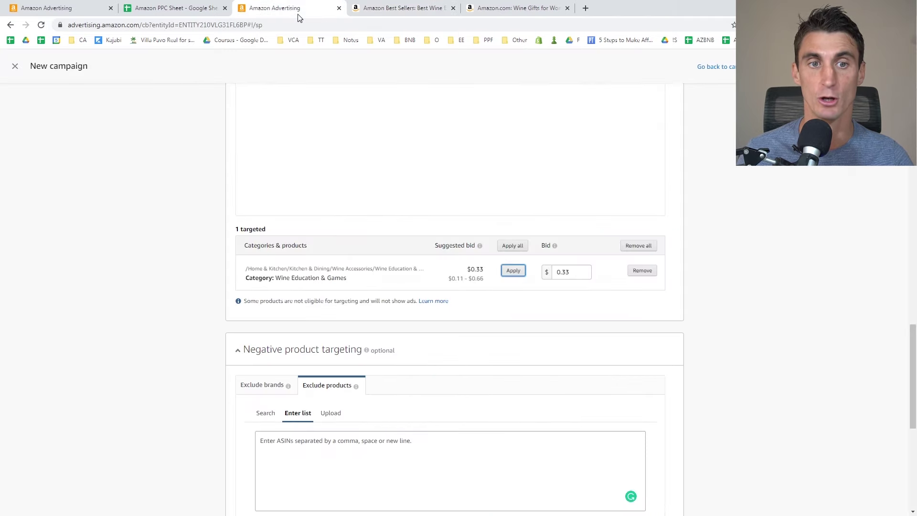
scroll(382, 290, up, 3)
scroll(382, 290, up, 1)
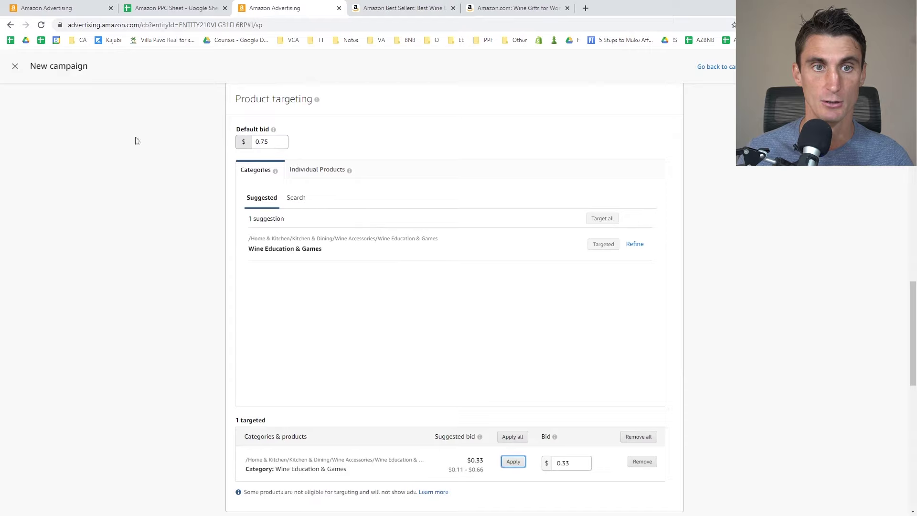
click(301, 203)
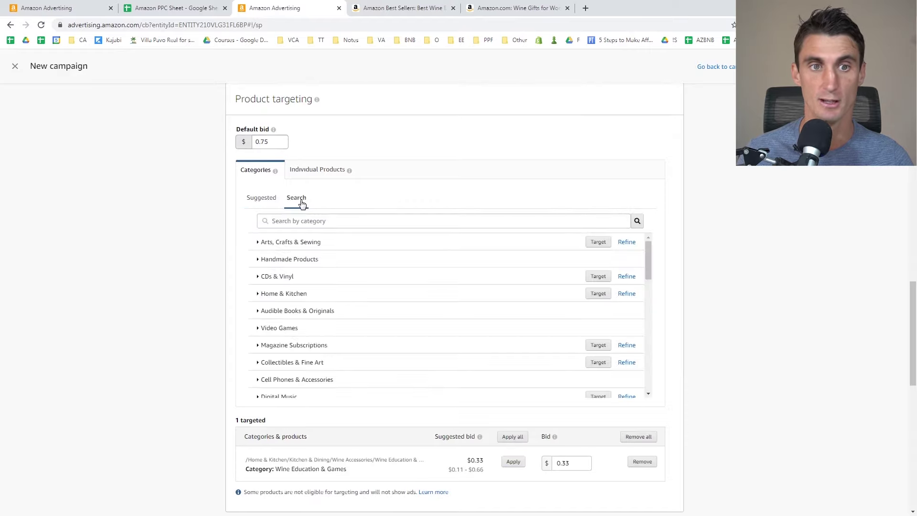
click(256, 297)
scroll(405, 299, down, 3)
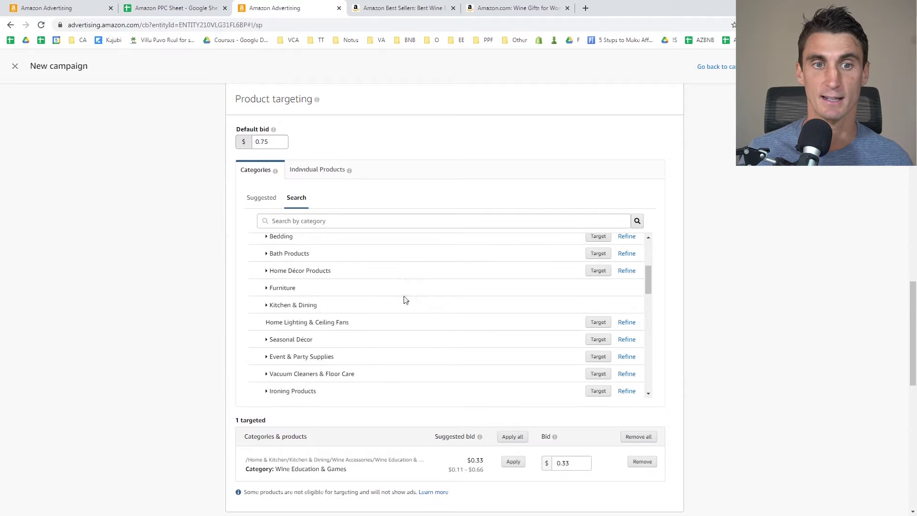
click(281, 292)
click(280, 293)
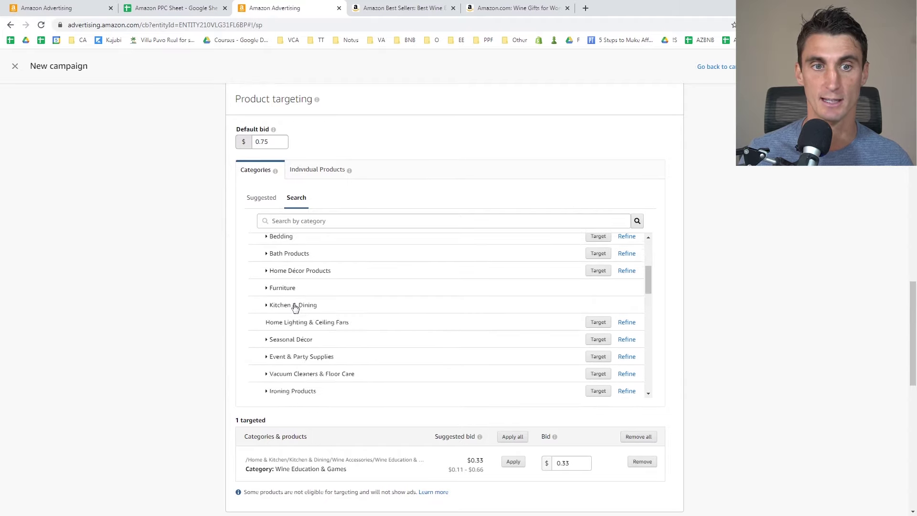
click(294, 305)
scroll(316, 368, down, 2)
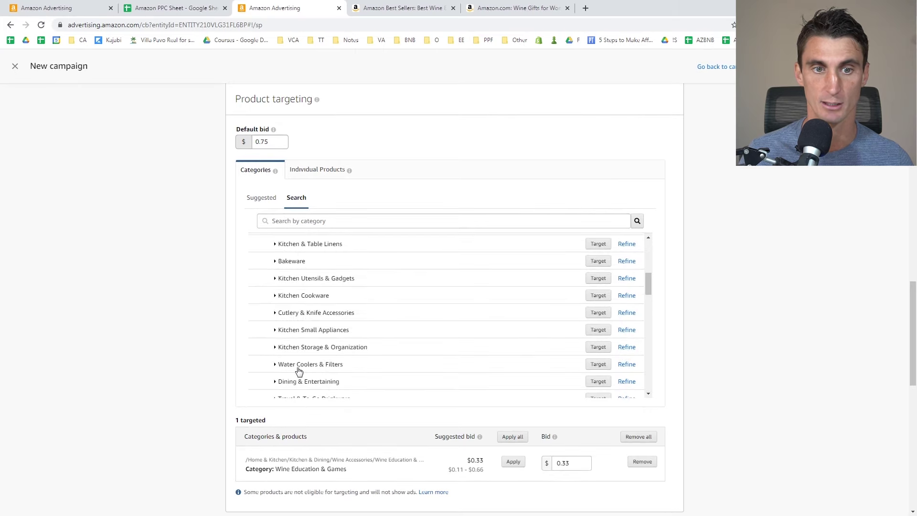
scroll(313, 353, down, 3)
click(281, 272)
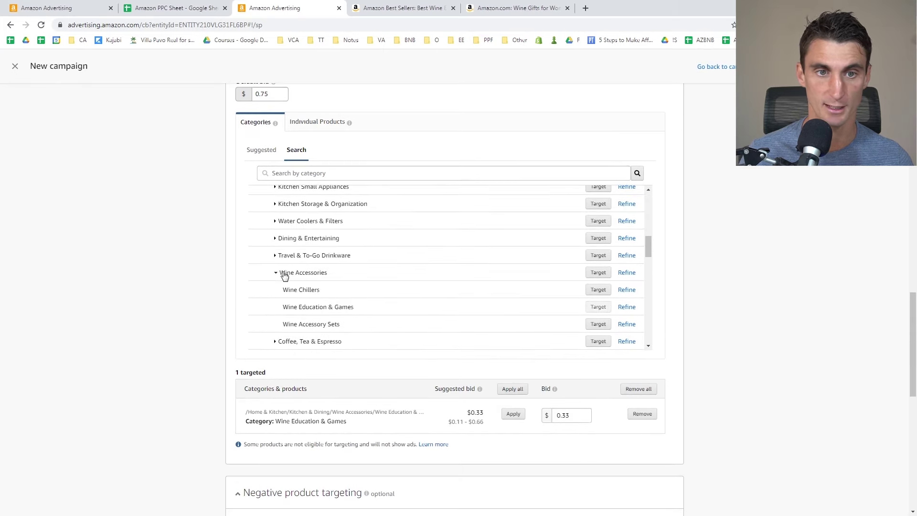
scroll(348, 283, down, 1)
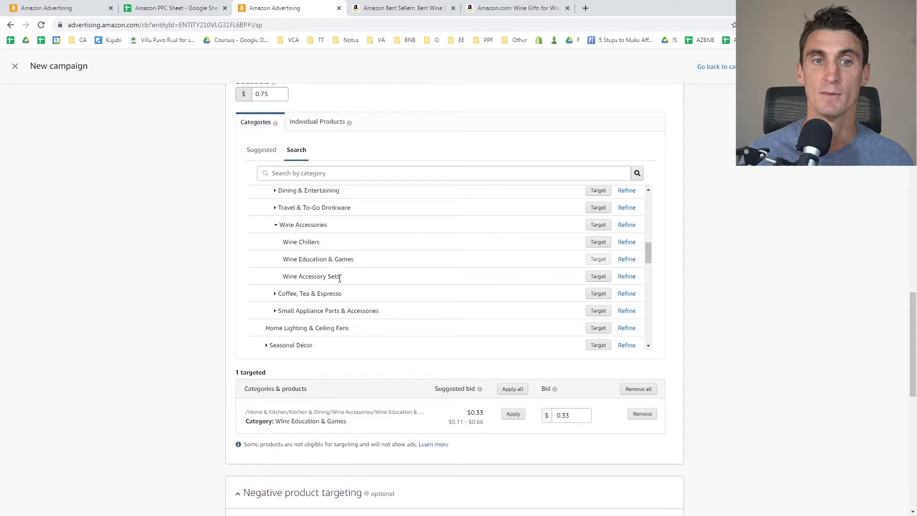
drag(318, 276, 497, 279)
click(500, 278)
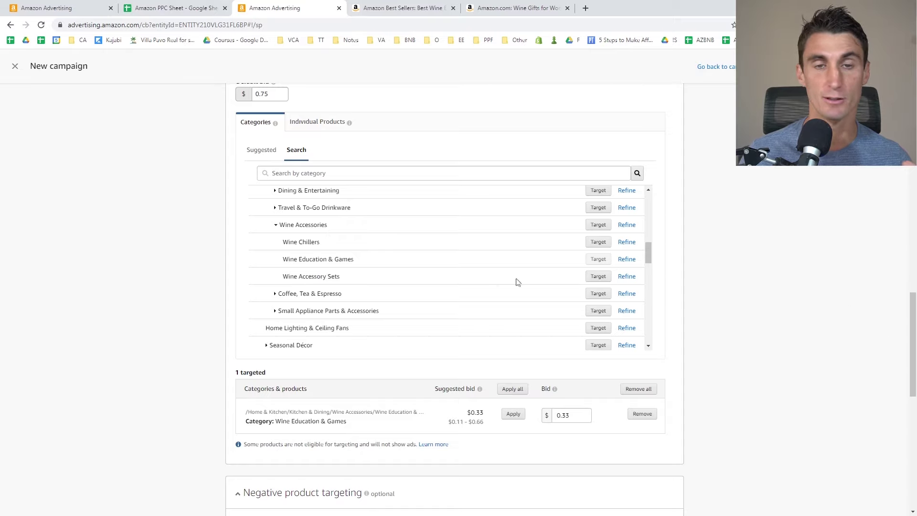
Step: Check the negative product exclusion and launch the campaign targeting the Wine Education & Games category
scroll(729, 334, down, 6)
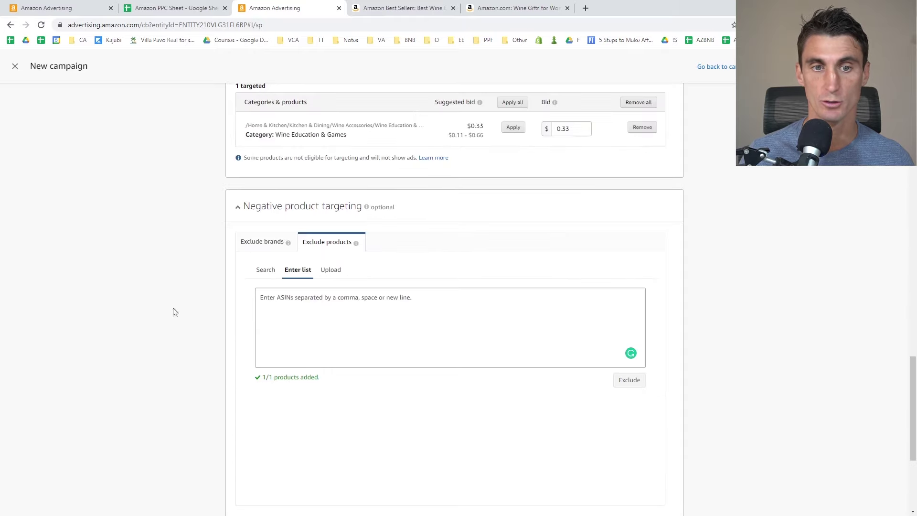
scroll(173, 312, down, 5)
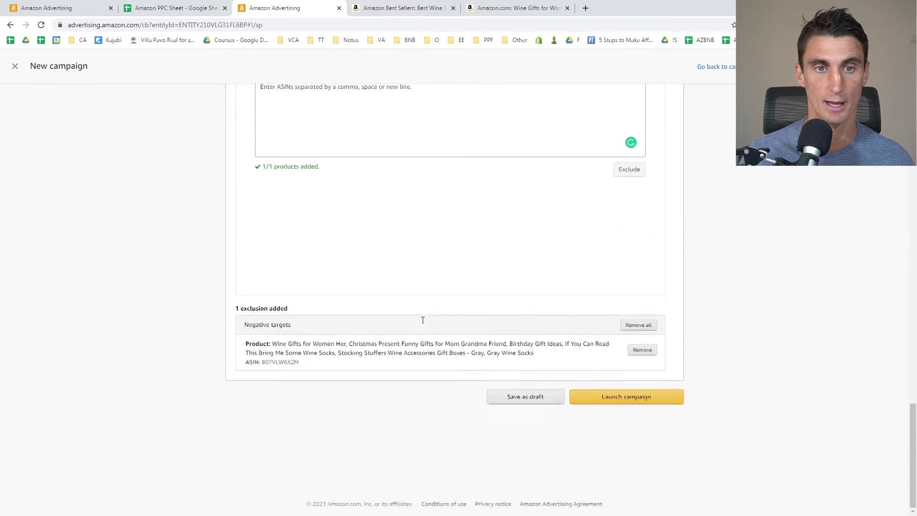
click(630, 401)
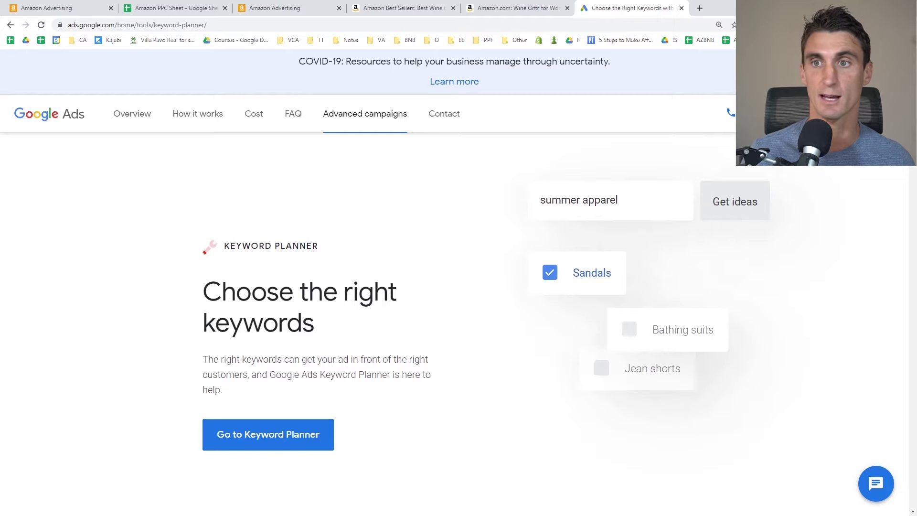
Step: Get keyword ideas for "wine flashcards" in Google Ads Keyword Planner and review the suggestions, including "sommelier flashcards"
click(267, 434)
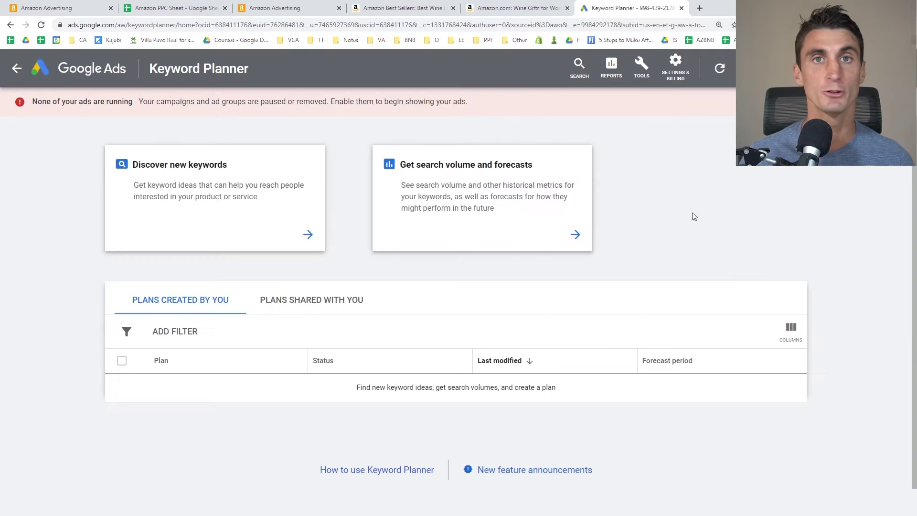
click(642, 64)
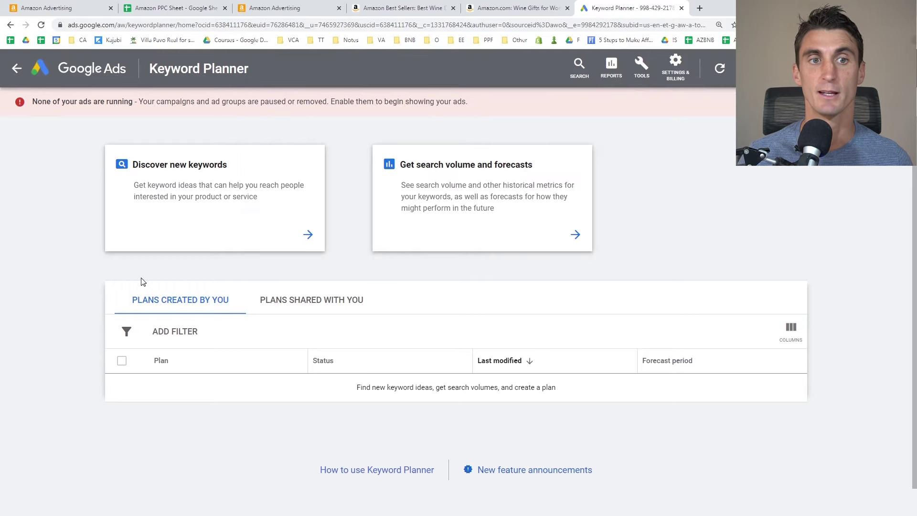
click(141, 282)
click(168, 189)
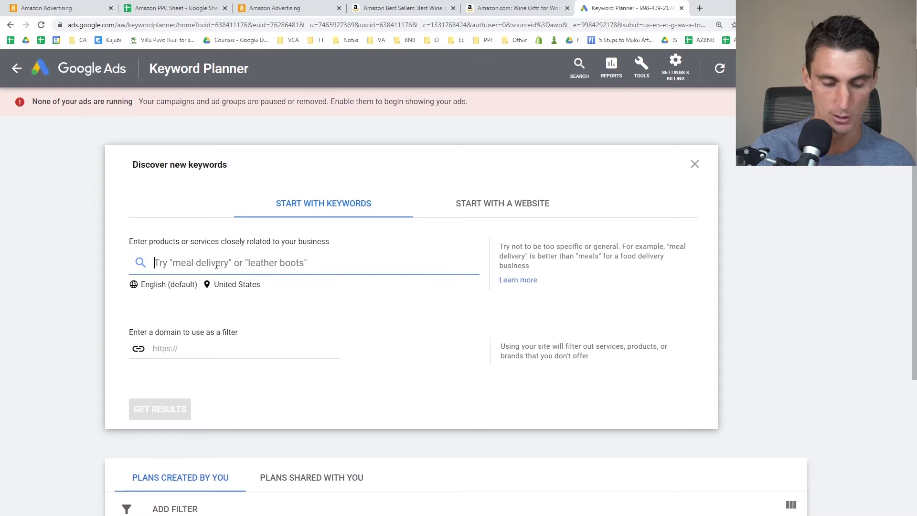
text(wine flashca)
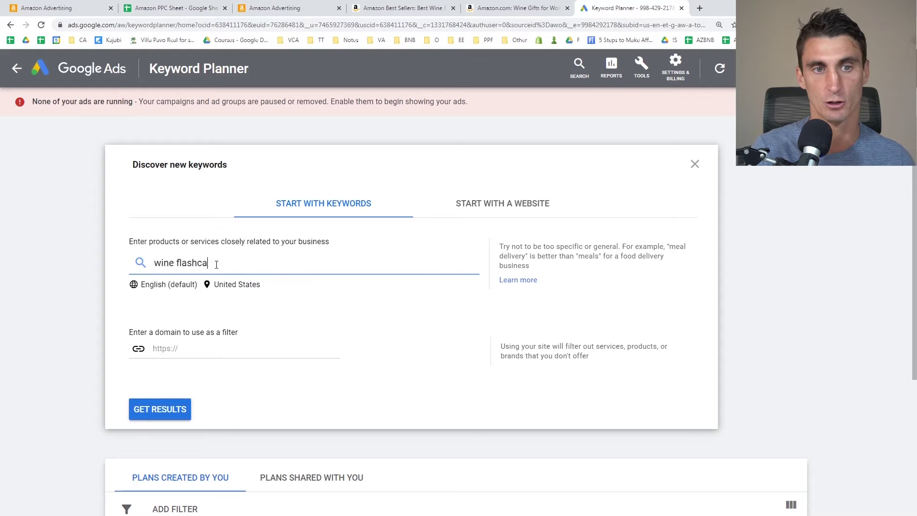
key(Return)
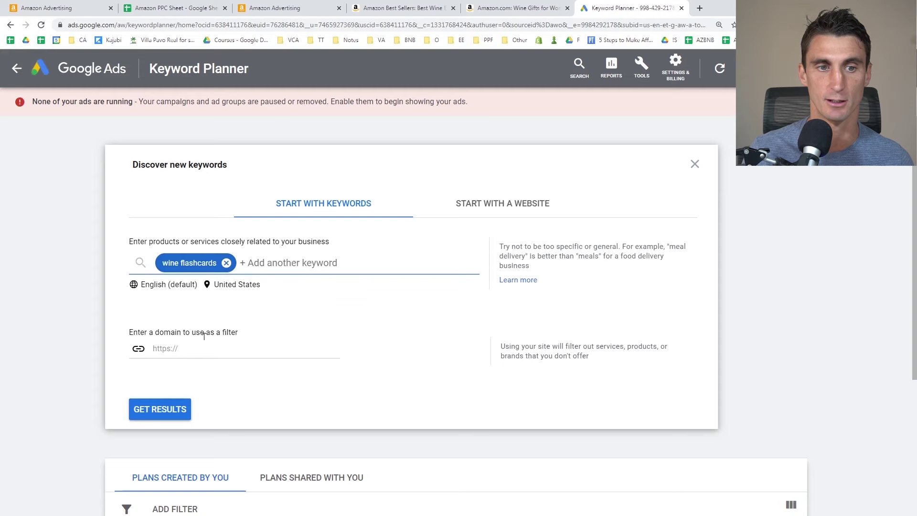
click(166, 410)
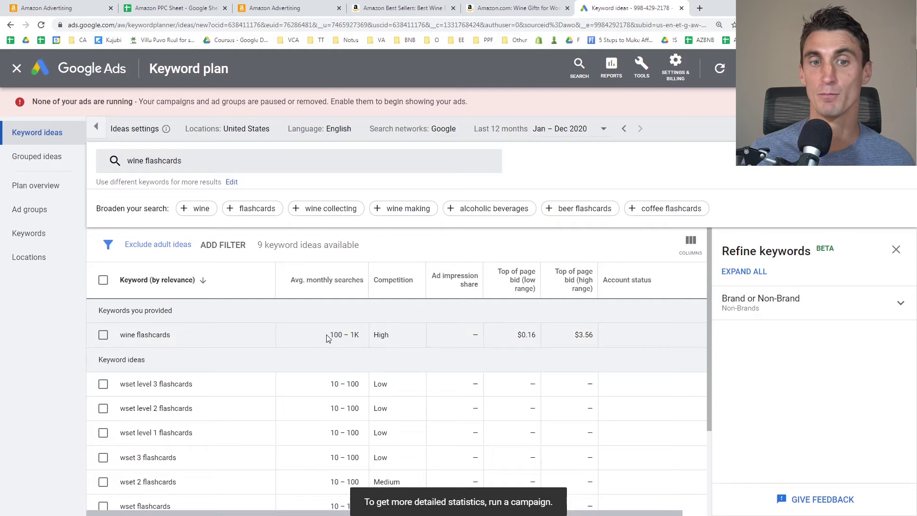
scroll(345, 338, down, 3)
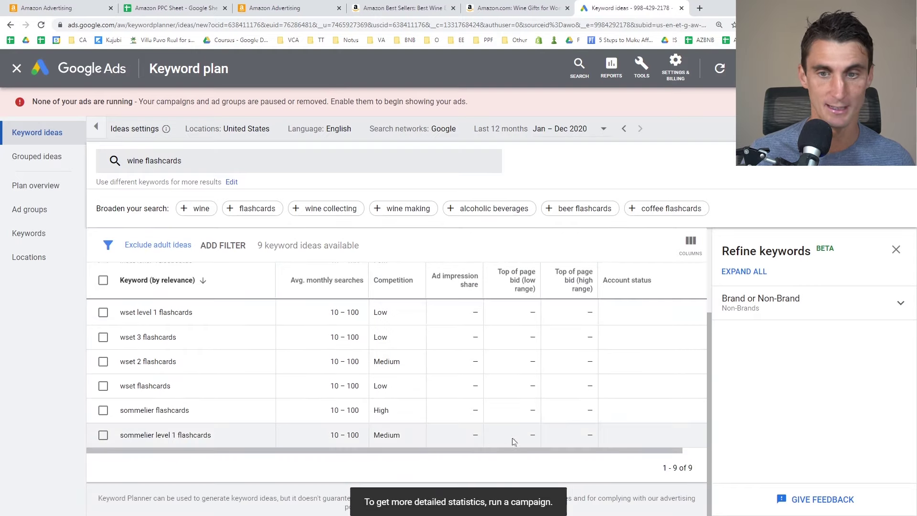
scroll(143, 380, up, 3)
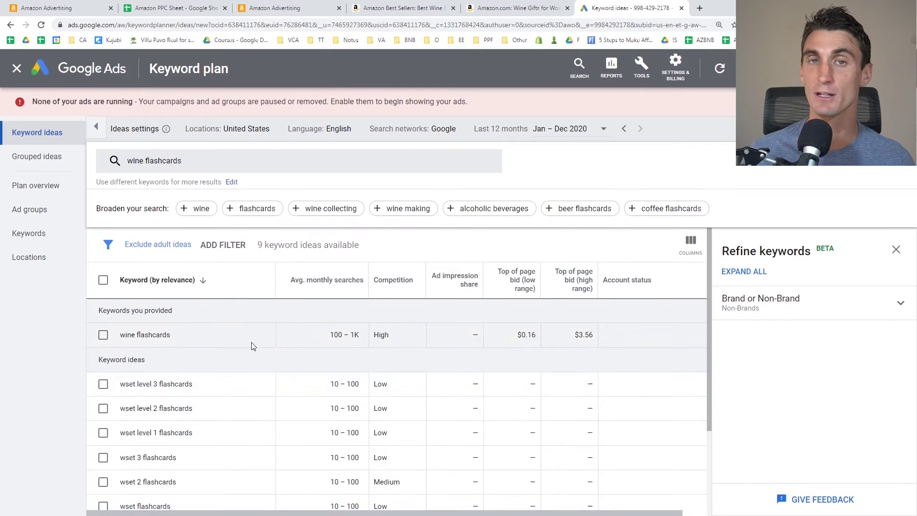
scroll(232, 357, down, 3)
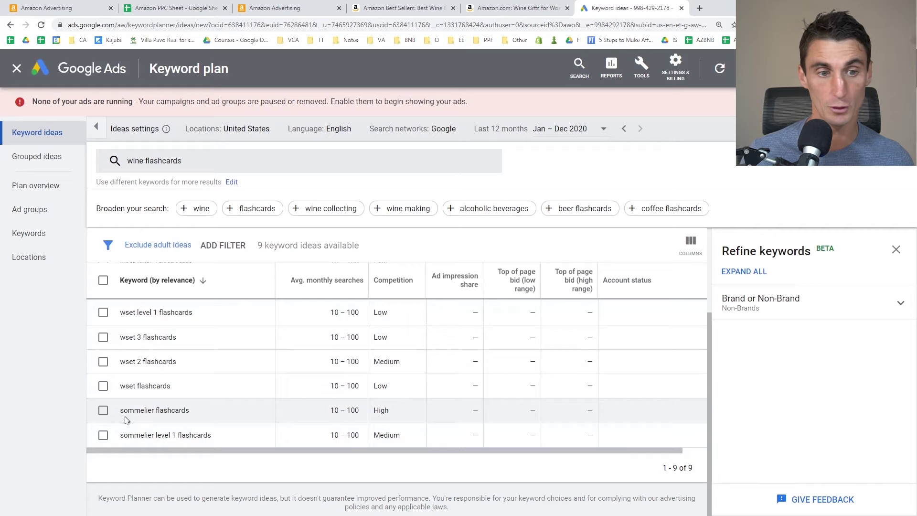
drag(122, 412, 197, 415)
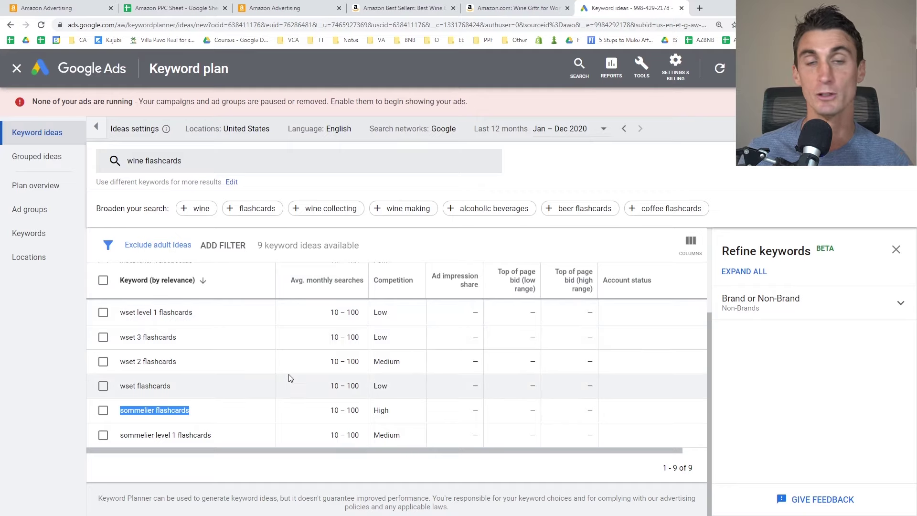
scroll(288, 376, up, 3)
Step: Return to the new Amazon Advertising campaign and review its suggested keywords, match types and suggested bids
key(ctrl+3)
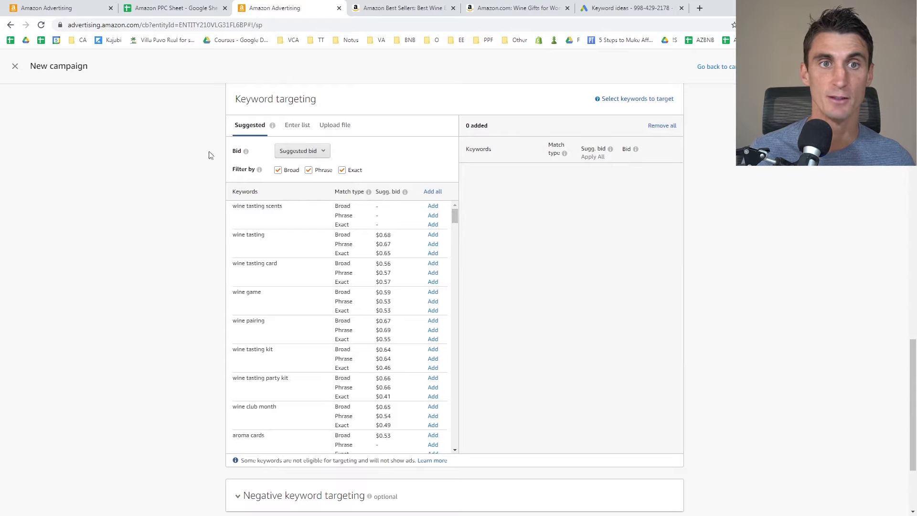
drag(457, 225, 463, 434)
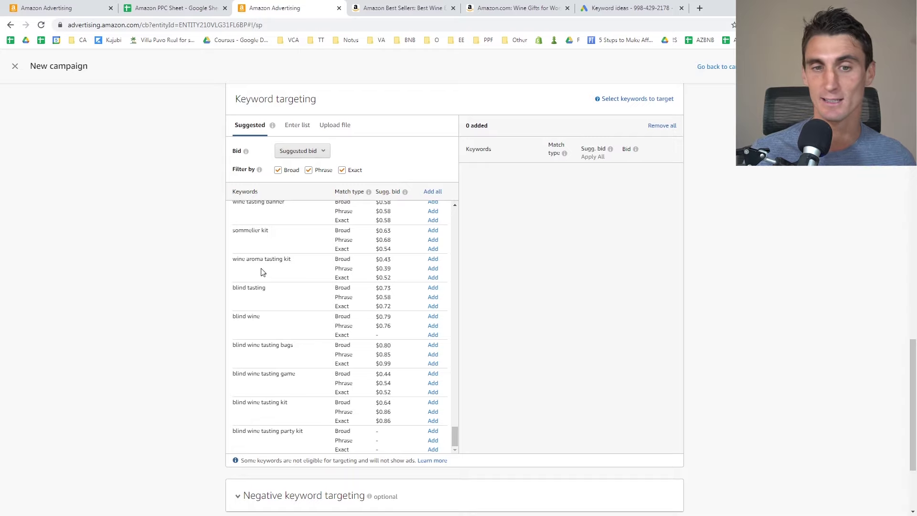
drag(454, 439, 456, 217)
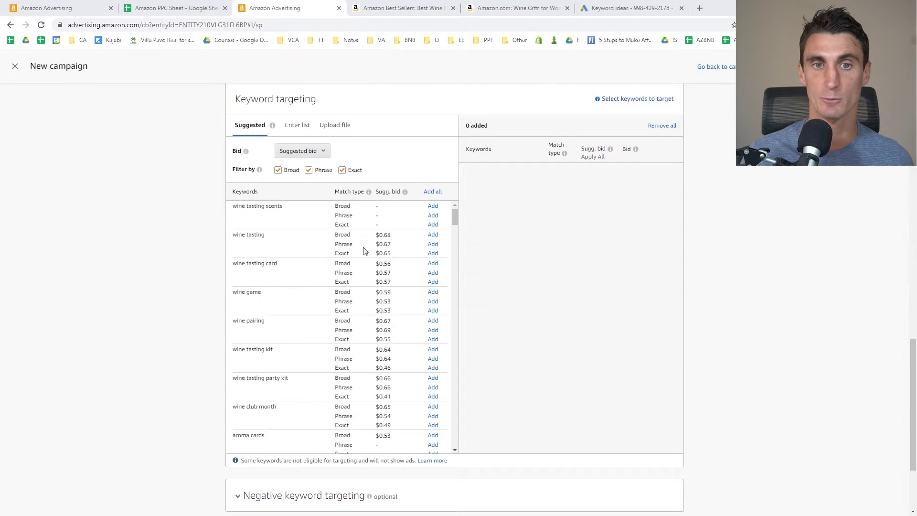
click(404, 192)
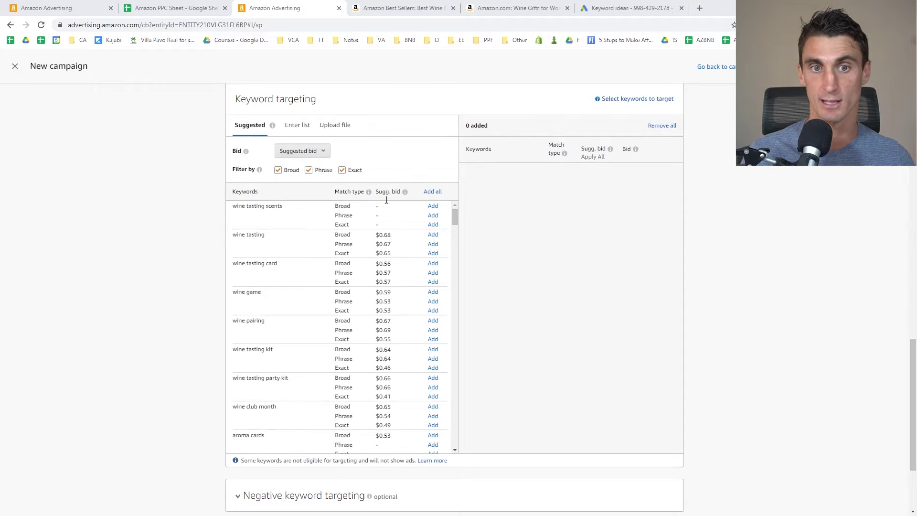
drag(375, 234, 391, 236)
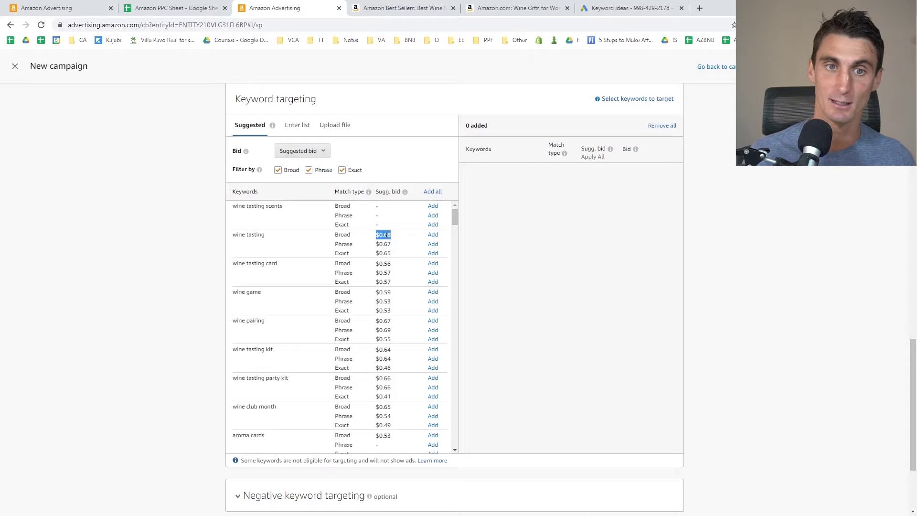
click(400, 244)
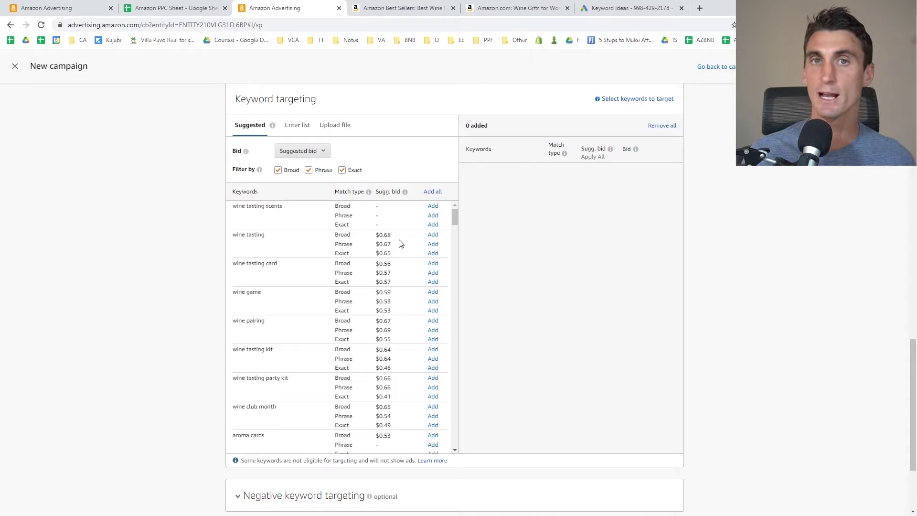
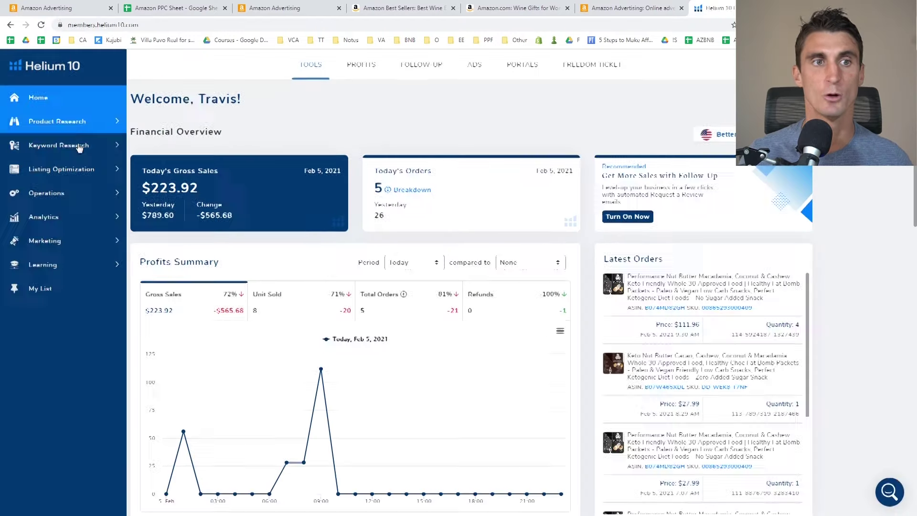
Step: Search for keywords related to "Wine Flashcards" with Helium 10's Magnet keyword research tool
click(67, 200)
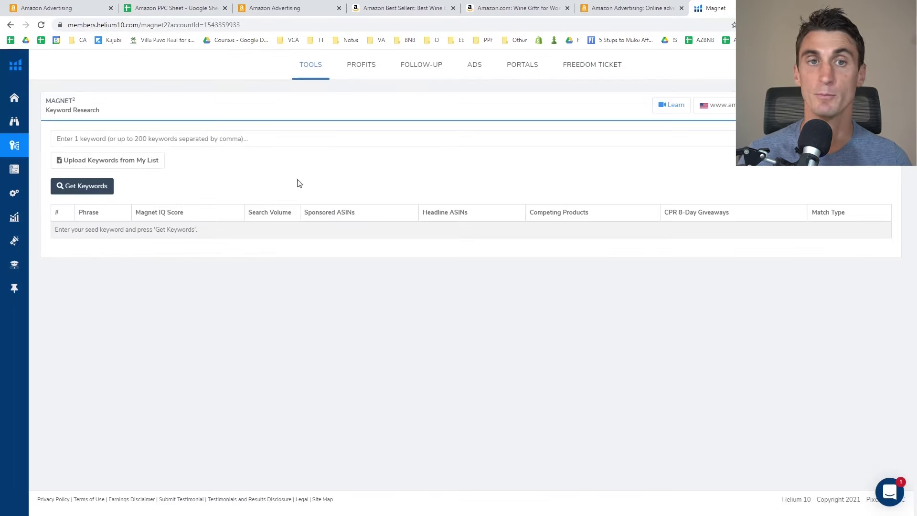
click(230, 134)
text(Wine Flashcards)
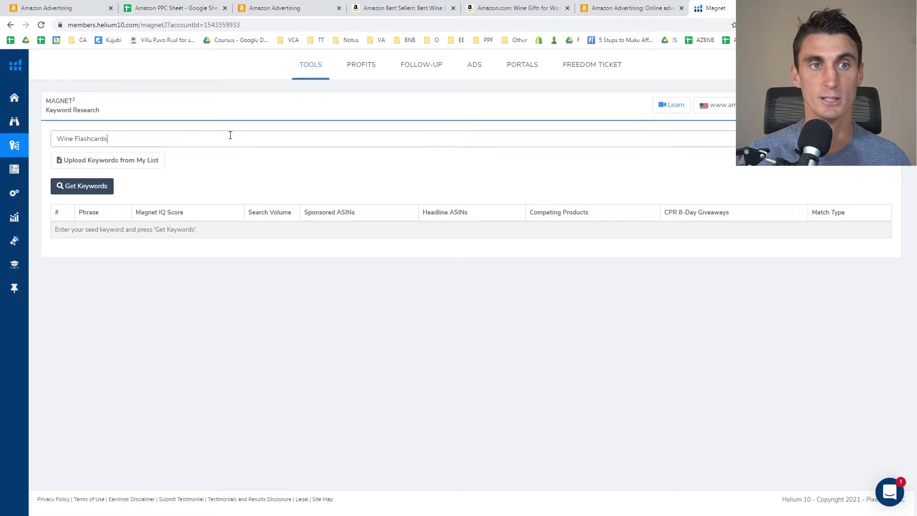
click(80, 189)
click(491, 336)
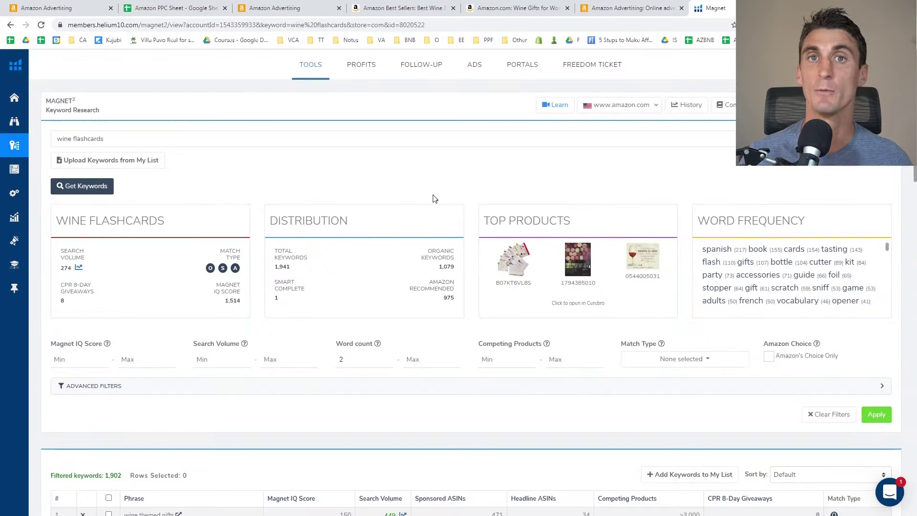
Step: Examine the Magnet results for wine flashcards, comparing the related phrases and their search volumes
scroll(253, 223, down, 7)
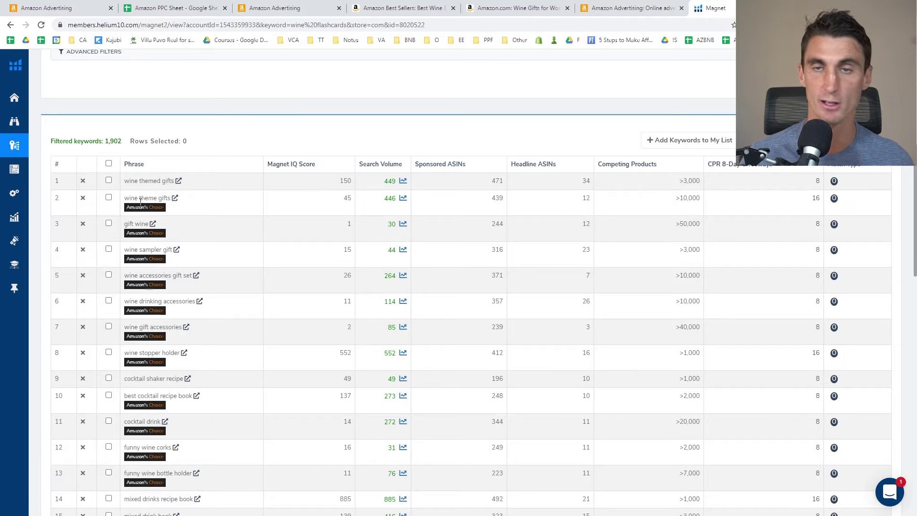
scroll(196, 234, up, 7)
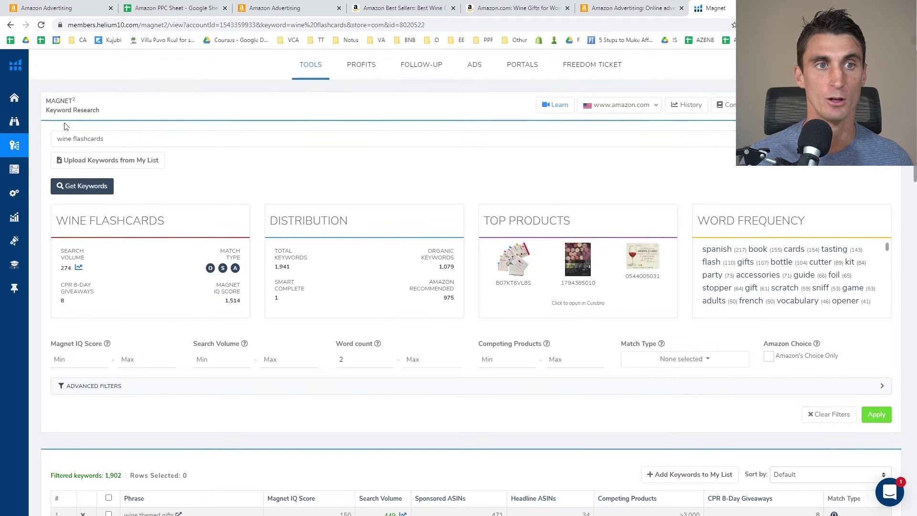
scroll(215, 224, down, 6)
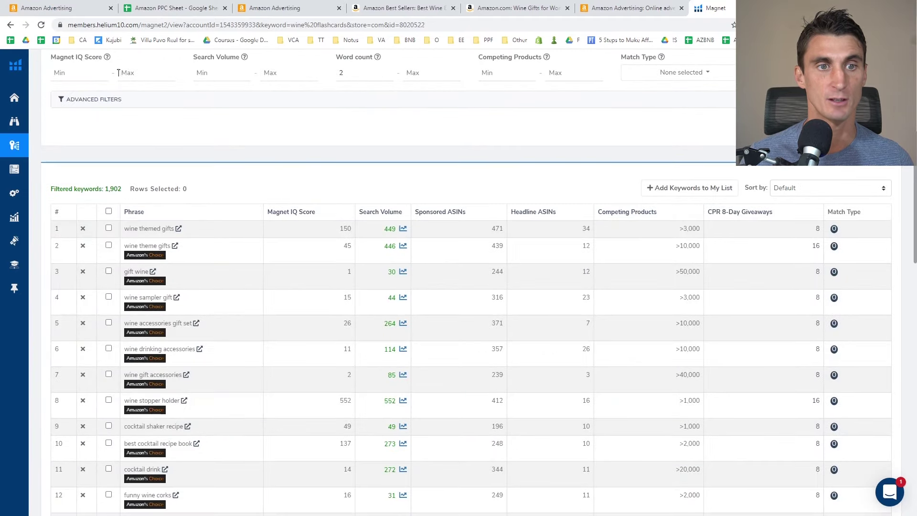
scroll(213, 231, down, 3)
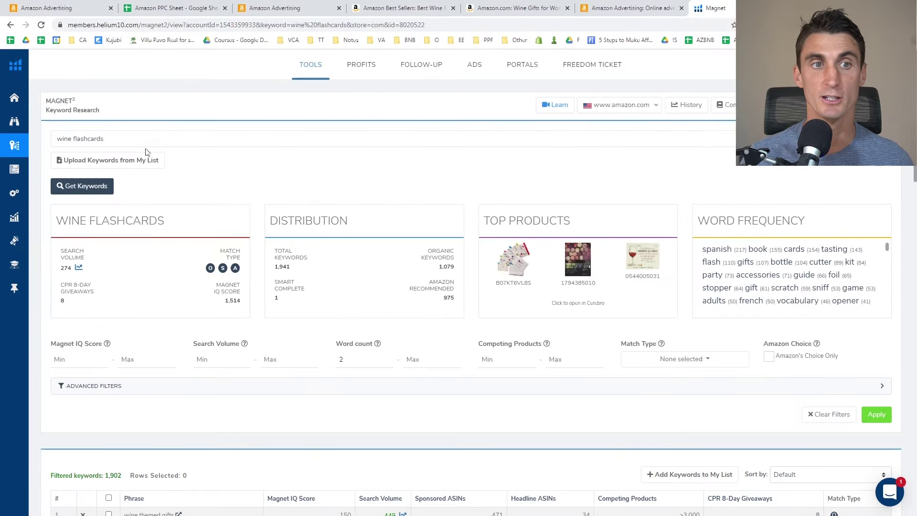
scroll(249, 268, down, 6)
scroll(249, 268, down, 5)
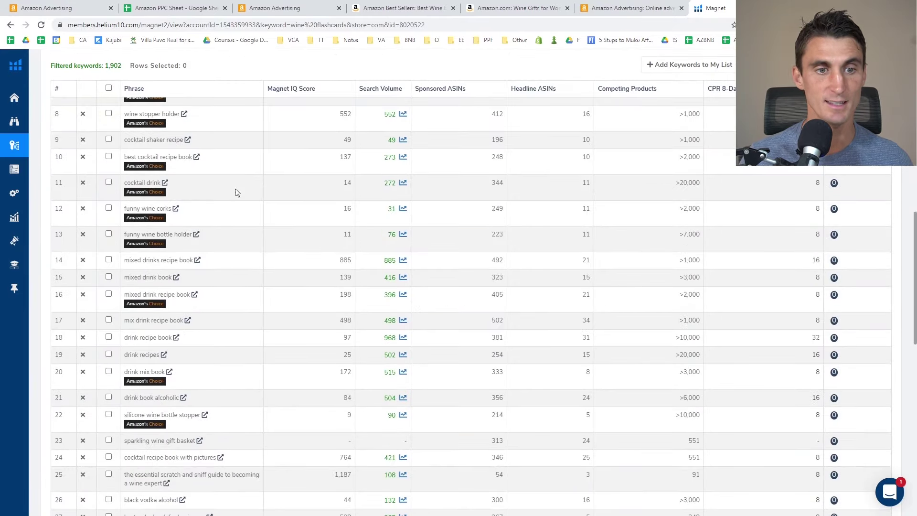
scroll(194, 321, down, 2)
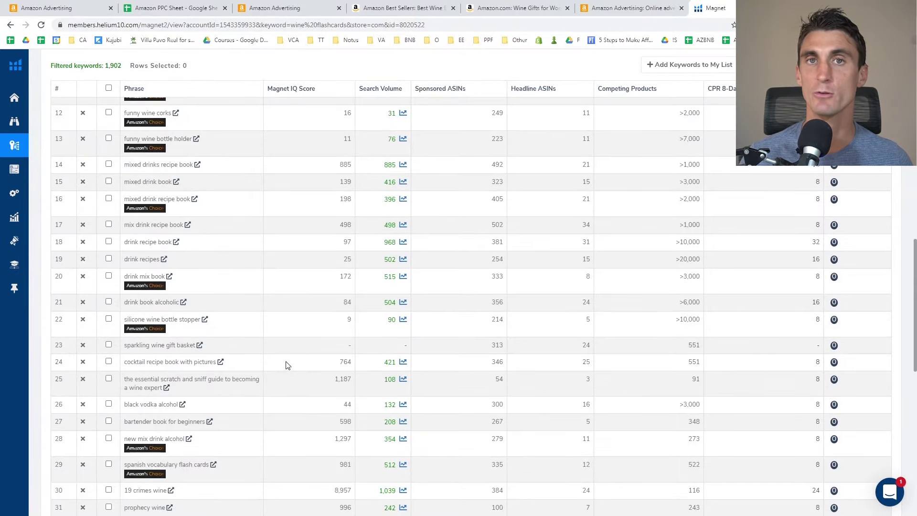
scroll(287, 364, down, 1)
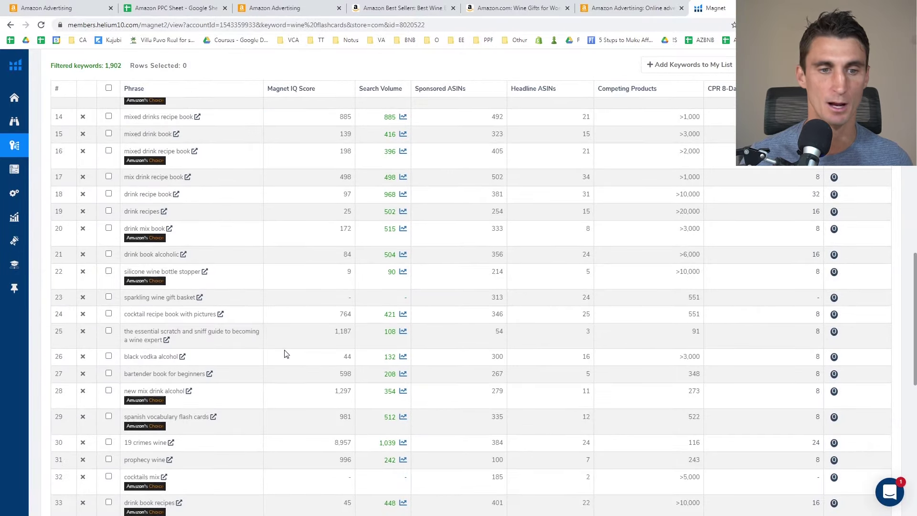
scroll(273, 476, down, 2)
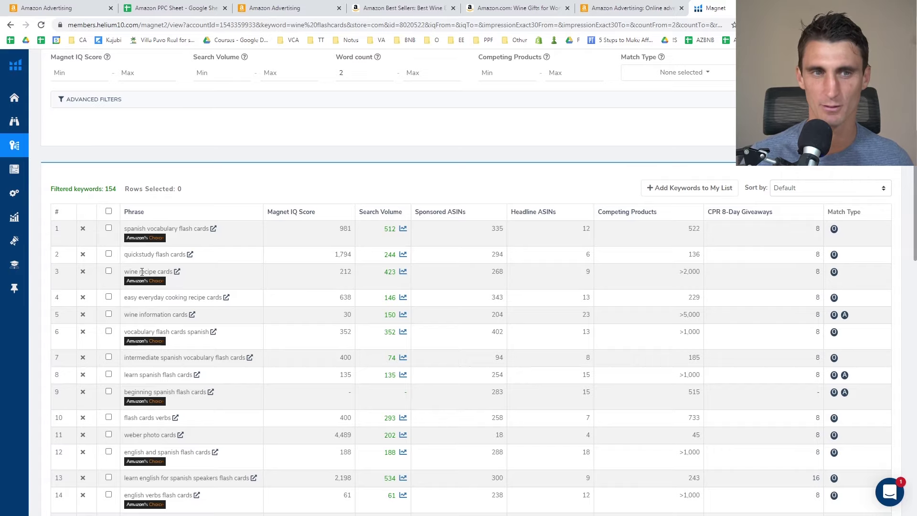
Step: Review the filtered card-related phrases, highlighting the words "recipe" and "spanish" in the phrase list
double_click(148, 270)
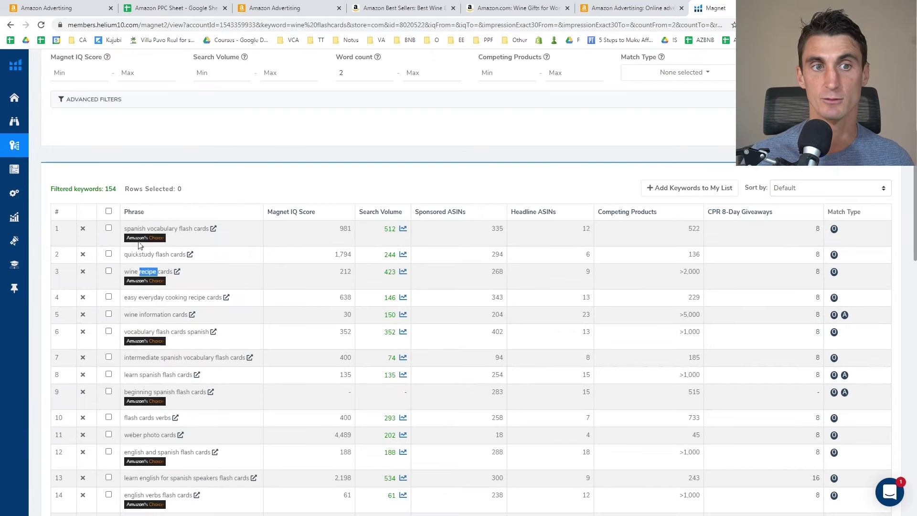
double_click(135, 229)
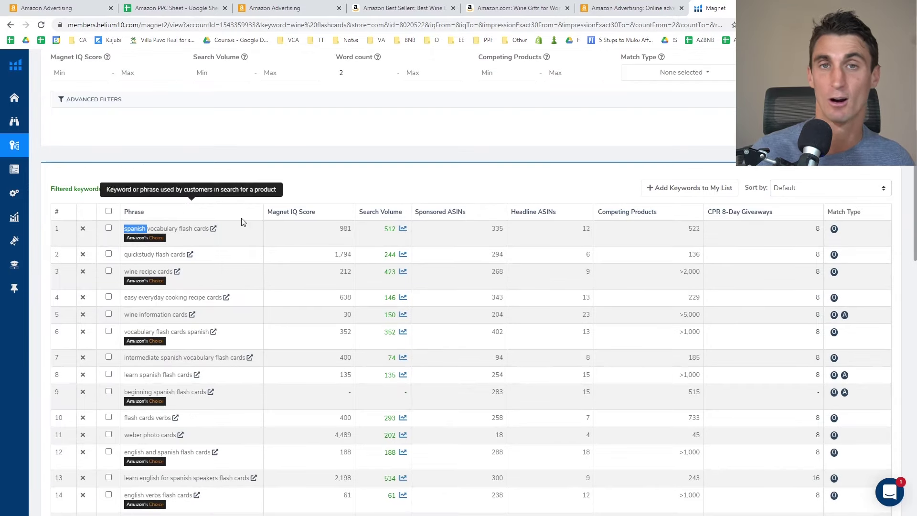
scroll(202, 218, up, 6)
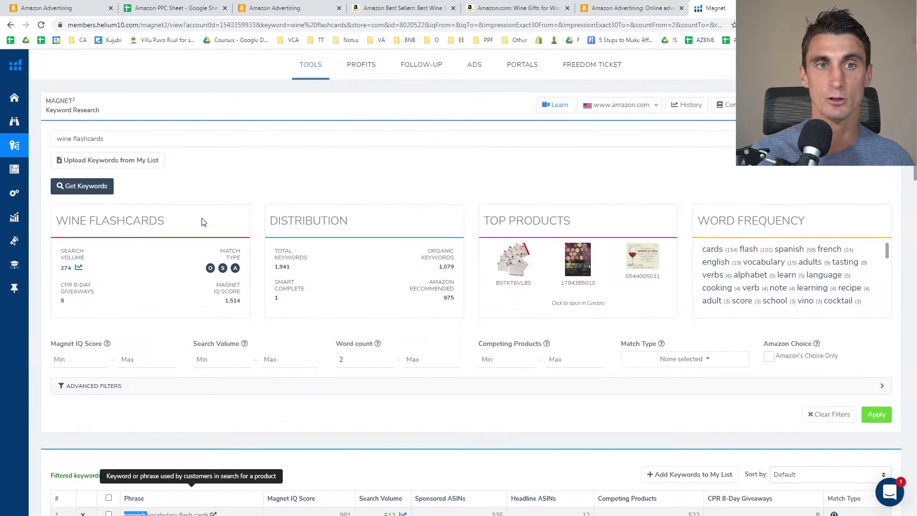
scroll(230, 216, down, 20)
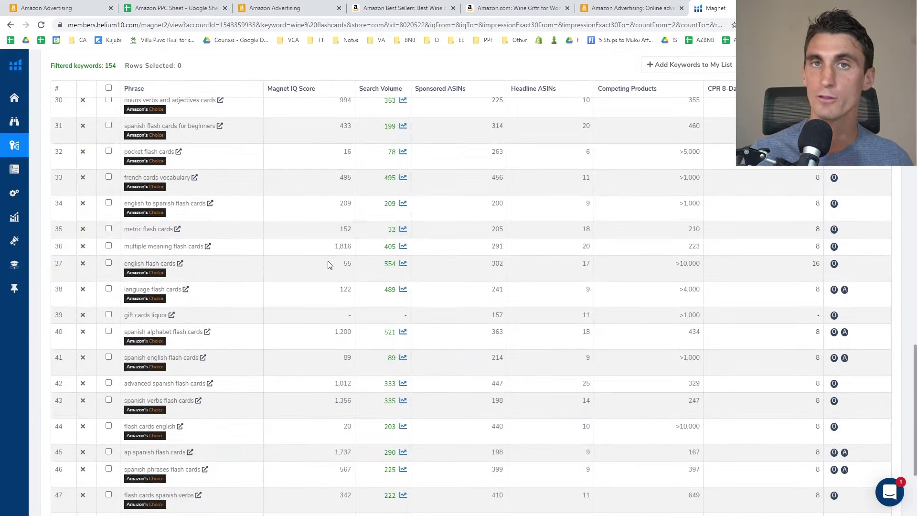
Step: Open the Sponsored Products Specific Search Terms campaign and copy the Spanish and Recipe entries from the Amazon PPC Sheet's Negative Keywords list
scroll(328, 261, up, 20)
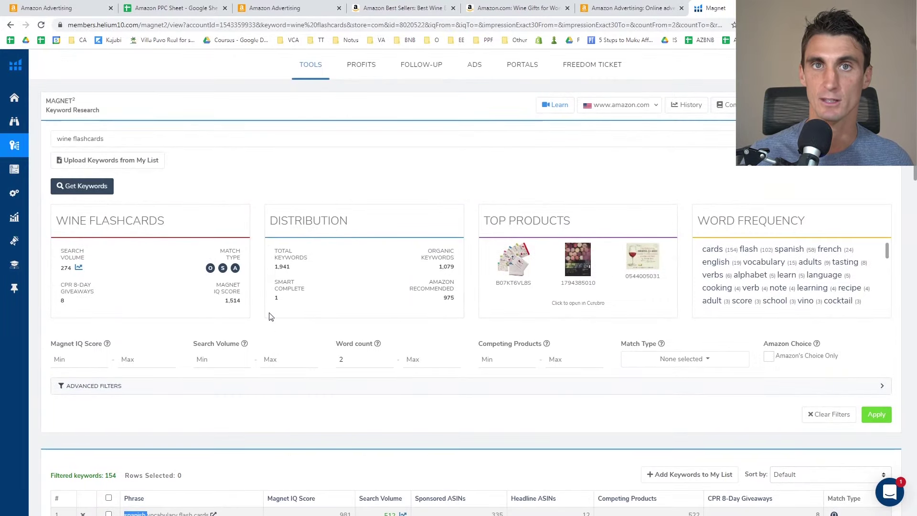
key(ctrl+3)
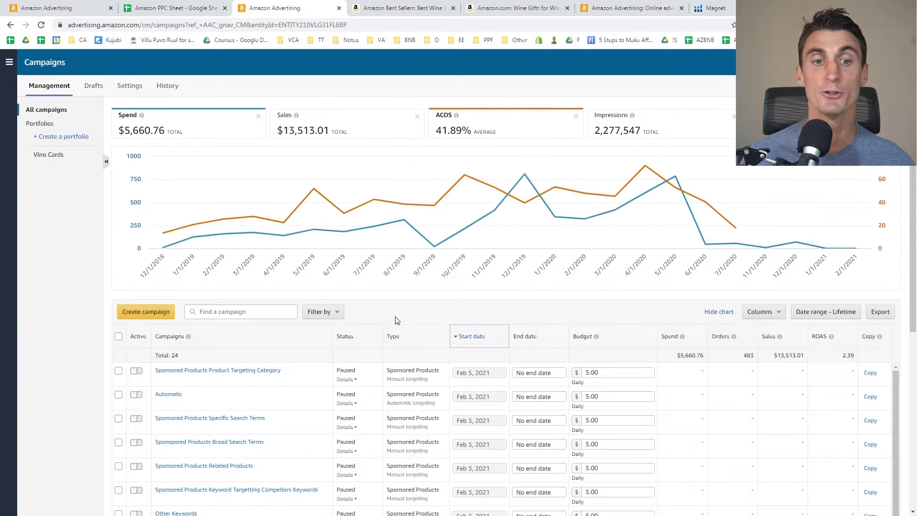
click(236, 419)
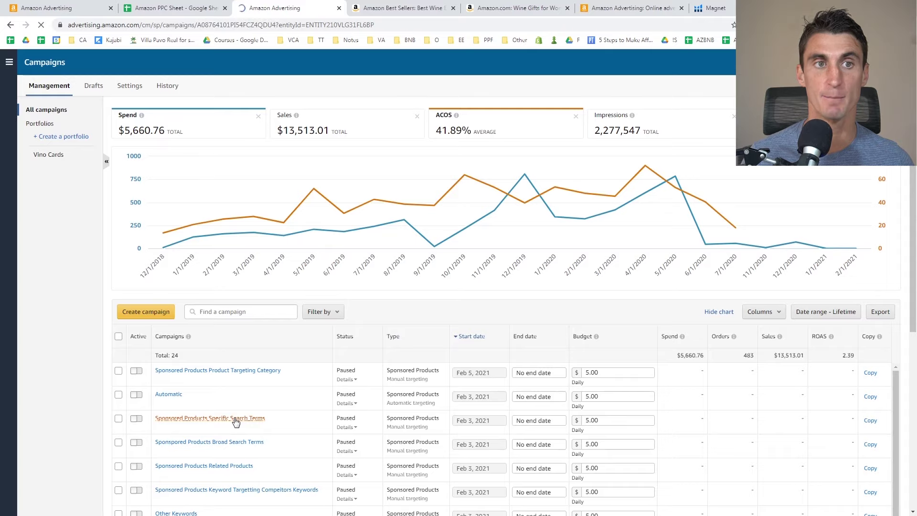
click(176, 8)
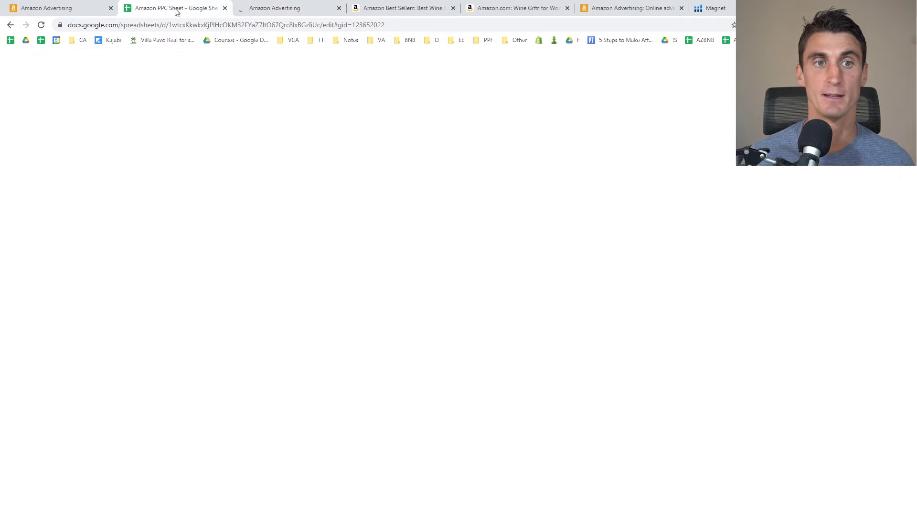
drag(48, 139, 51, 153)
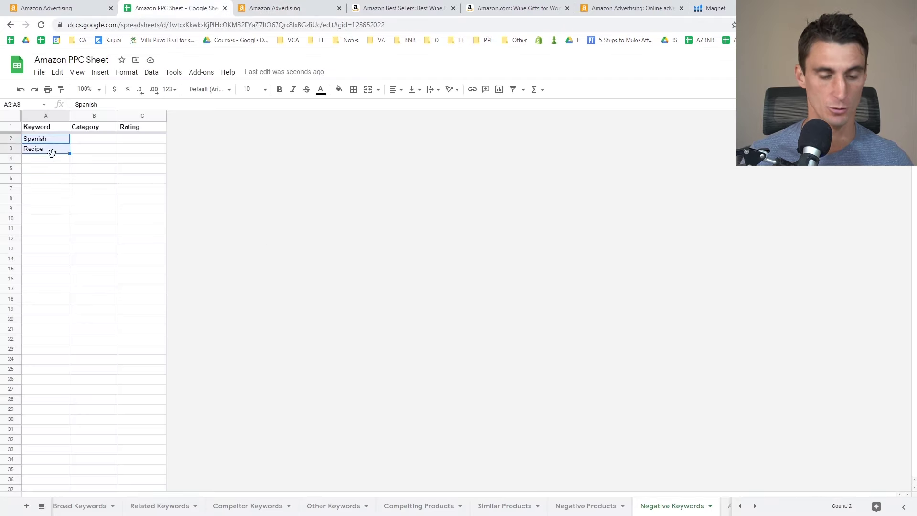
click(263, 7)
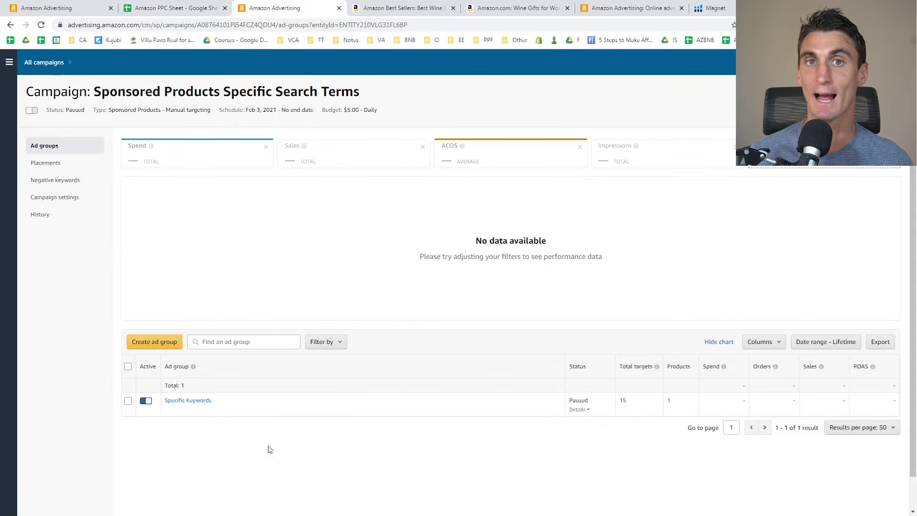
Step: Add "spanish" and "recipe" as negative exact keywords at campaign level for Sponsored Products Specific Search Terms
click(78, 186)
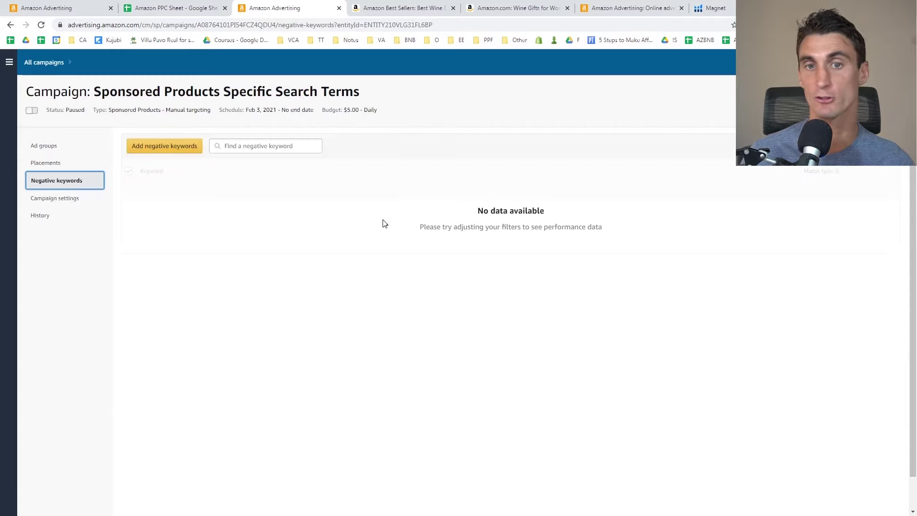
click(157, 146)
text(spanish recipe)
click(428, 249)
click(671, 460)
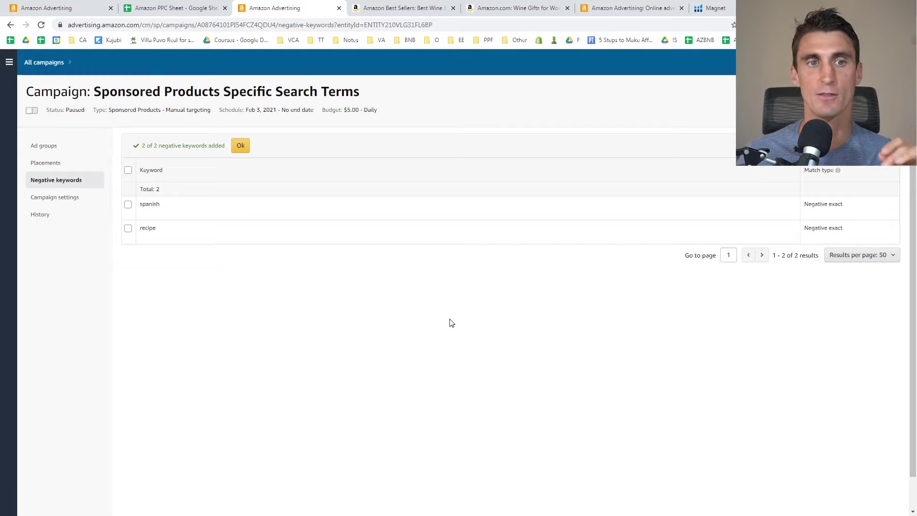
Step: Paste the copied negative keywords into the negative targeting of the campaign's Specific Keywords ad group
click(58, 150)
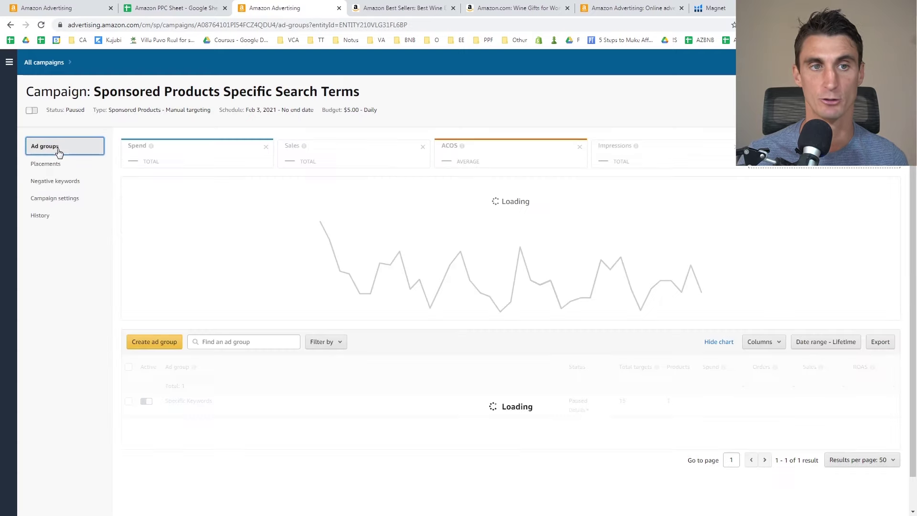
click(190, 402)
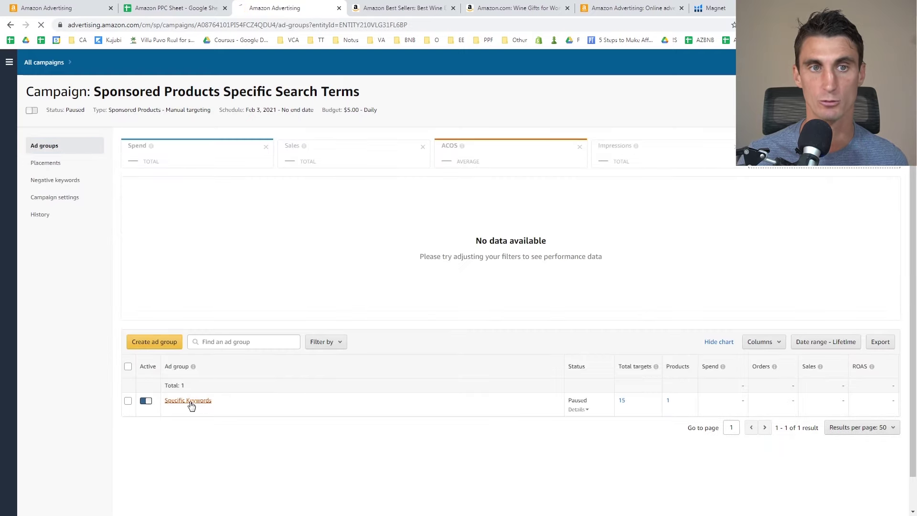
click(78, 186)
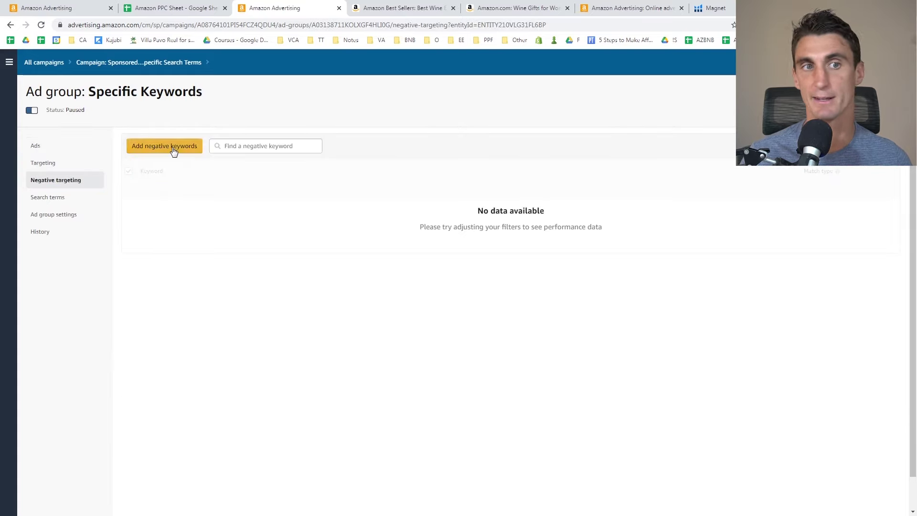
click(172, 149)
click(385, 172)
key(ctrl+v)
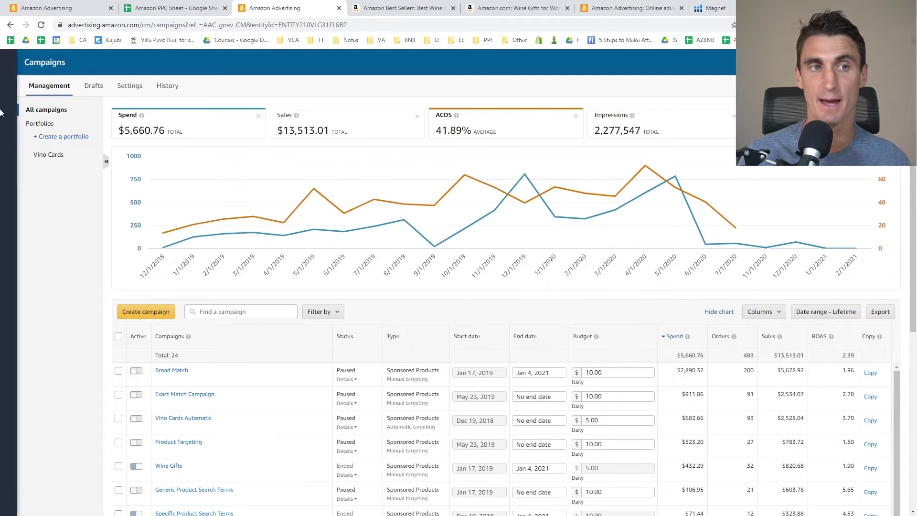
Step: Start a new advertising report and review its Sponsored Products search term configuration, report period and delivery settings
click(9, 62)
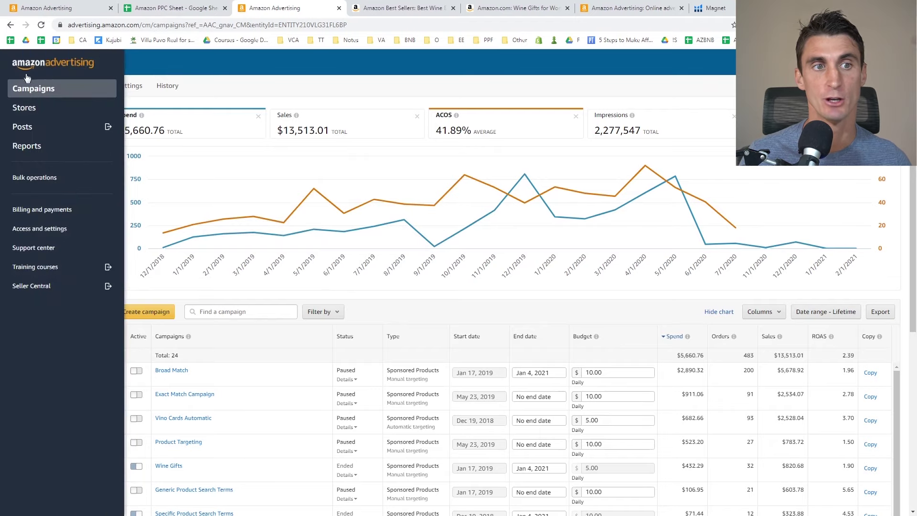
click(53, 151)
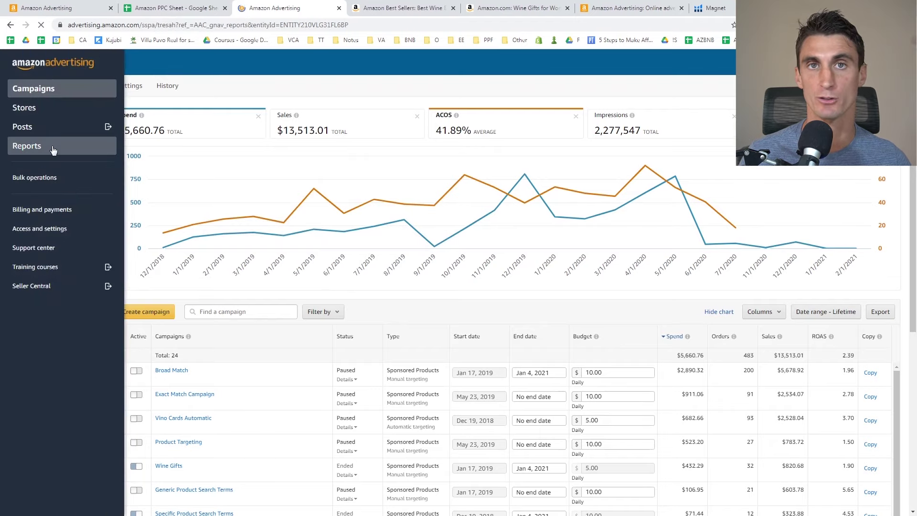
click(55, 91)
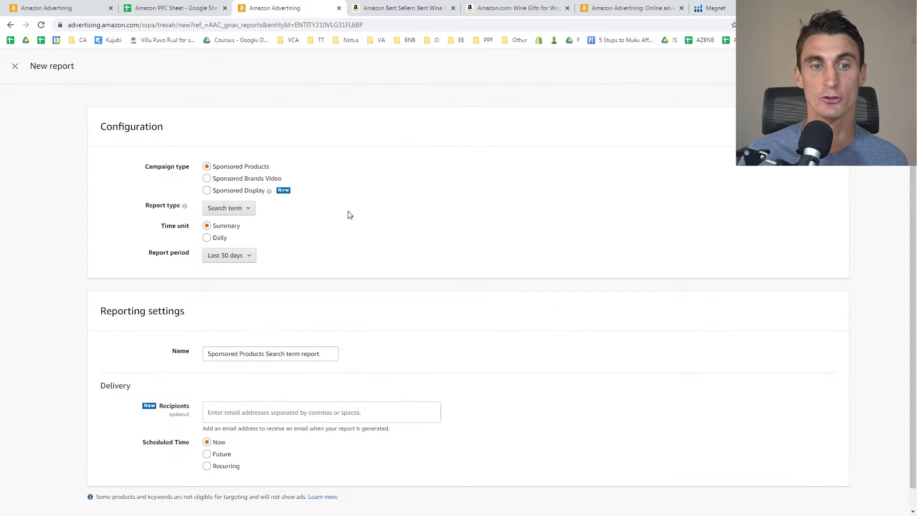
scroll(356, 224, down, 1)
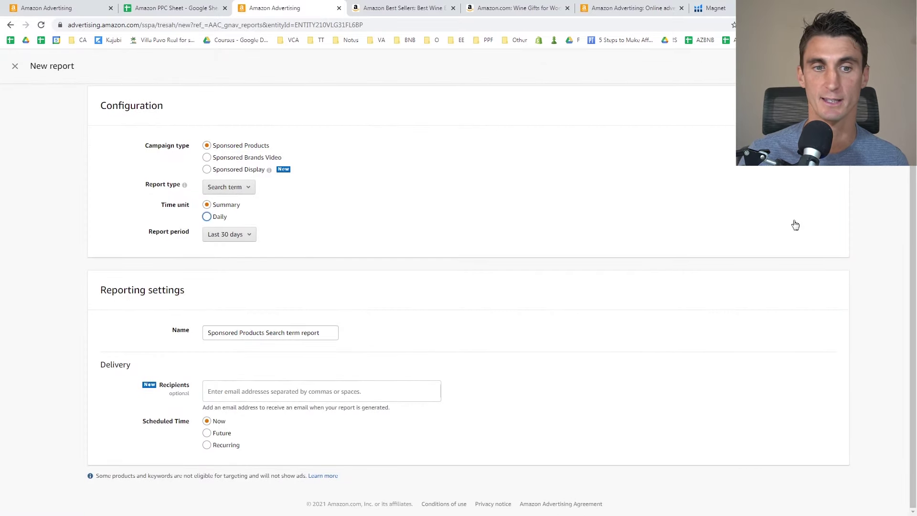
scroll(458, 287, up, 1)
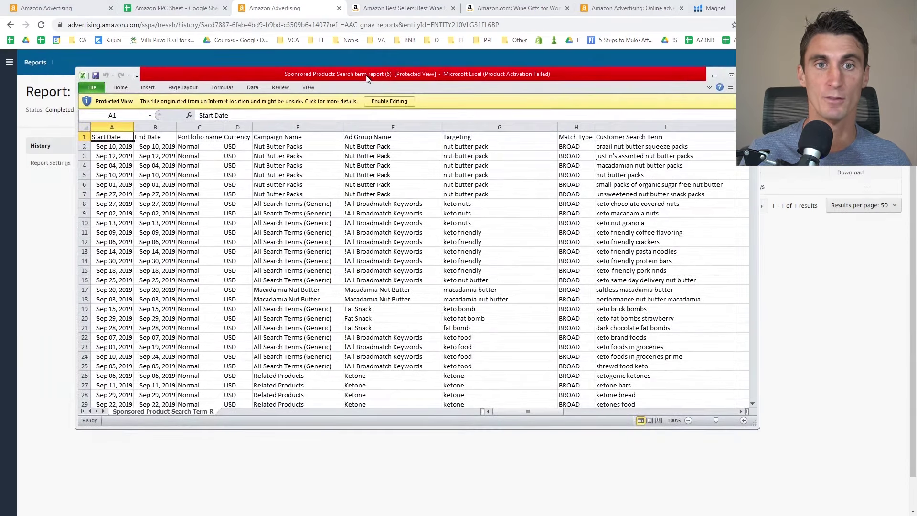
Step: Enable editing of the search term report in Excel and inspect the first record's campaign, ad group, targeting and customer search term
double_click(367, 74)
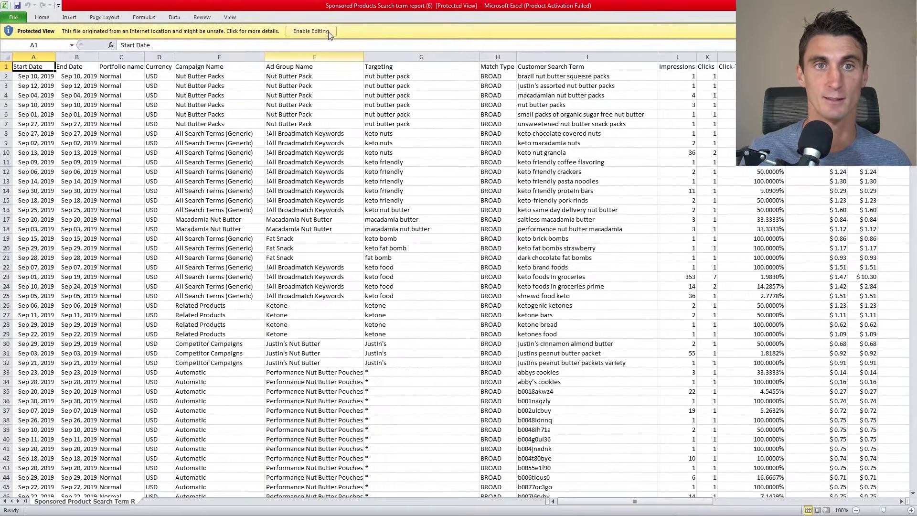
click(313, 34)
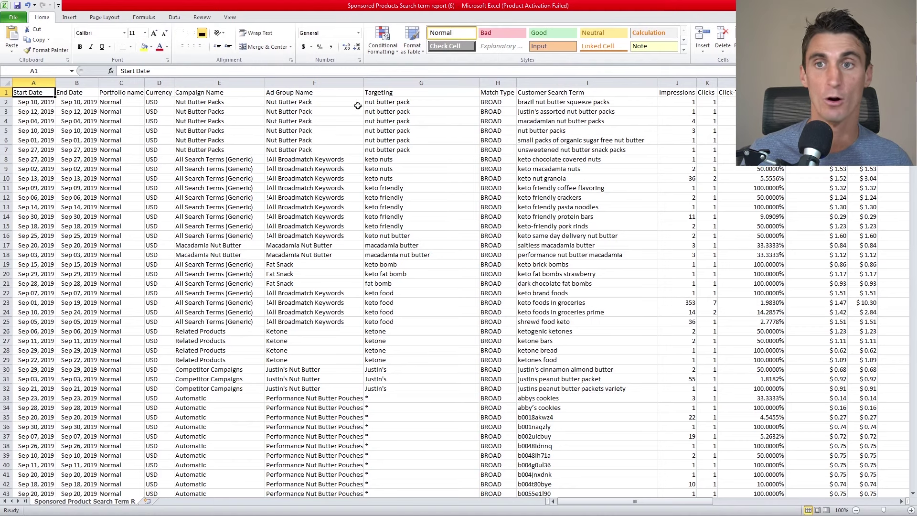
click(77, 105)
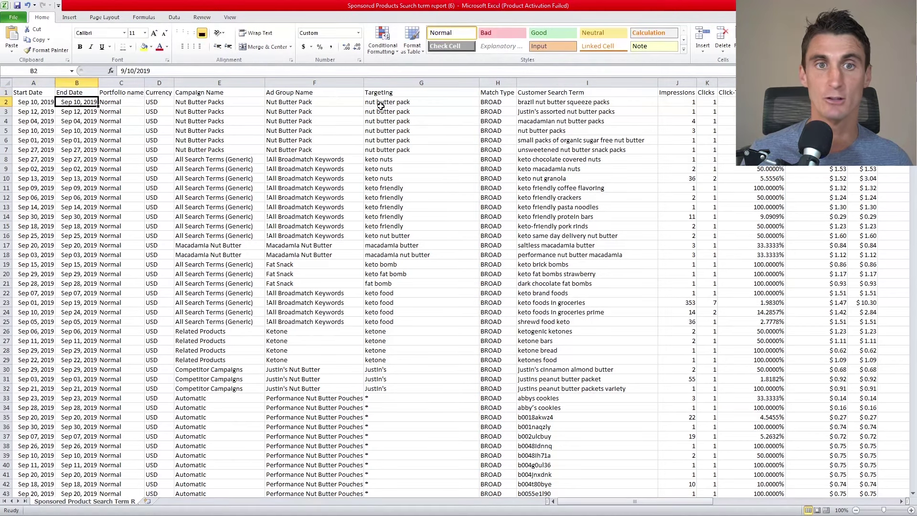
click(208, 102)
click(273, 101)
click(406, 103)
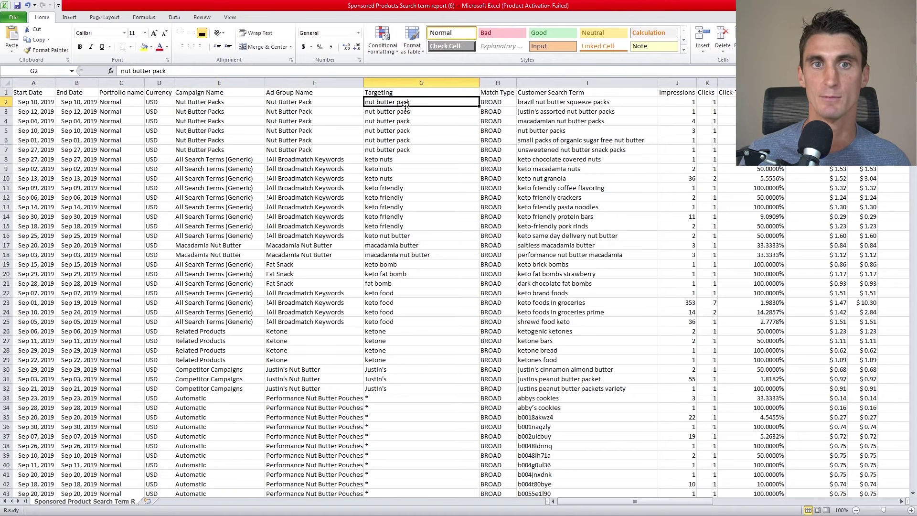
click(555, 84)
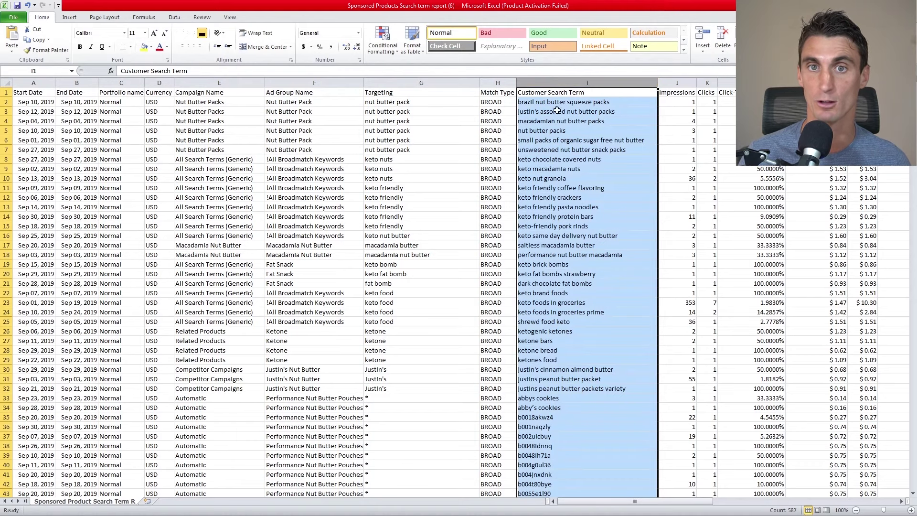
click(553, 101)
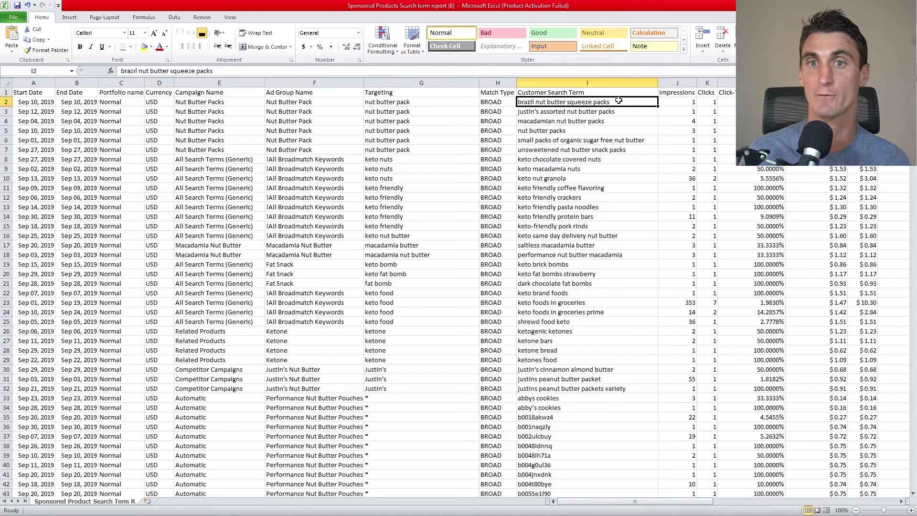
Step: Examine the click, cost and sales metrics across the row for the customer search term "brazil nut butter squeeze packs"
key(Right)
key(Right)
key(Right)
key(Right)
key(Right)
key(Right)
key(Right)
key(Right)
key(Right)
key(Right)
key(Right)
key(Right)
key(Right)
key(Right)
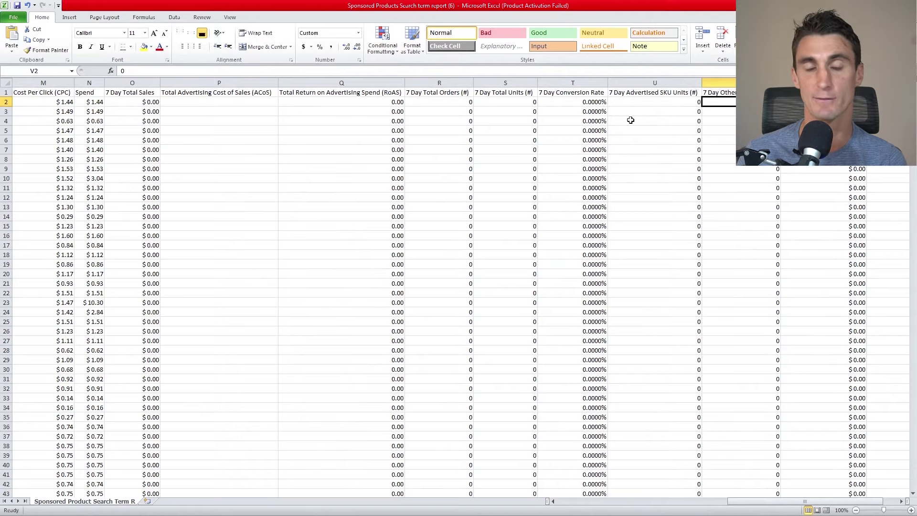
key(Left)
key(Left)
key(Left)
key(Left)
key(Left)
key(Left)
key(Left)
key(Left)
key(Left)
key(Left)
key(Left)
key(Left)
key(Left)
key(Left)
scroll(405, 147, left, 3)
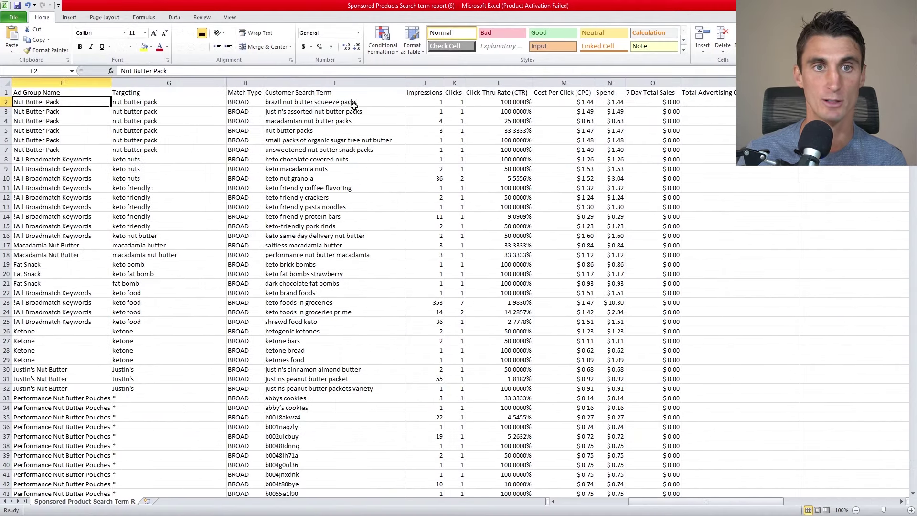
double_click(280, 102)
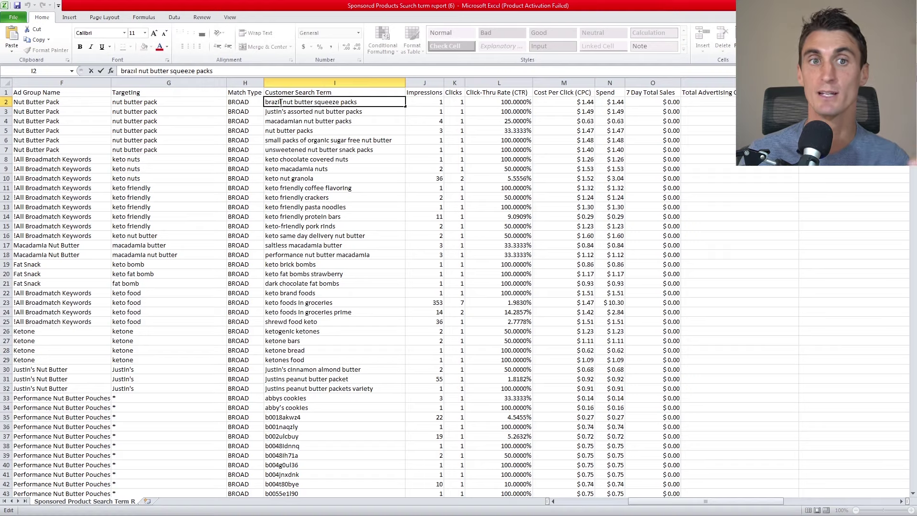
key(Escape)
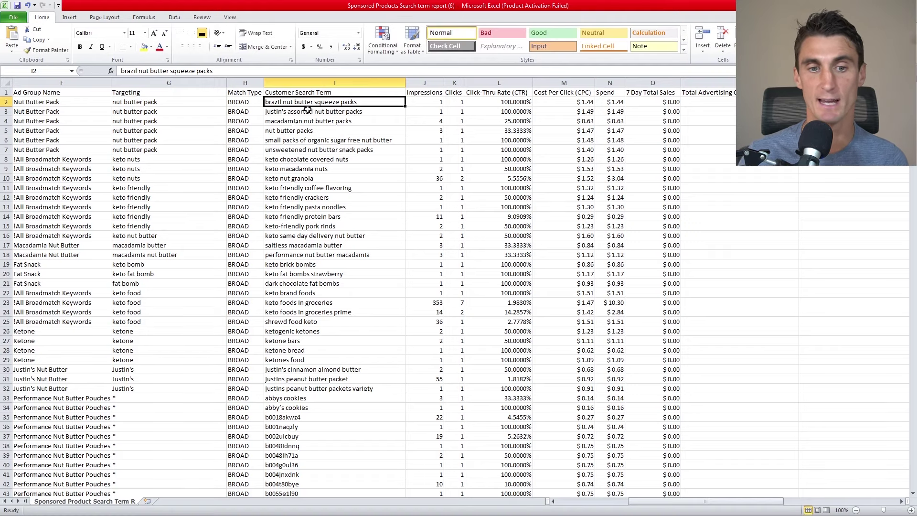
key(Right)
key(Right)
key(Right)
key(Right)
key(Right)
key(Right)
key(Right)
key(Right)
key(Right)
key(Right)
key(Right)
key(Right)
key(Right)
key(Right)
key(Right)
key(Right)
key(Right)
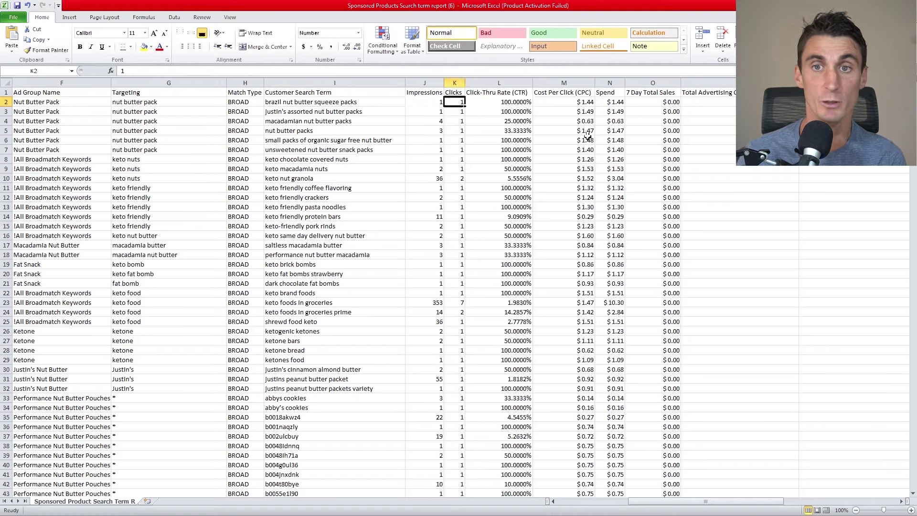
key(Left)
key(Left)
key(Left)
key(Left)
key(Left)
key(Left)
key(Left)
key(Left)
key(Left)
key(Left)
key(Left)
key(Left)
key(Left)
key(Left)
key(Left)
key(Left)
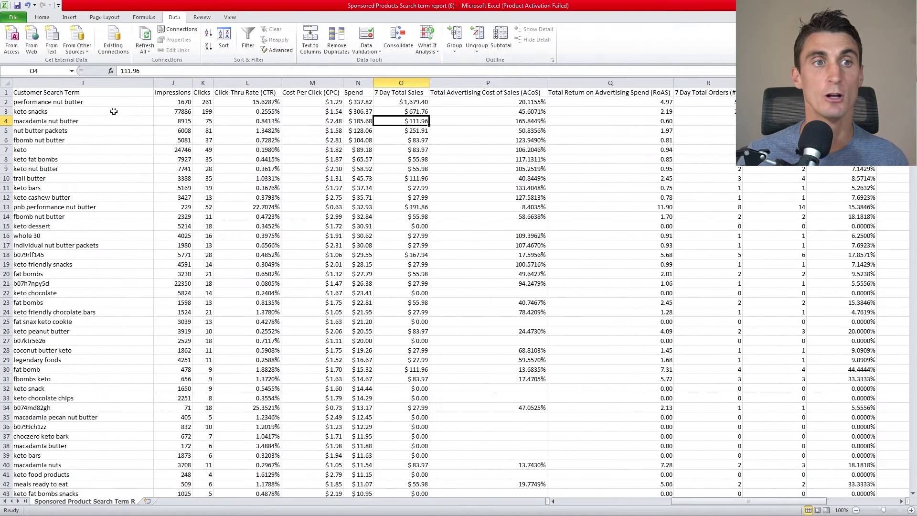
Step: Compare spend and ACoS for the search terms macadamia nut butter, keto dessert and keto chocolate, and check product term b07h7npy5d
click(93, 122)
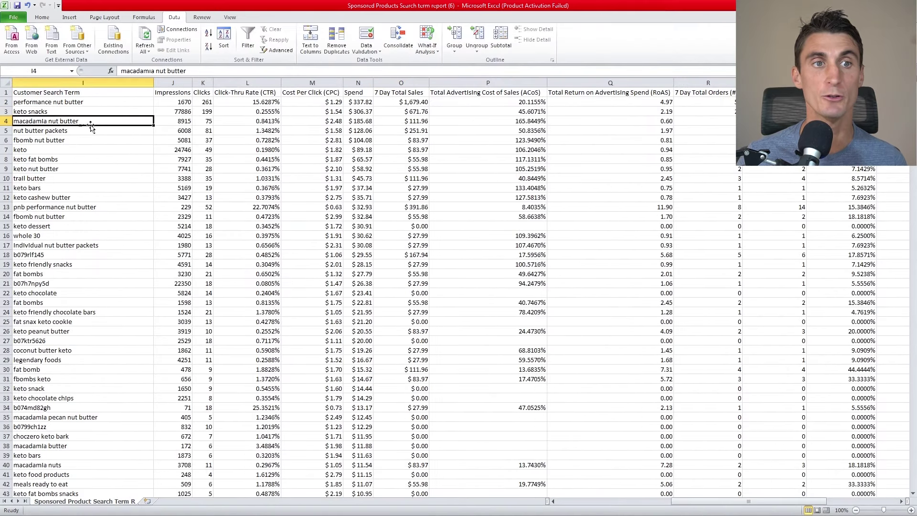
click(466, 122)
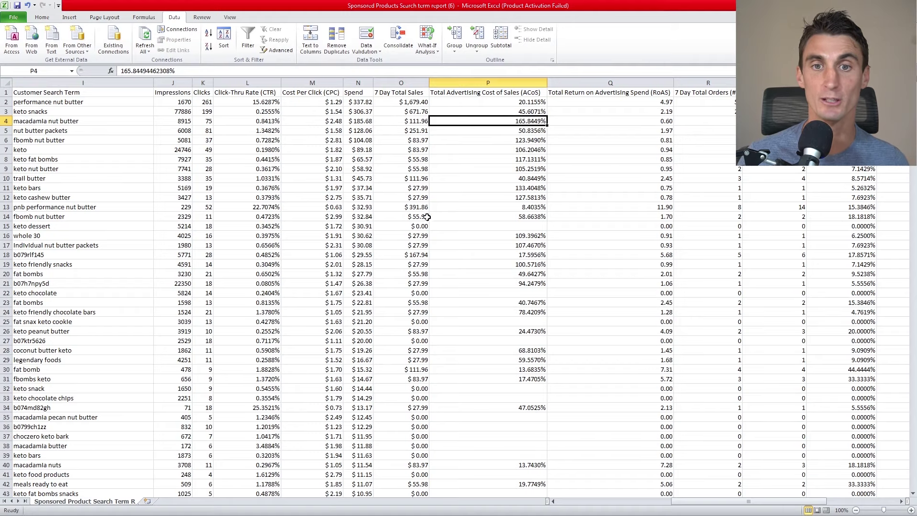
click(357, 226)
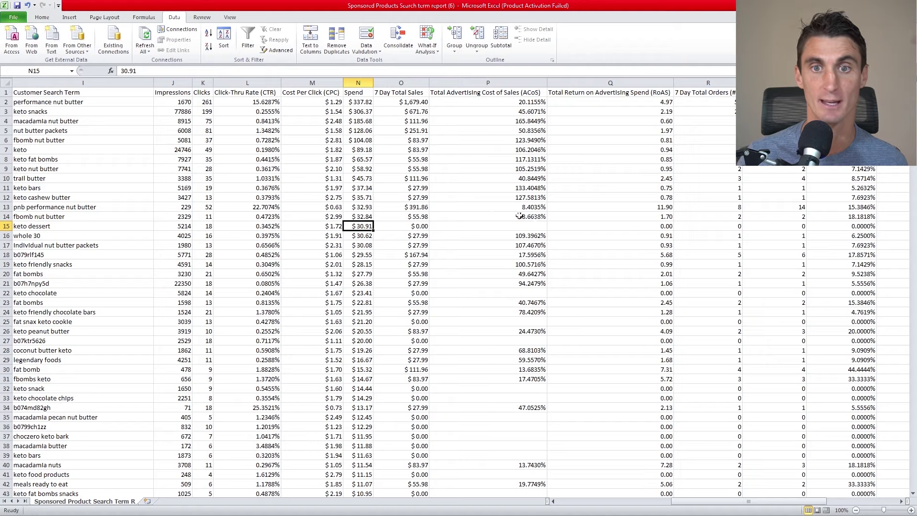
click(512, 228)
click(44, 228)
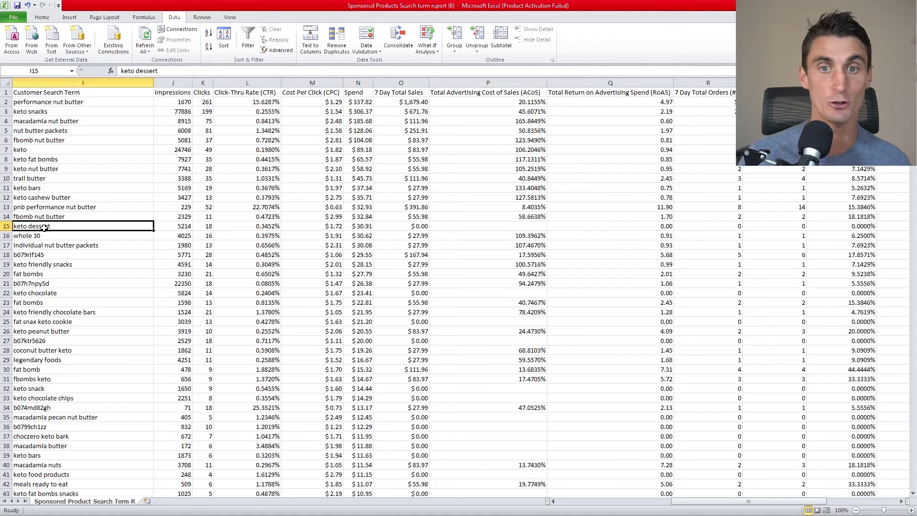
click(48, 293)
click(356, 292)
click(544, 295)
click(52, 293)
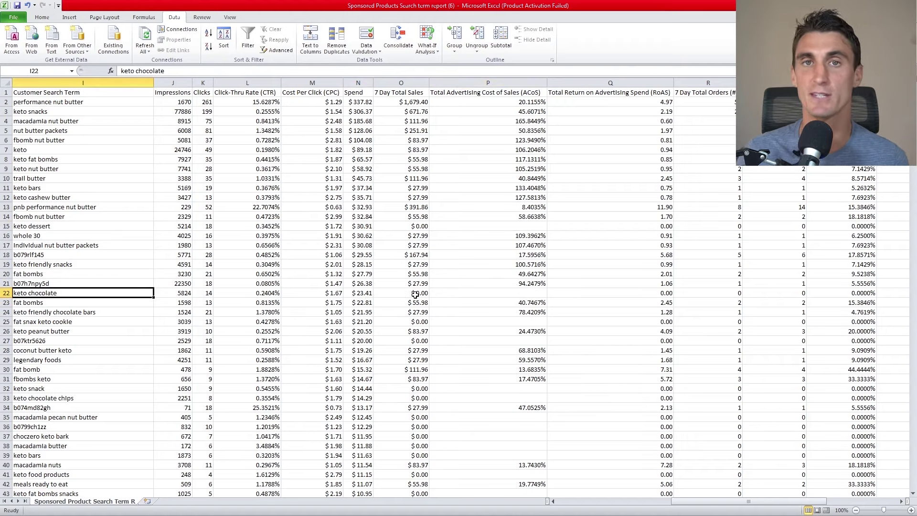
click(371, 293)
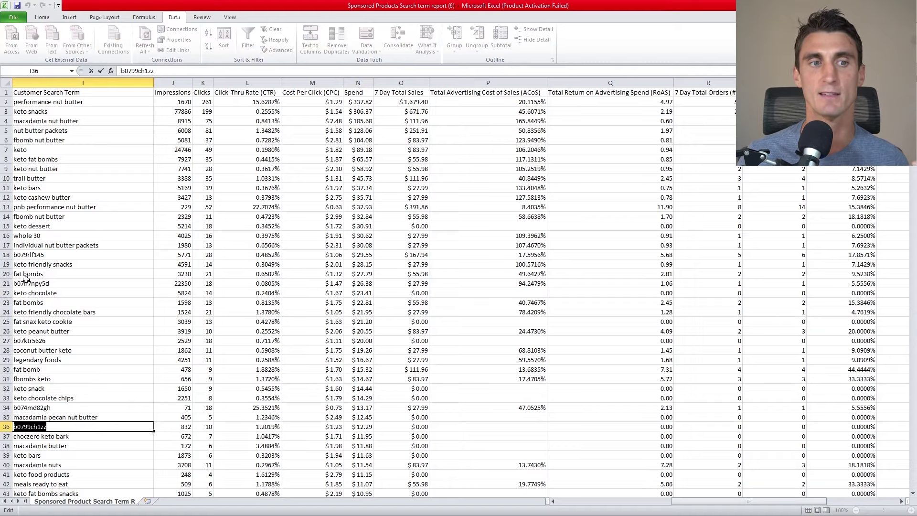
click(44, 284)
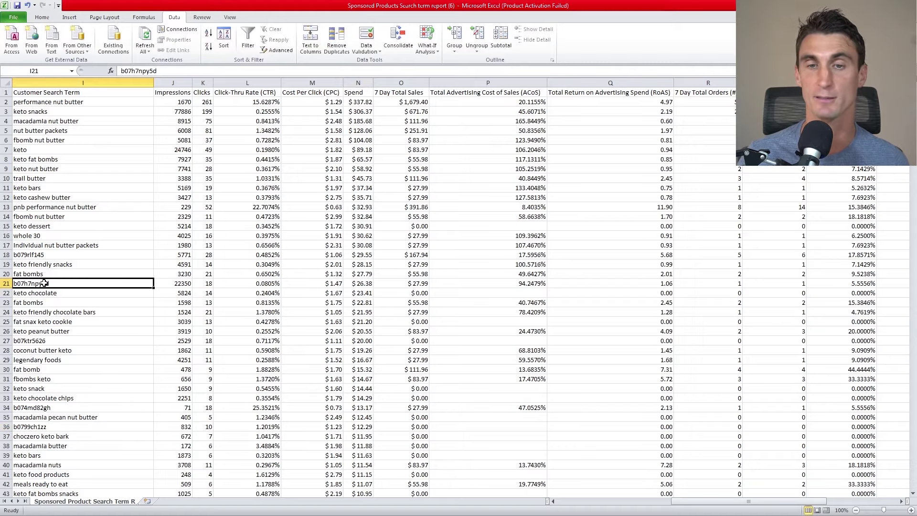